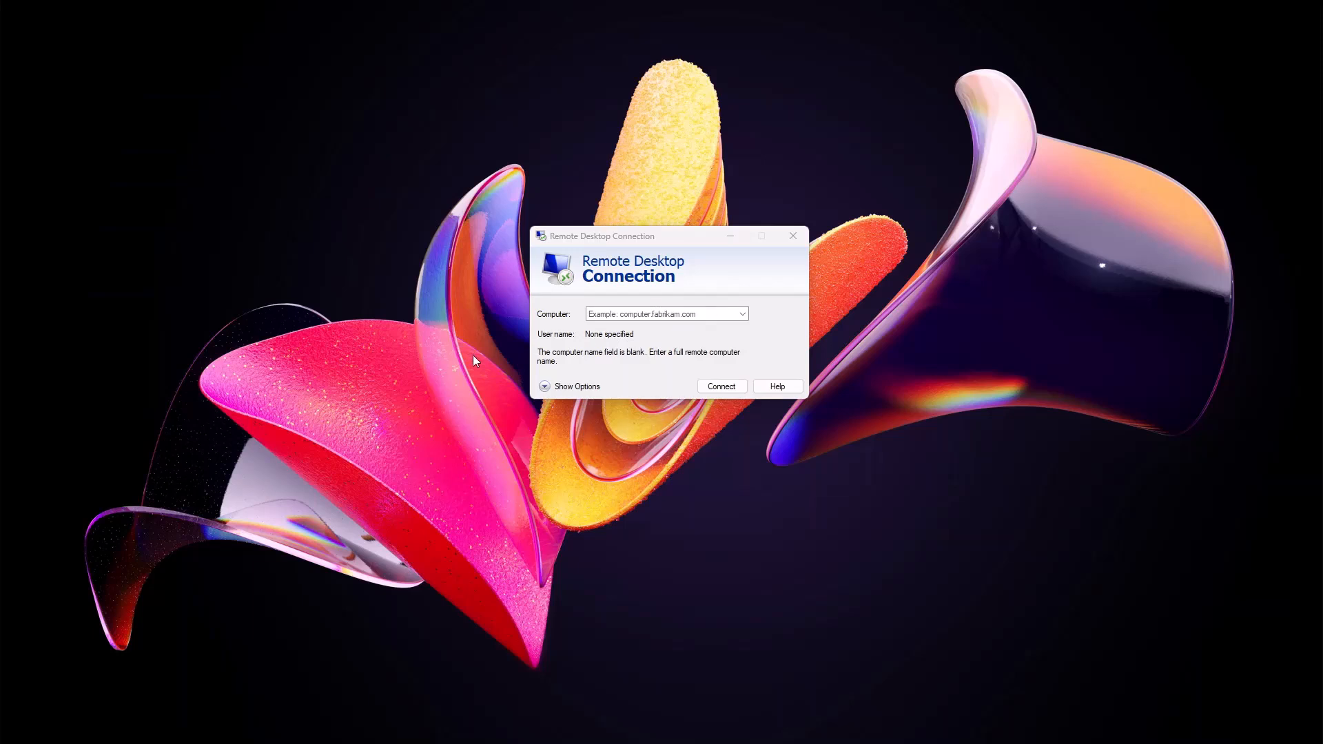
- Expand the connection options and confirm the local devices and resources, including drives, shared with the remote session
{"action": "left_click", "coordinate": [544, 386]}
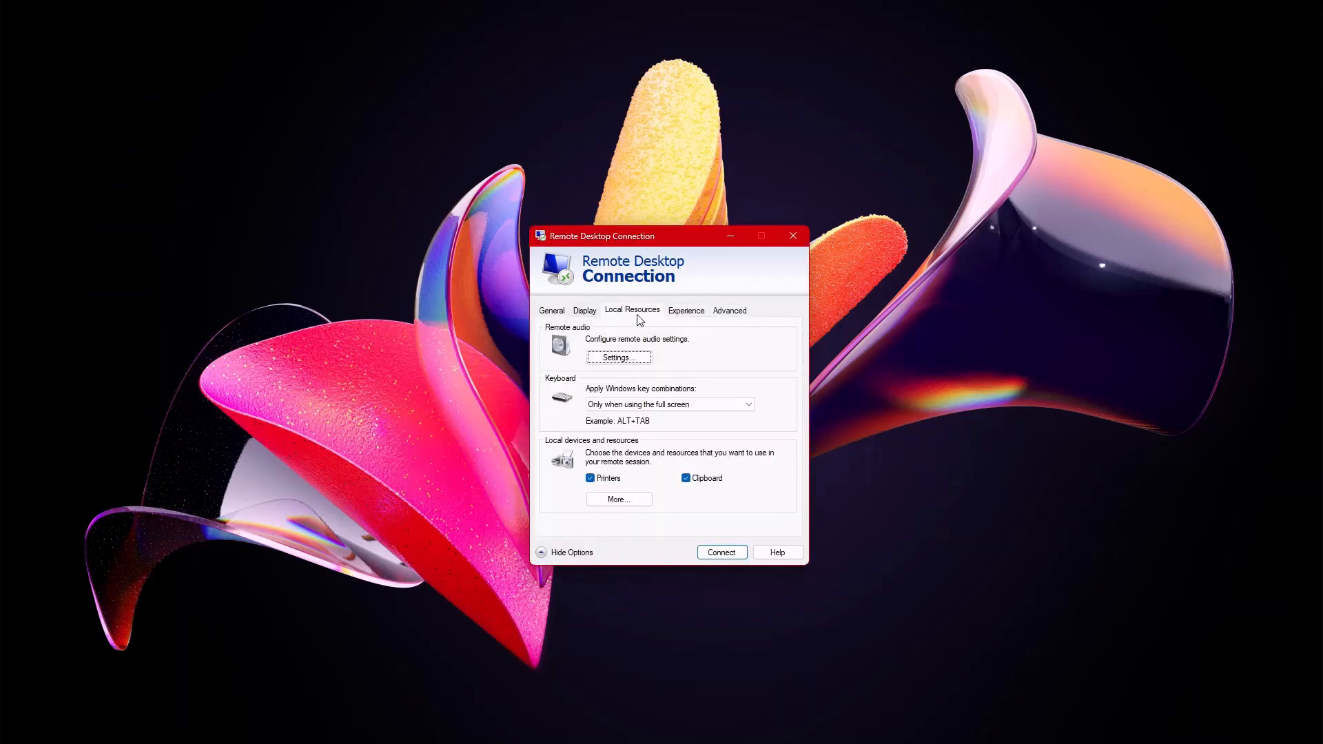
{"action": "left_click", "coordinate": [618, 500]}
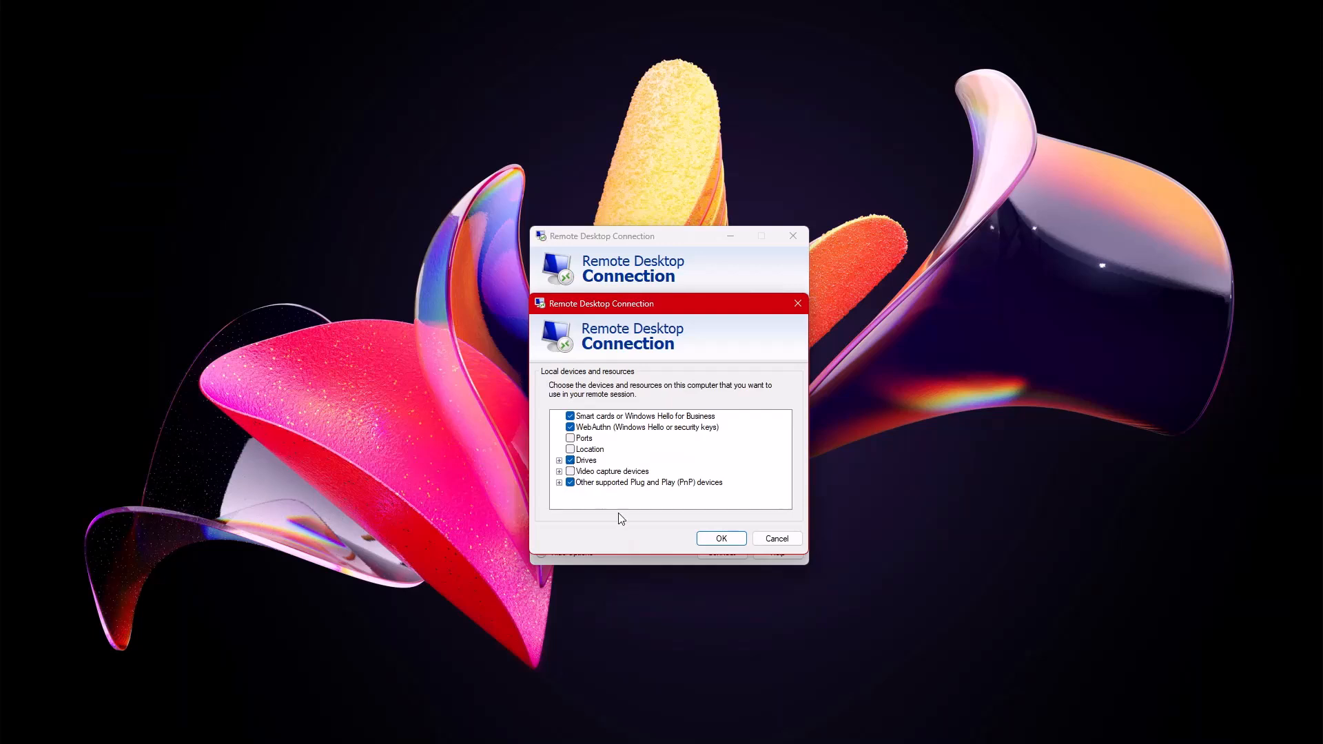
{"action": "left_click", "coordinate": [717, 539]}
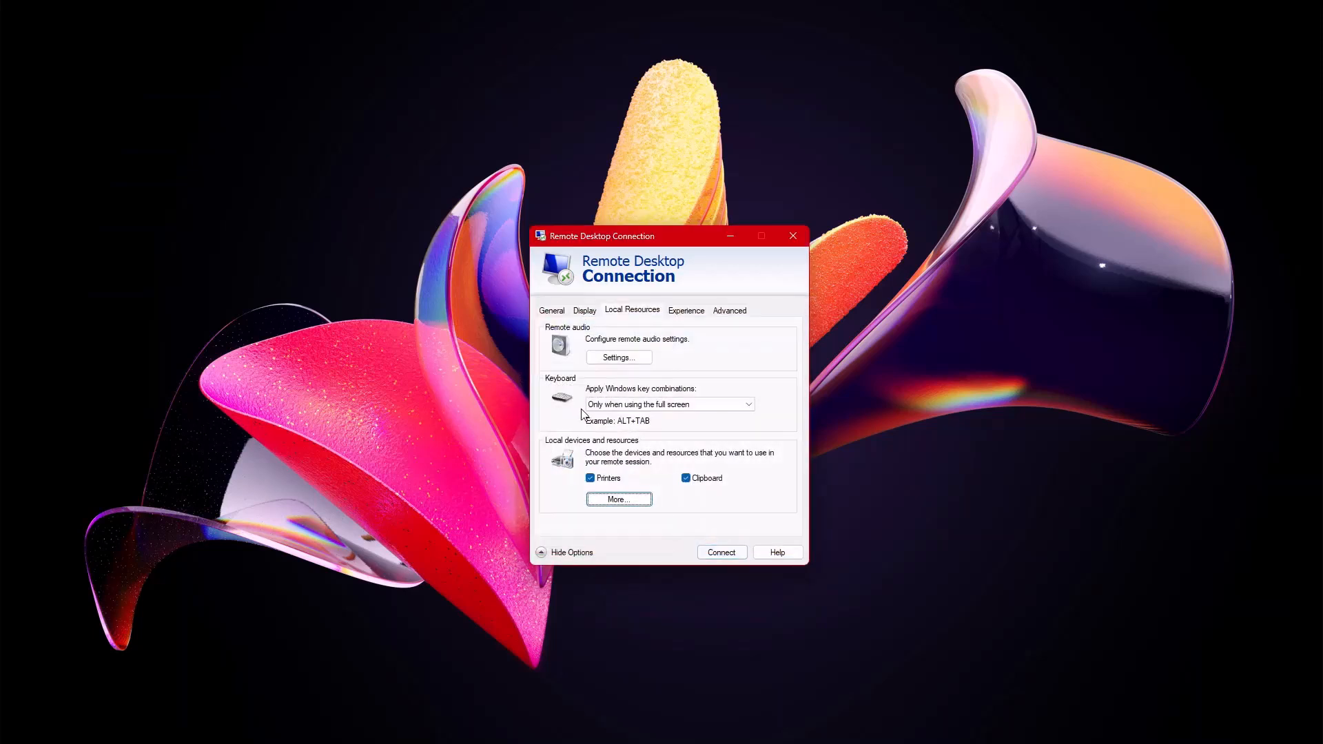
- Connect to the remote computer 103.235.106.119, trusting the connection and accepting its unverified certificate
{"action": "left_click", "coordinate": [551, 314]}
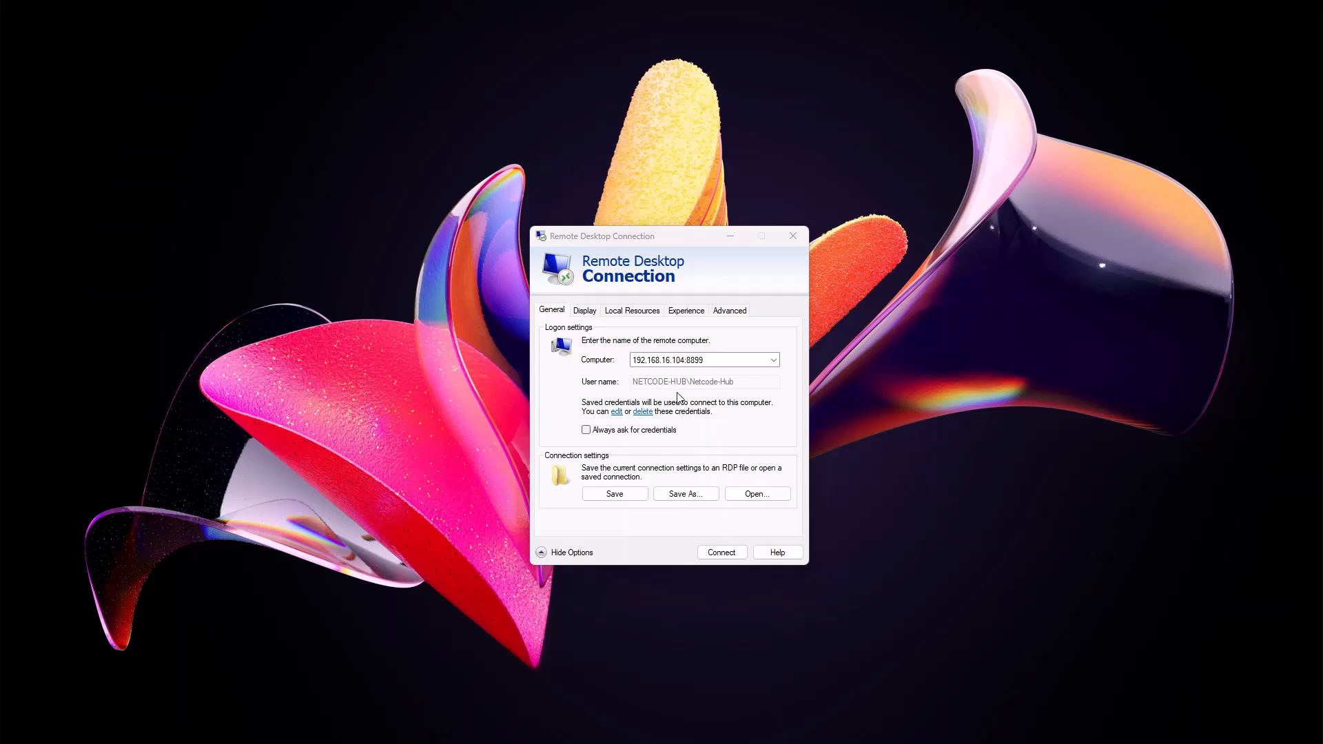
{"action": "left_click", "coordinate": [719, 556]}
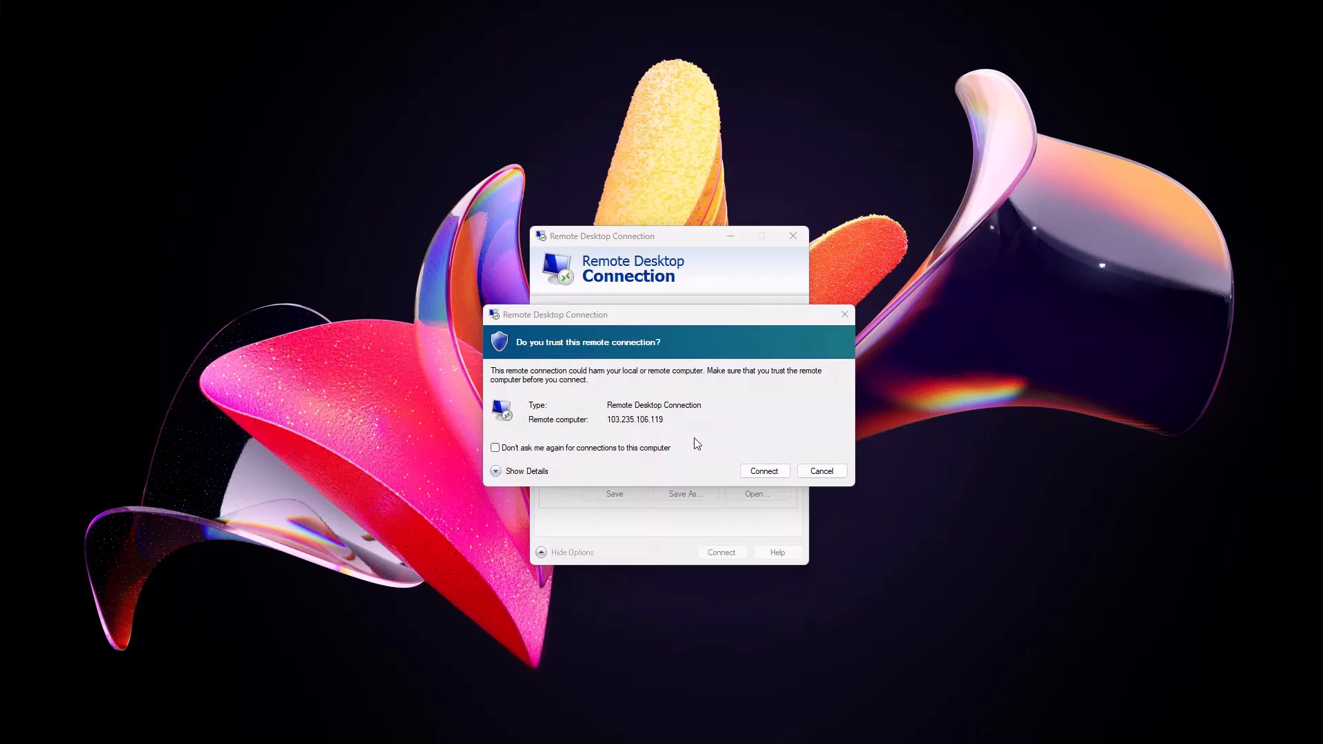
{"action": "left_click", "coordinate": [763, 472]}
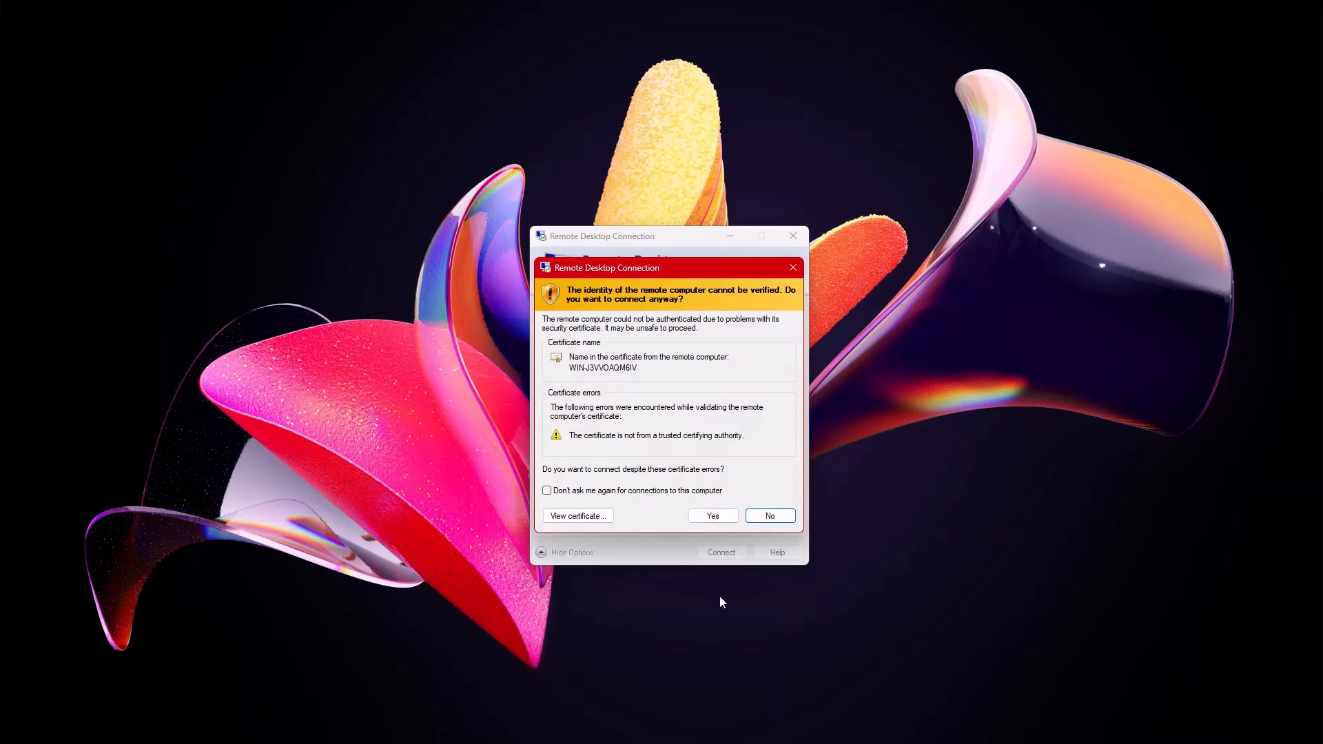
{"action": "left_click", "coordinate": [713, 516]}
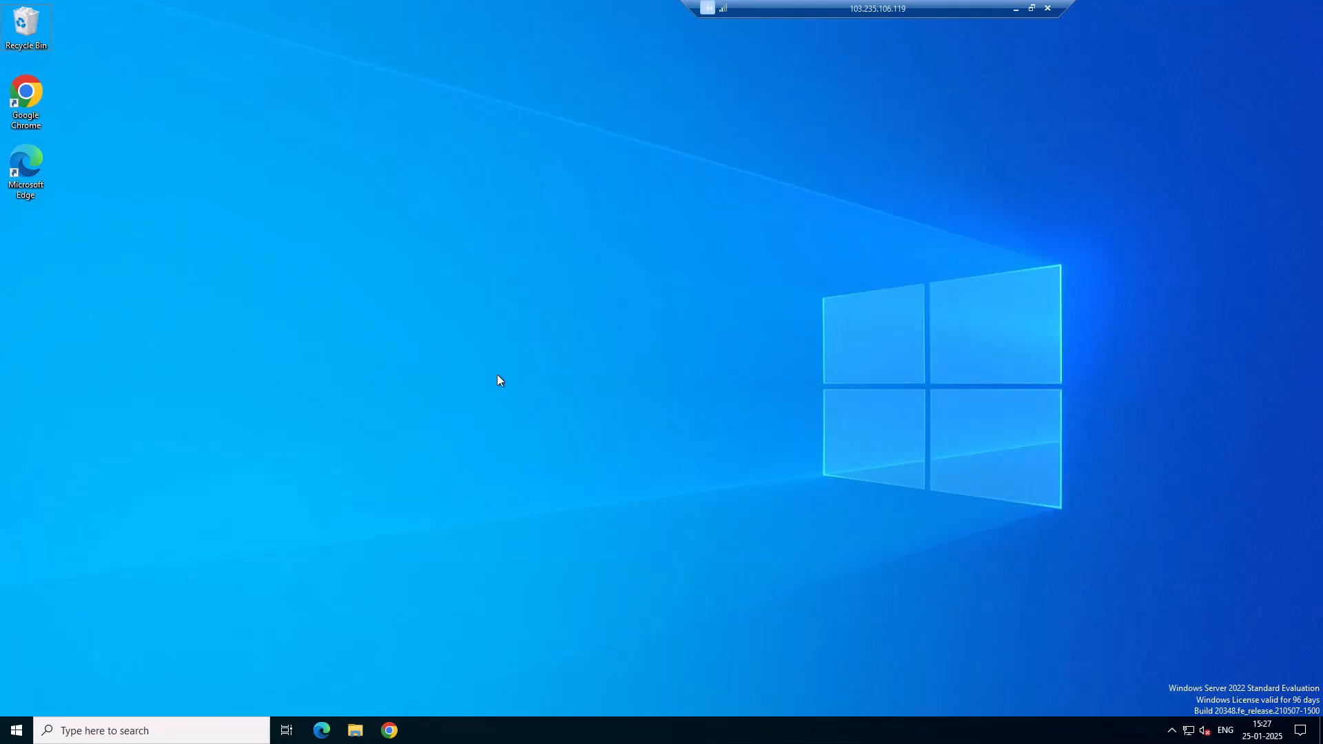
- Open Server Manager on the remote server
{"action": "key", "text": "super"}
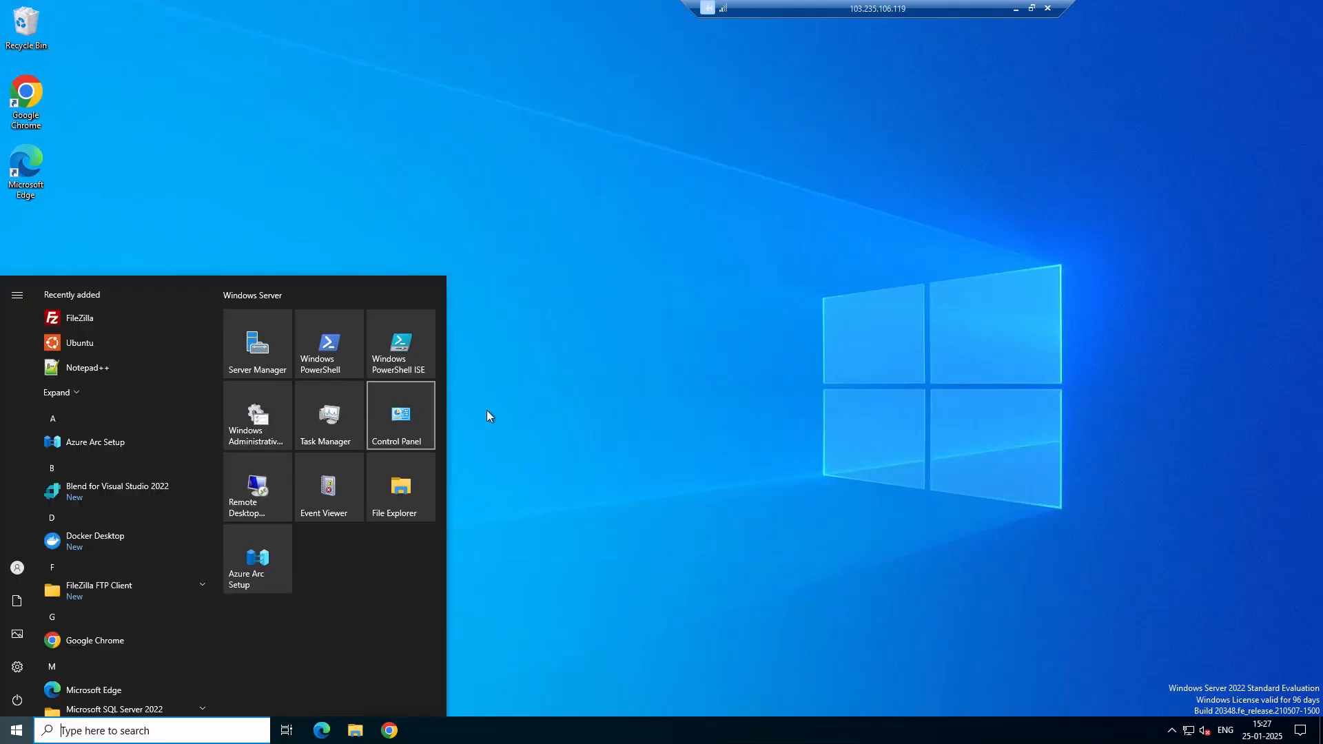
{"action": "type", "text": "server"}
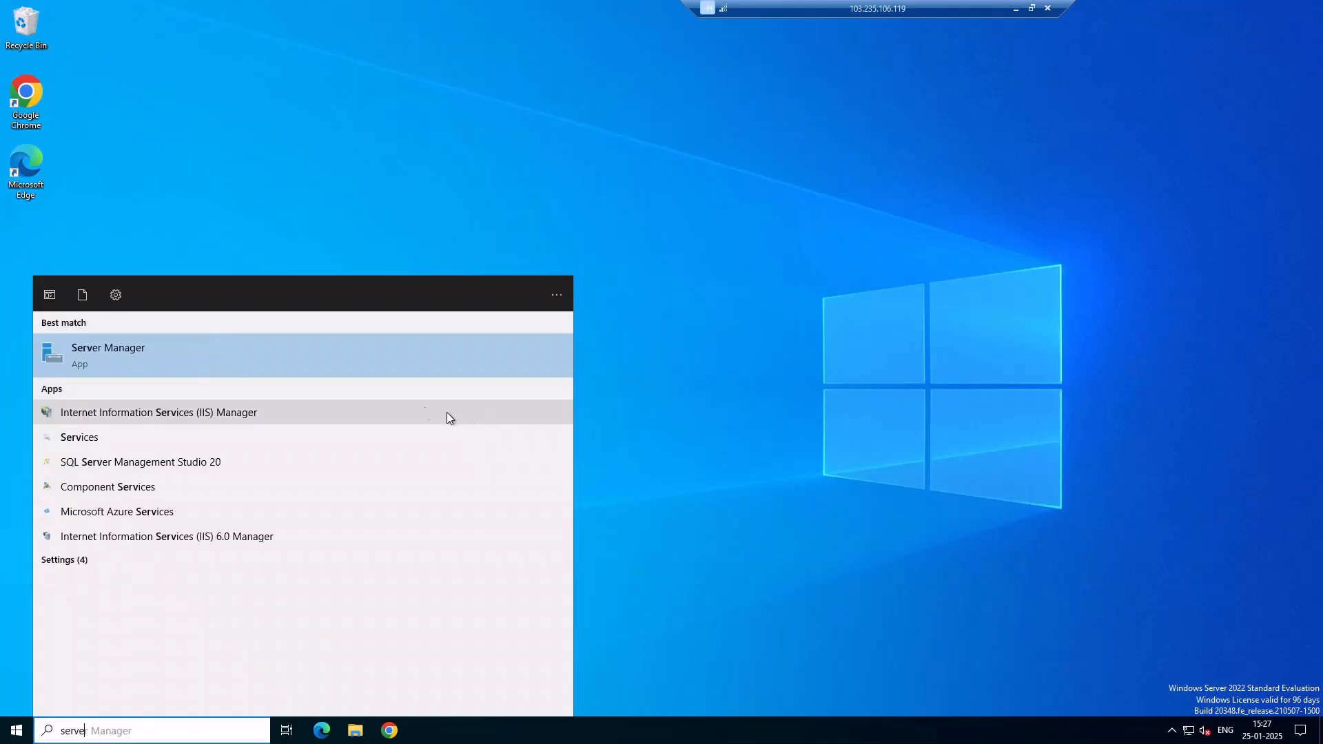
{"action": "key", "text": "Return"}
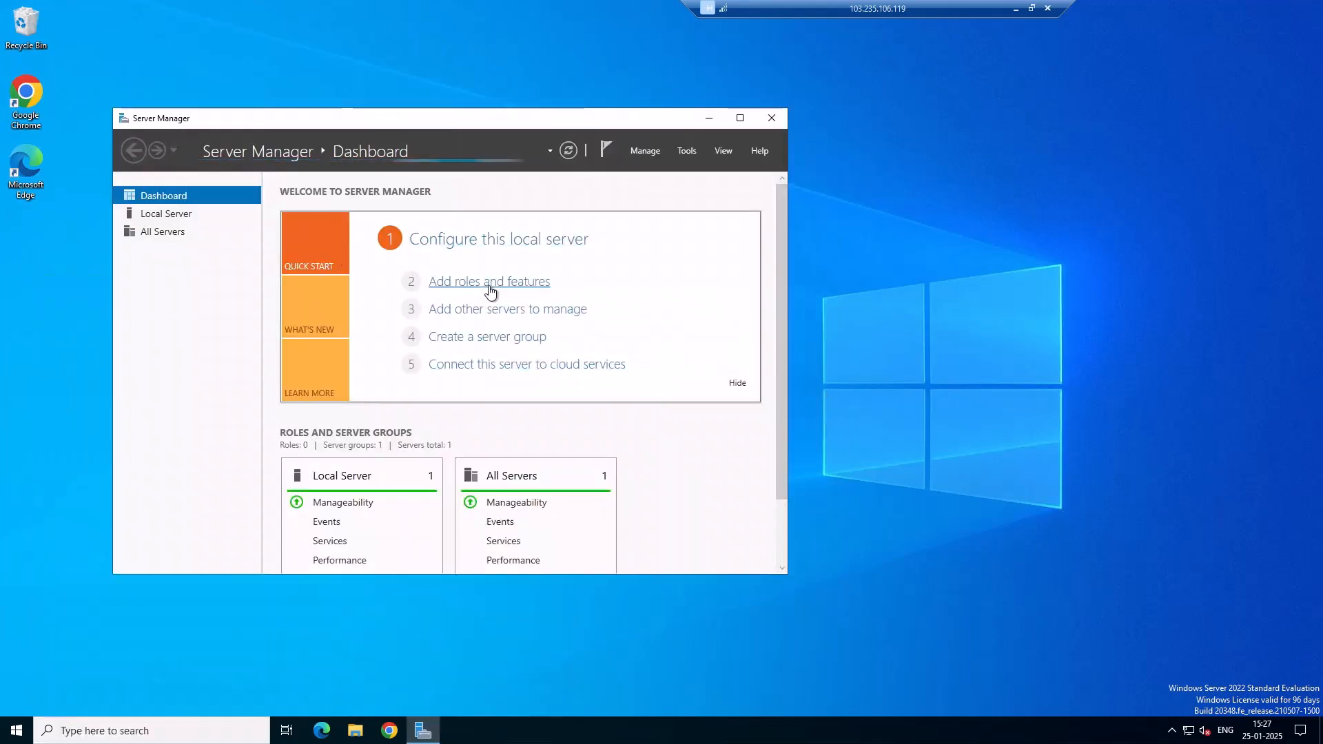
- Start the Add Roles and Features wizard, dismissing the data-collection notices and retrying until it is available
{"action": "left_click", "coordinate": [514, 283]}
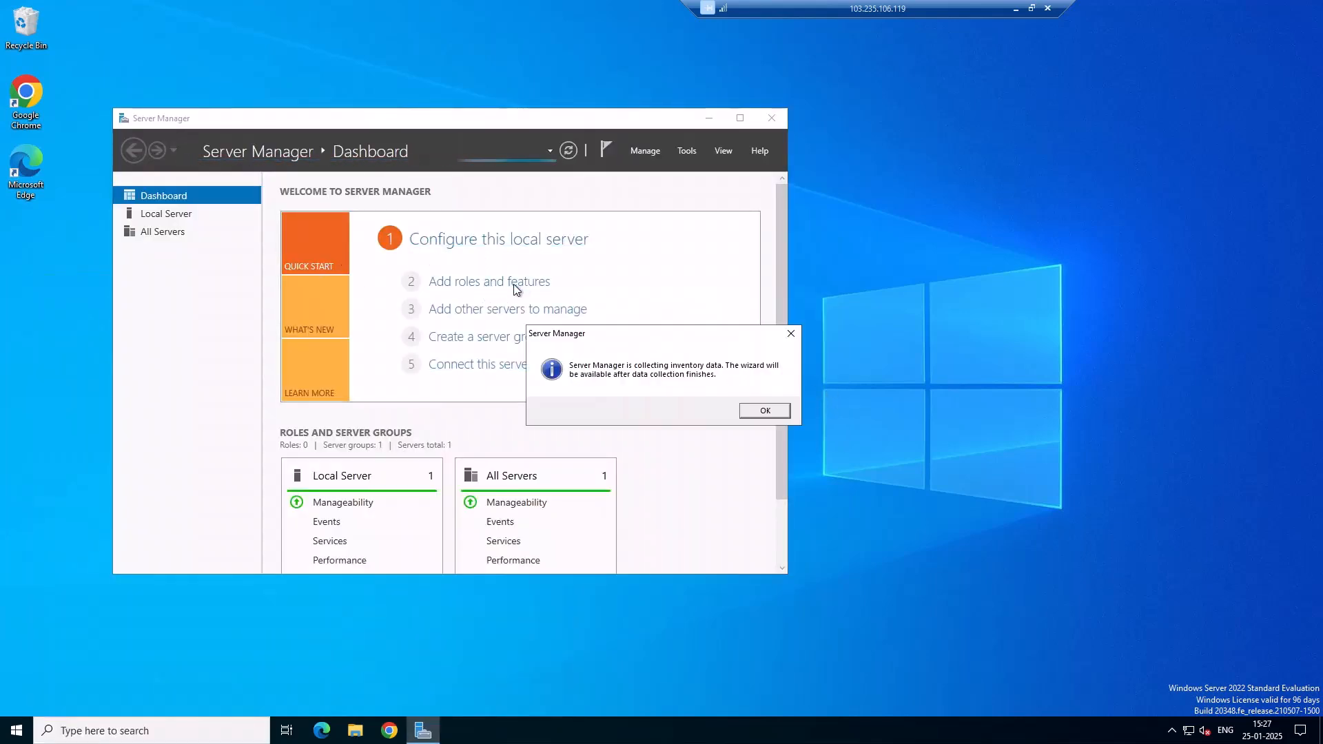
{"action": "left_click", "coordinate": [765, 411]}
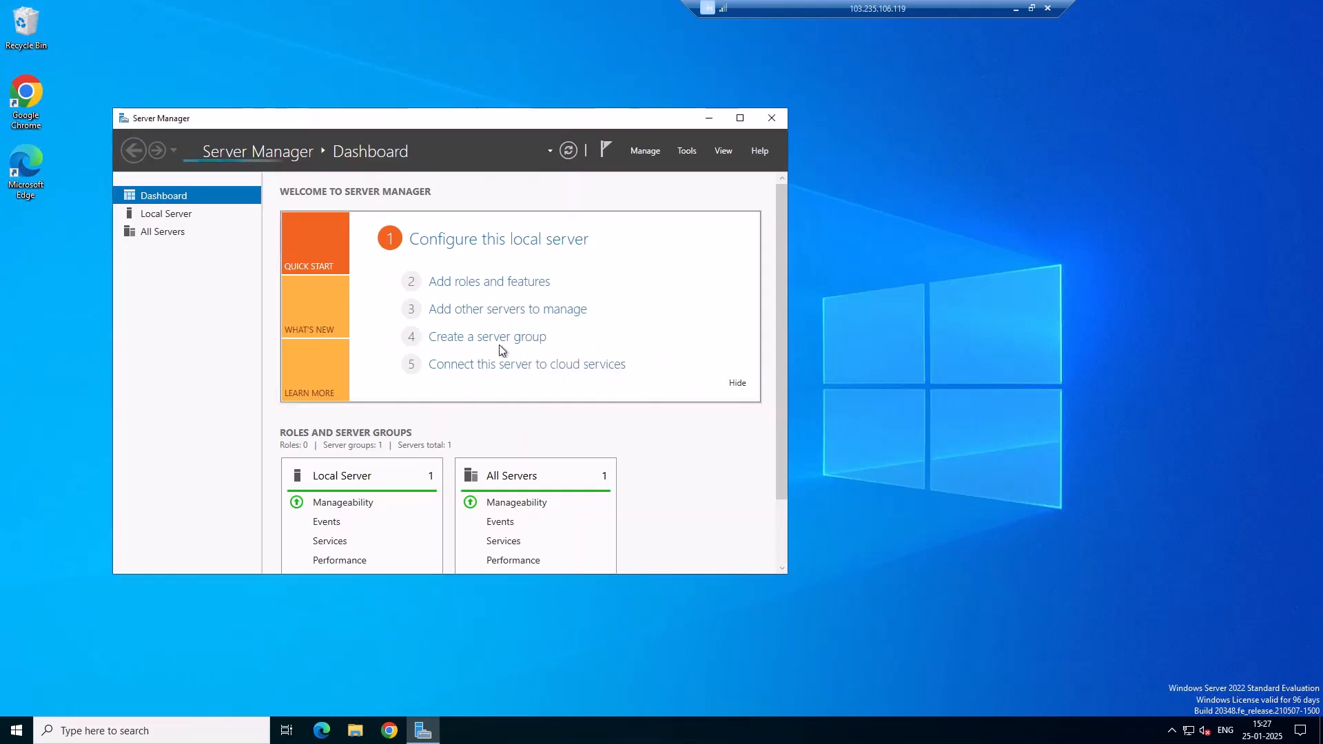
{"action": "left_click", "coordinate": [471, 282]}
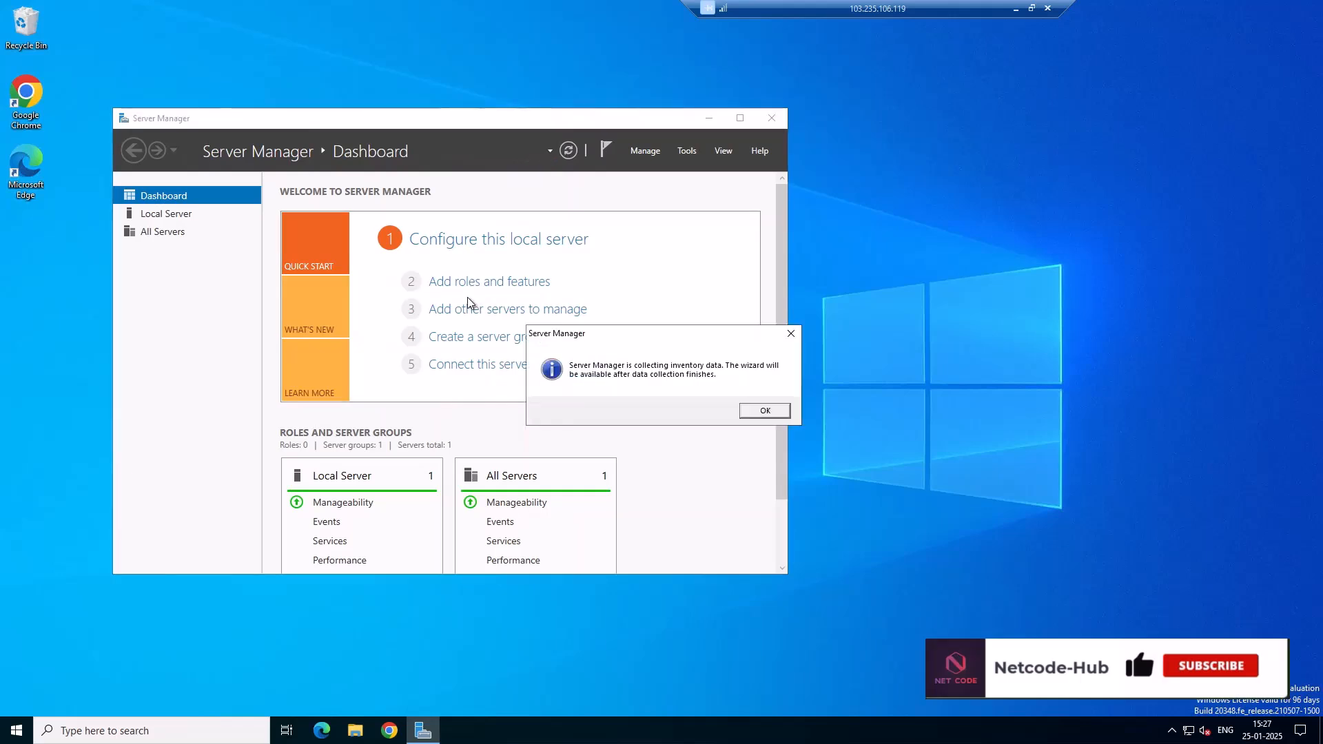
{"action": "left_click", "coordinate": [763, 411]}
{"action": "left_click", "coordinate": [505, 283]}
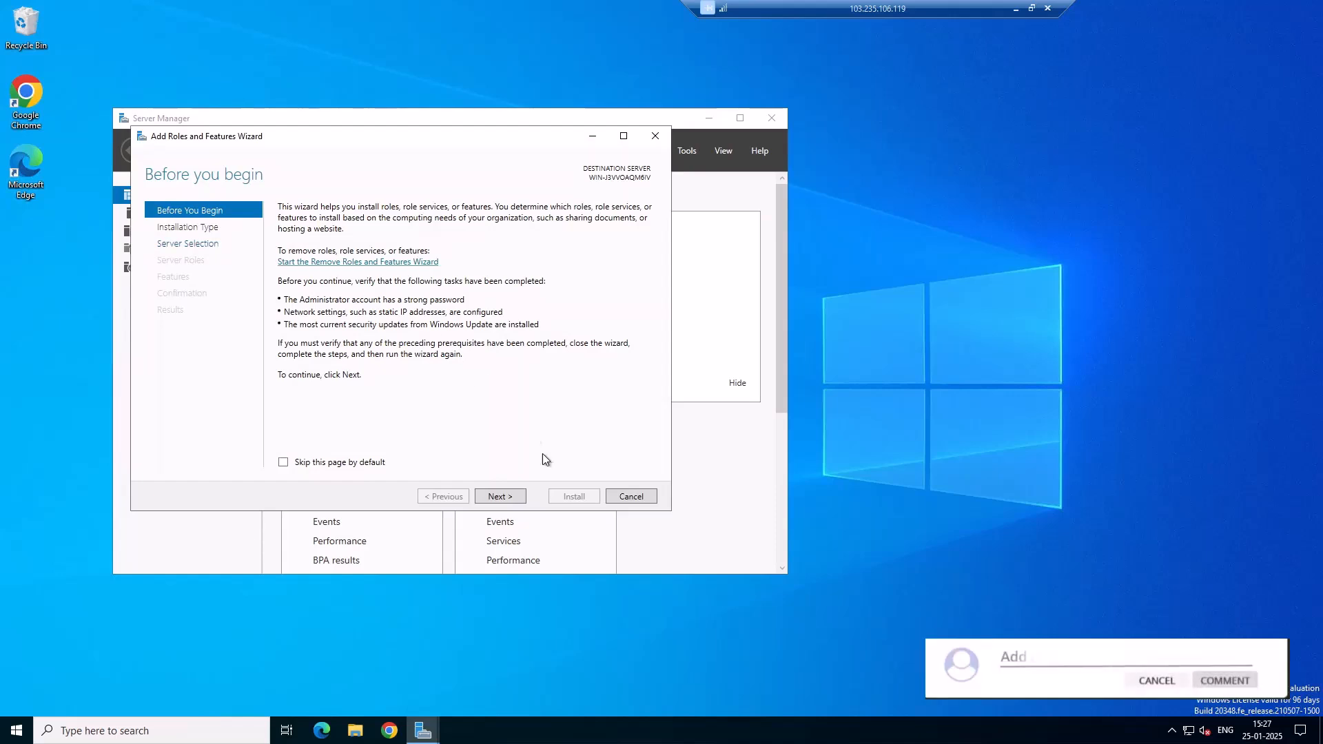
- Advance the wizard with role-based installation on the pooled server, checking the server roles before moving on to the features list
{"action": "left_click", "coordinate": [497, 496]}
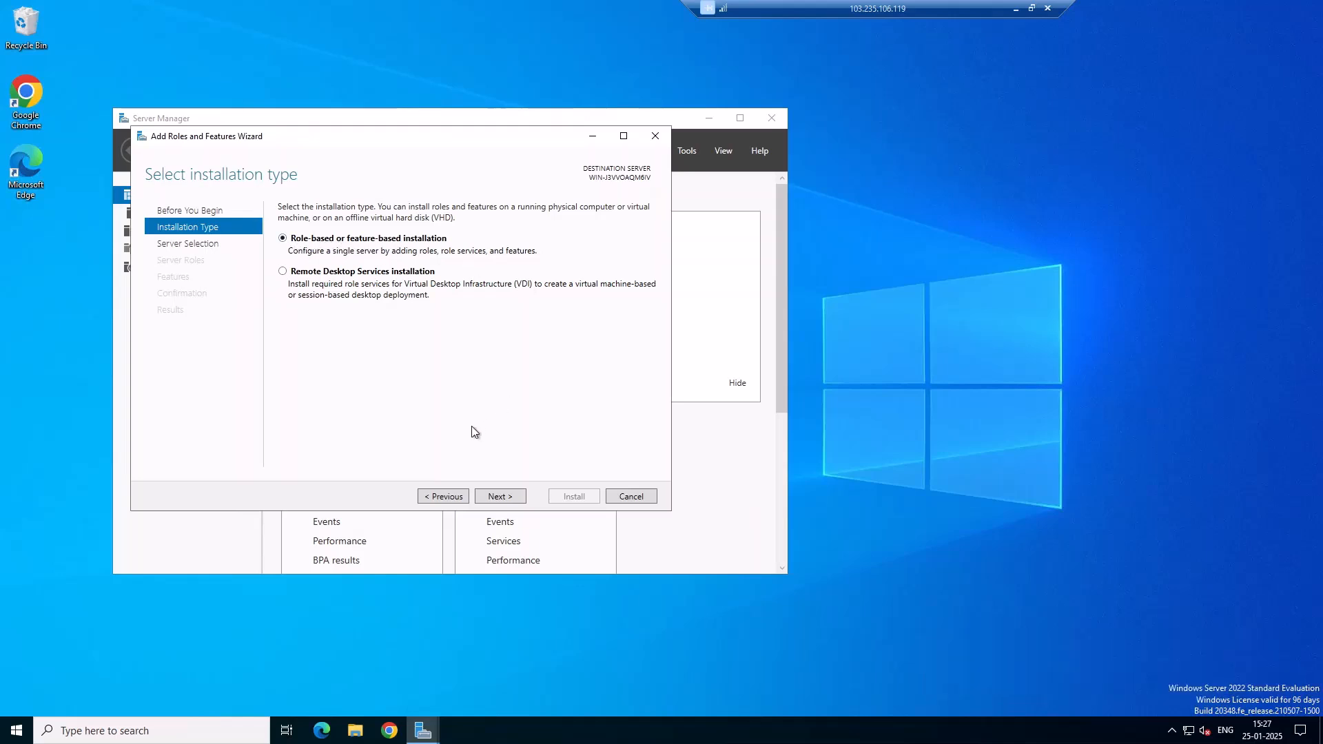
{"action": "left_click", "coordinate": [500, 496]}
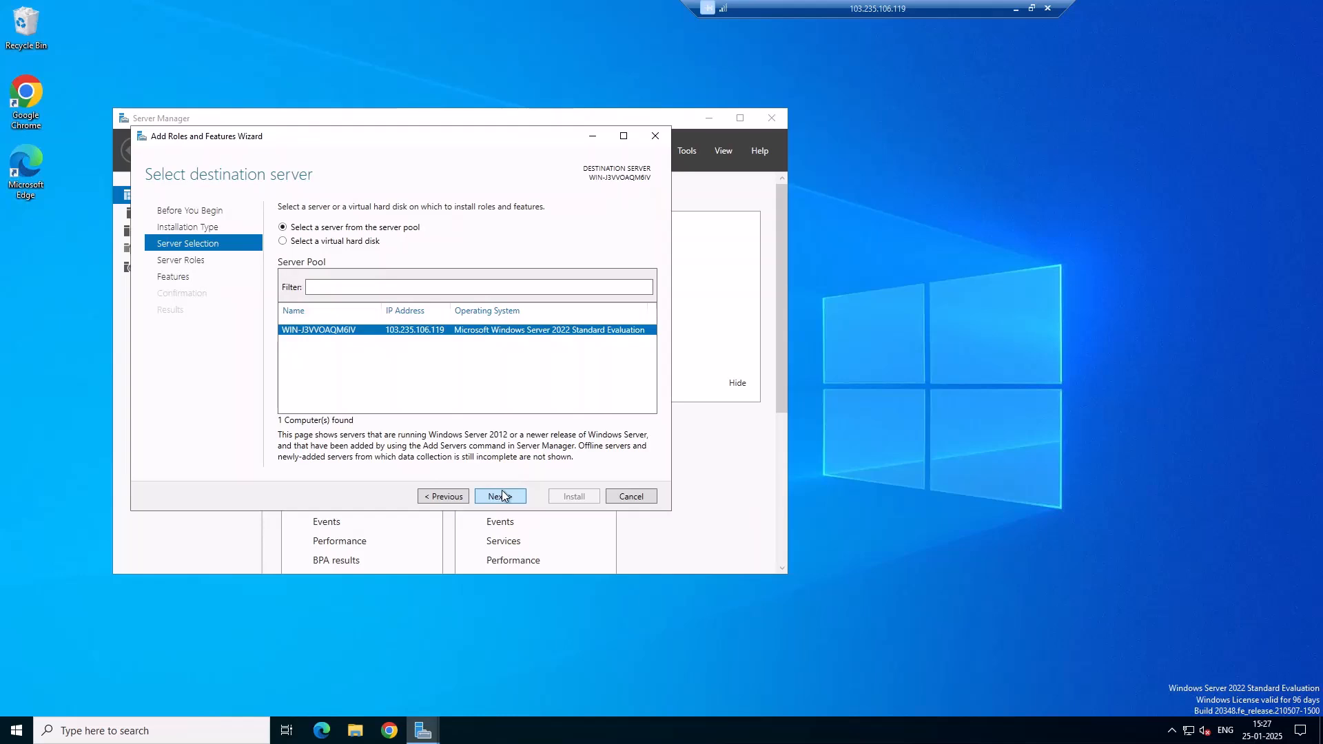
{"action": "left_click", "coordinate": [496, 498]}
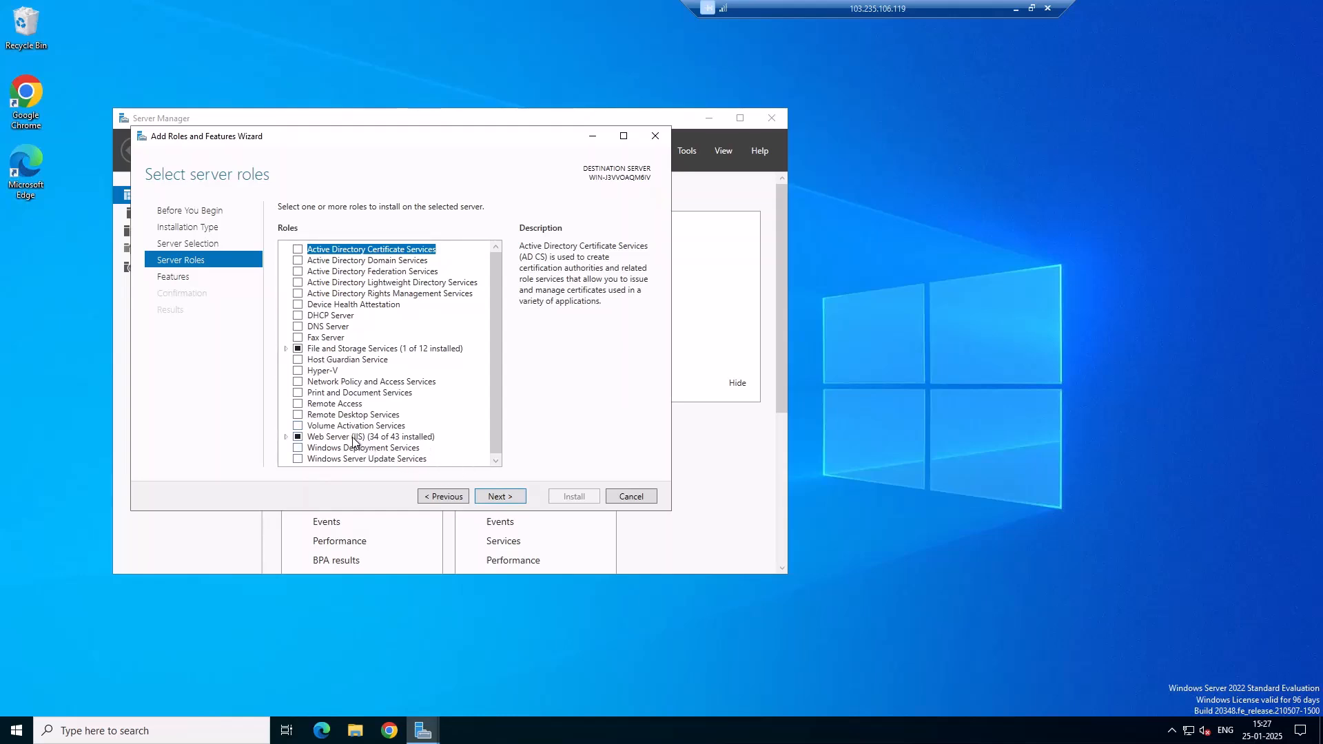
{"action": "left_click", "coordinate": [499, 496]}
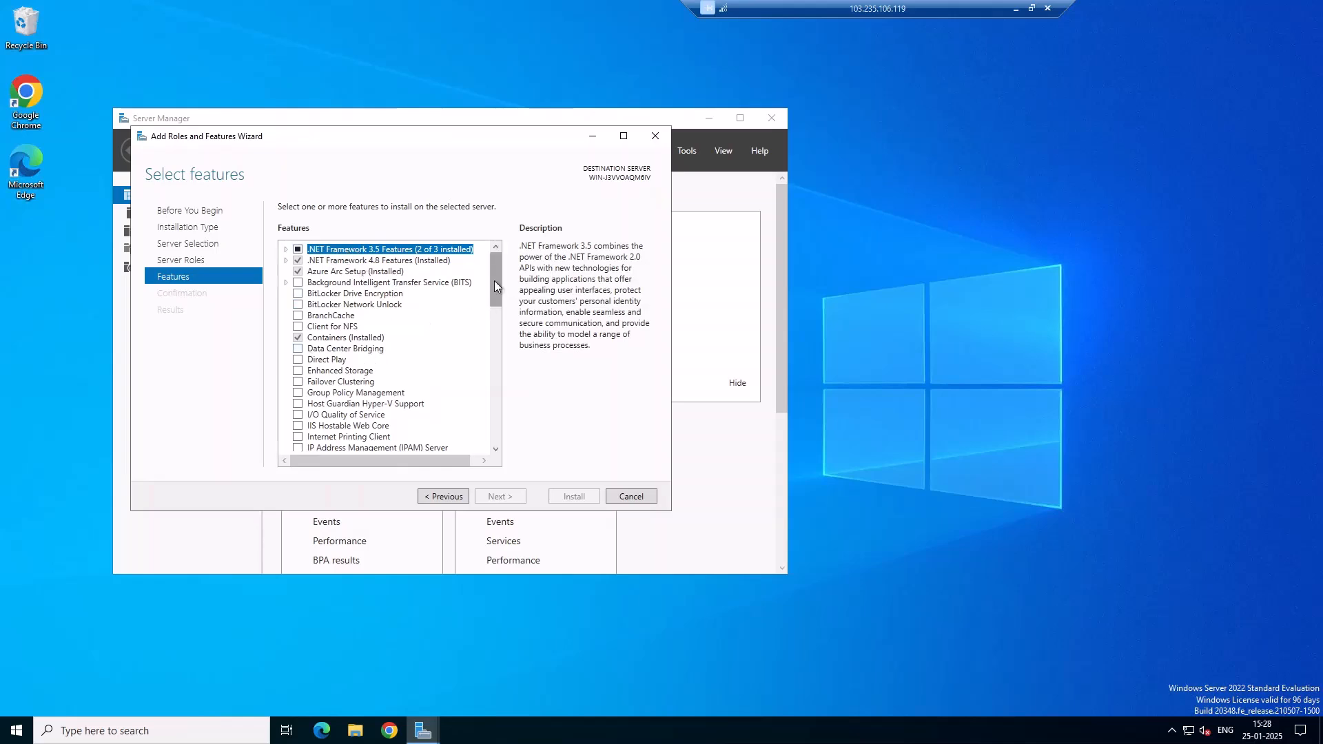
- Examine the list of server features, then cancel the wizard and close Server Manager
{"action": "left_click_drag", "start_coordinate": [497, 296], "coordinate": [501, 387]}
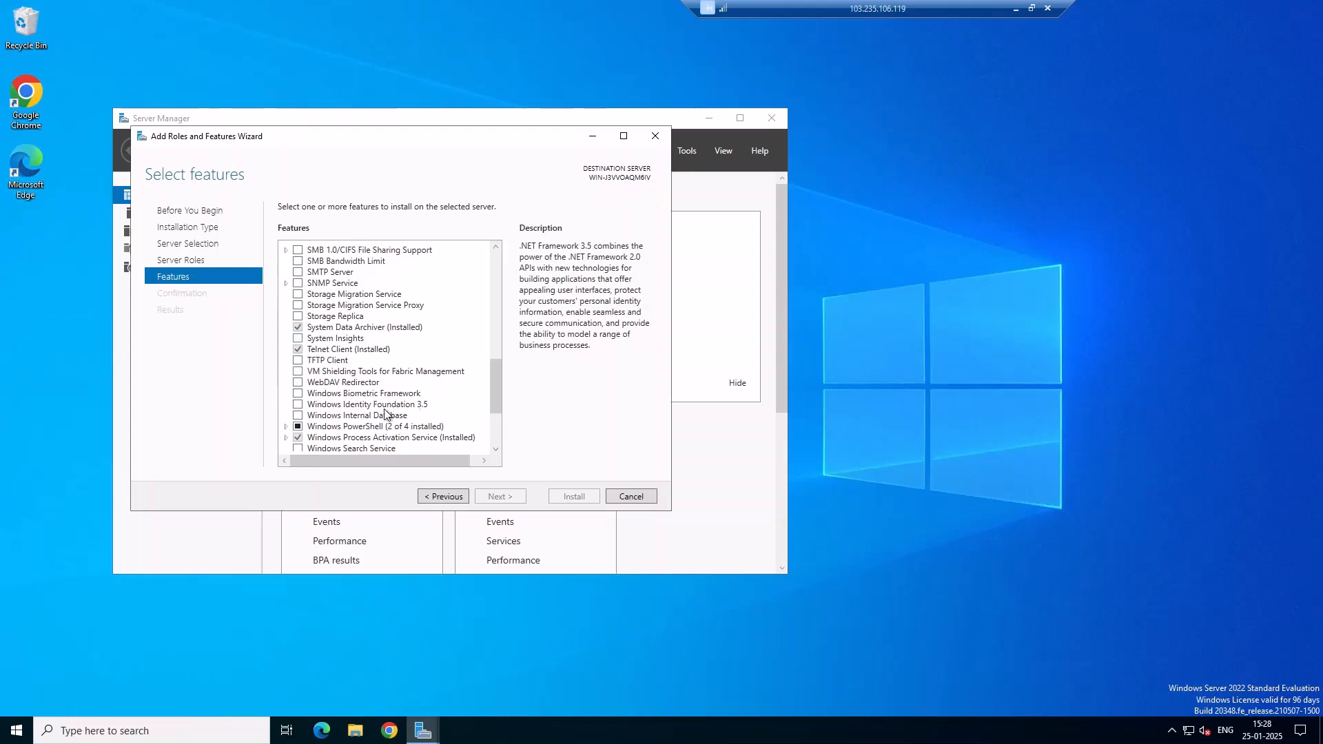
{"action": "left_click_drag", "start_coordinate": [494, 384], "coordinate": [496, 276]}
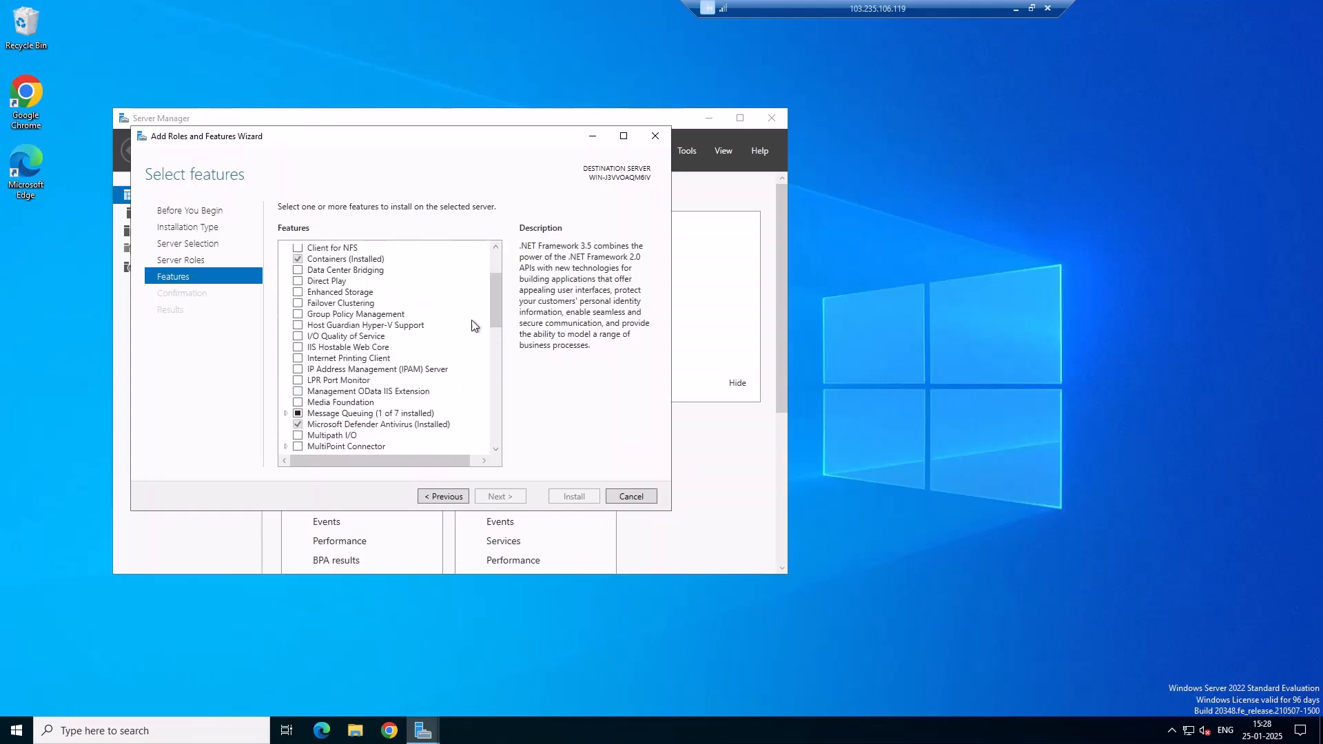
{"action": "scroll", "coordinate": [490, 412], "scroll_direction": "down", "scroll_amount": 3}
{"action": "scroll", "coordinate": [490, 412], "scroll_direction": "down", "scroll_amount": 10}
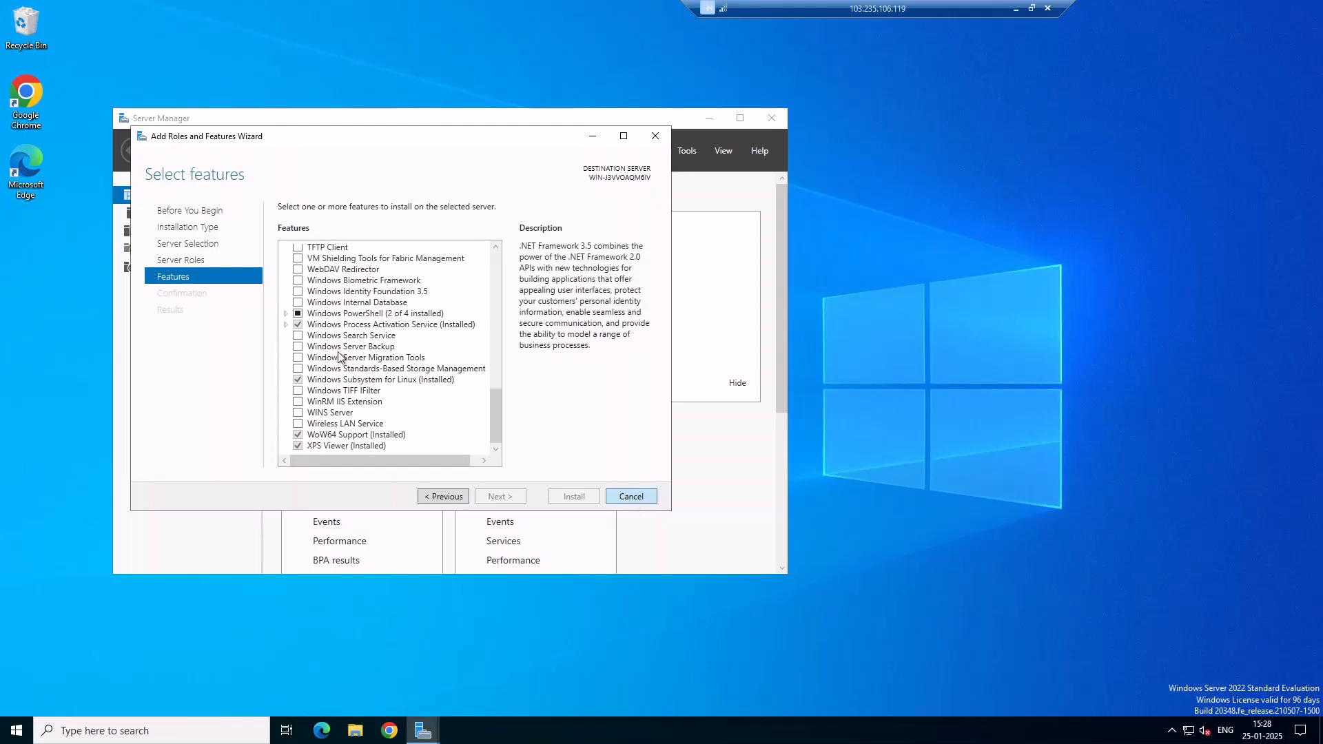
{"action": "left_click", "coordinate": [631, 501]}
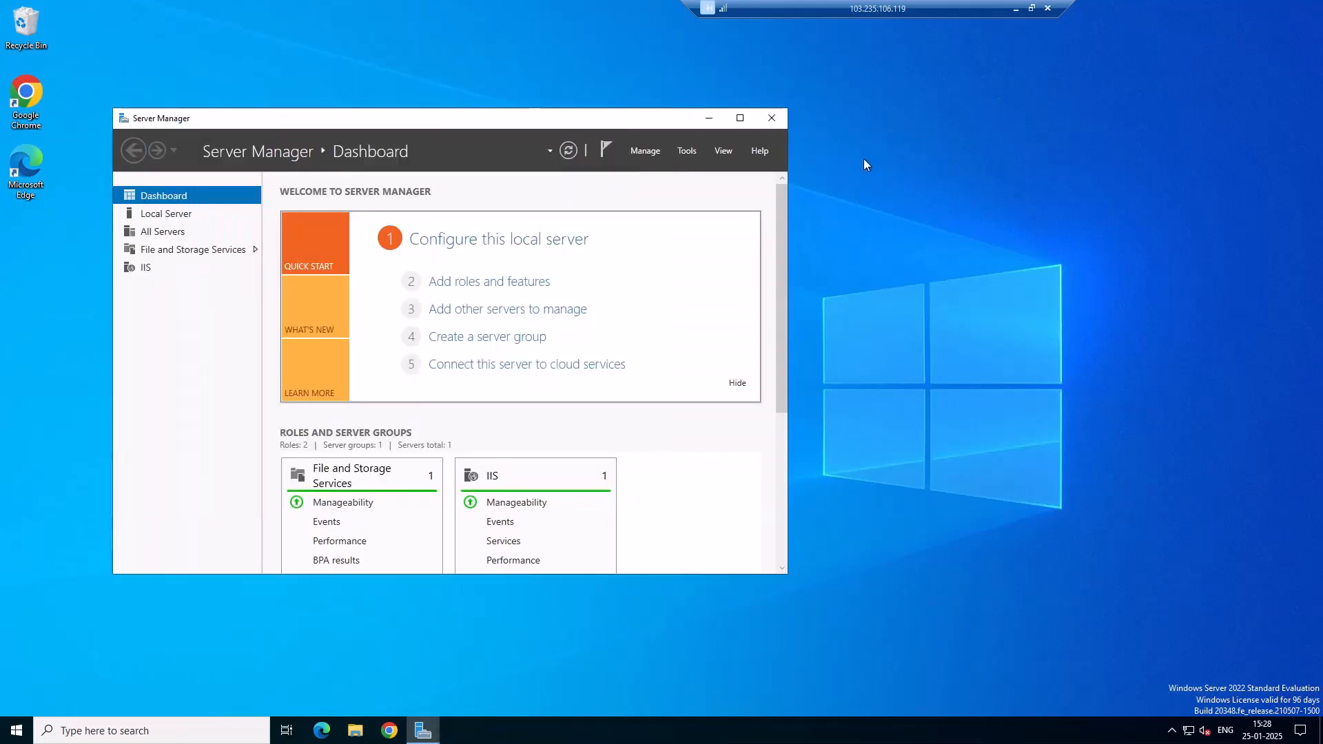
{"action": "left_click", "coordinate": [772, 117]}
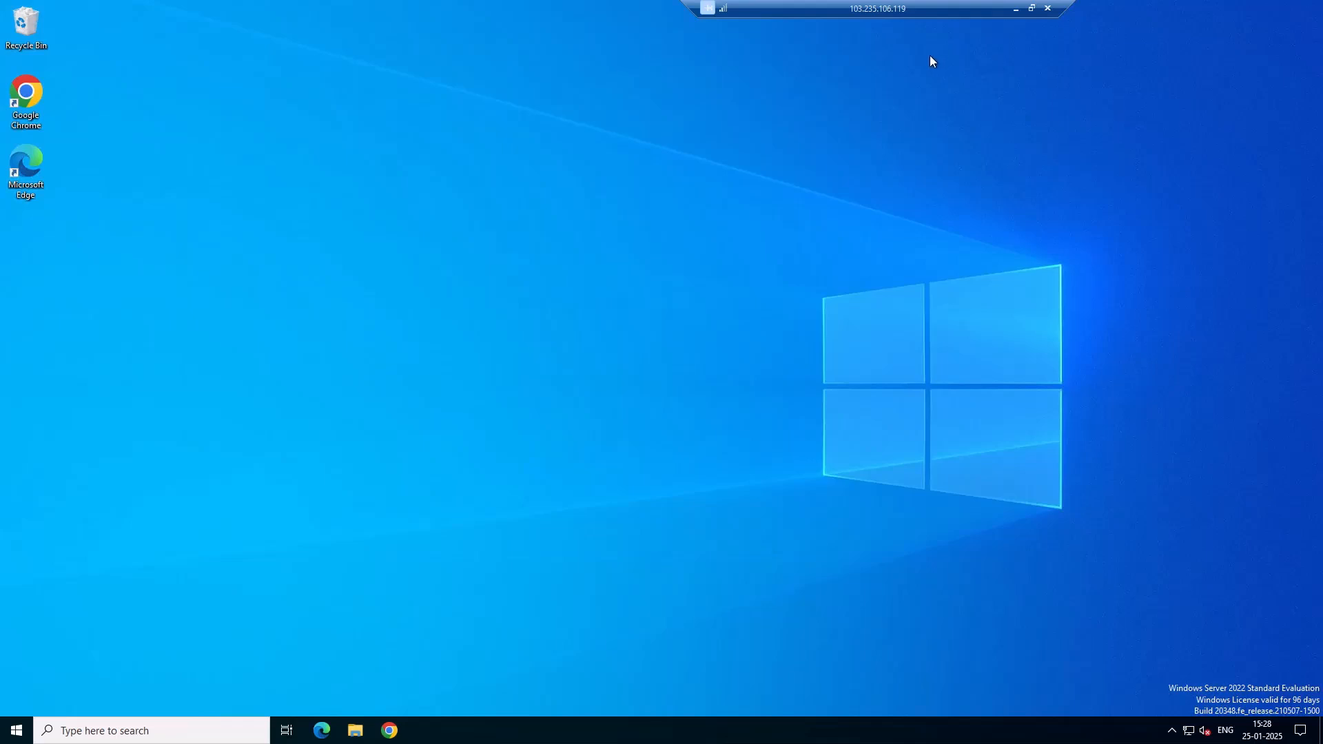
- Switch from the remote session to Visual Studio and review launchSettings.json, ProductIdConsumer.cs and the solution's project structure
{"action": "left_click", "coordinate": [1016, 8]}
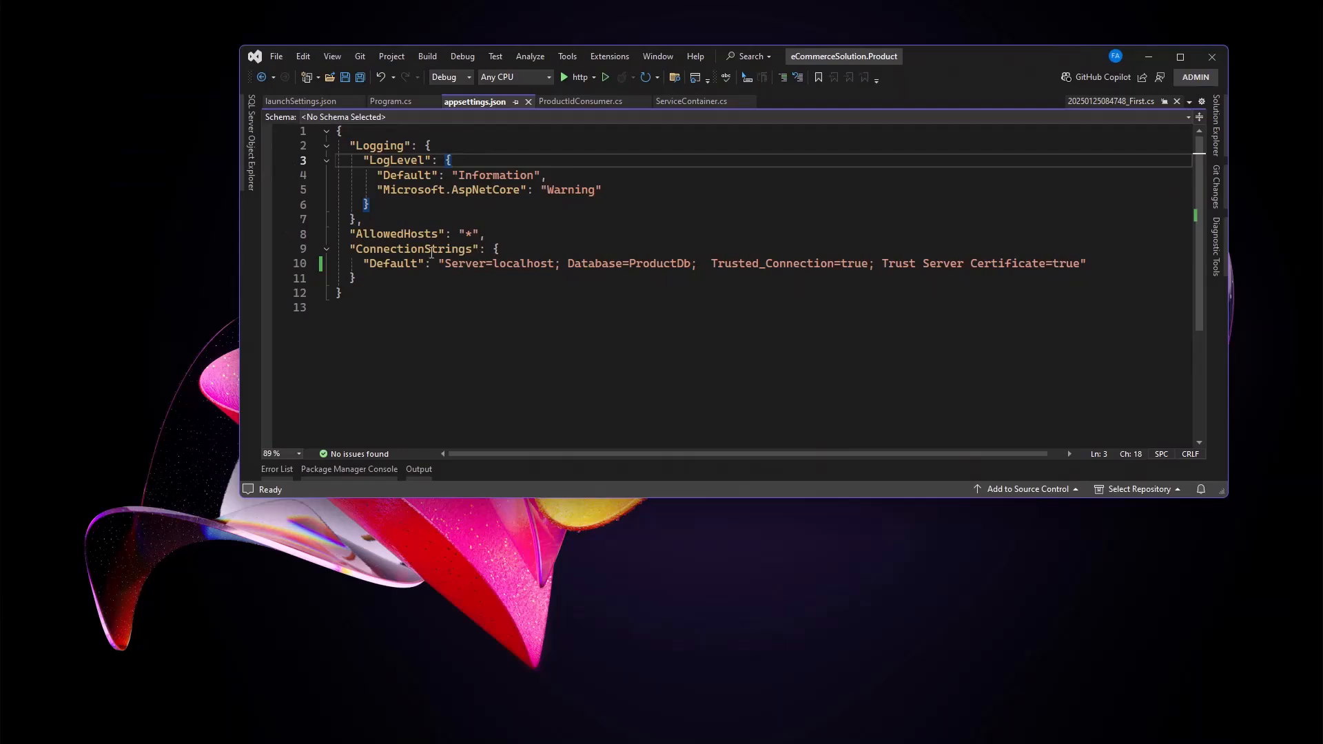
{"action": "left_click", "coordinate": [297, 104]}
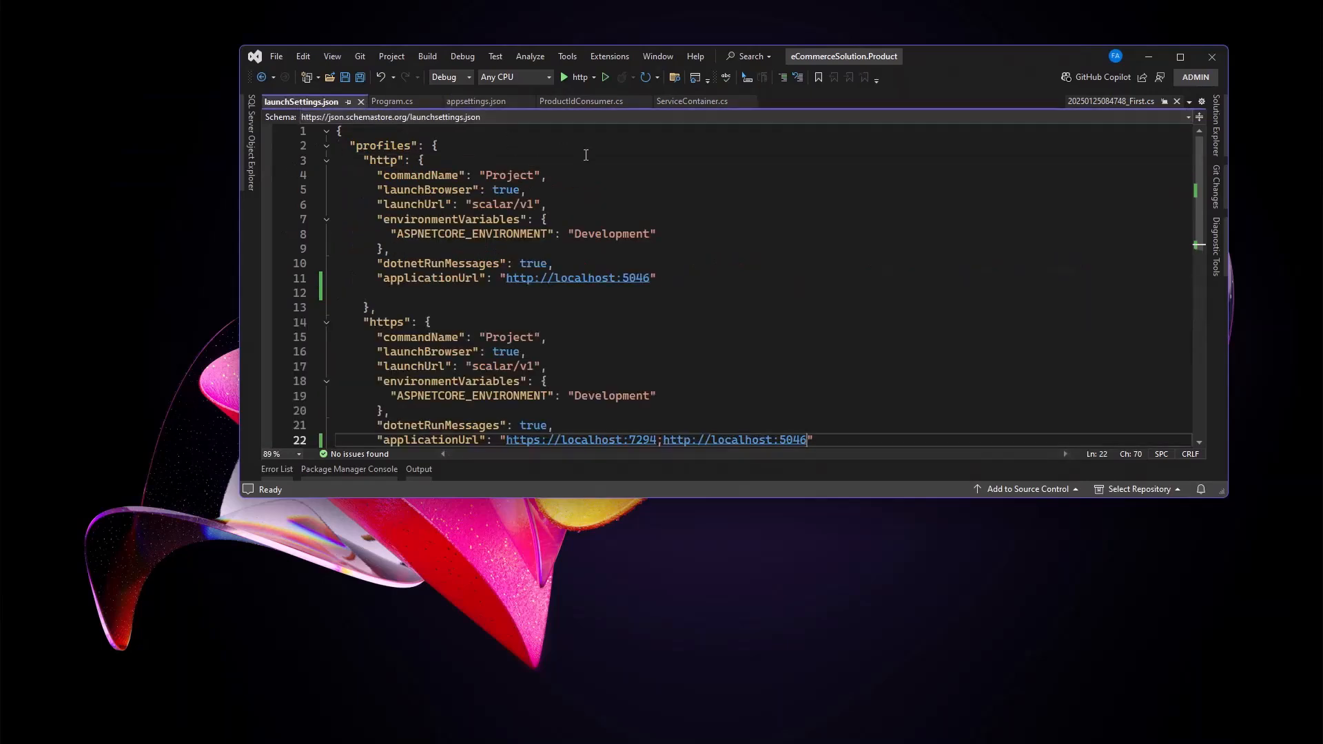
{"action": "left_click", "coordinate": [575, 102]}
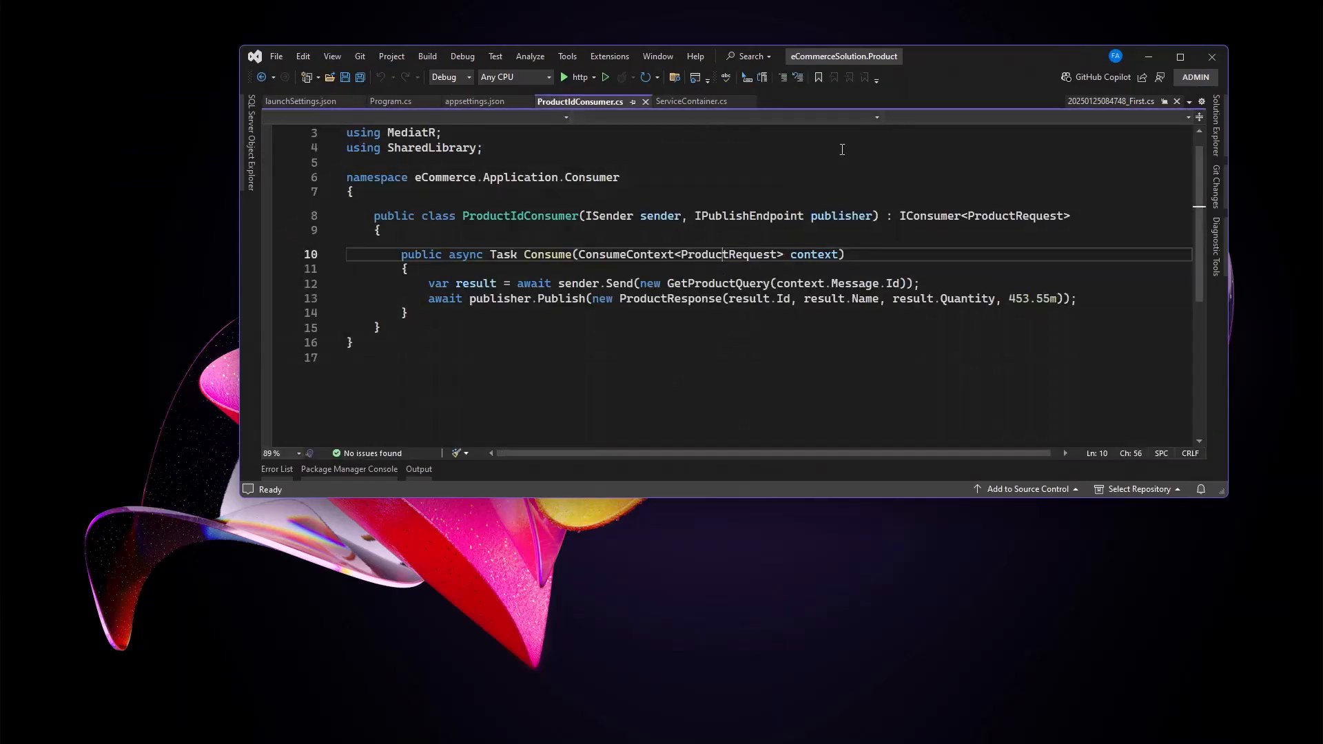
{"action": "left_click", "coordinate": [1219, 142]}
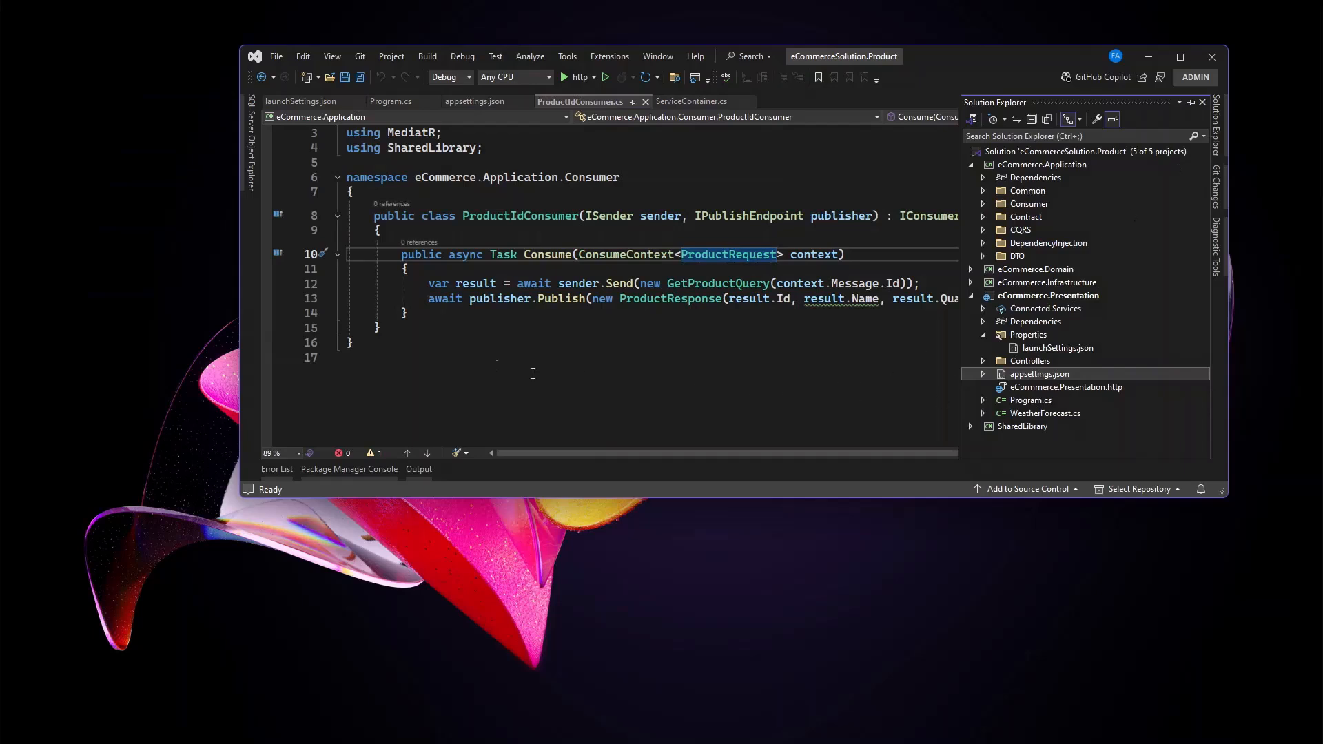
- Run the eCommerce project with the http profile and close the ProductIdConsumer.cs file
{"action": "left_click", "coordinate": [577, 77]}
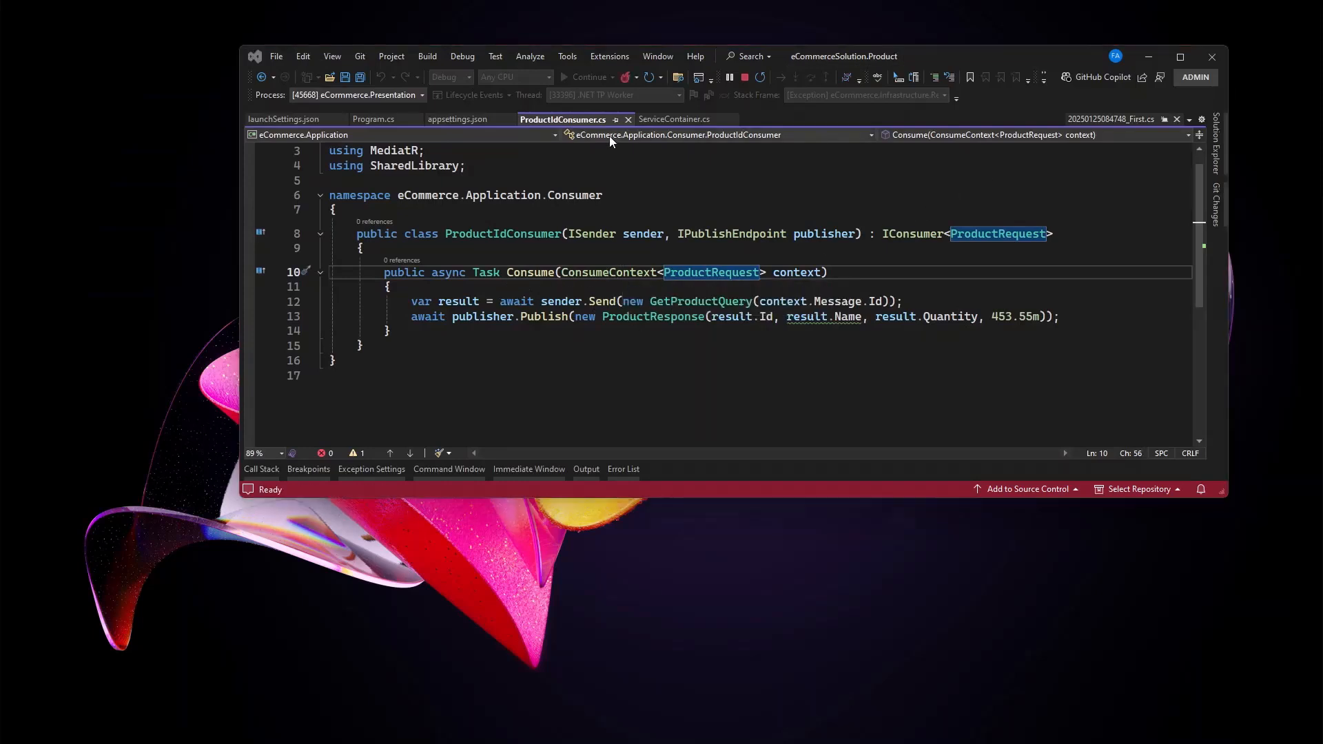
{"action": "left_click", "coordinate": [628, 119]}
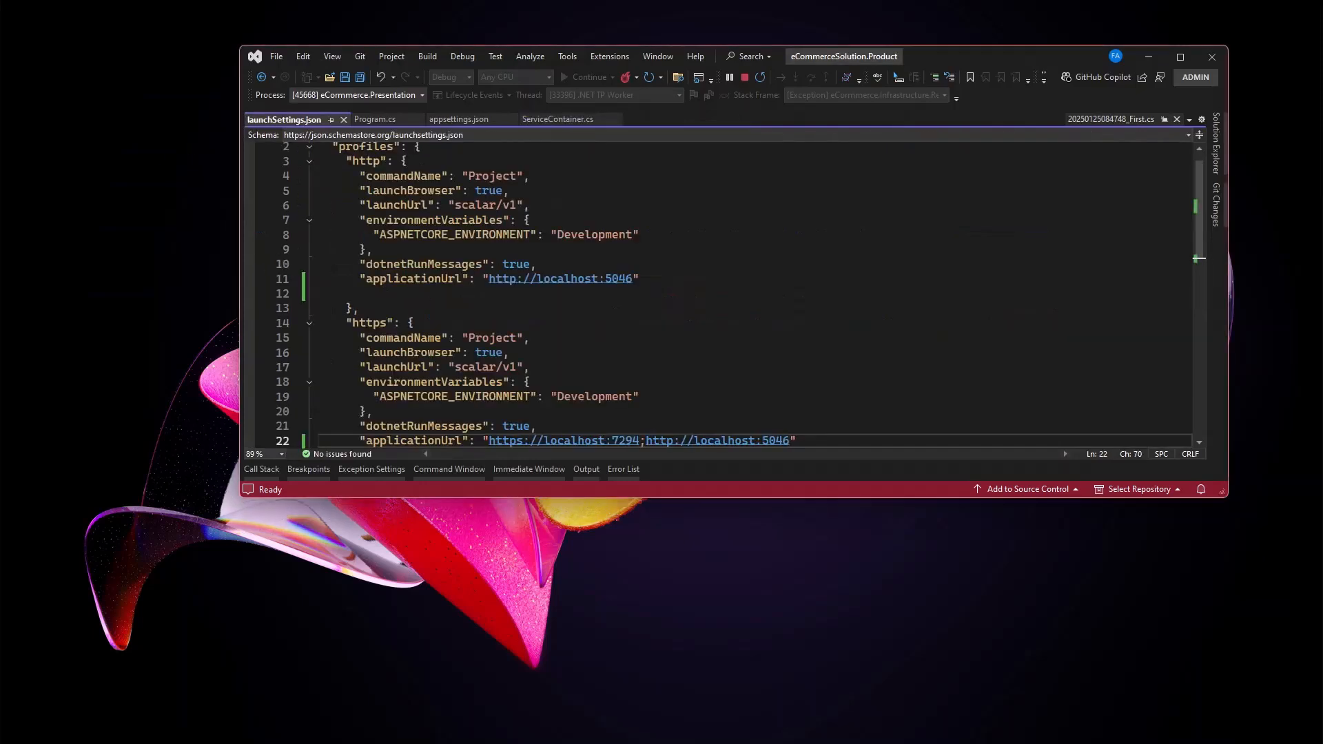
{"action": "left_click_drag", "start_coordinate": [0, 67], "coordinate": [636, 93]}
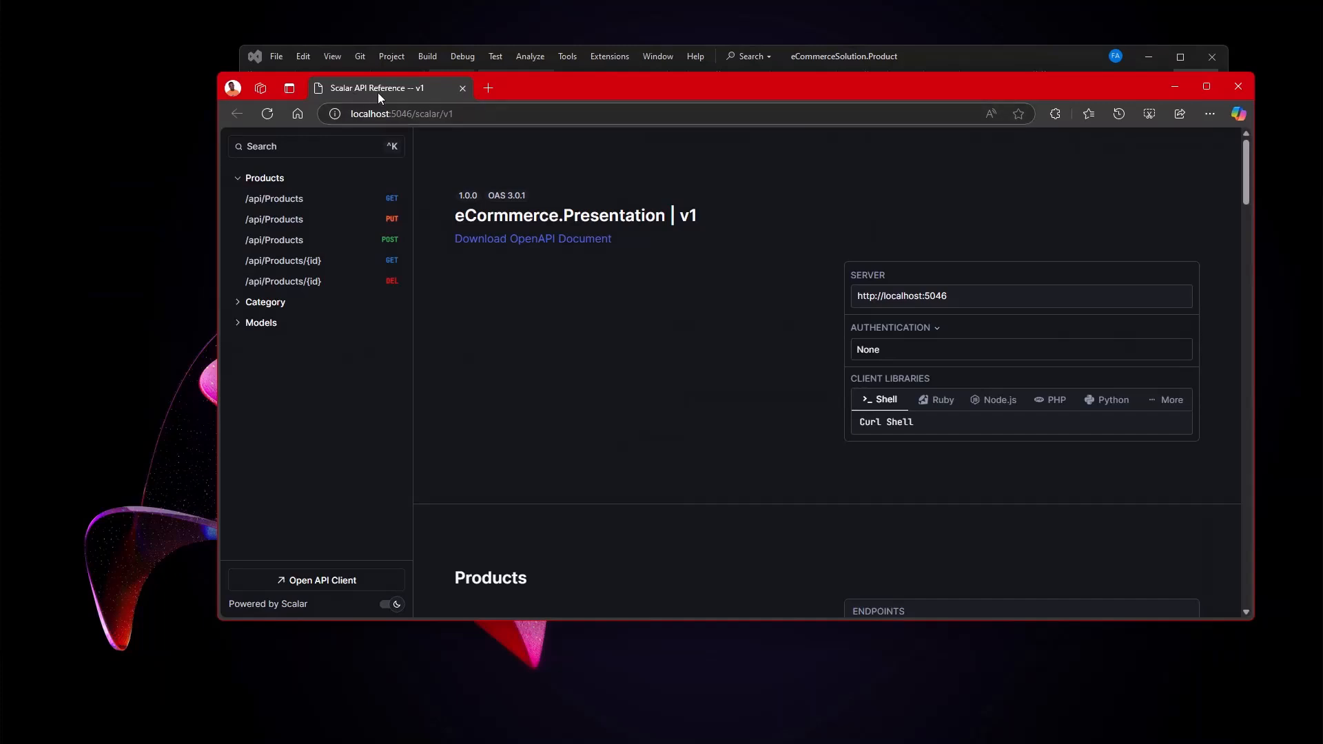
- Send a GET test request to the /api/Products endpoint in the Scalar API reference
{"action": "left_click", "coordinate": [281, 202]}
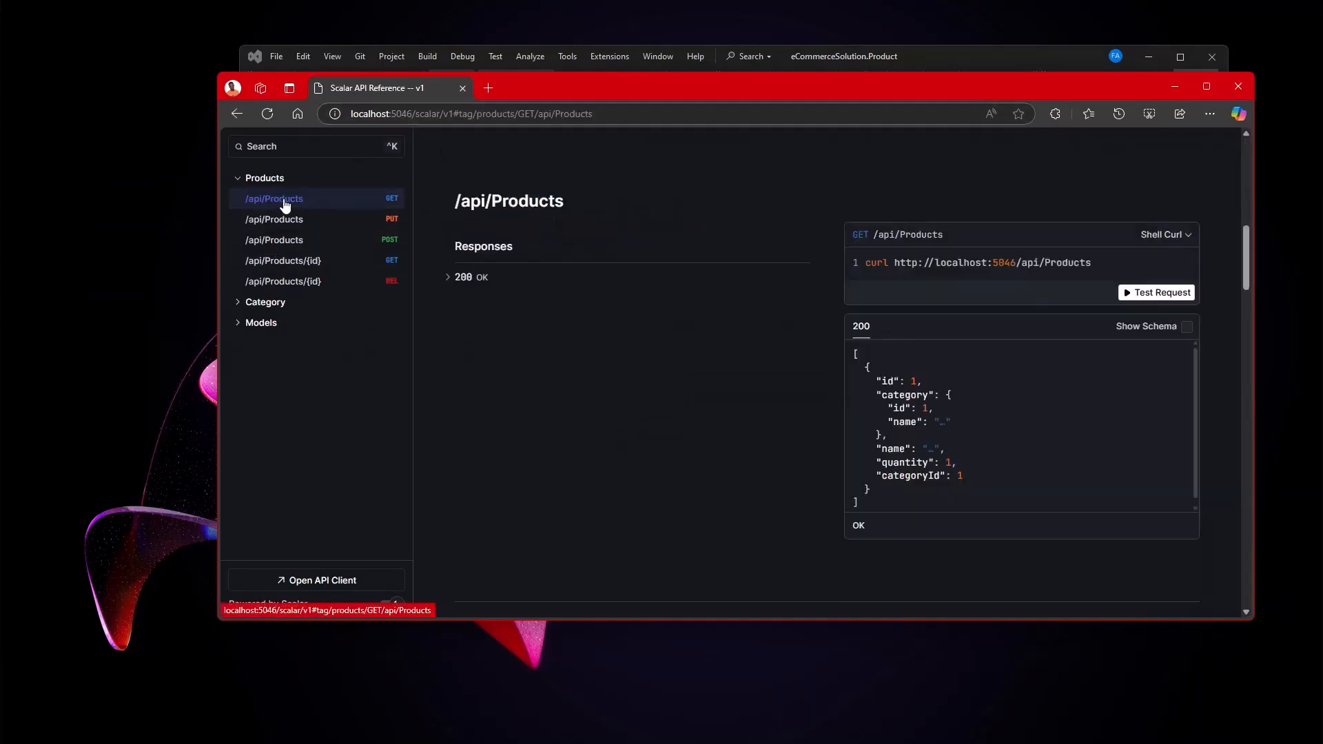
{"action": "left_click", "coordinate": [1152, 293]}
{"action": "left_click", "coordinate": [962, 187]}
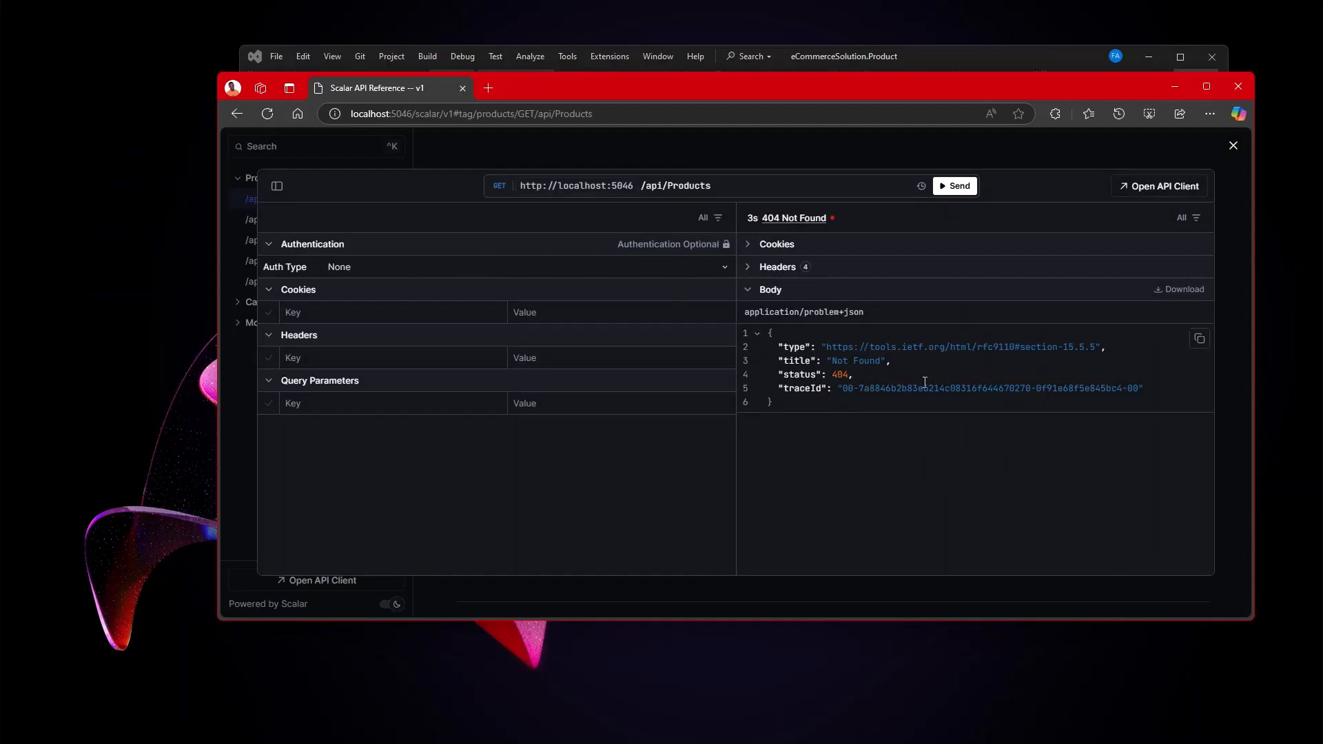
- Send a POST request to /api/Category/add-category with the category name "Electronics"
{"action": "left_click", "coordinate": [277, 185]}
{"action": "left_click", "coordinate": [298, 348]}
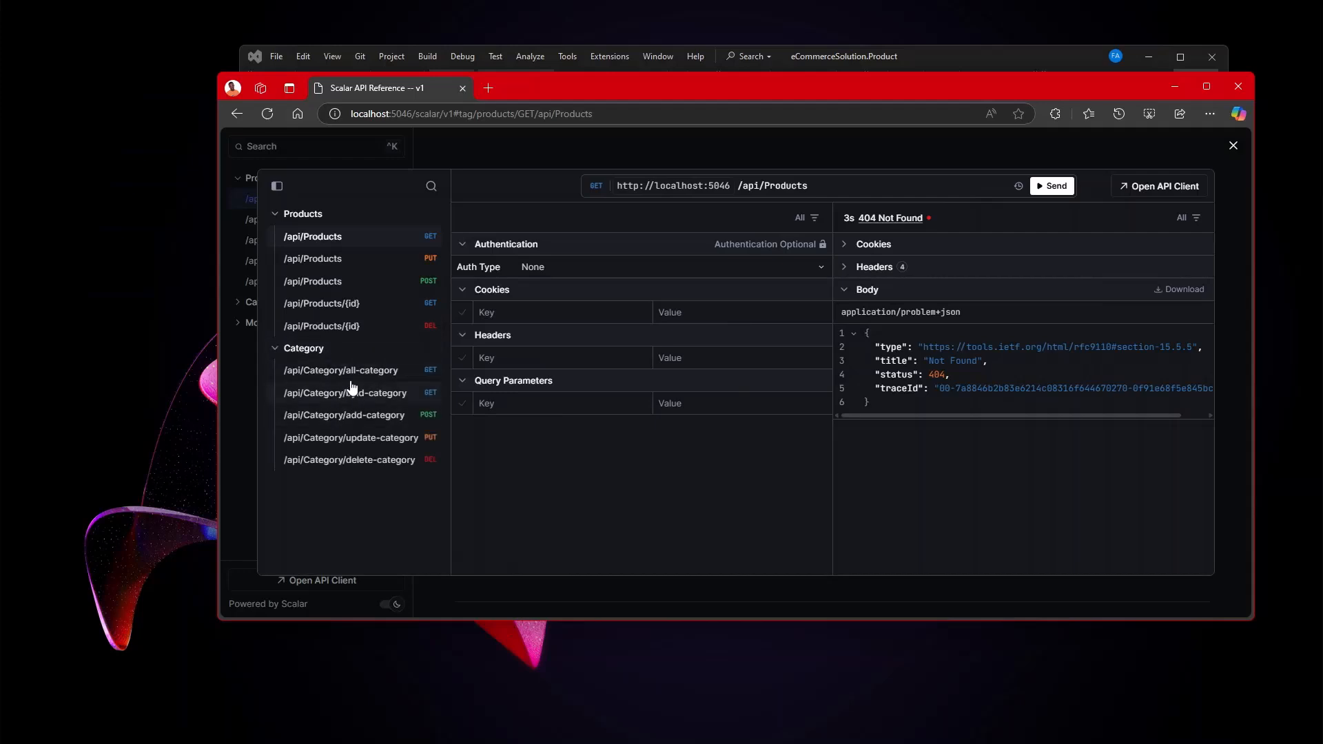
{"action": "left_click", "coordinate": [351, 415]}
{"action": "double_click", "coordinate": [546, 509]}
{"action": "type", "text": "\"Electronics\""}
{"action": "left_click", "coordinate": [1052, 186]}
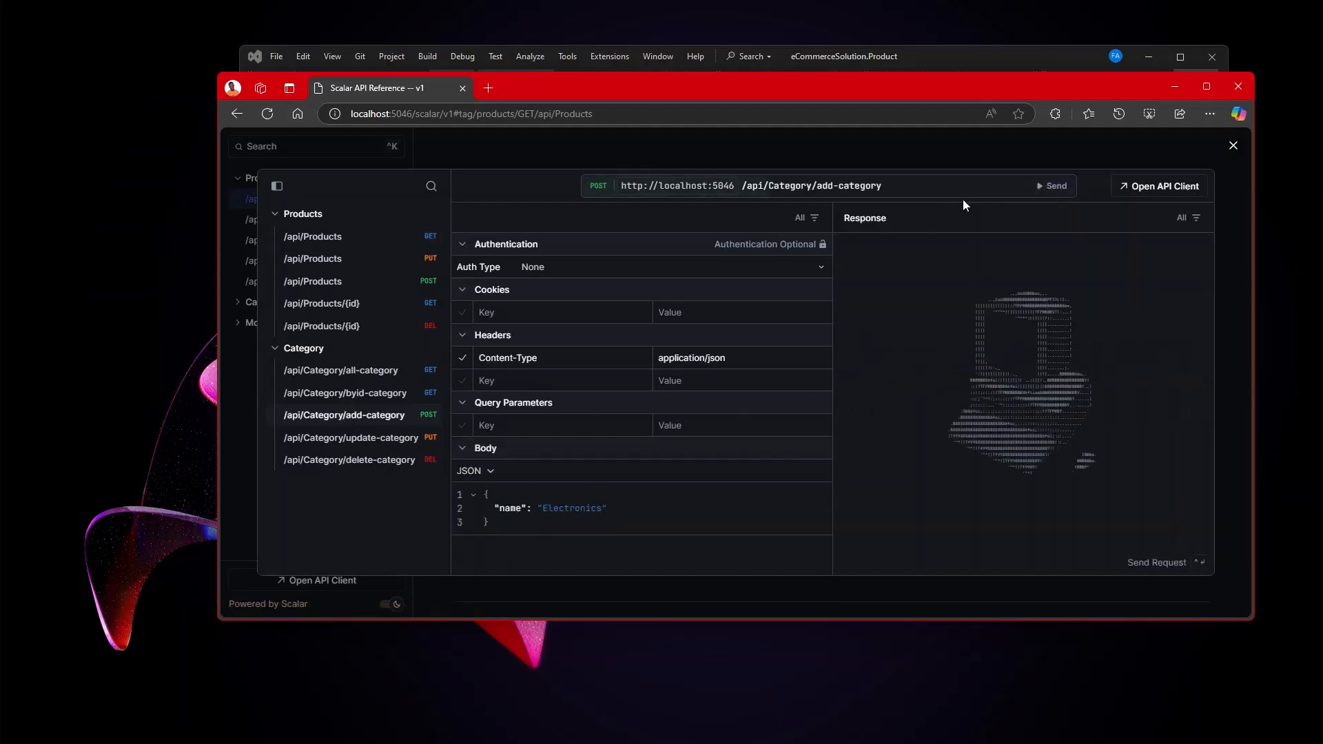
- Post a product named "HP Desktop Computer" with quantity 1 and categoryId 1 to /api/Products, and fetch the product list with a GET request
{"action": "left_click", "coordinate": [319, 282]}
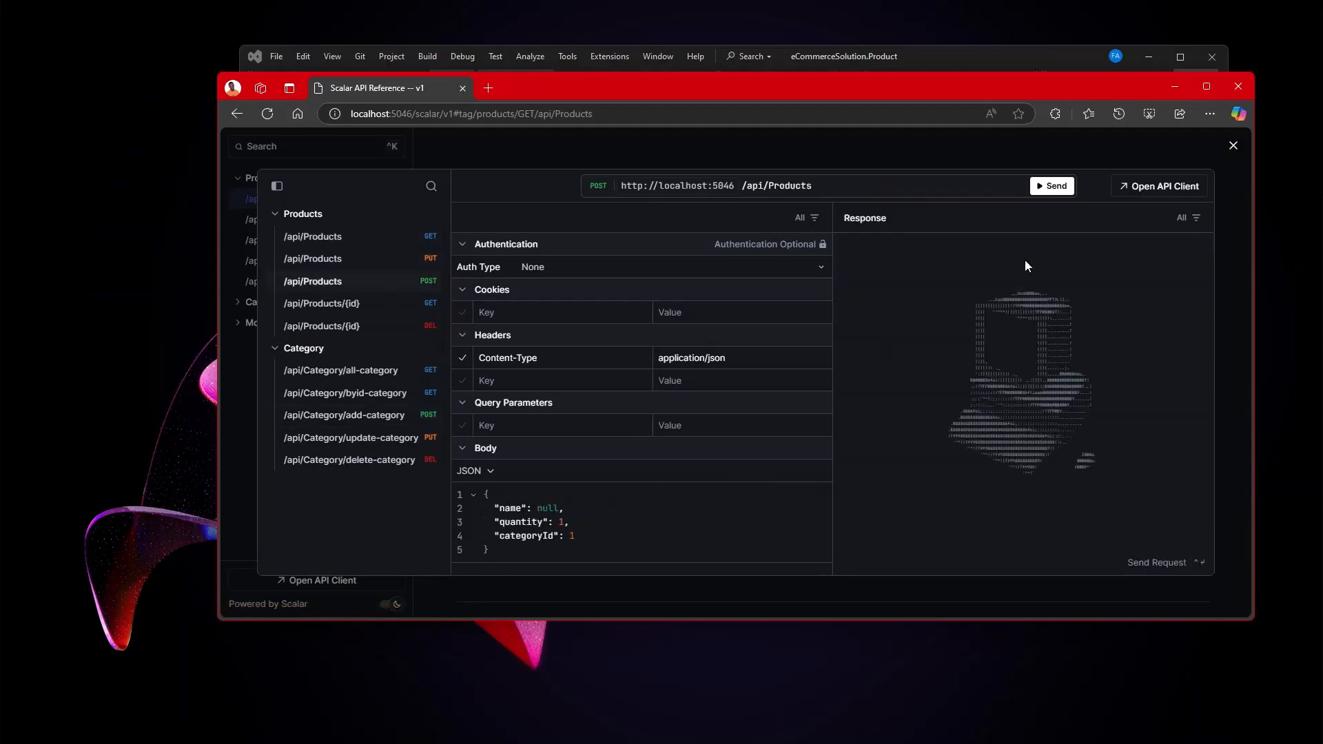
{"action": "double_click", "coordinate": [552, 510]}
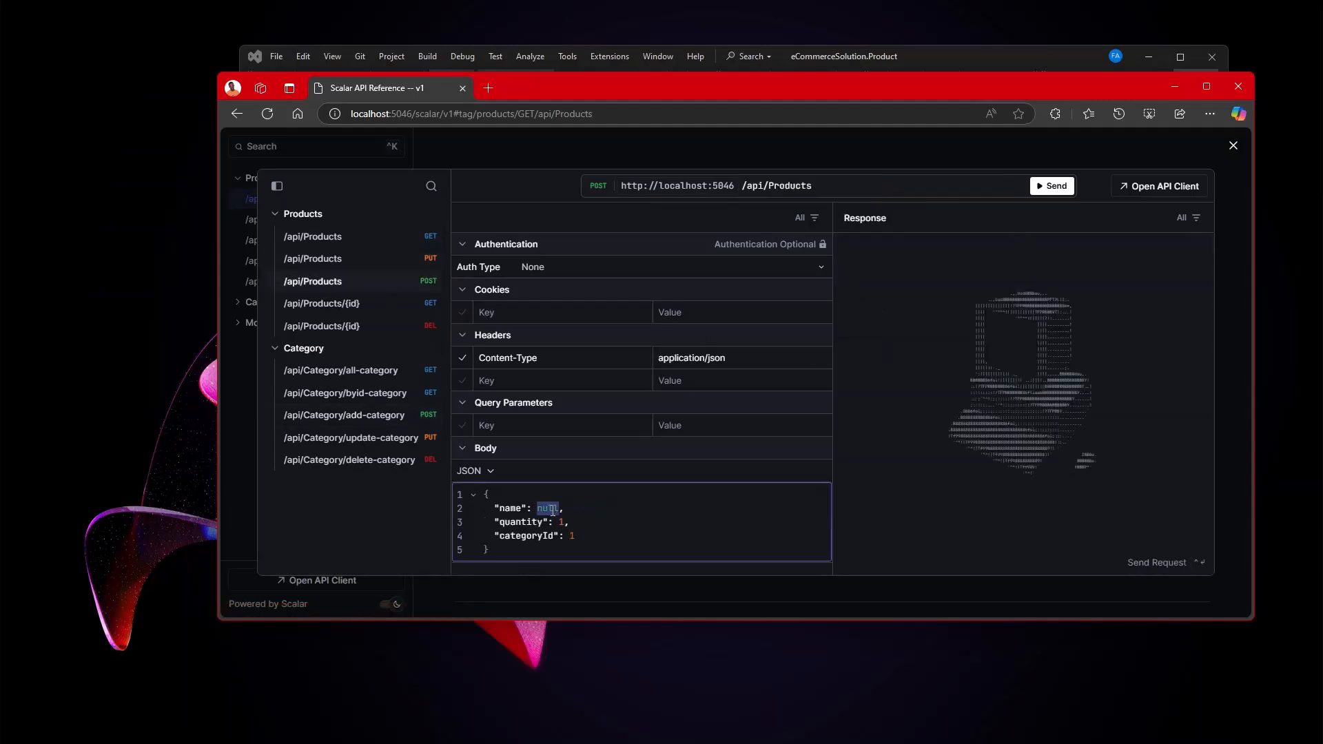
{"action": "type", "text": "Desktop"}
{"action": "key", "text": "BackSpace"}
{"action": "key", "text": "BackSpace"}
{"action": "key", "text": "BackSpace"}
{"action": "key", "text": "BackSpace"}
{"action": "key", "text": "BackSpace"}
{"action": "key", "text": "BackSpace"}
{"action": "key", "text": "BackSpace"}
{"action": "type", "text": "\"HP Desktop Computer"}
{"action": "left_click", "coordinate": [1052, 185]}
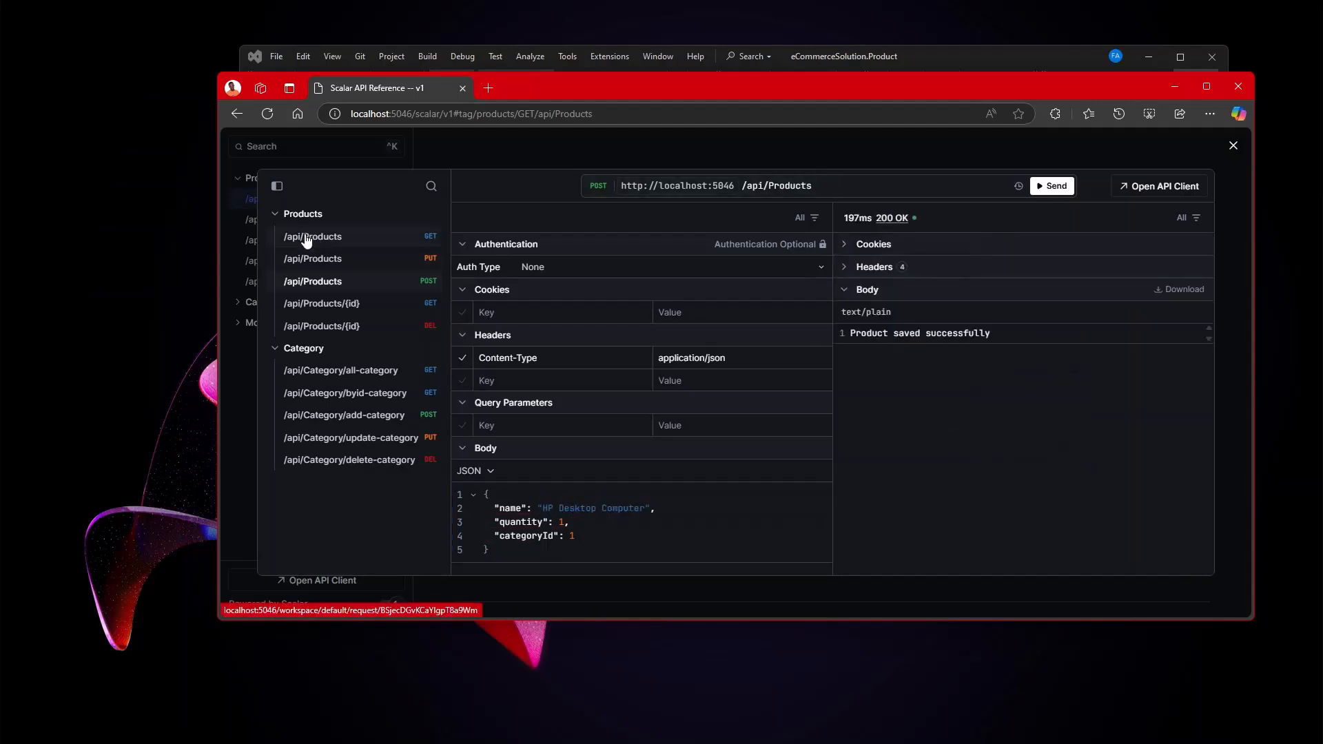
{"action": "left_click", "coordinate": [304, 237]}
{"action": "left_click", "coordinate": [1052, 185]}
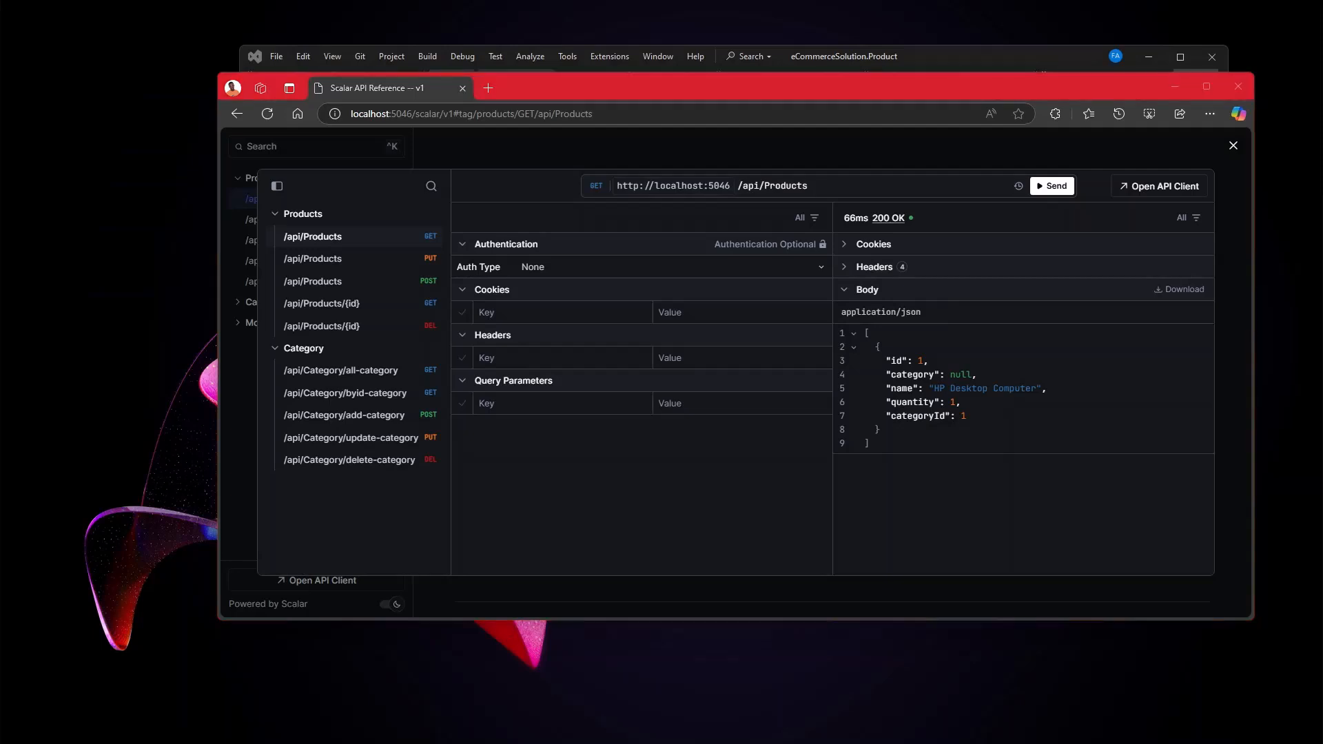
- Switch to DBeaver, open the Products table in ProductDb's dbo schema and check the stored product row
{"action": "left_click_drag", "start_coordinate": [0, 257], "coordinate": [629, 197]}
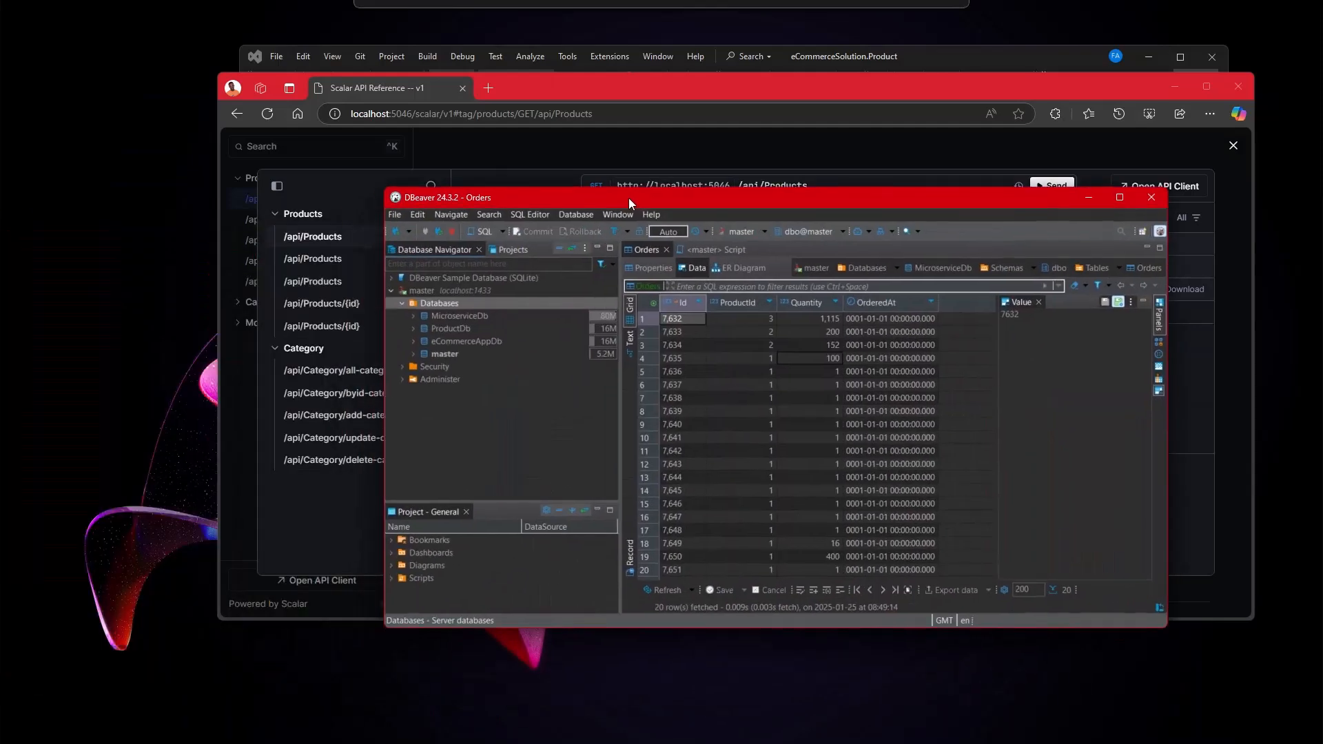
{"action": "left_click", "coordinate": [413, 329]}
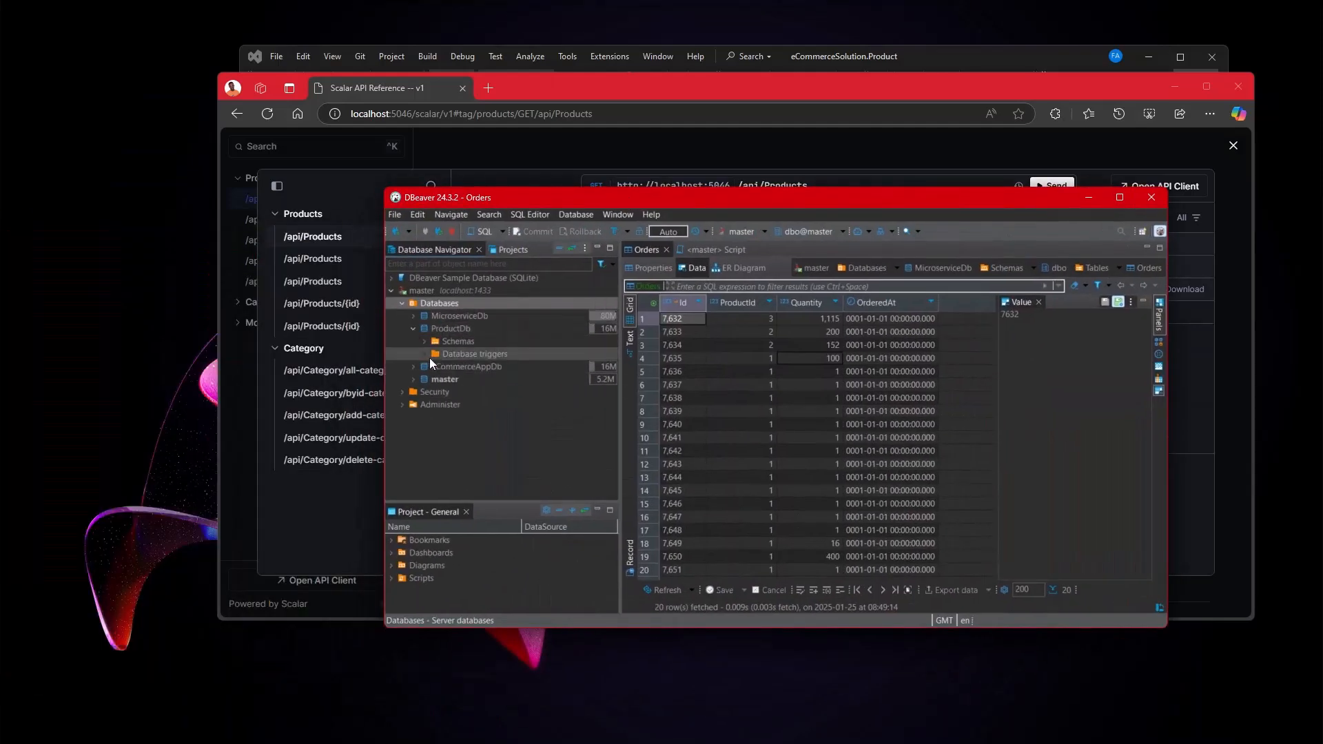
{"action": "left_click", "coordinate": [425, 344]}
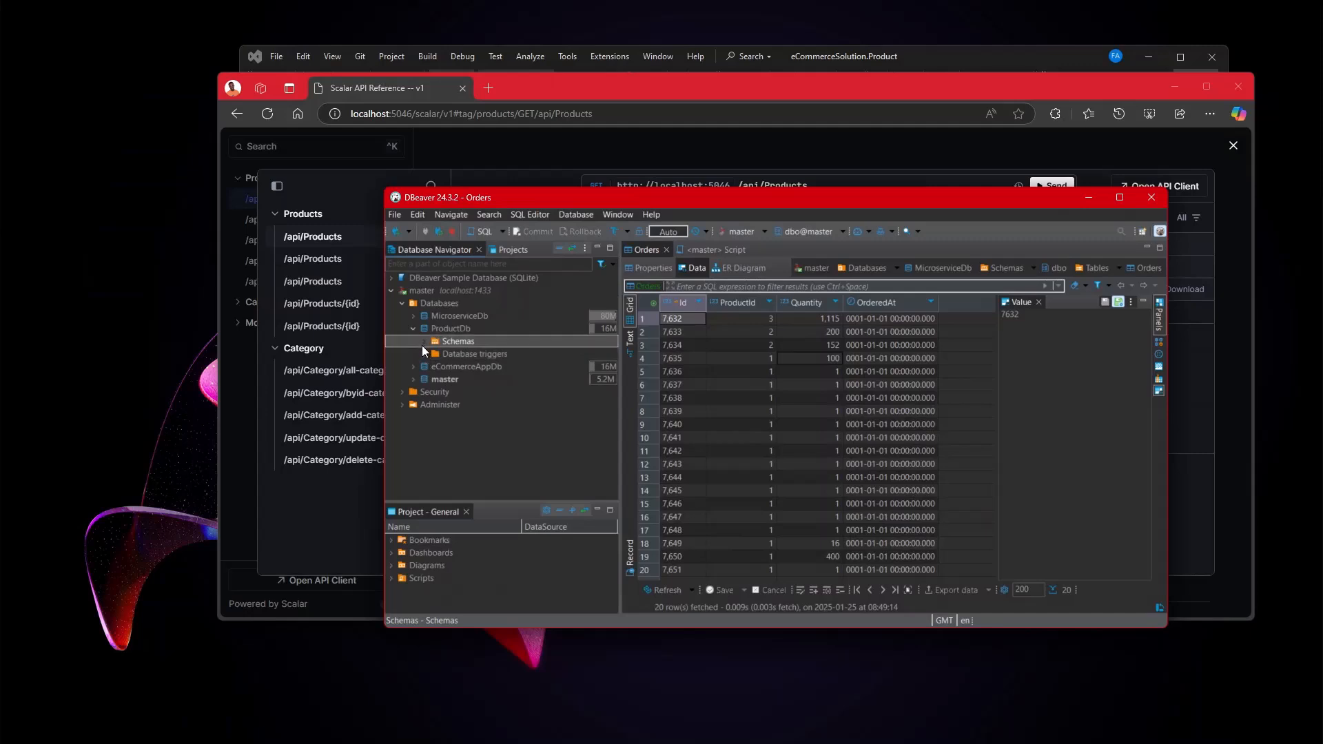
{"action": "scroll", "coordinate": [476, 460], "scroll_direction": "down", "scroll_amount": 2}
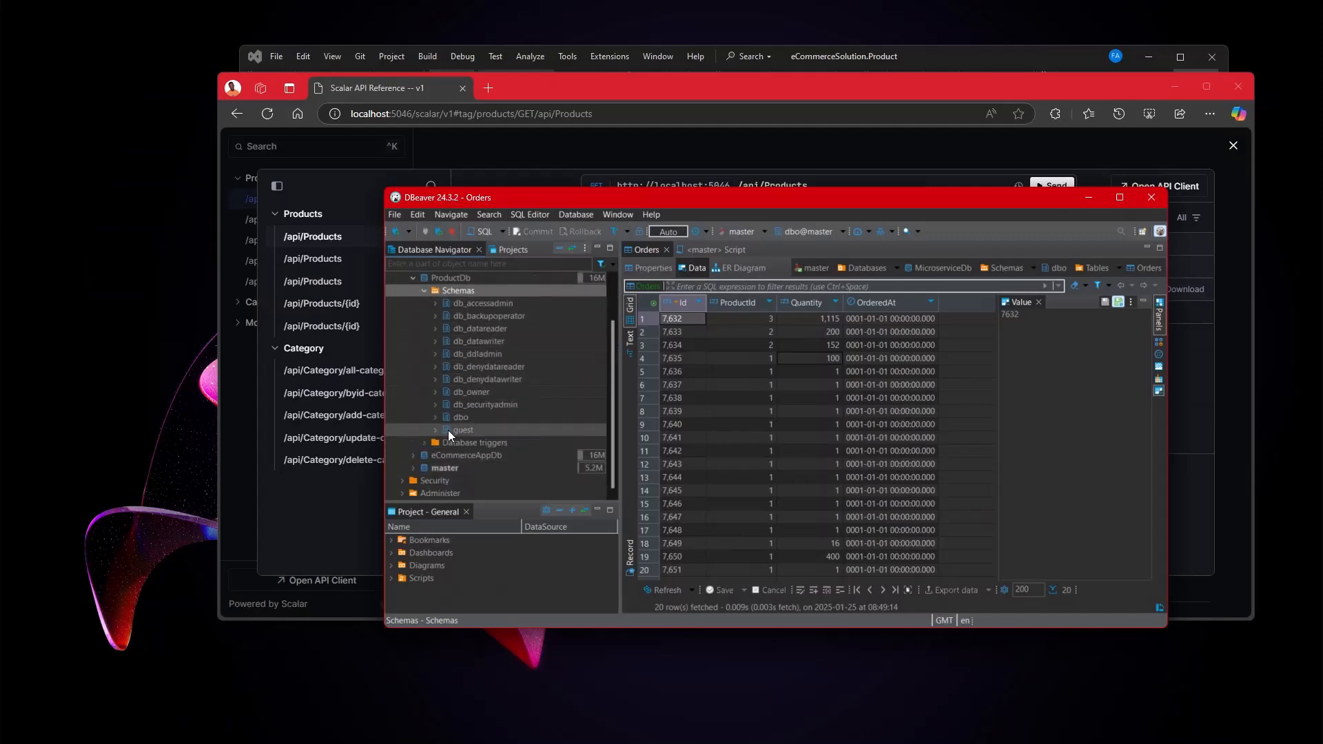
{"action": "left_click", "coordinate": [434, 418]}
{"action": "scroll", "coordinate": [476, 468], "scroll_direction": "down", "scroll_amount": 2}
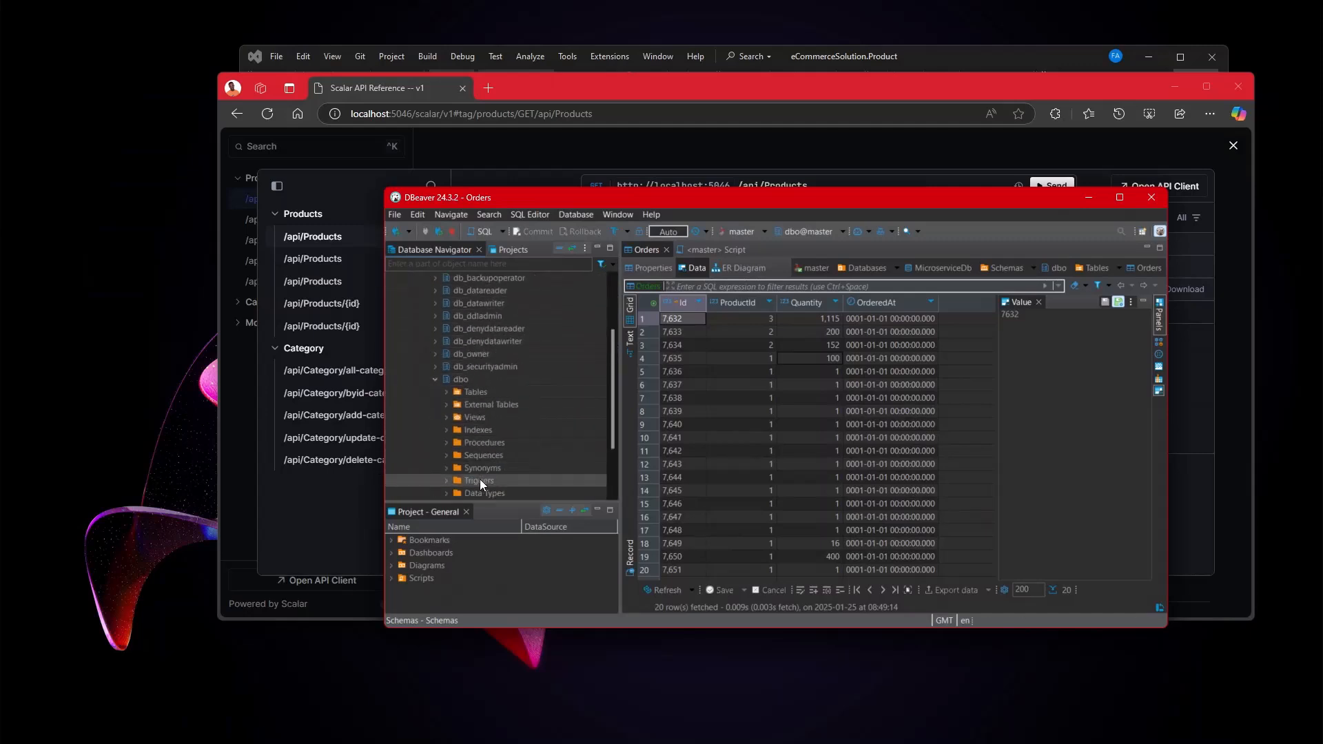
{"action": "left_click", "coordinate": [448, 355]}
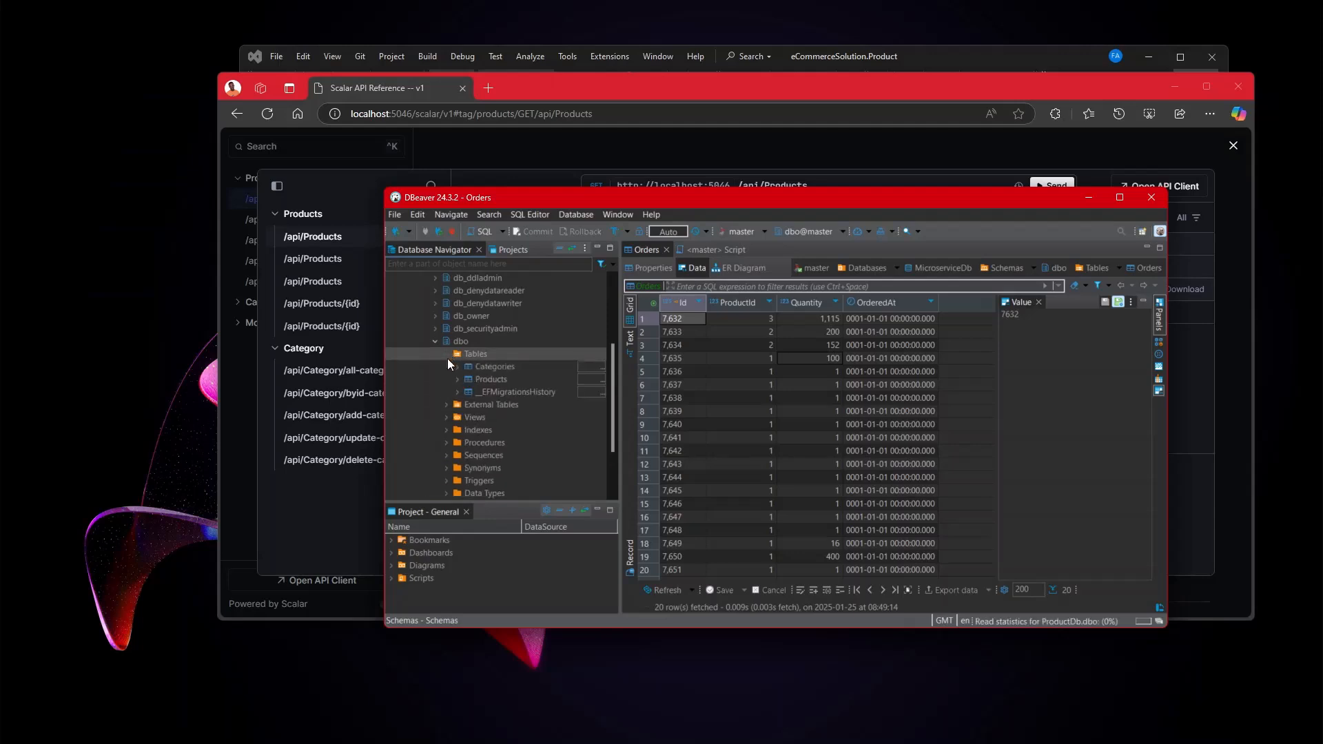
{"action": "right_click", "coordinate": [485, 380]}
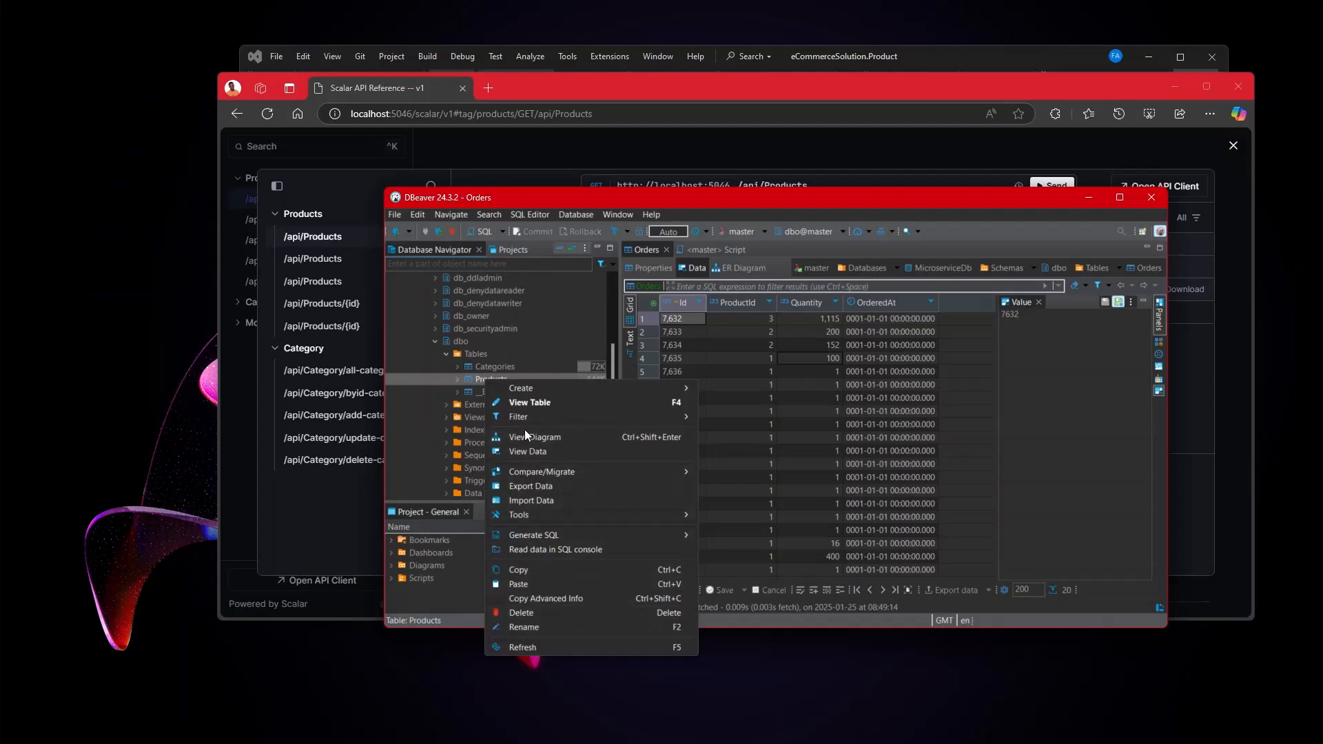
{"action": "left_click", "coordinate": [526, 404]}
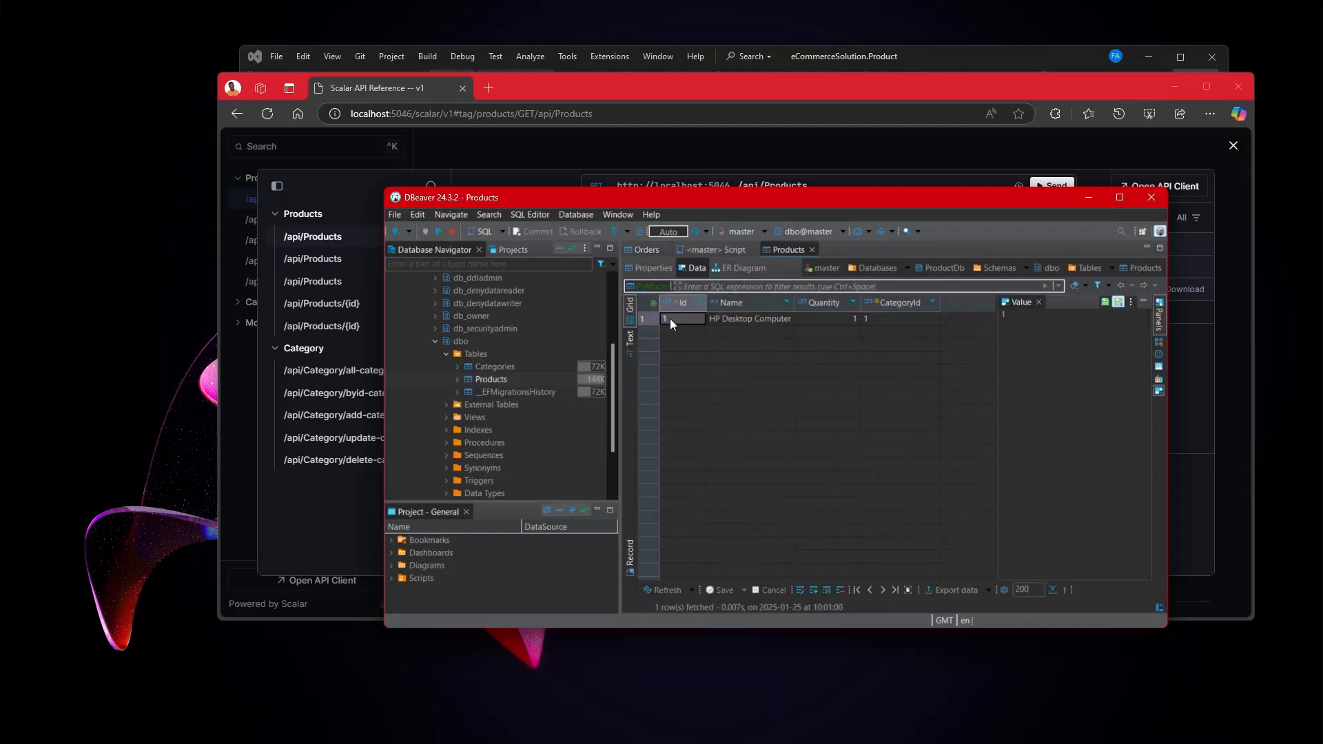
{"action": "left_click", "coordinate": [799, 321]}
{"action": "left_click", "coordinate": [889, 323]}
- Switch to Visual Studio, maximize its window and show the contents of the Presentation project in the Solution Explorer
{"action": "left_click", "coordinate": [969, 58]}
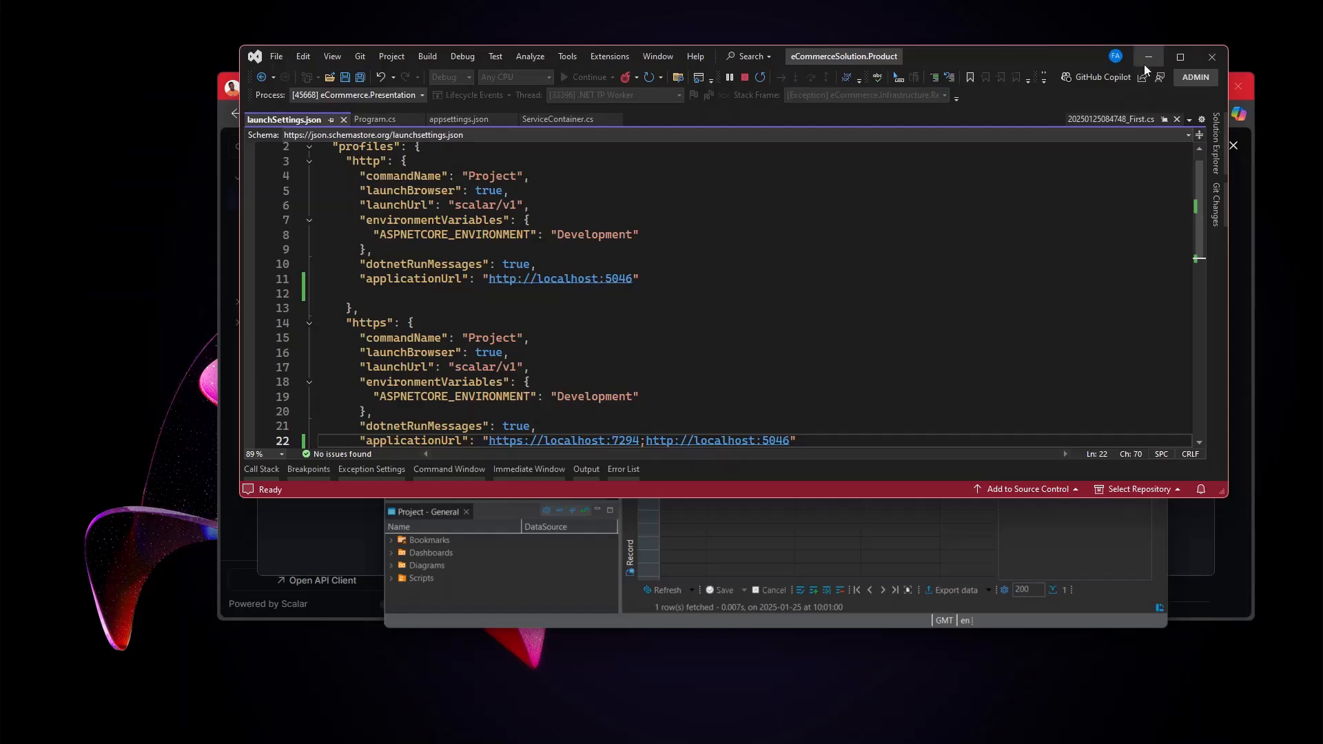
{"action": "left_click", "coordinate": [1178, 62]}
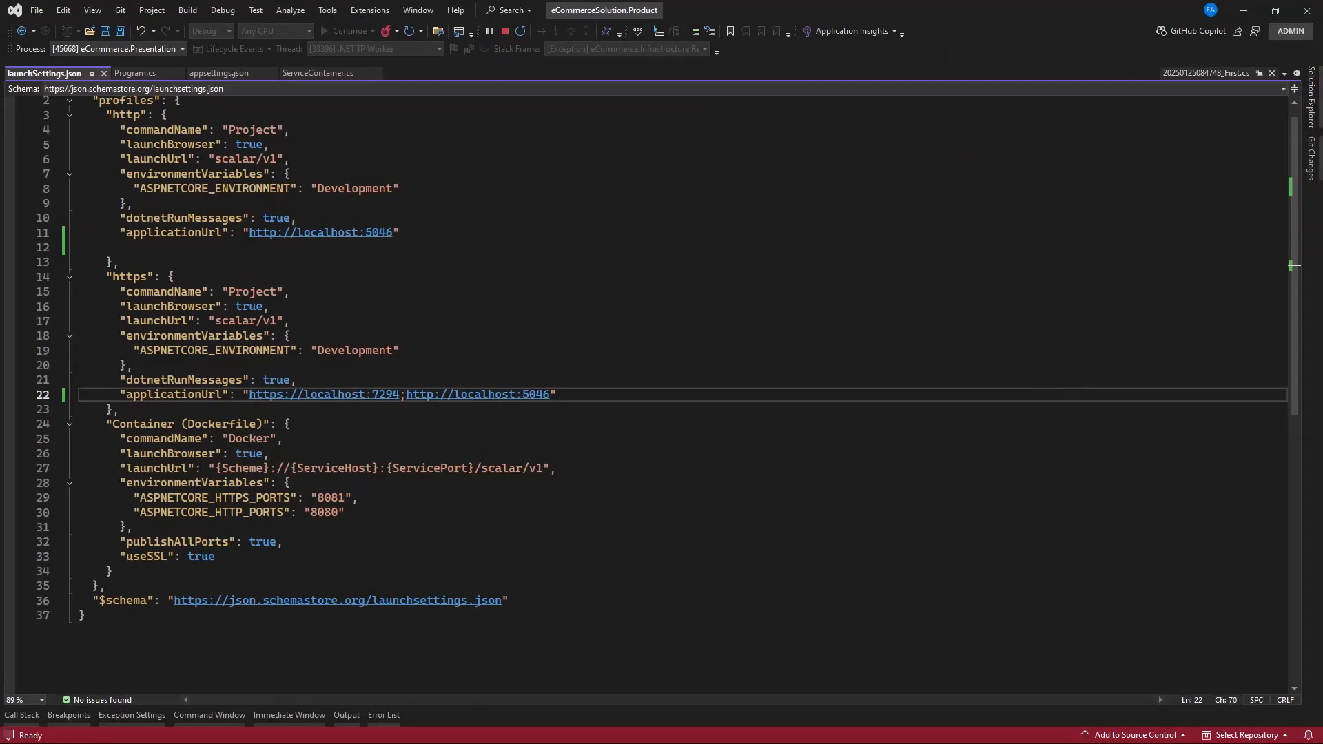
{"action": "left_click", "coordinate": [1312, 97]}
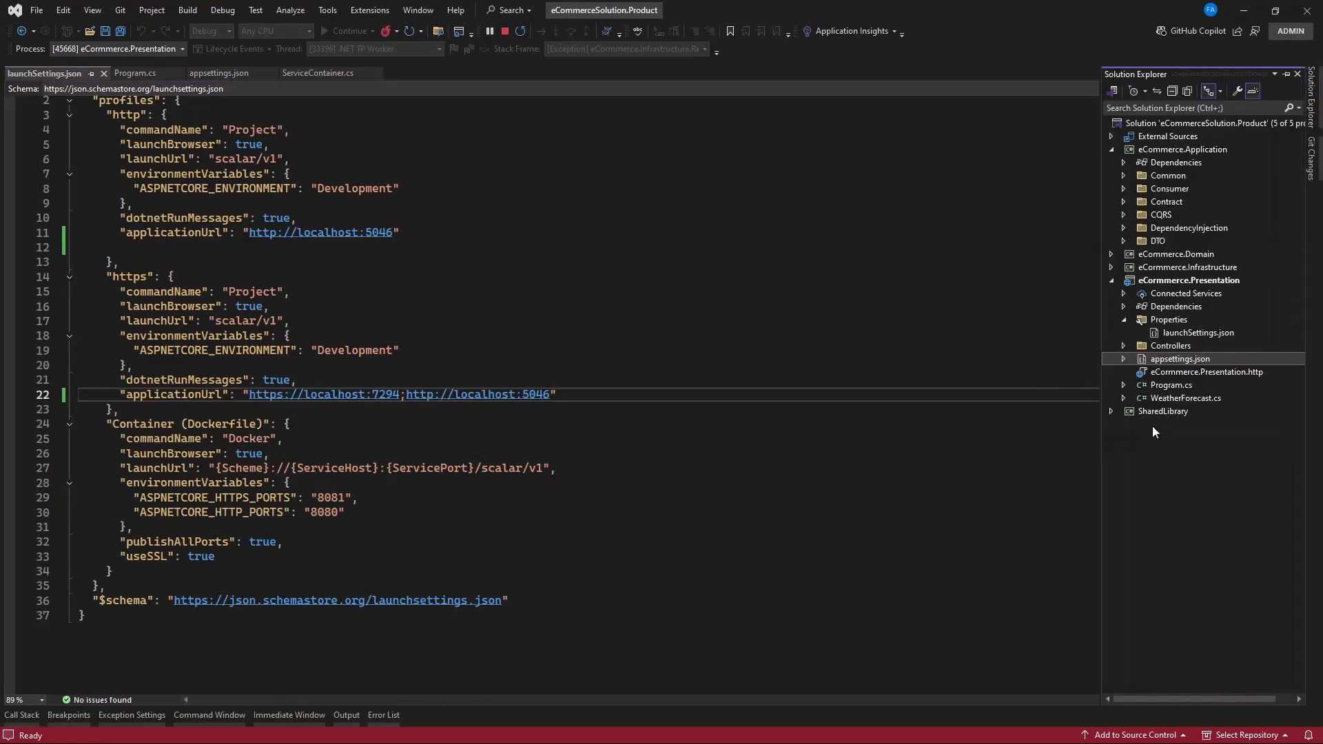
{"action": "left_click", "coordinate": [1111, 281]}
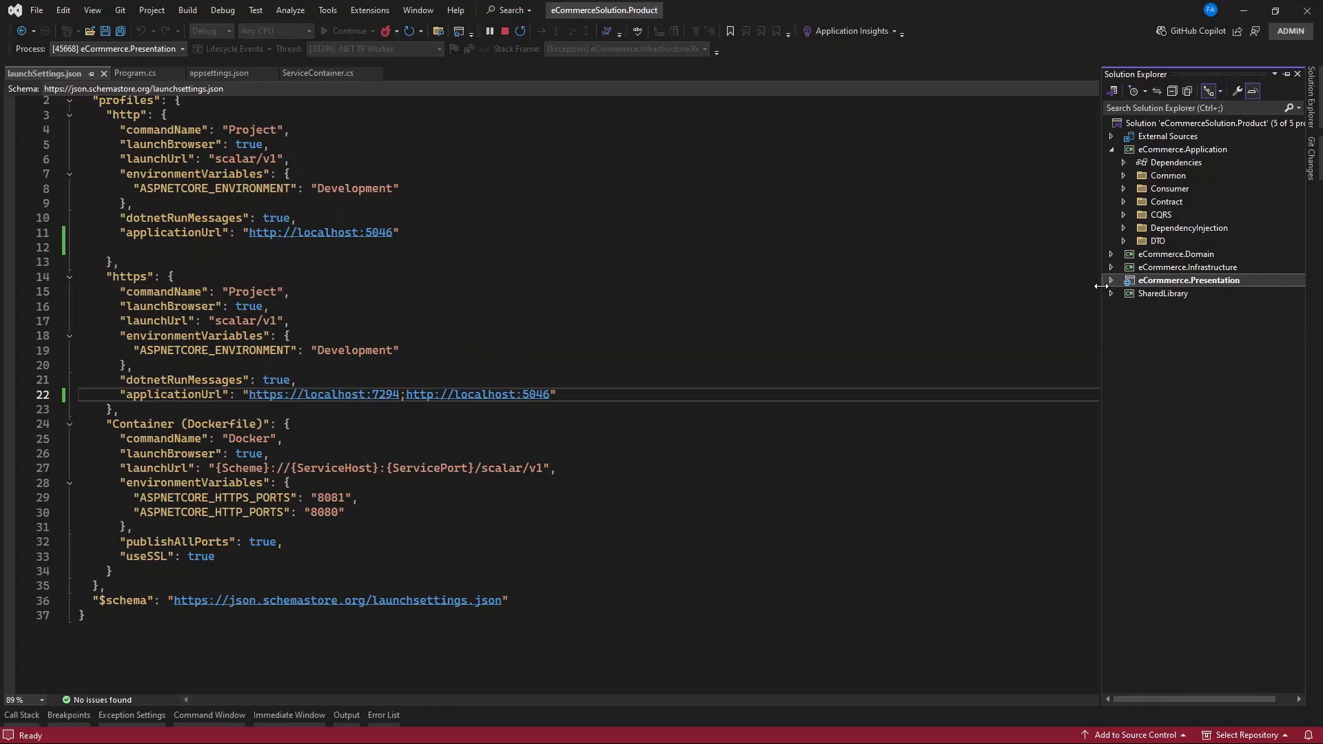
{"action": "left_click", "coordinate": [1111, 281]}
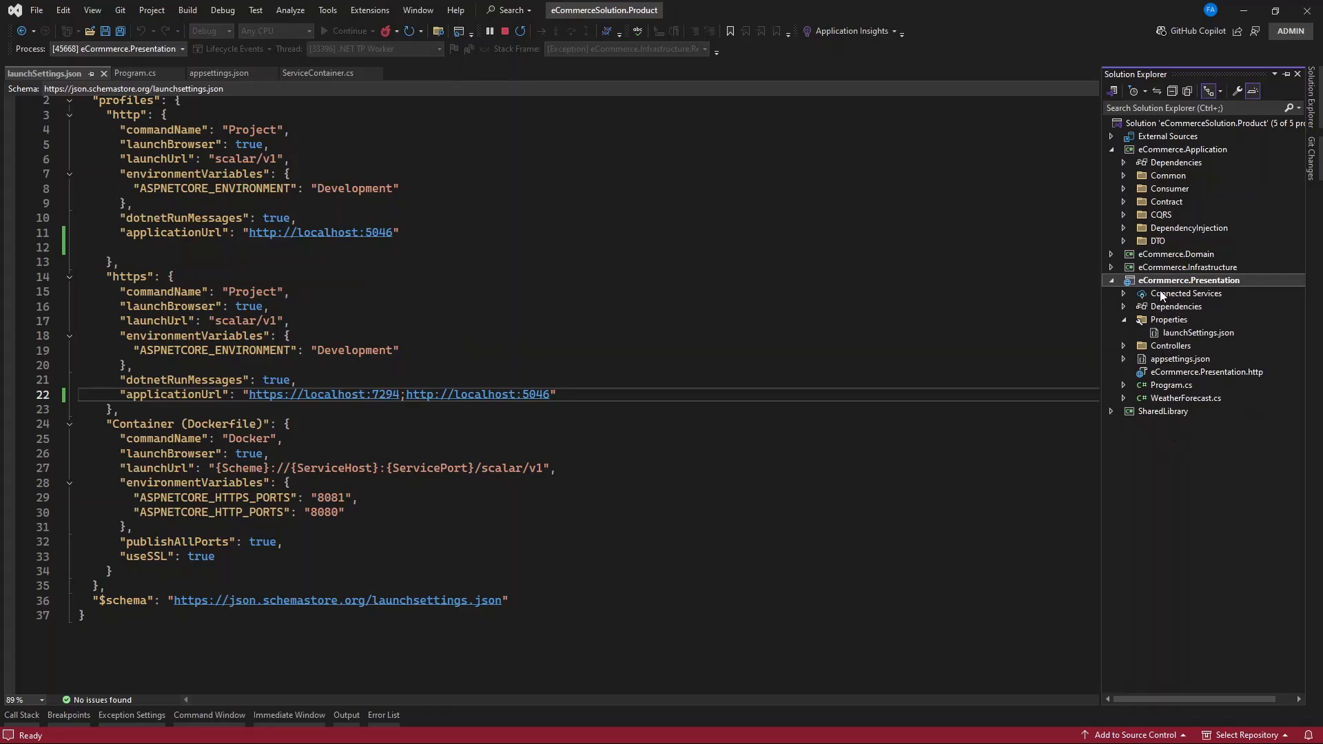
- Add a new folder named "Extensions" to the Presentation project
{"action": "right_click", "coordinate": [1156, 459]}
{"action": "mouse_move", "coordinate": [1116, 472]}
{"action": "left_click", "coordinate": [911, 525]}
{"action": "type", "text": "Extension"}
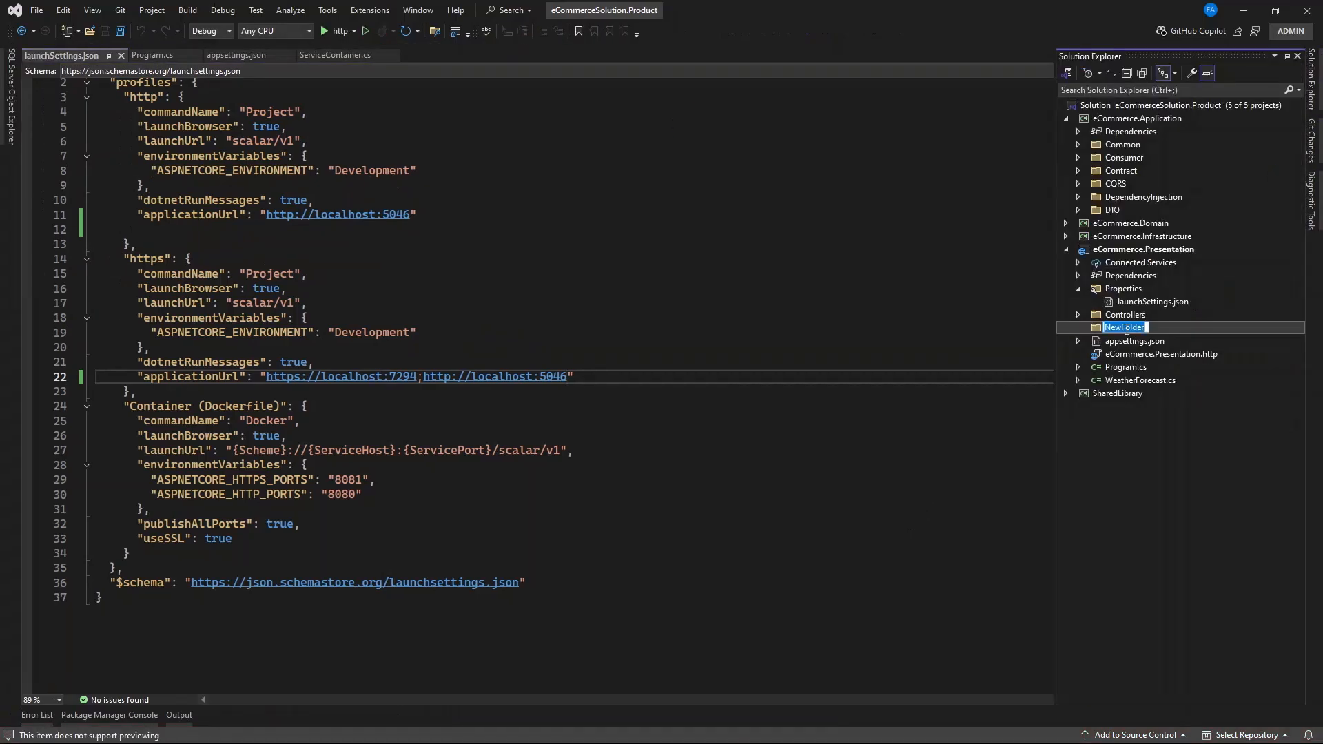
{"action": "type", "text": "s"}
{"action": "key", "text": "Return"}
- Add a new class named MigrationExtension to the Extensions folder
{"action": "right_click", "coordinate": [1130, 331]}
{"action": "mouse_move", "coordinate": [1124, 374]}
{"action": "left_click", "coordinate": [916, 592]}
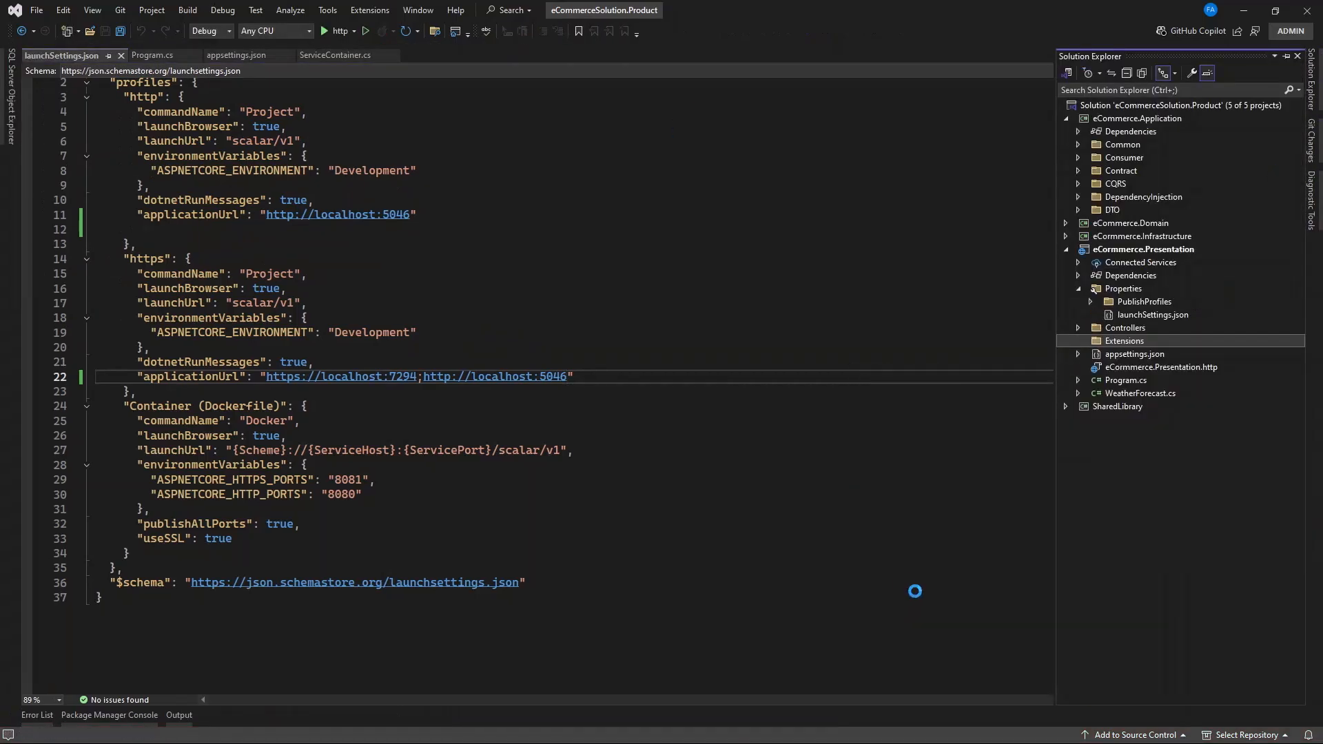
{"action": "type", "text": "Migration"}
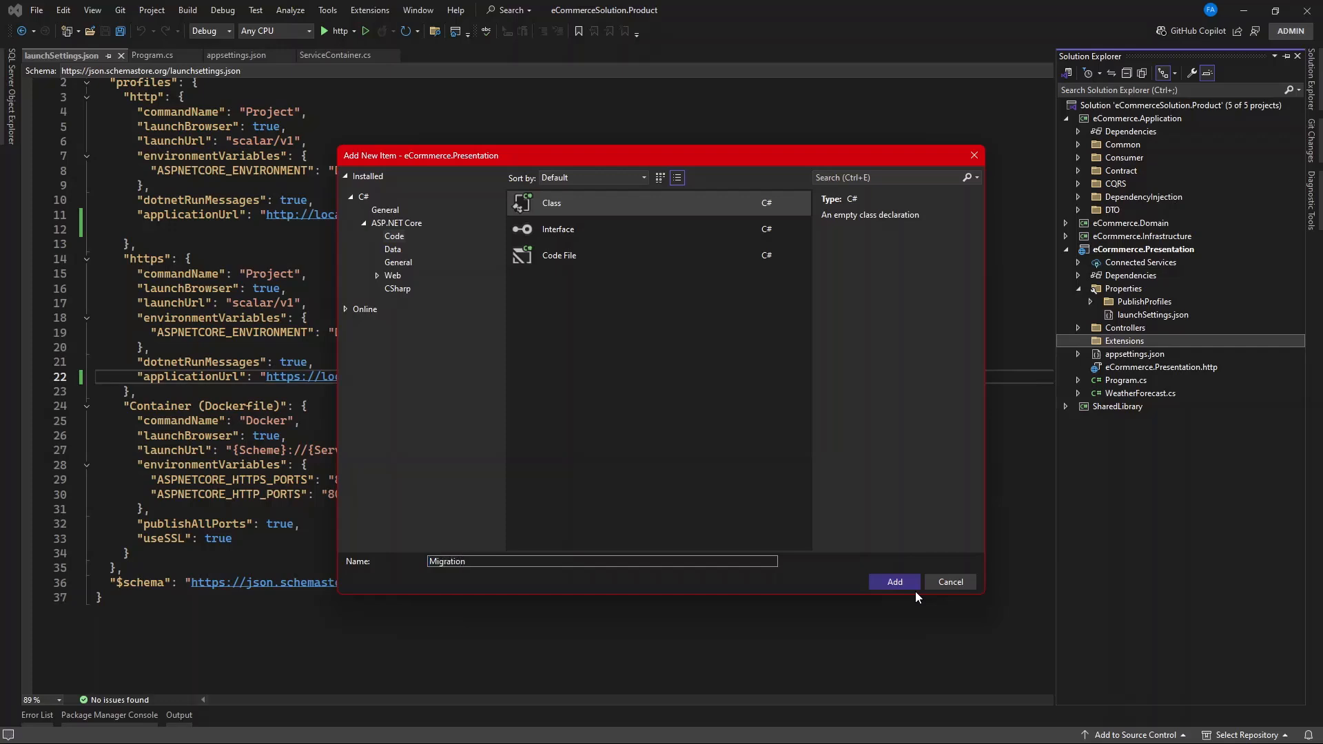
{"action": "type", "text": "Extensiobn"}
{"action": "key", "text": "BackSpace"}
{"action": "key", "text": "BackSpace"}
{"action": "type", "text": "n"}
{"action": "key", "text": "Return"}
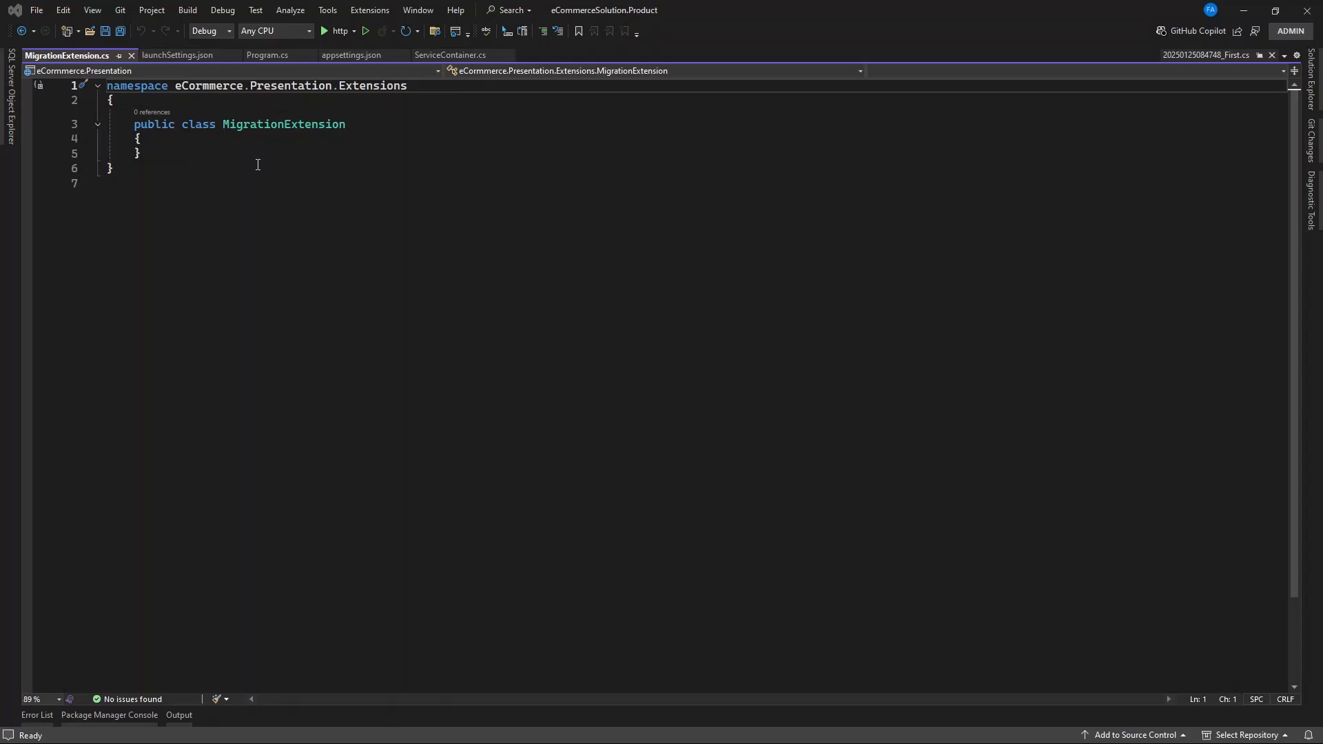
- Declare the MigrationExtension class as public static partial
{"action": "scroll", "coordinate": [172, 139], "scroll_direction": "up", "scroll_amount": 3}
{"action": "left_click", "coordinate": [227, 140]}
{"action": "type", "text": "stat"}
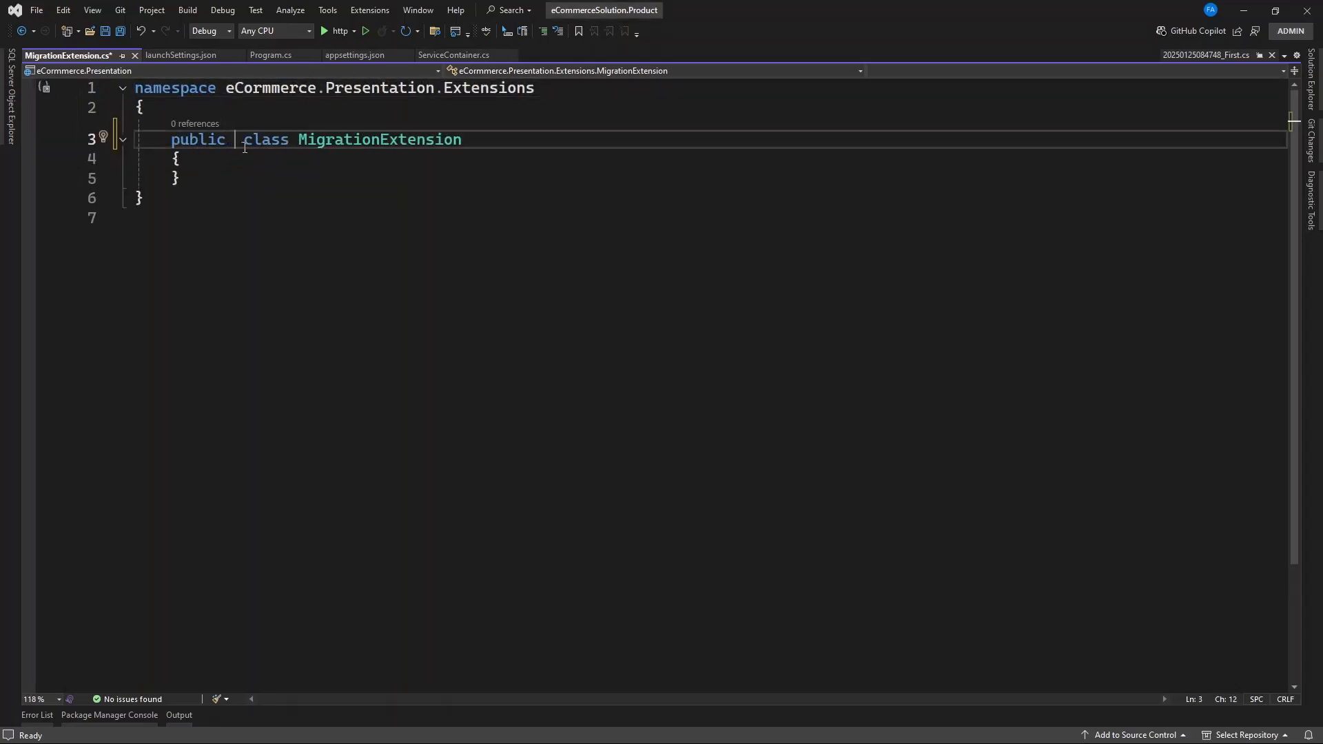
{"action": "type", "text": "ic part"}
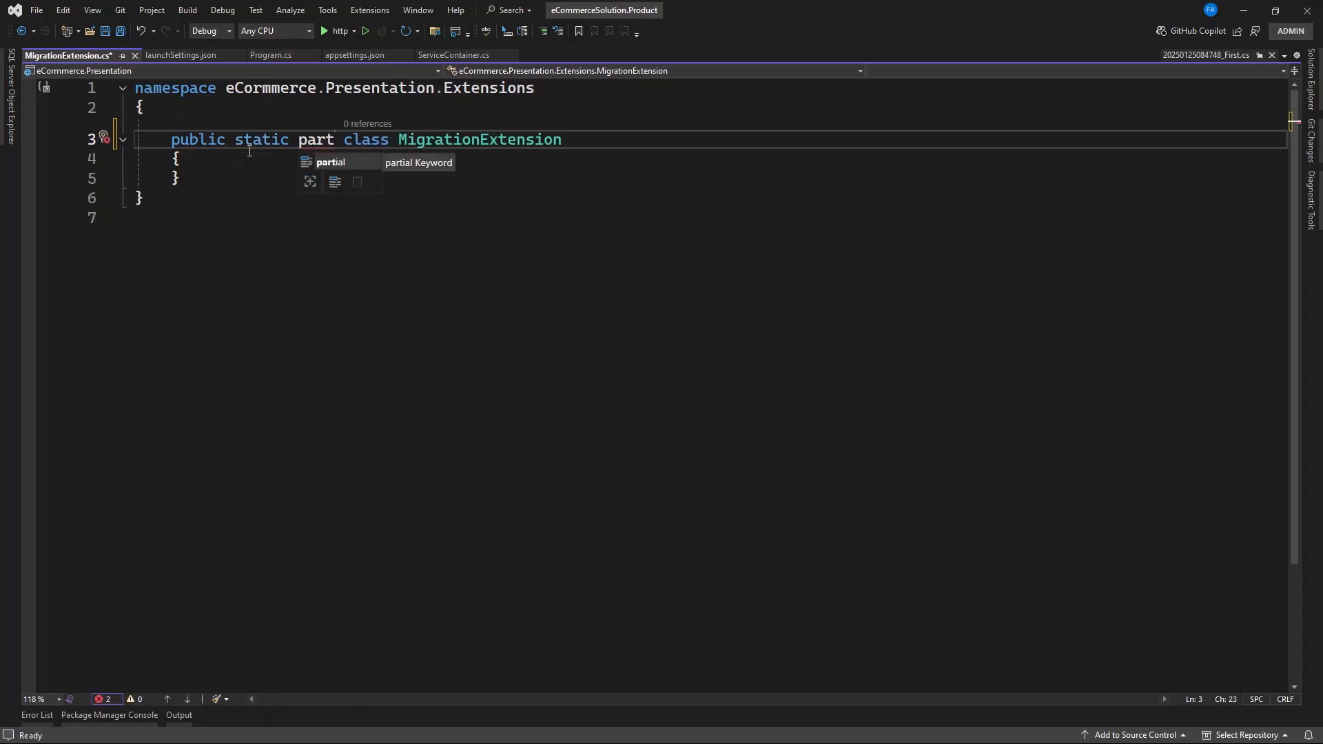
{"action": "key", "text": "BackSpace"}
{"action": "key", "text": "BackSpace"}
{"action": "key", "text": "BackSpace"}
{"action": "key", "text": "BackSpace"}
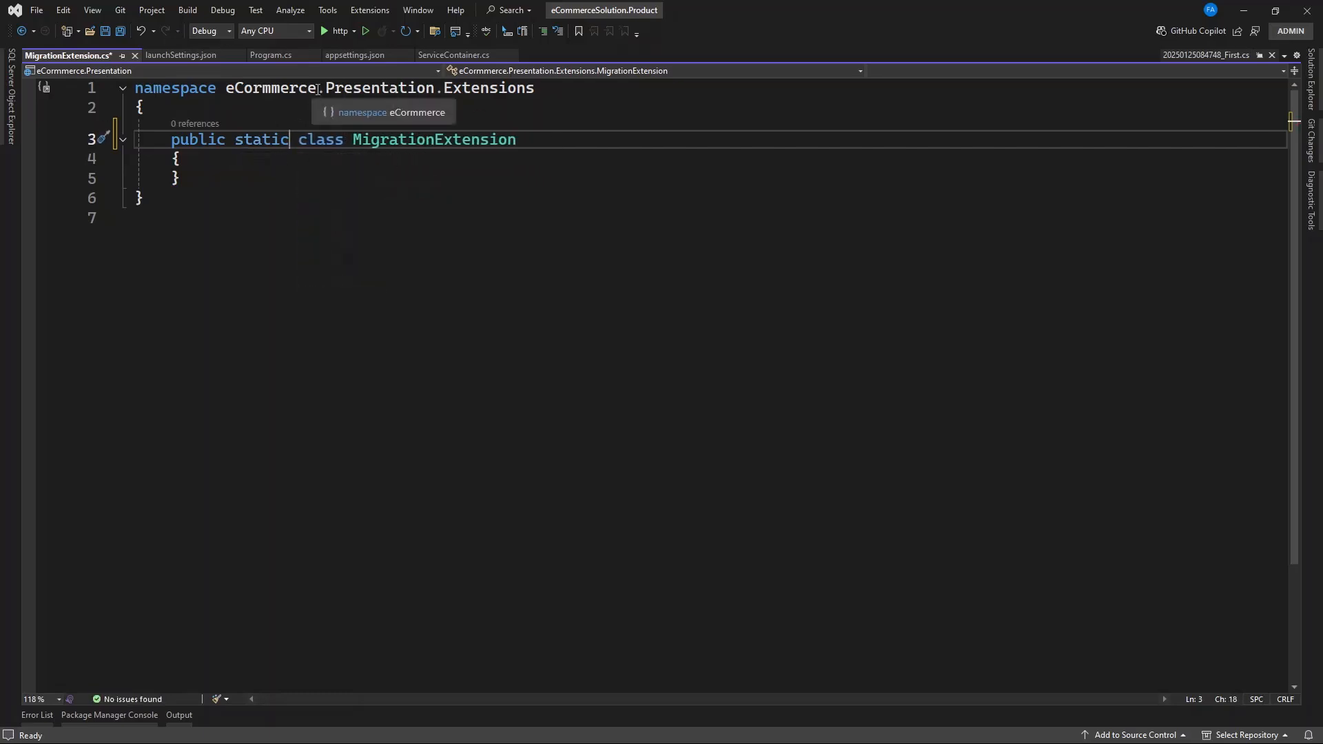
{"action": "type", "text": "partial"}
- Add the extension method "public static void ApplyMigrations(this IApplicationBuilder app)" with an empty body to the MigrationExtension class
{"action": "left_click", "coordinate": [242, 159]}
{"action": "key", "text": "Return"}
{"action": "type", "text": "publi"}
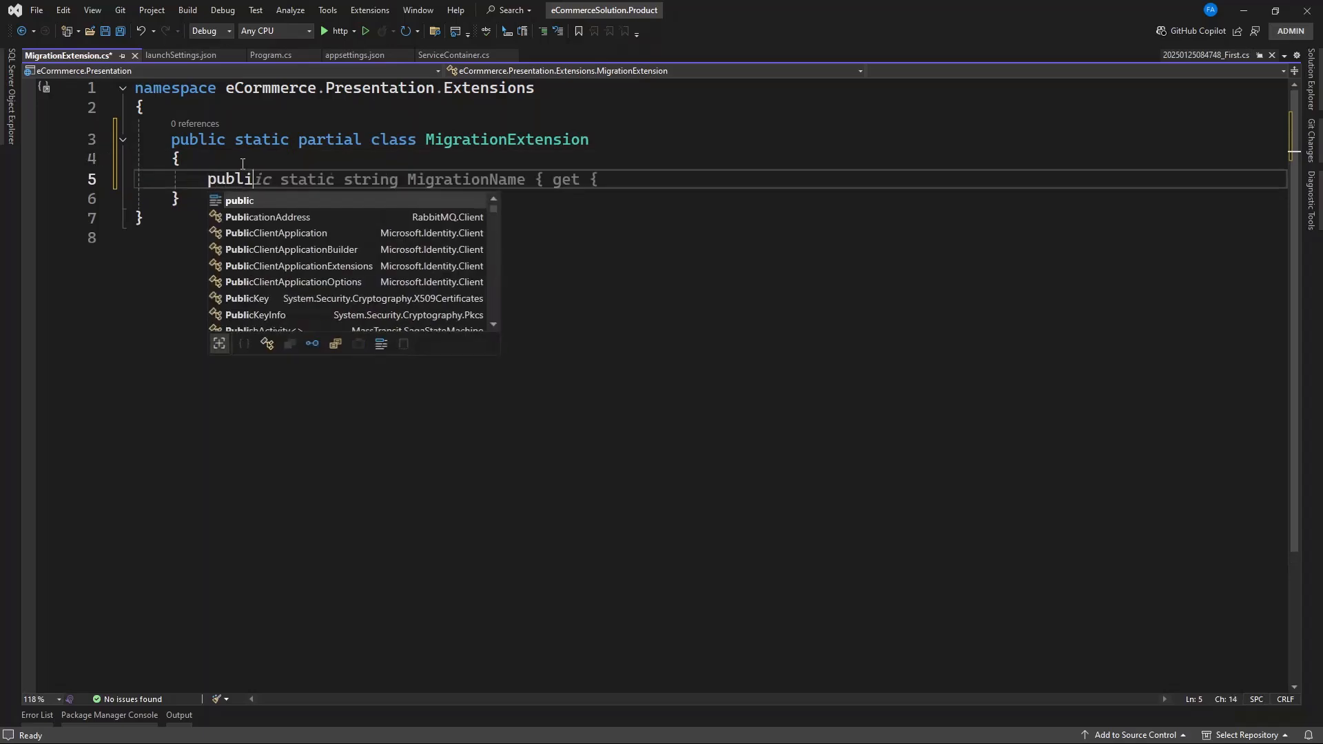
{"action": "type", "text": "c static void ApplyMigratio"}
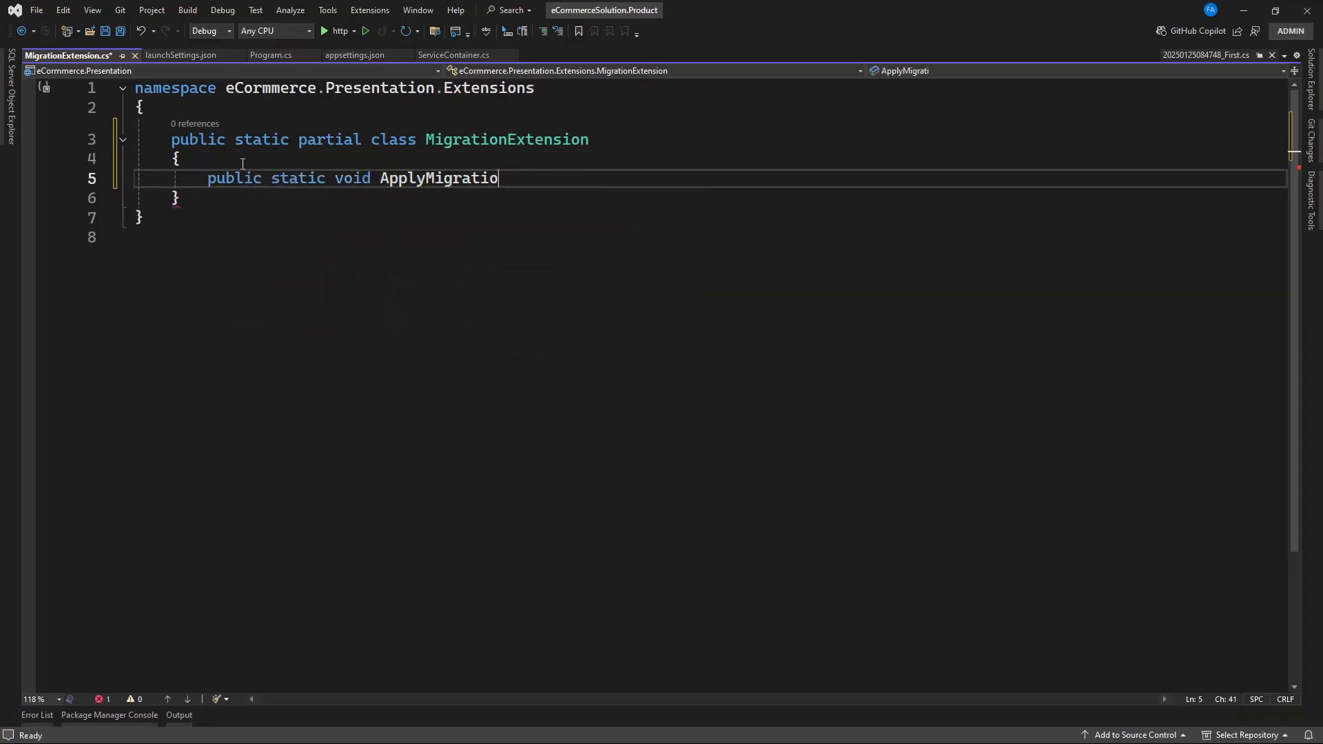
{"action": "type", "text": "ns("}
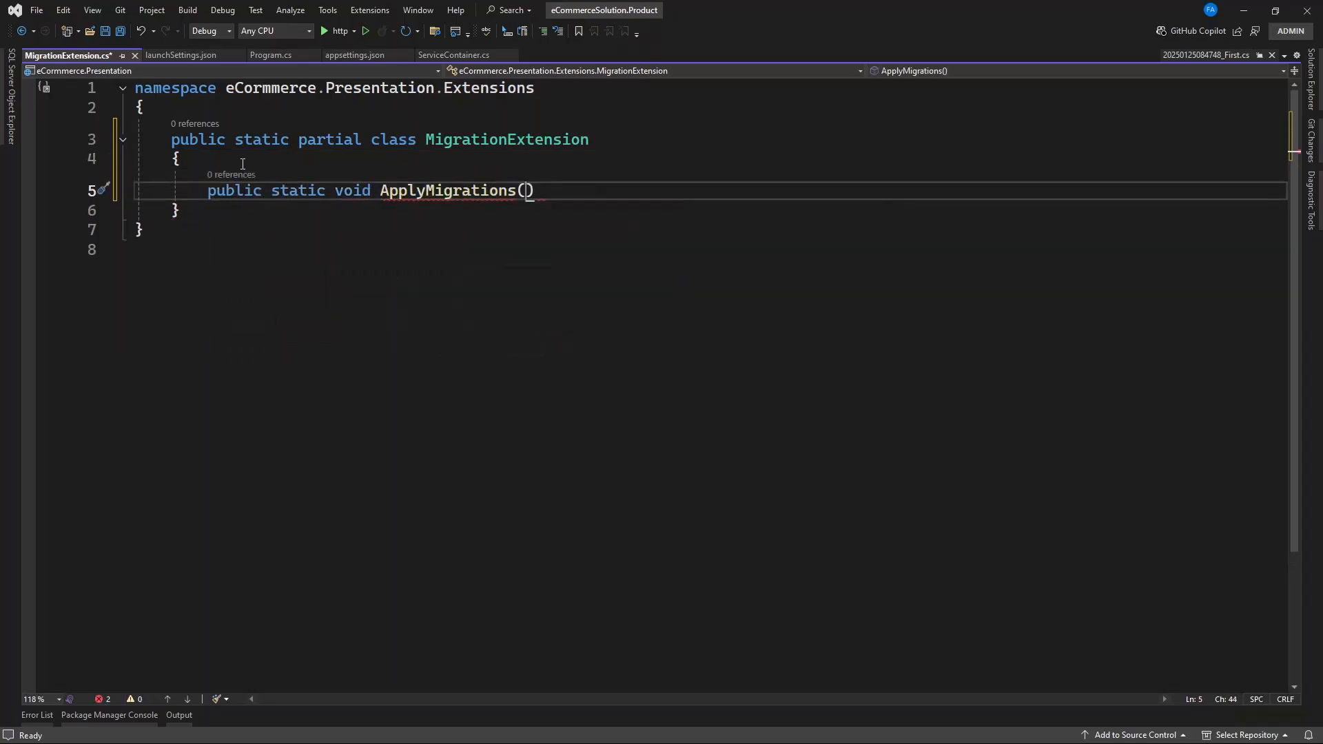
{"action": "type", "text": "this IApplicationBuilder app) {"}
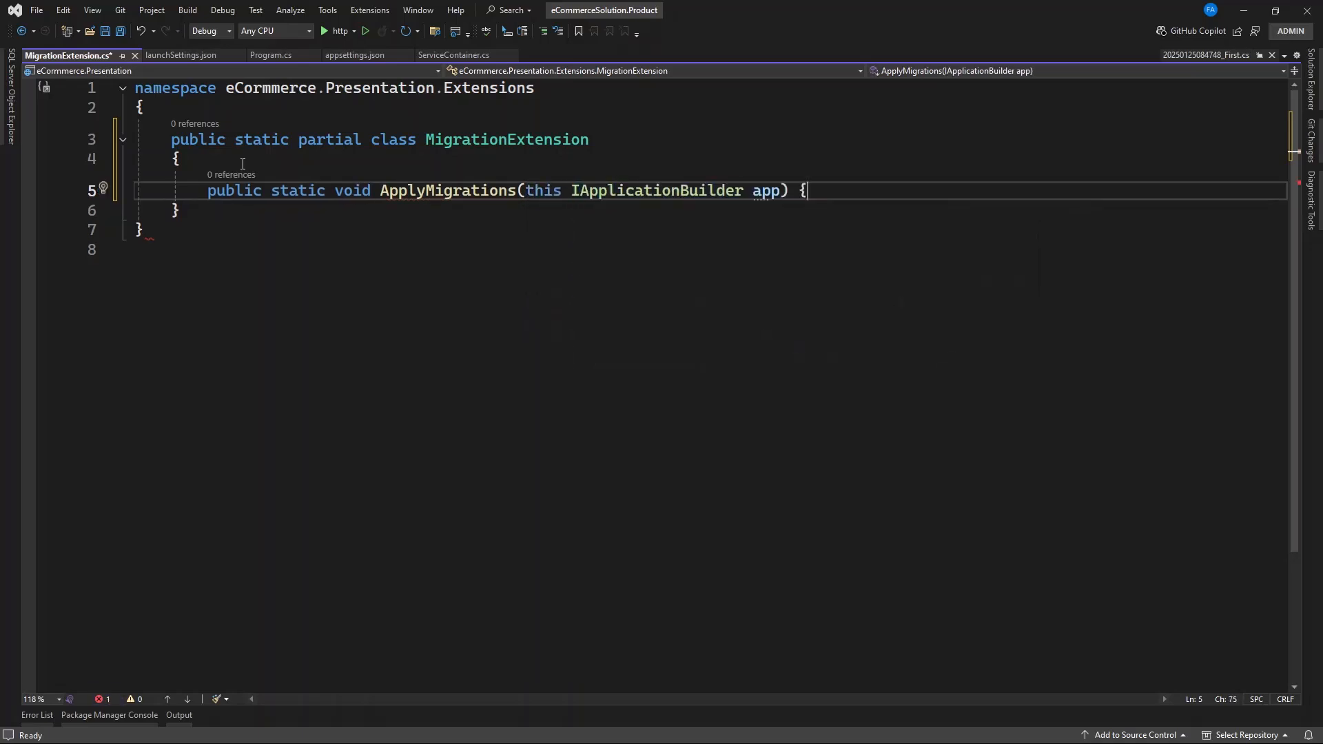
{"action": "key", "text": "Return"}
{"action": "key", "text": "Return"}
- In ApplyMigrations, declare a using IServiceScope variable "scope" assigned from app.ApplicationServices.CreateScope()
{"action": "type", "text": "using I"}
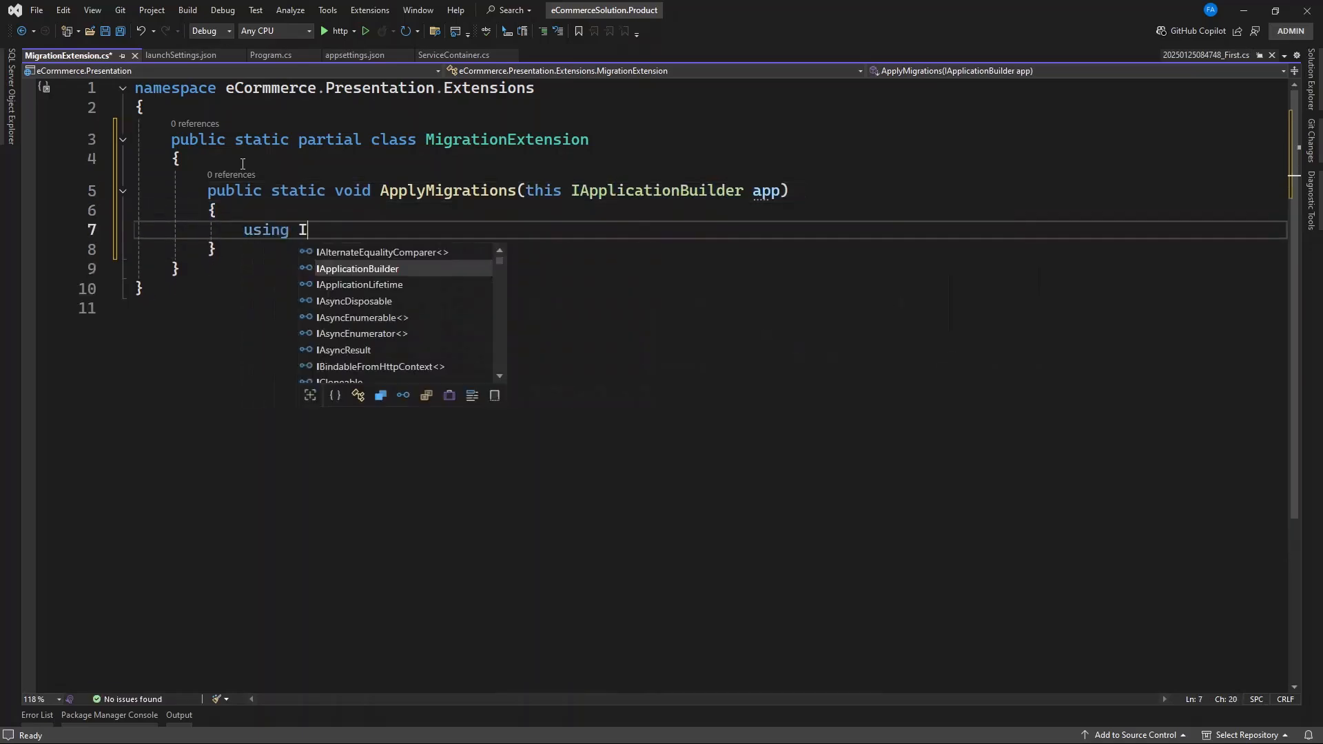
{"action": "type", "text": "ServiceScope sc"}
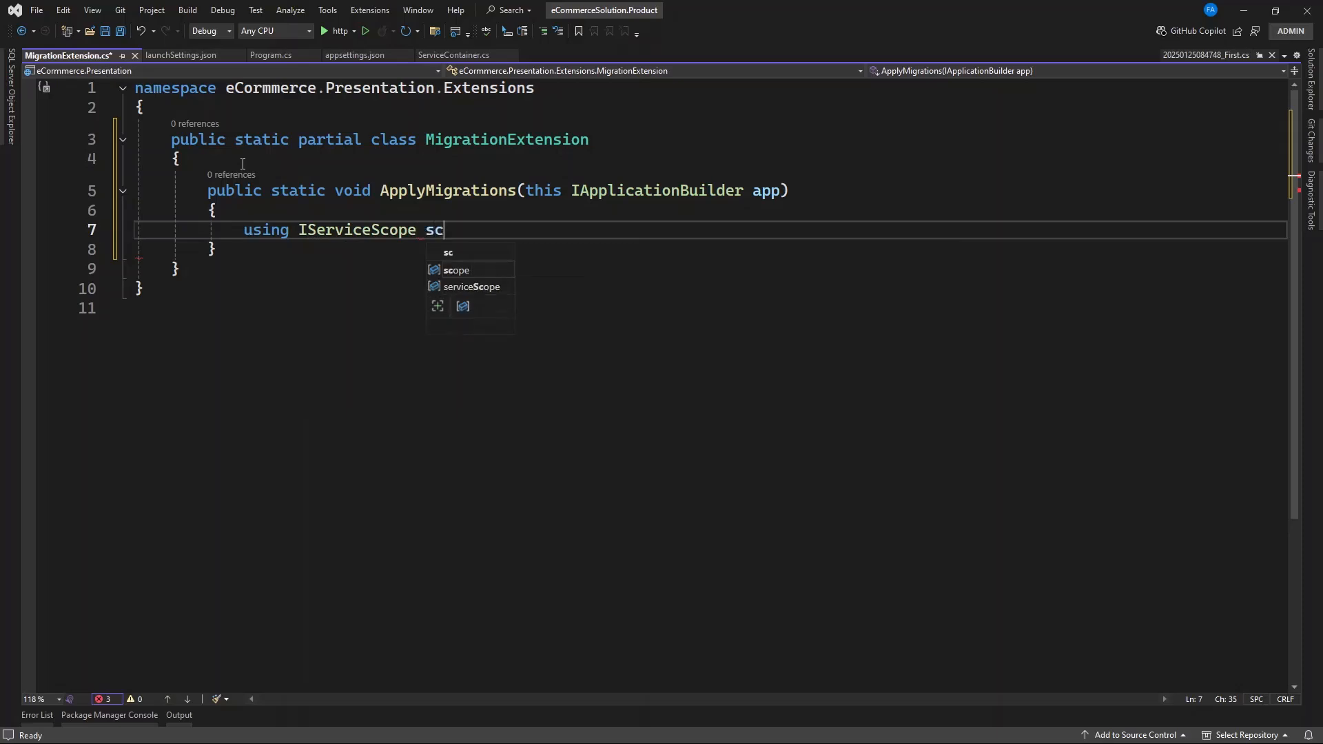
{"action": "type", "text": "ope =app.Ap"}
{"action": "key", "text": "Tab"}
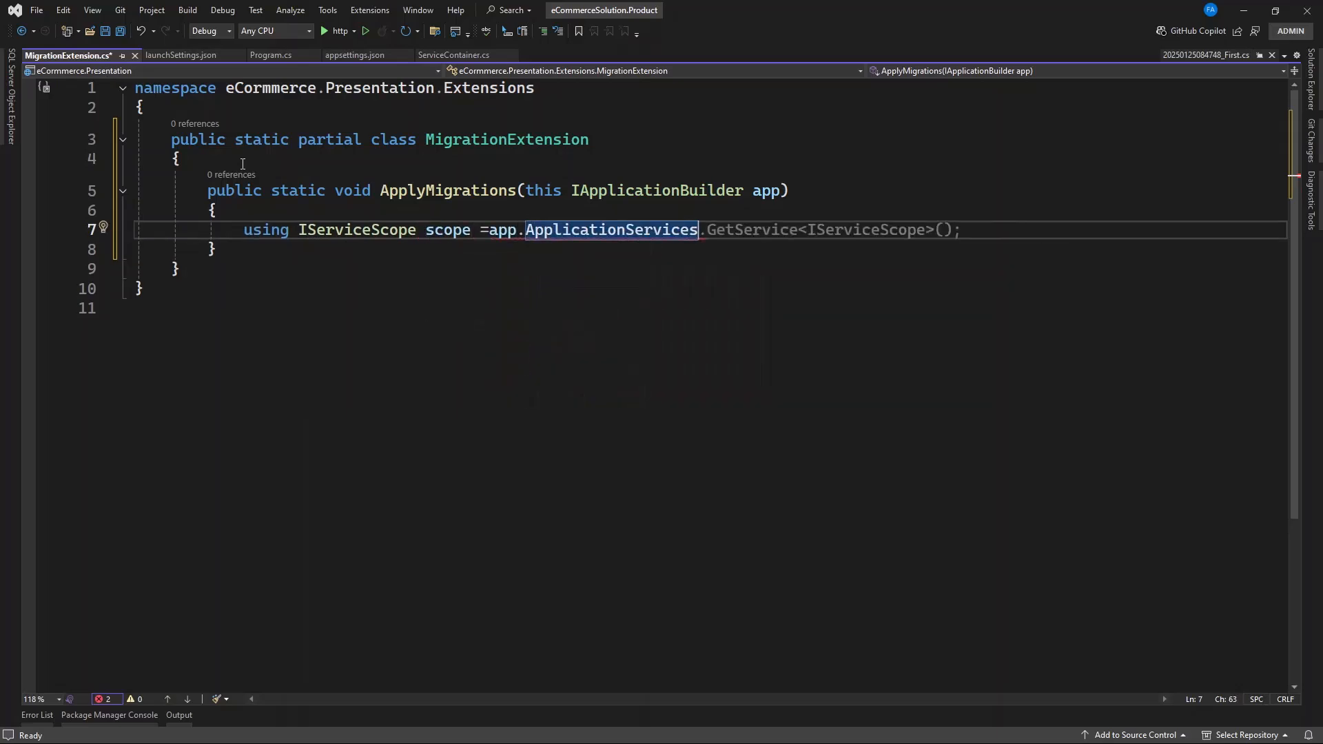
{"action": "type", "text": ".Cre"}
{"action": "key", "text": "Tab"}
{"action": "key", "text": "Return"}
- Below the scope line, declare a using AppDbContext variable "dbContext" assigned from scope.ServiceProvider.GetService<AppDbContext>(), importing the Infrastructure.Repository.Data namespace
{"action": "type", "text": "using ApplicationDb"}
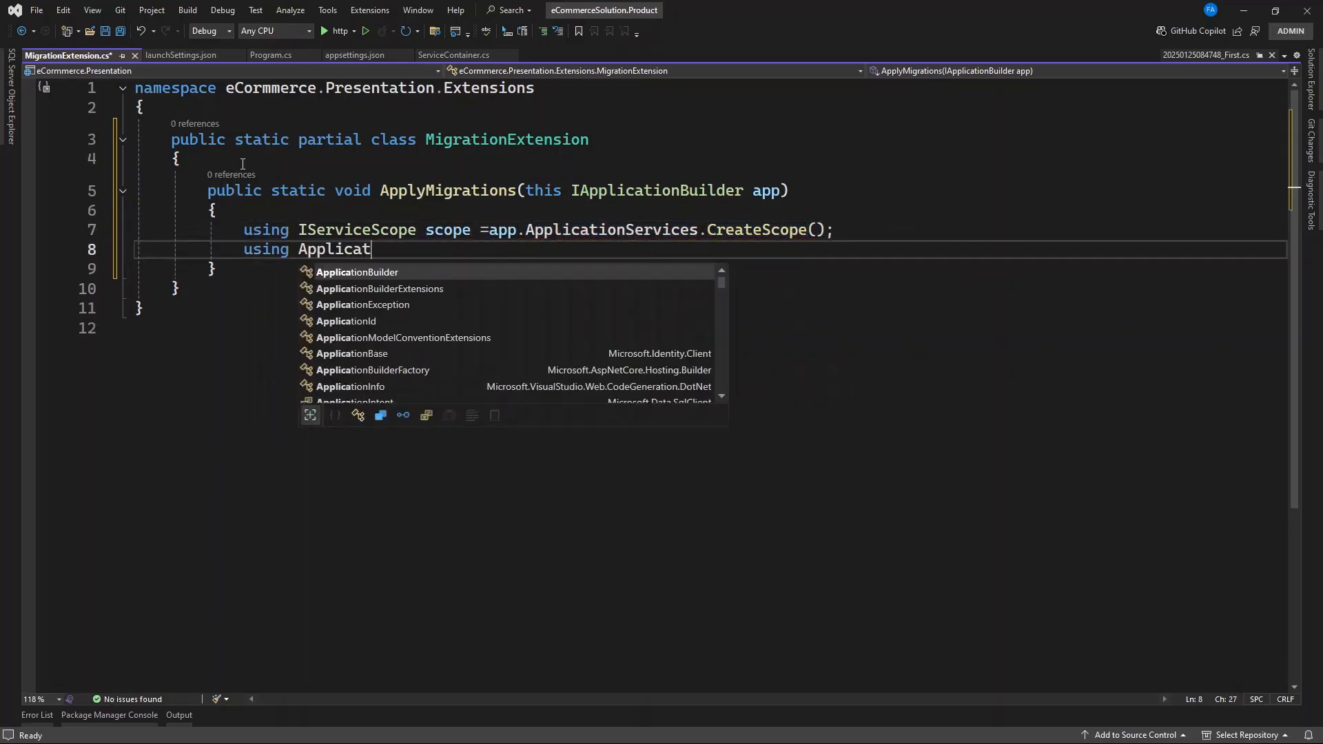
{"action": "key", "text": "BackSpace"}
{"action": "key", "text": "BackSpace"}
{"action": "key", "text": "BackSpace"}
{"action": "key", "text": "BackSpace"}
{"action": "key", "text": "BackSpace"}
{"action": "key", "text": "BackSpace"}
{"action": "key", "text": "BackSpace"}
{"action": "key", "text": "BackSpace"}
{"action": "key", "text": "BackSpace"}
{"action": "key", "text": "BackSpace"}
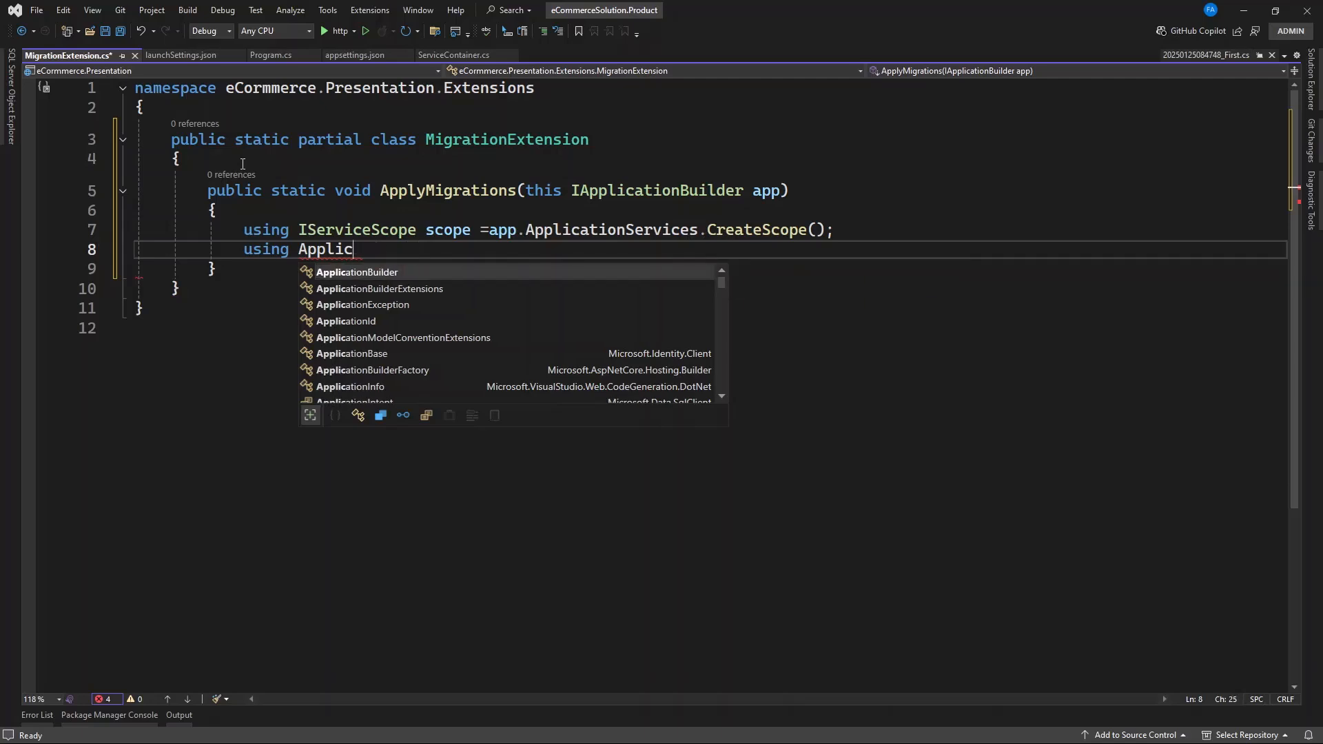
{"action": "type", "text": "DbContext"}
{"action": "key", "text": "Tab"}
{"action": "type", "text": "dbContext"}
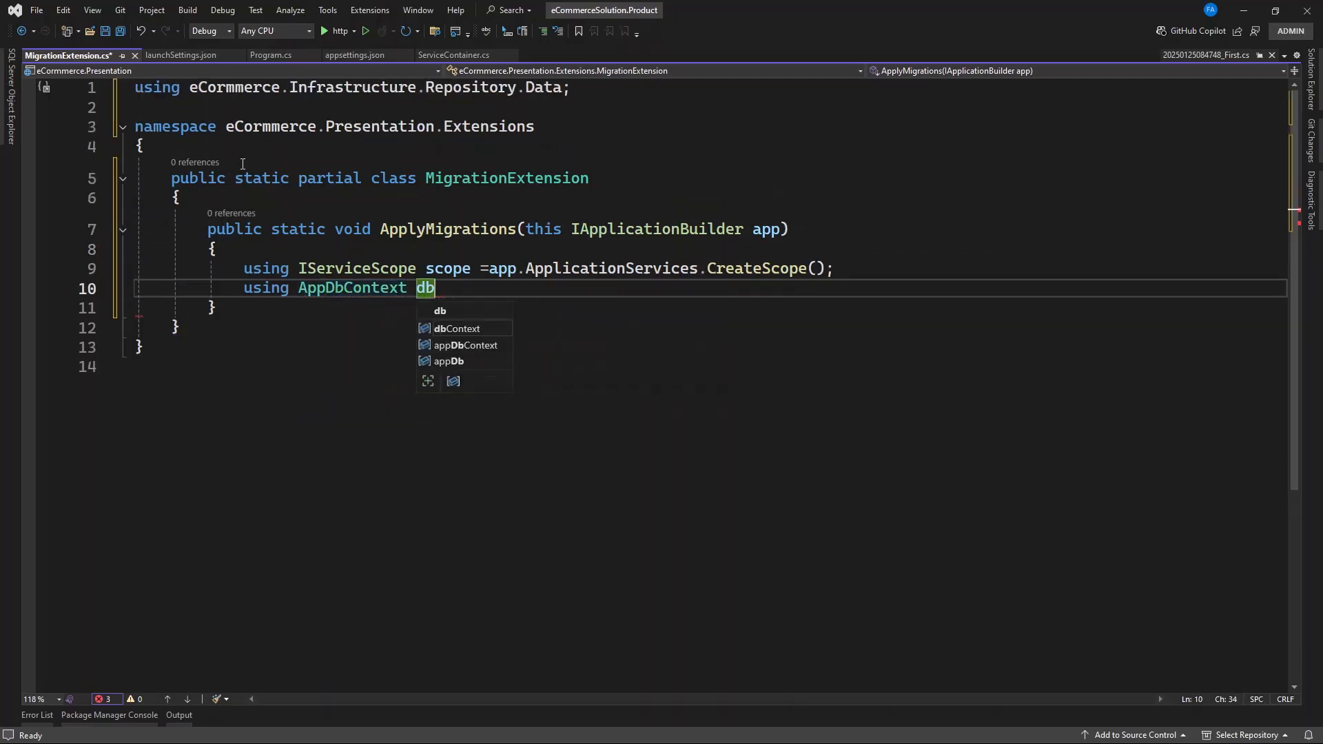
{"action": "key", "text": "Tab"}
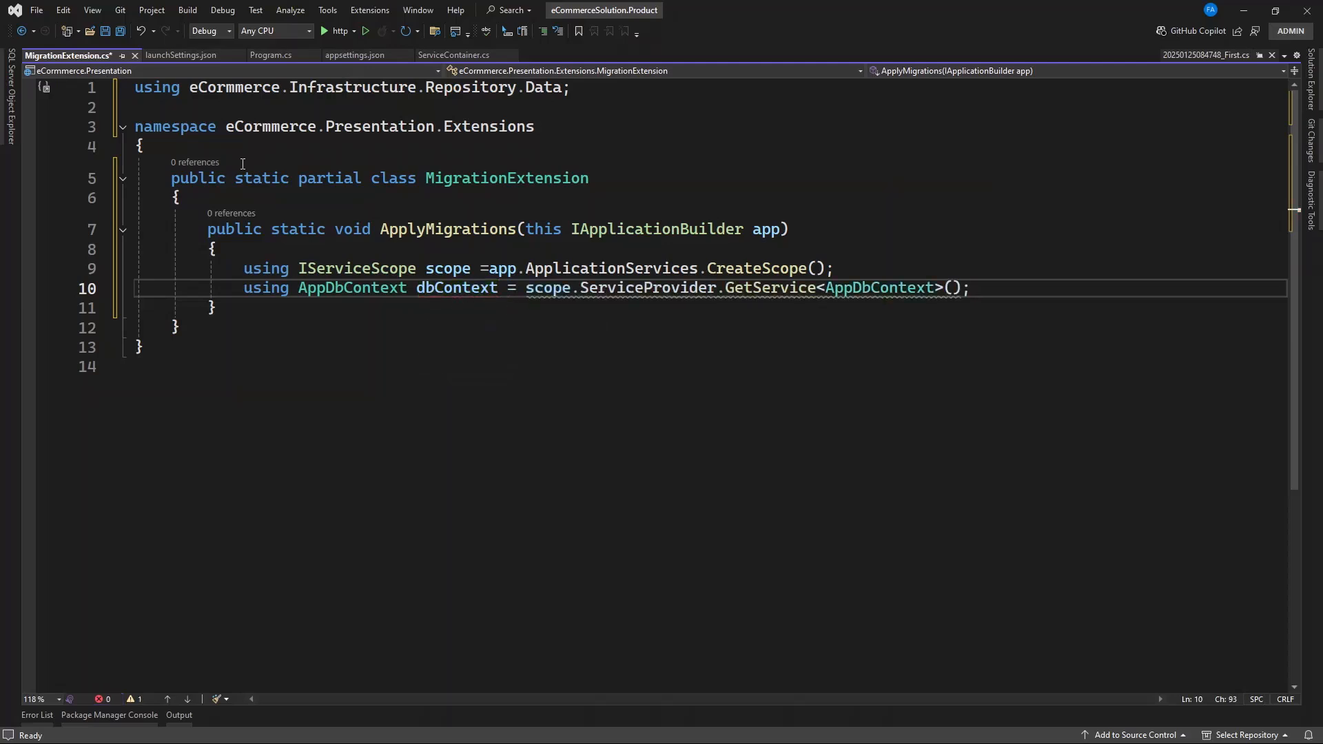
- Append the null-forgiving operator to the GetService<AppDbContext>() call, add "dbContext.Database.Migrate();" below it, and save the file
{"action": "key", "text": "Left"}
{"action": "type", "text": "!"}
{"action": "key", "text": "Return"}
{"action": "type", "text": "dbContext.mig"}
{"action": "key", "text": "BackSpace"}
{"action": "key", "text": "BackSpace"}
{"action": "key", "text": "BackSpace"}
{"action": "key", "text": "BackSpace"}
{"action": "type", "text": ".Database.m();"}
{"action": "key", "text": "ctrl+s"}
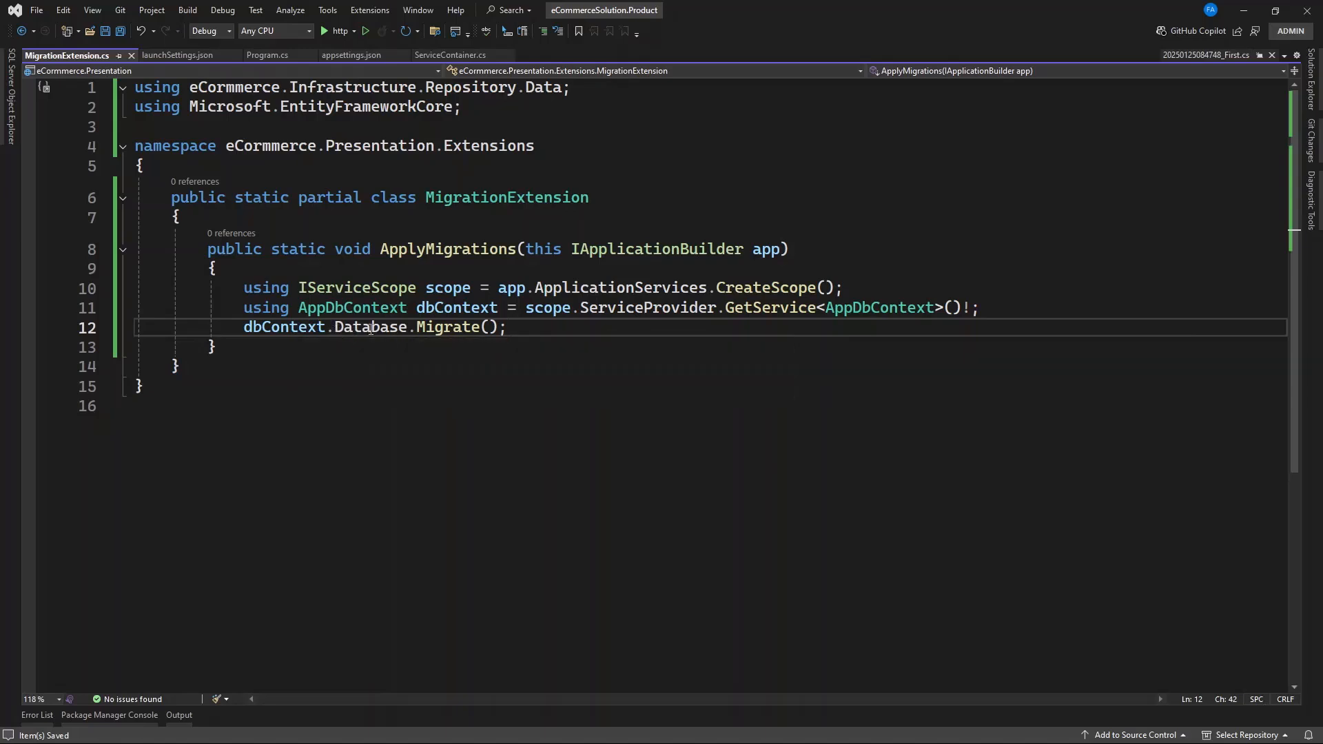
{"action": "left_click_drag", "start_coordinate": [417, 329], "coordinate": [543, 342]}
{"action": "left_click", "coordinate": [543, 343]}
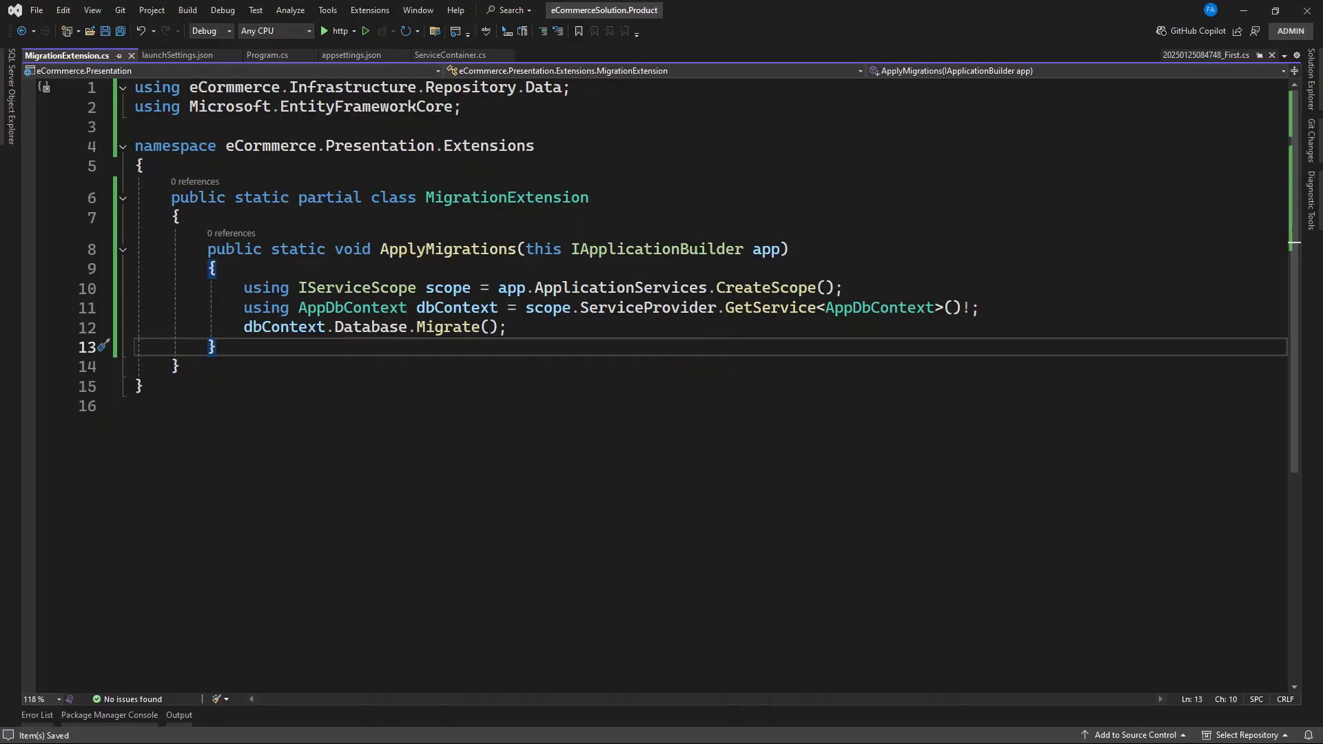
- In Program.cs, call "app.ApplyMigrations();" directly after builder.Build(), importing the eCommerce.Presentation.Extensions namespace, and save
{"action": "left_click", "coordinate": [270, 55]}
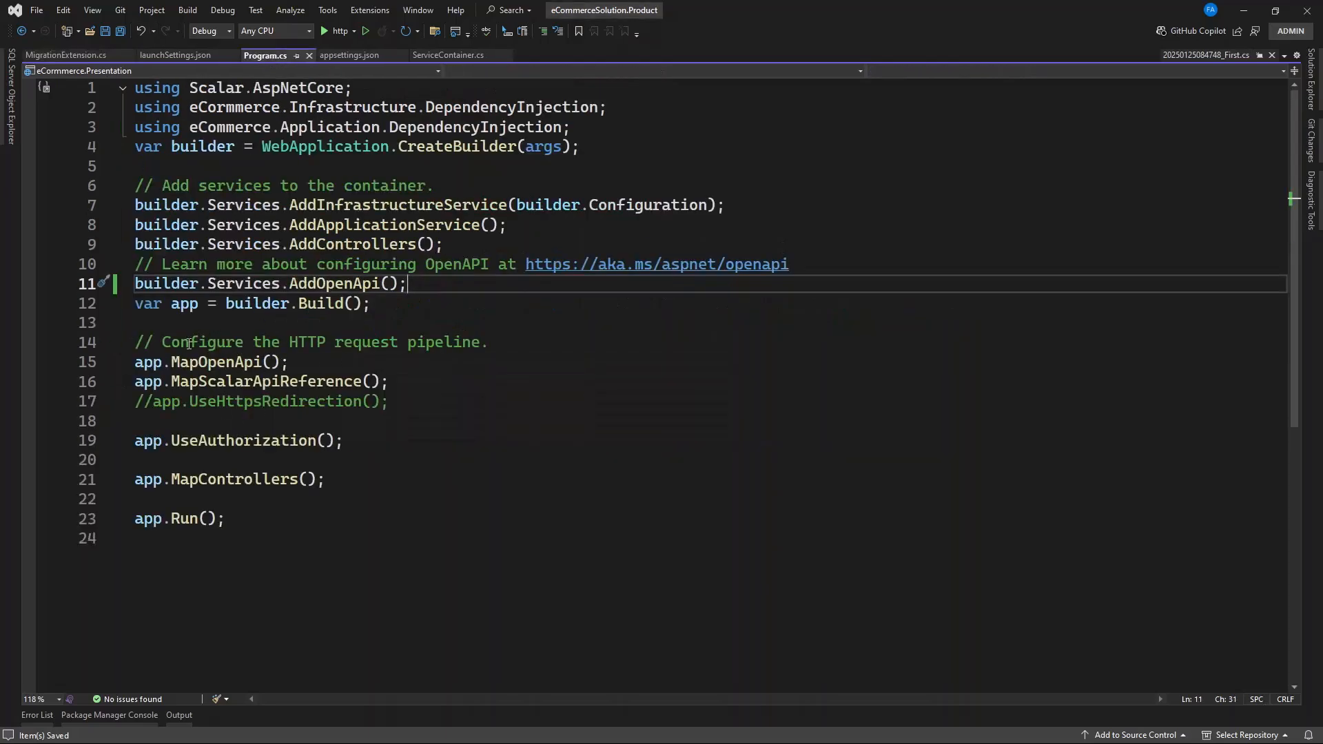
{"action": "left_click", "coordinate": [185, 419]}
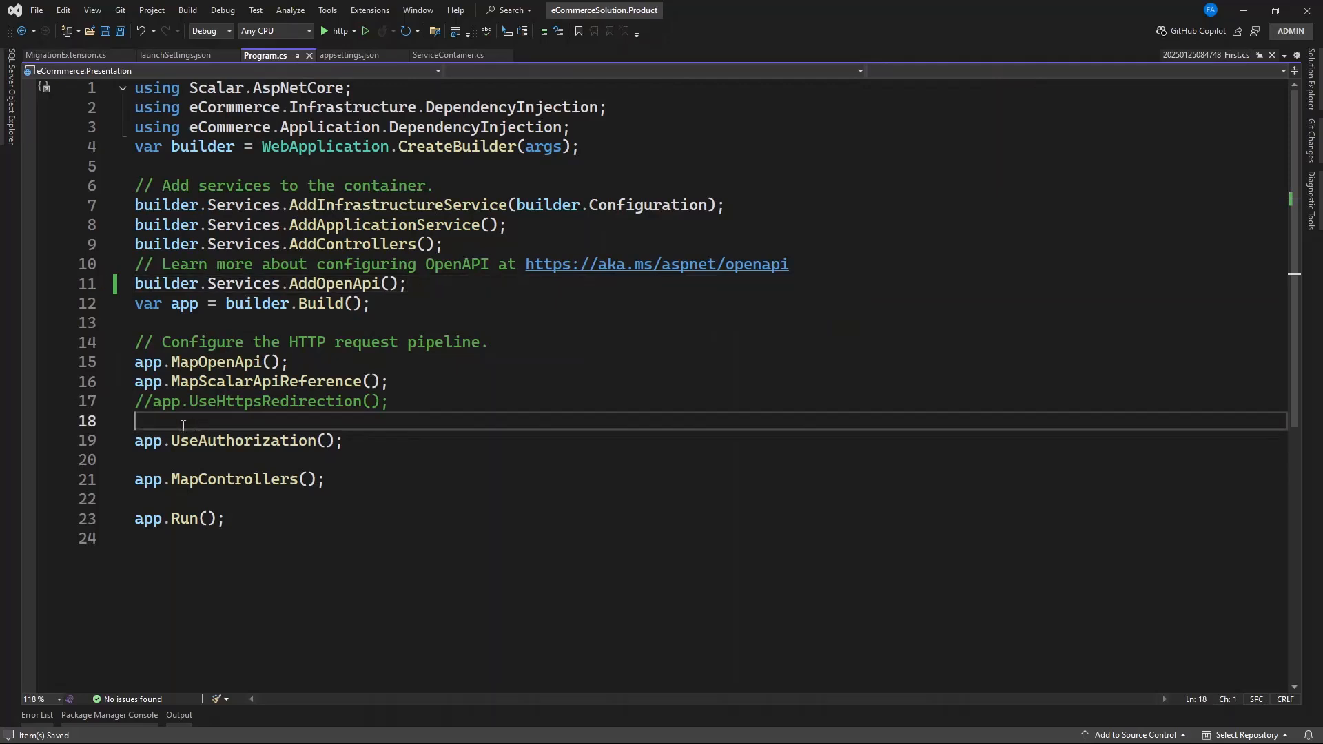
{"action": "key", "text": "F9"}
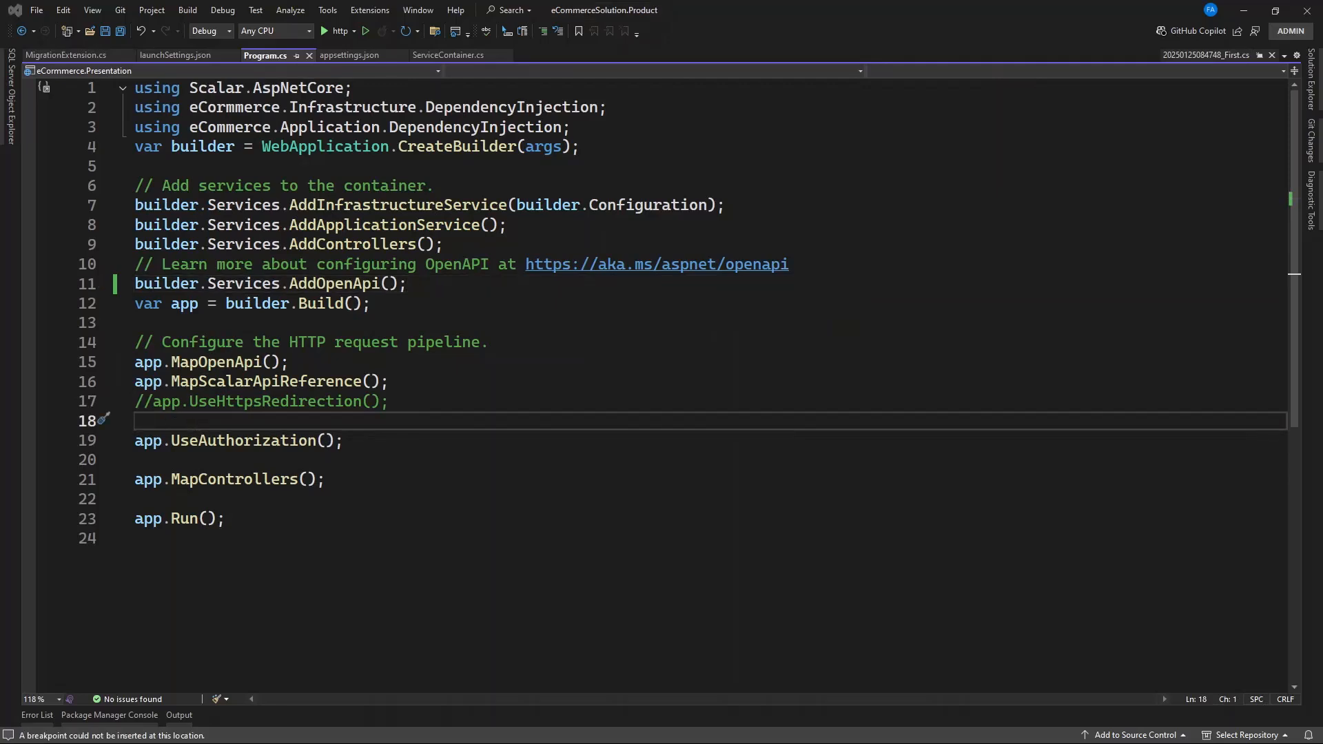
{"action": "left_click", "coordinate": [163, 324]}
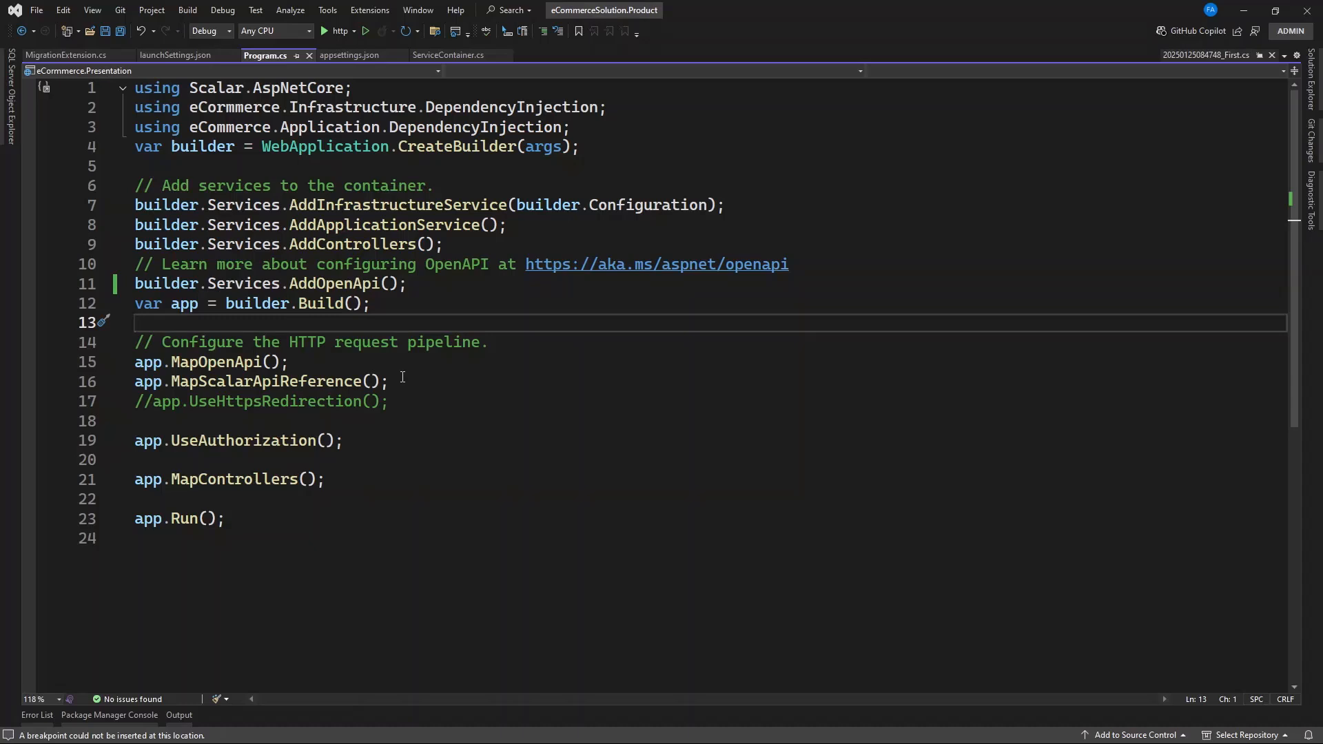
{"action": "type", "text": "app.apply"}
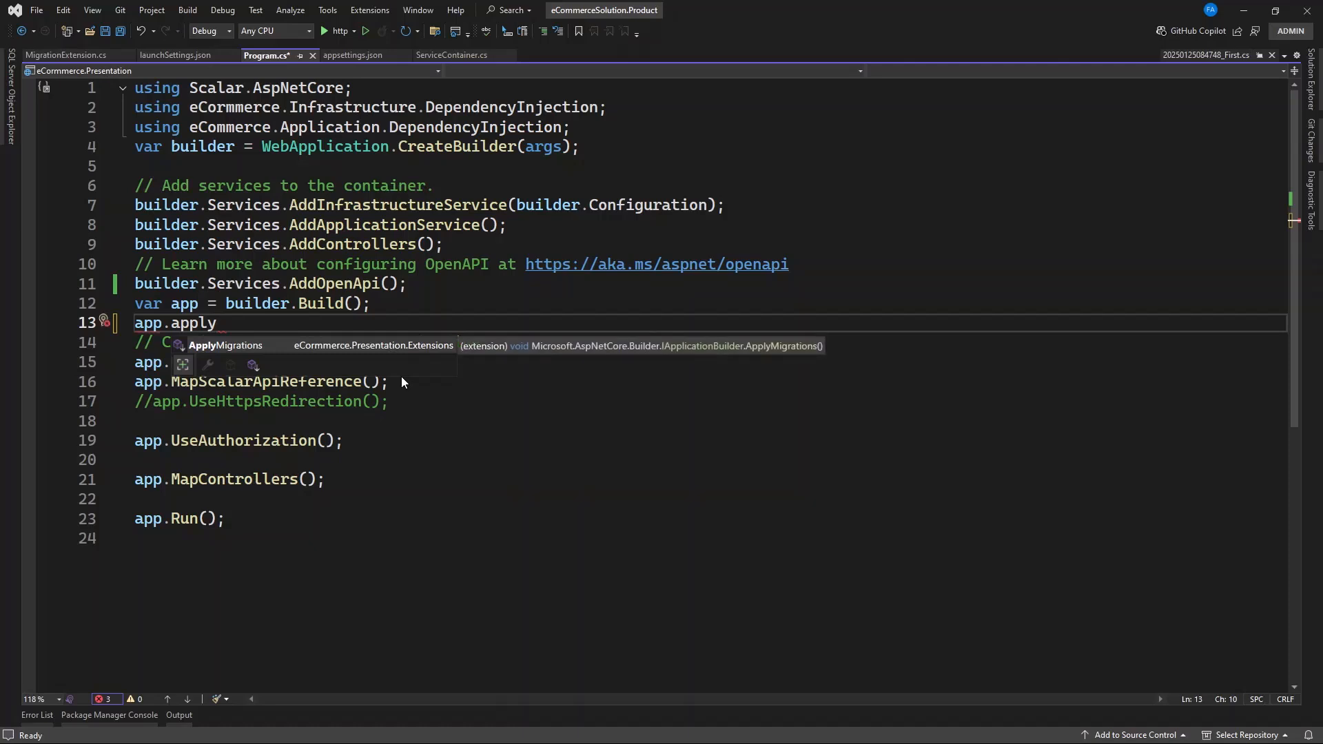
{"action": "key", "text": "Tab"}
{"action": "type", "text": "();"}
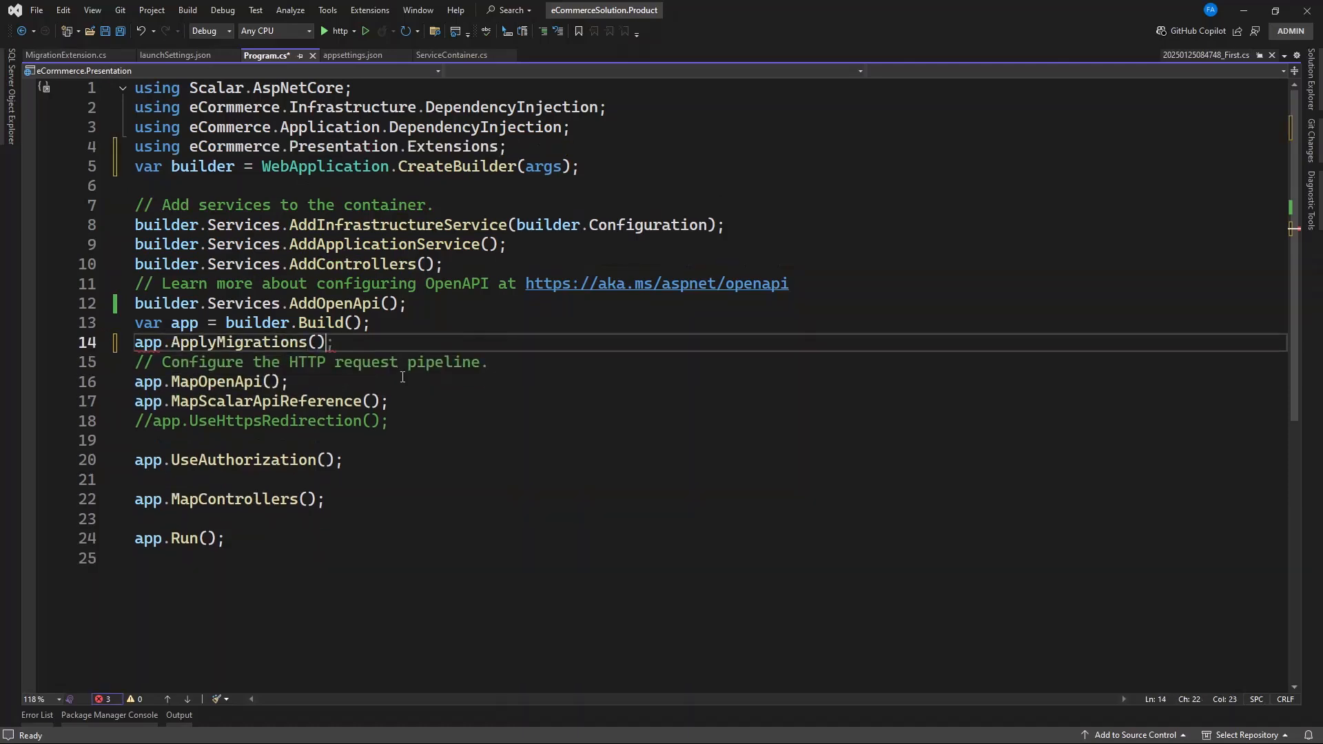
{"action": "key", "text": "ctrl+s"}
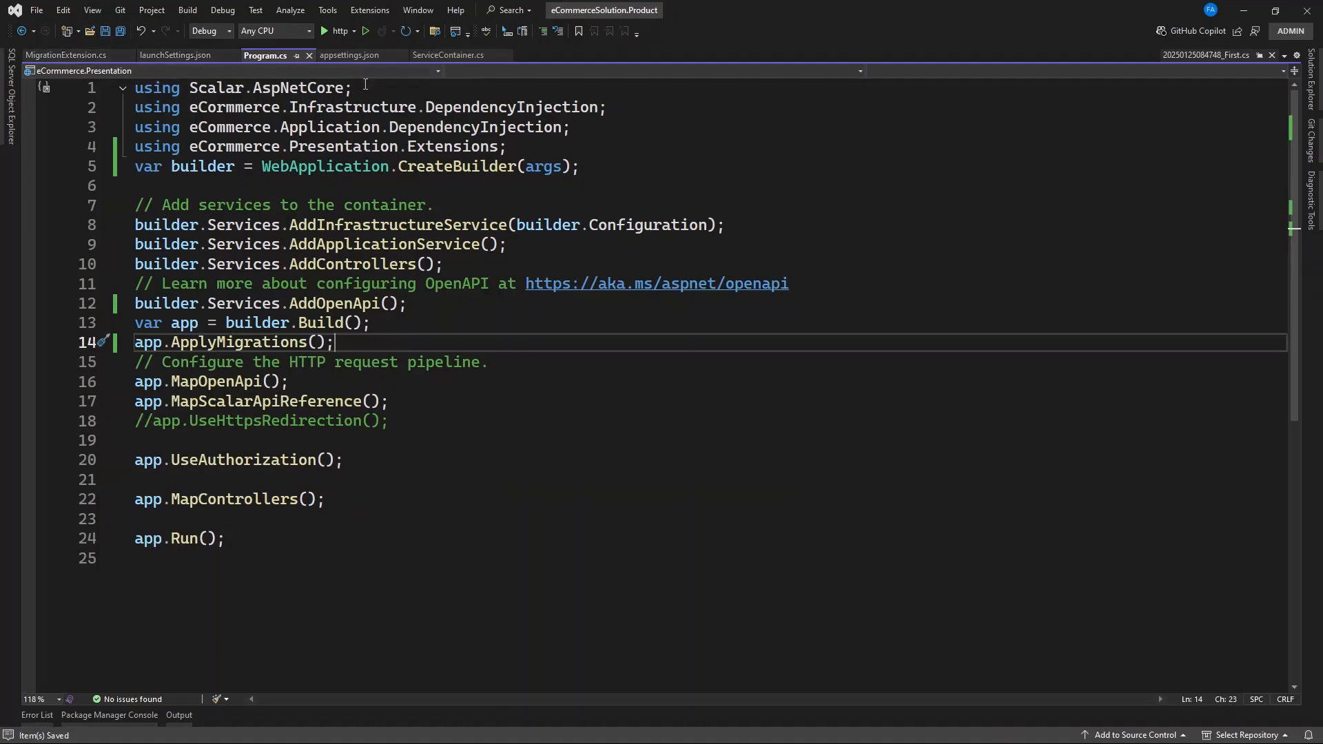
- In appsettings.json, set the Default connection string's Server value to 103.235.106.119, the remote Windows Server's address
{"action": "left_click", "coordinate": [359, 60]}
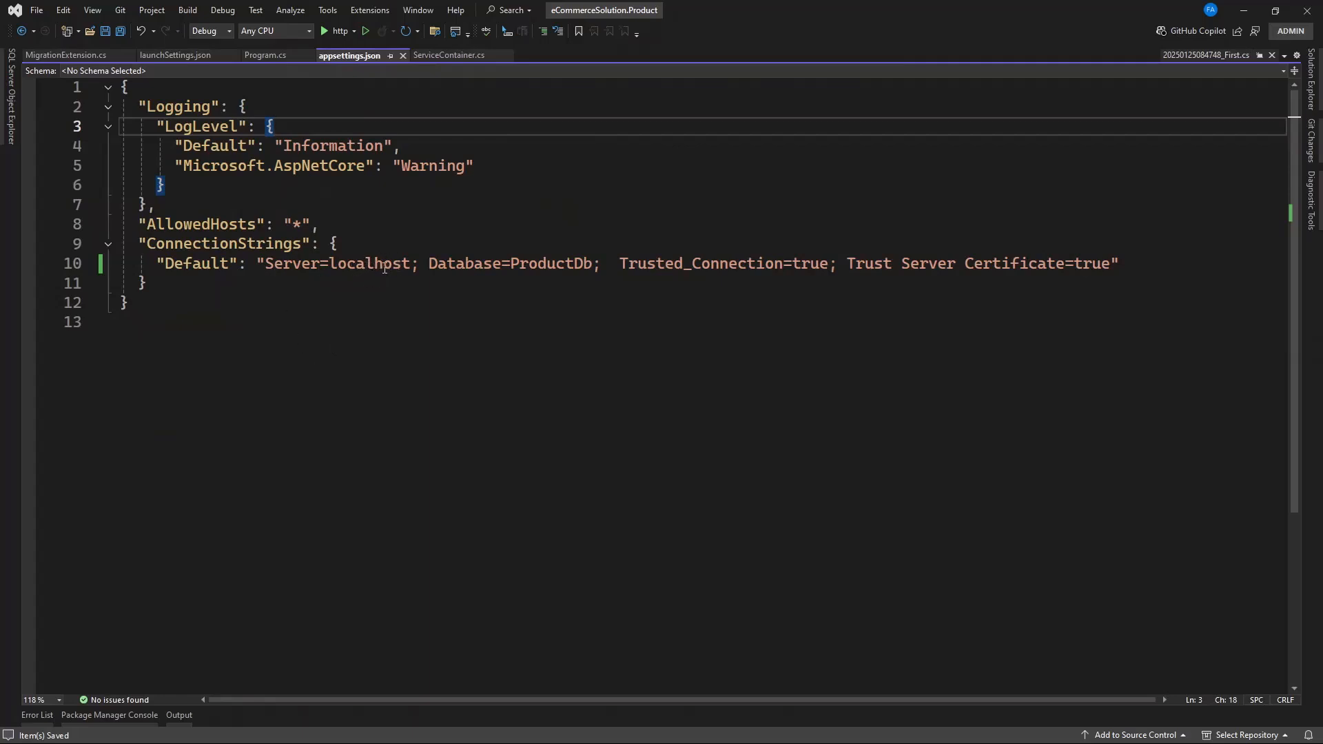
{"action": "left_click_drag", "start_coordinate": [330, 264], "coordinate": [411, 263]}
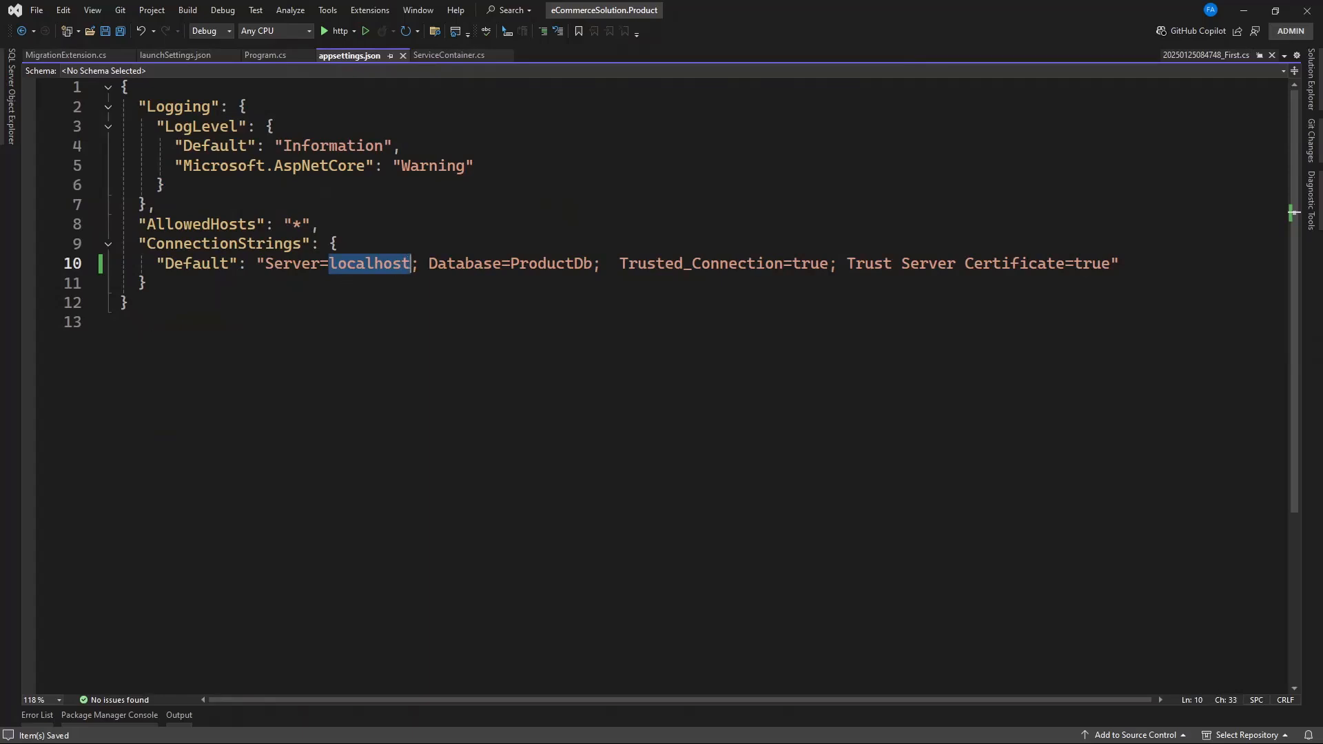
{"action": "key", "text": "alt+Tab"}
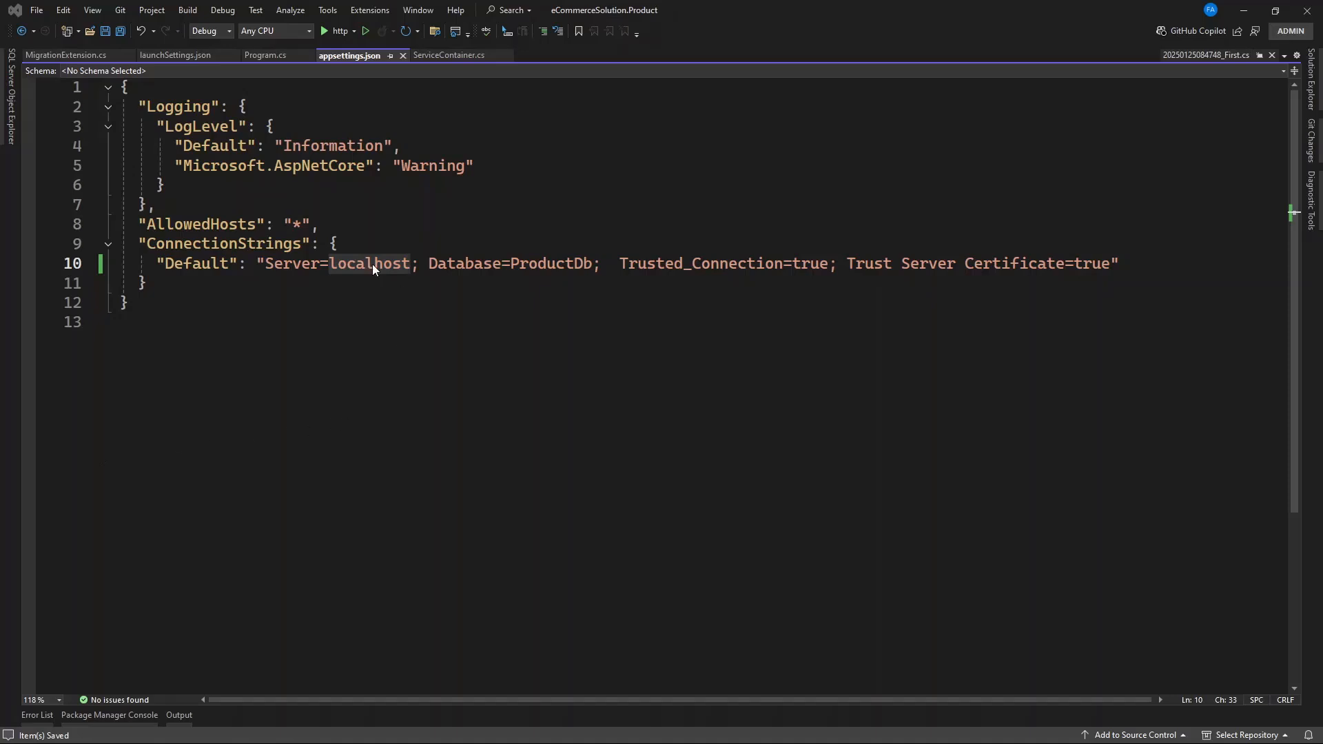
{"action": "key", "text": "alt+Tab"}
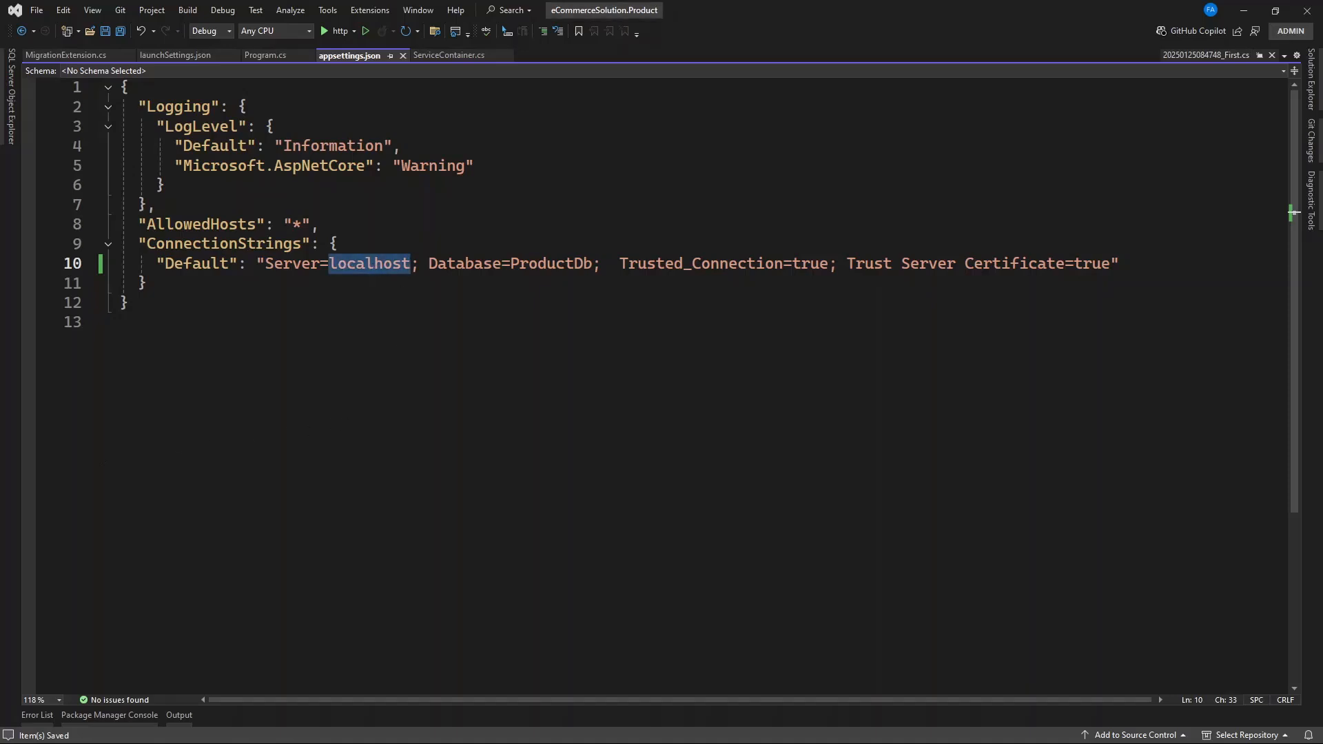
{"action": "key", "text": "alt+Tab"}
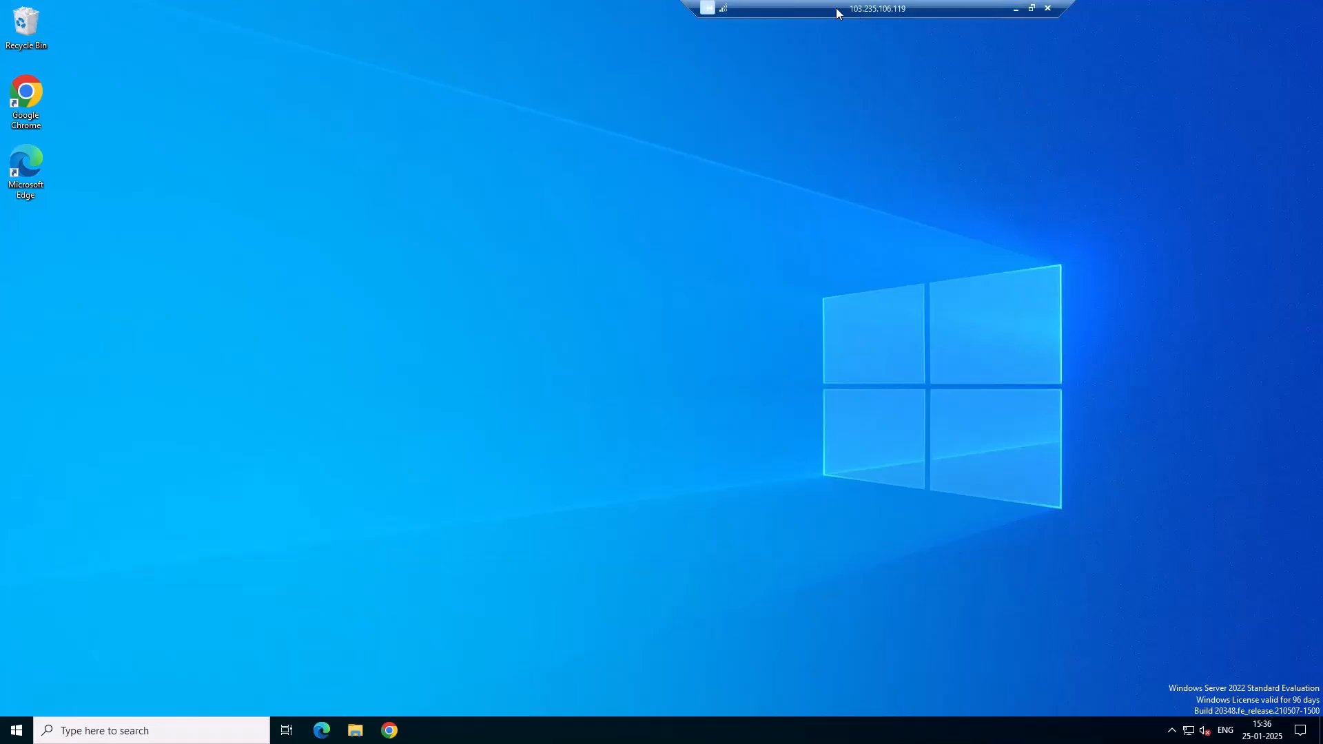
{"action": "left_click", "coordinate": [1016, 9]}
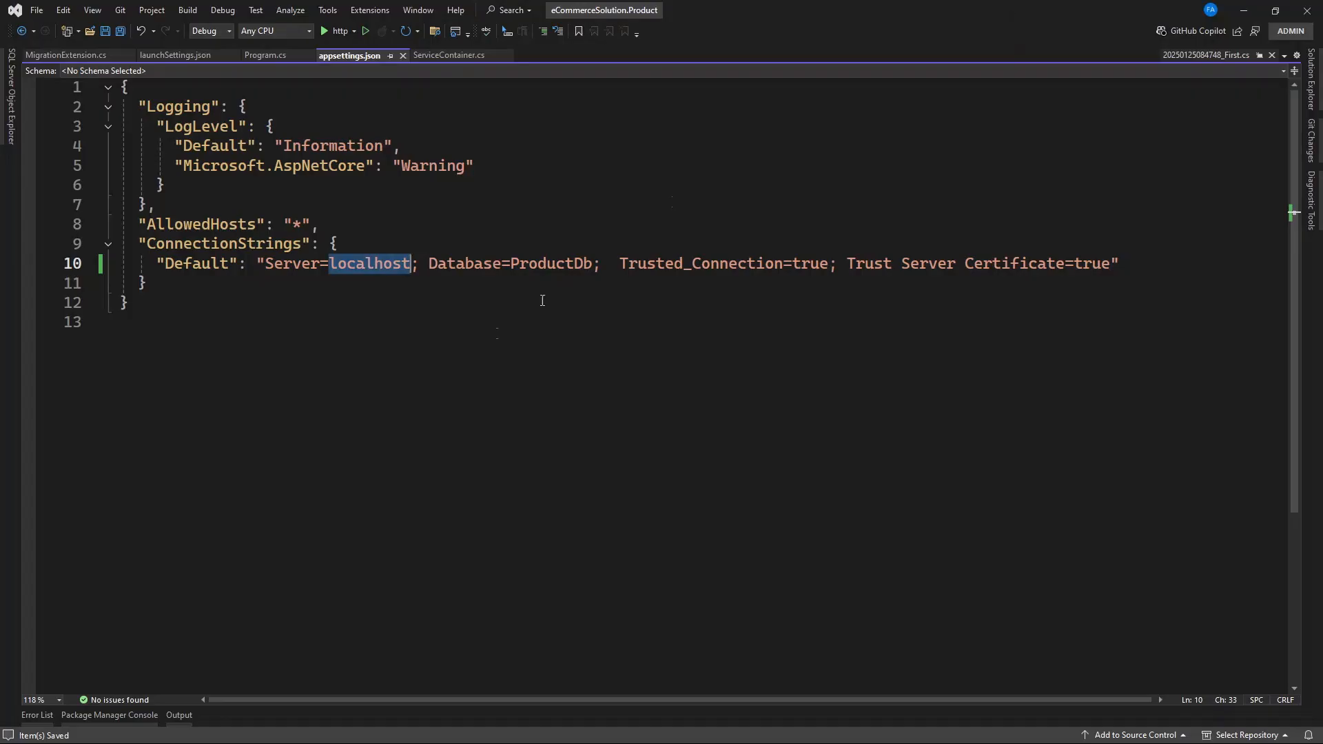
{"action": "type", "text": "103.235.106.119"}
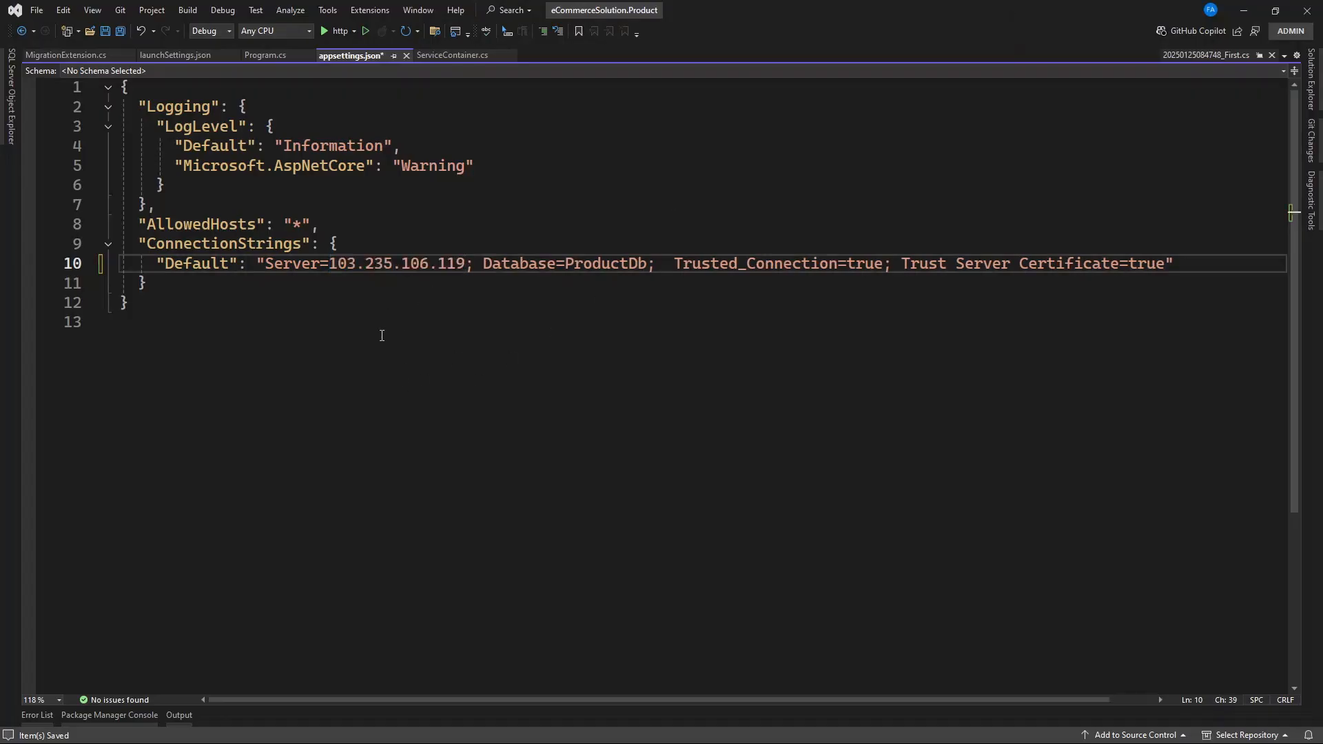
- Switch to the remote Windows Server desktop and launch SQL Server Management Studio 20
{"action": "left_click_drag", "start_coordinate": [483, 264], "coordinate": [660, 267]}
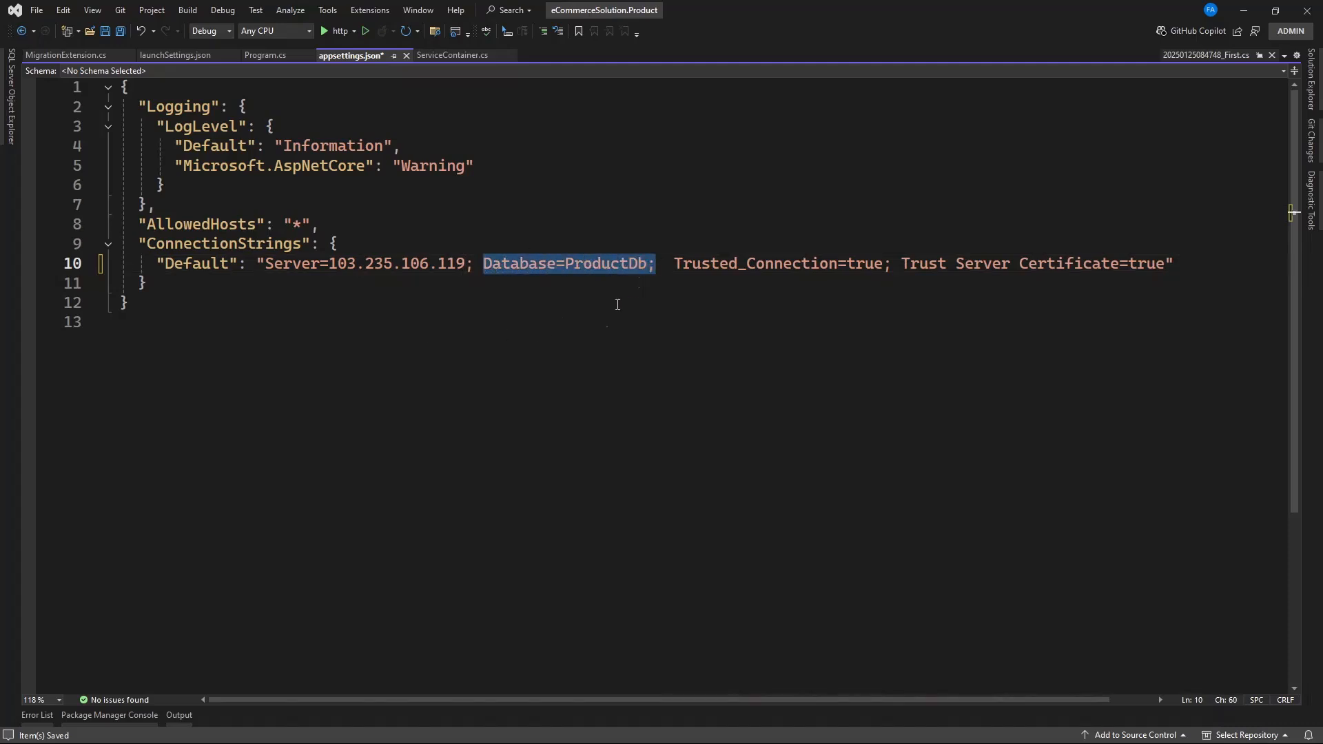
{"action": "key", "text": "F9"}
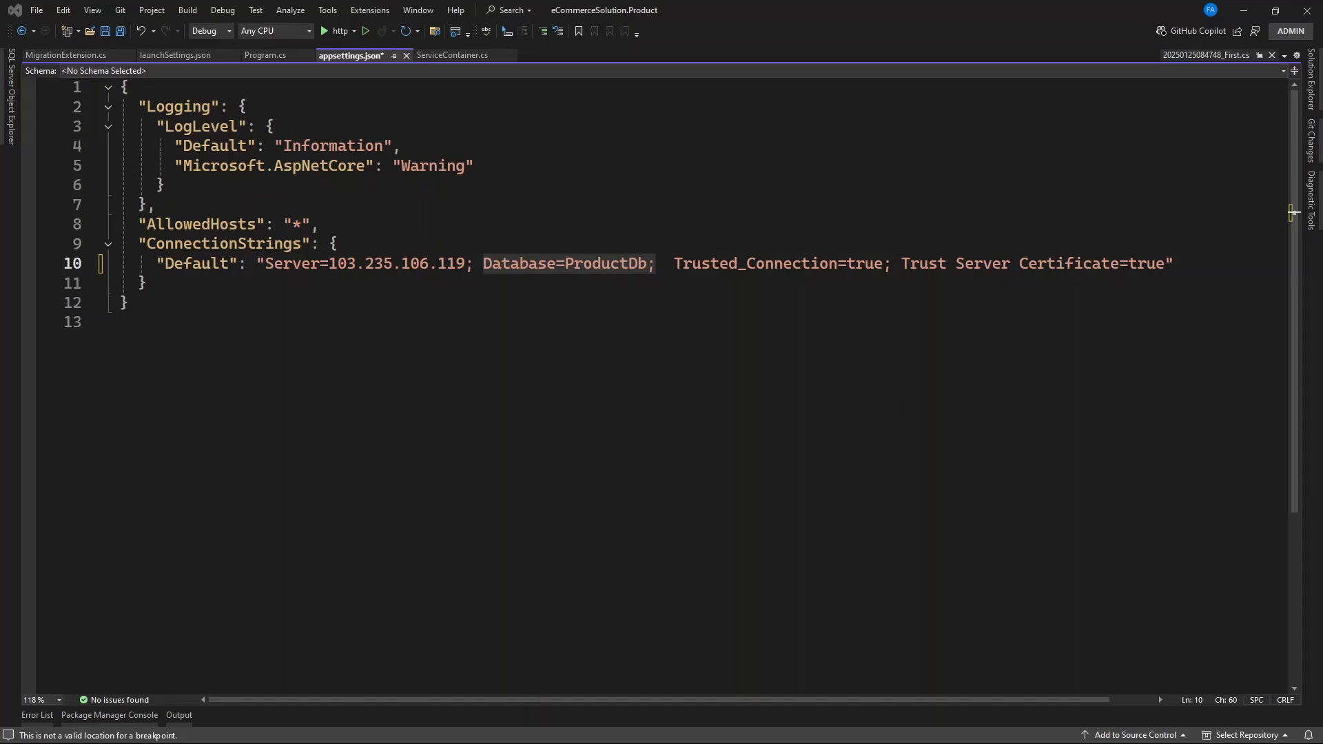
{"action": "key", "text": "alt+Tab"}
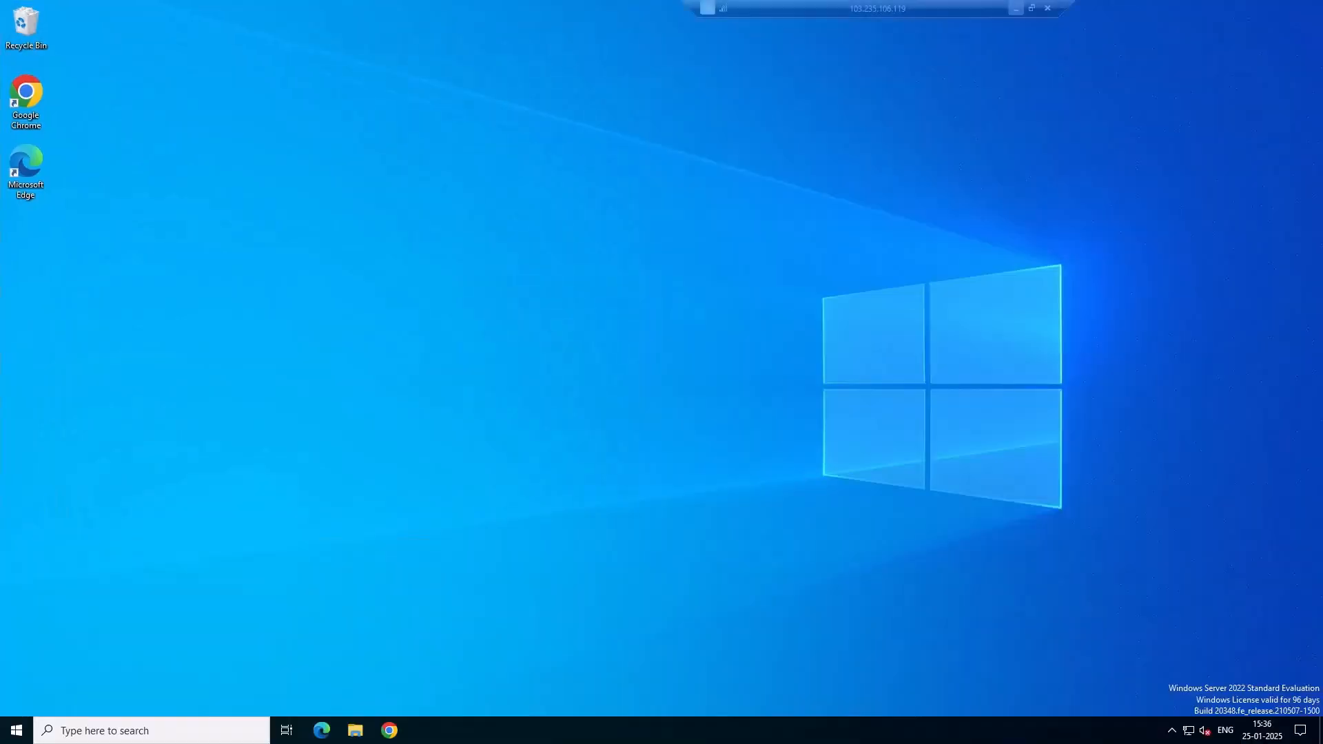
{"action": "left_click", "coordinate": [128, 730]}
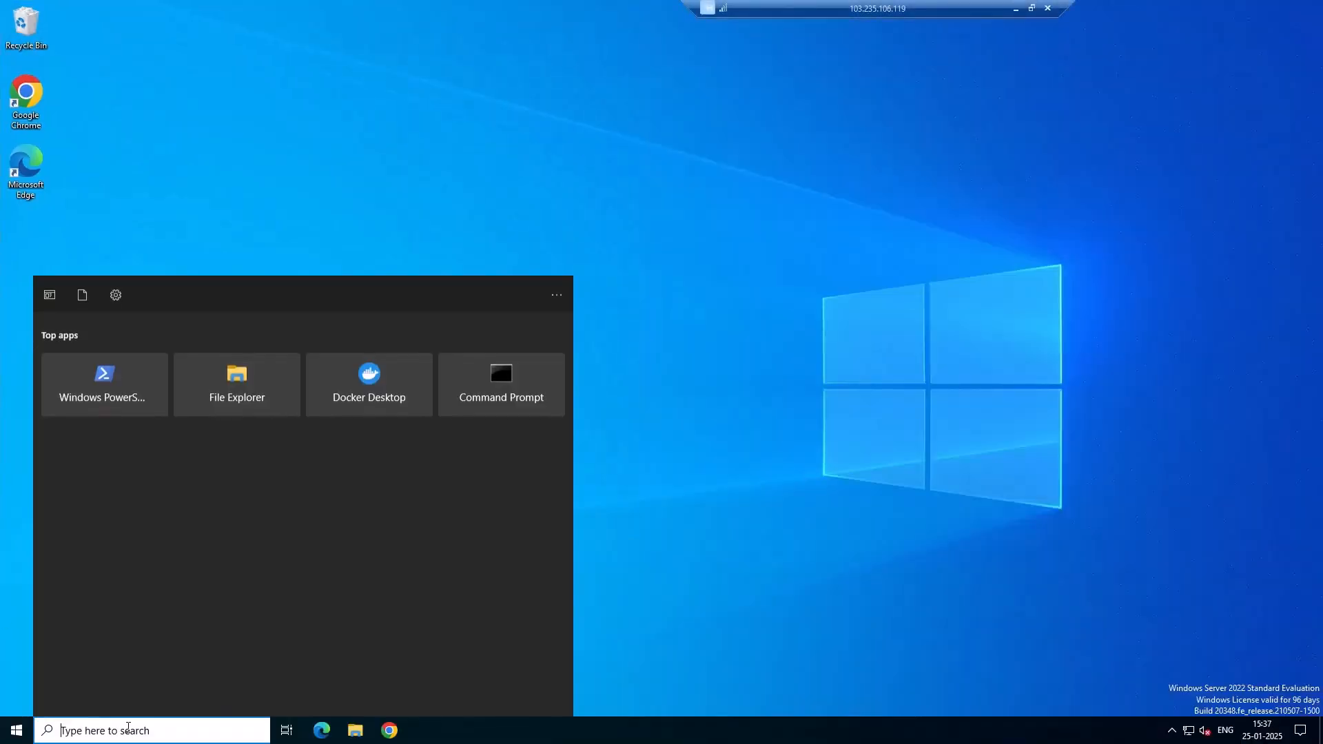
{"action": "type", "text": "ssms"}
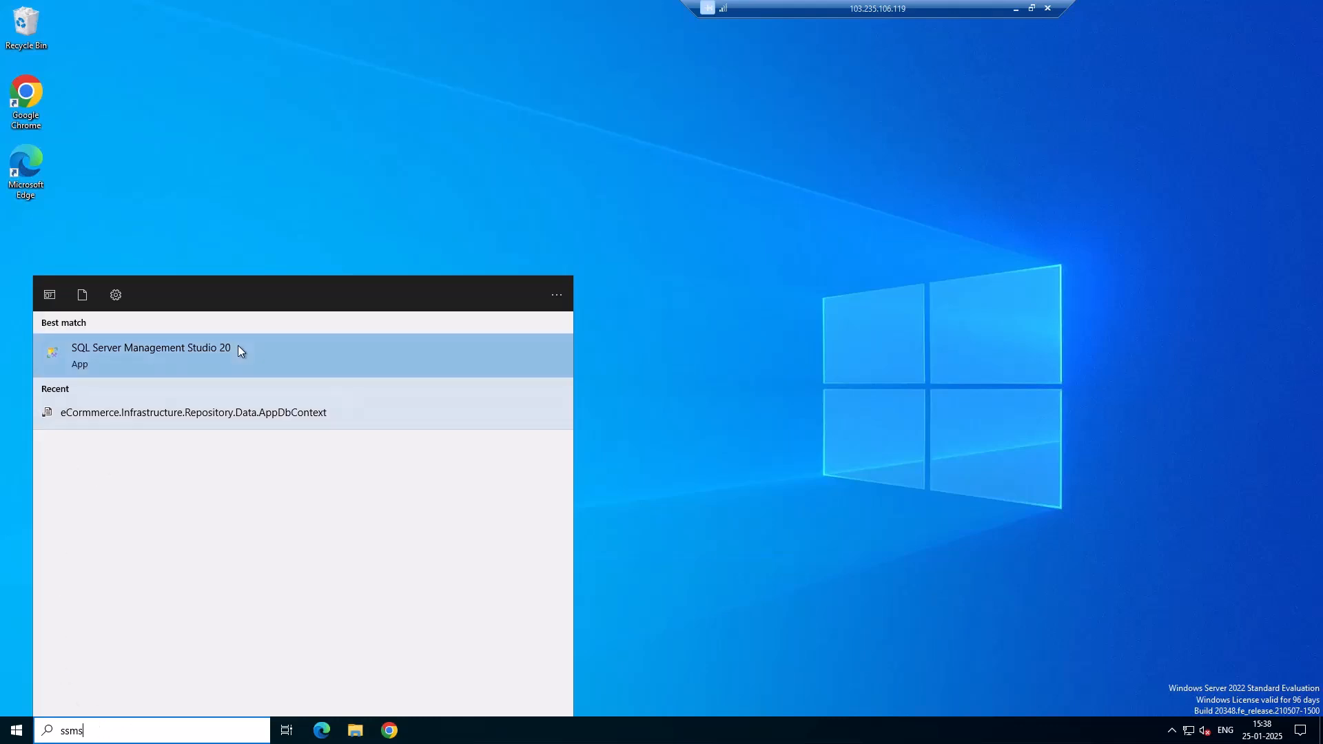
{"action": "left_click", "coordinate": [97, 353]}
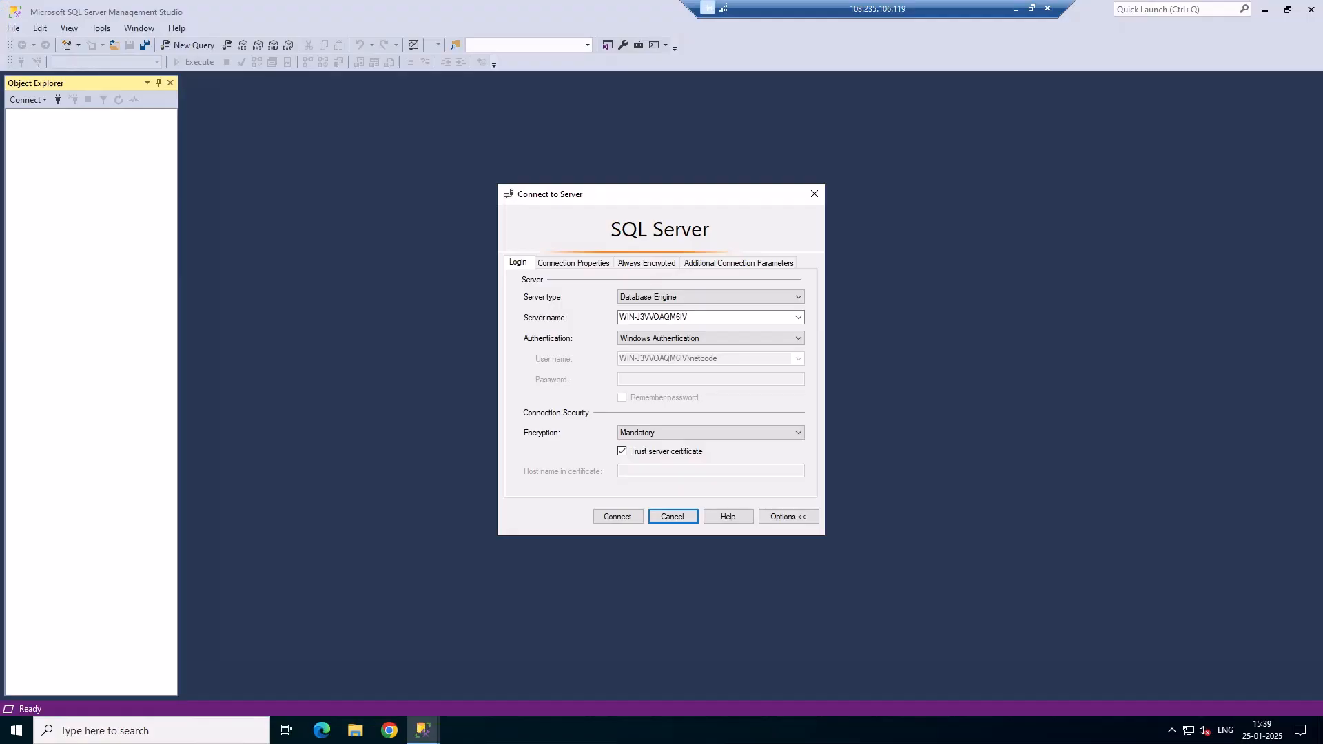
- Connect to the Database Engine with SQL Server Authentication, examine the existing databases, and return to appsettings.json in Visual Studio
{"action": "left_click", "coordinate": [679, 339]}
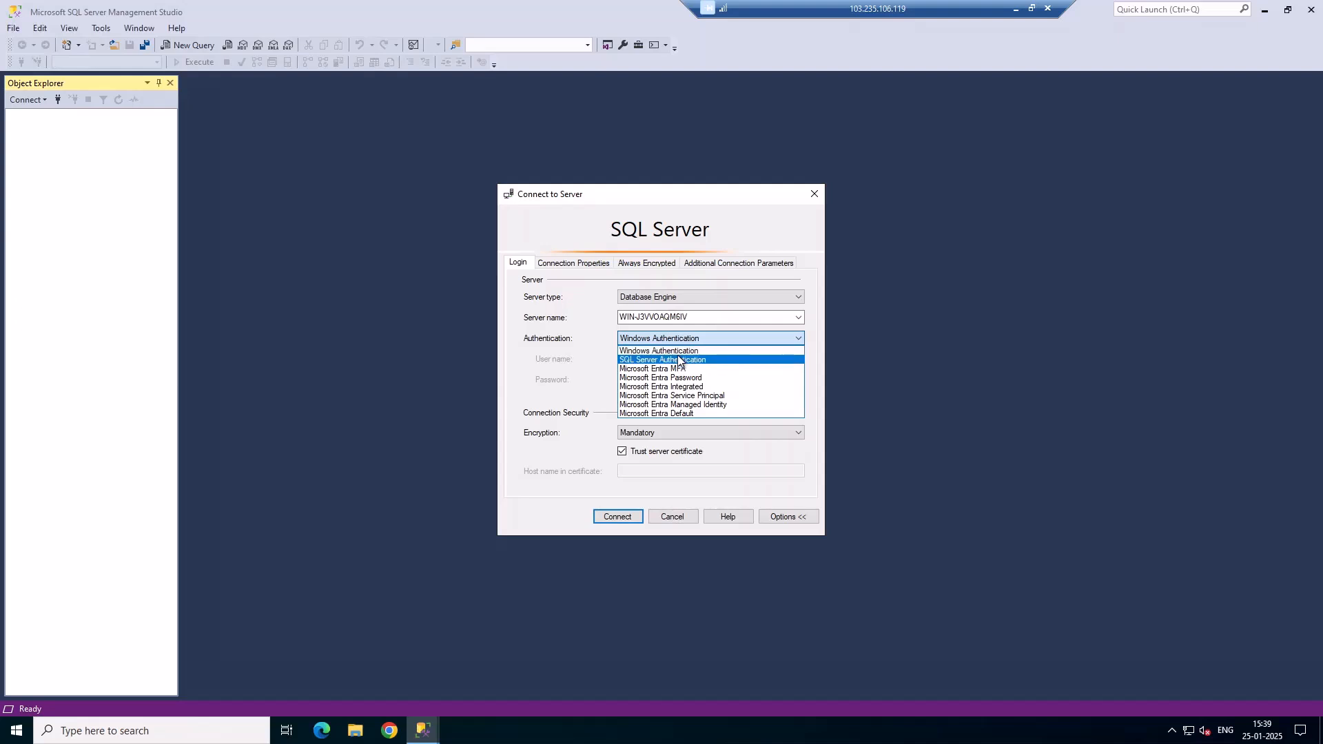
{"action": "left_click", "coordinate": [679, 360]}
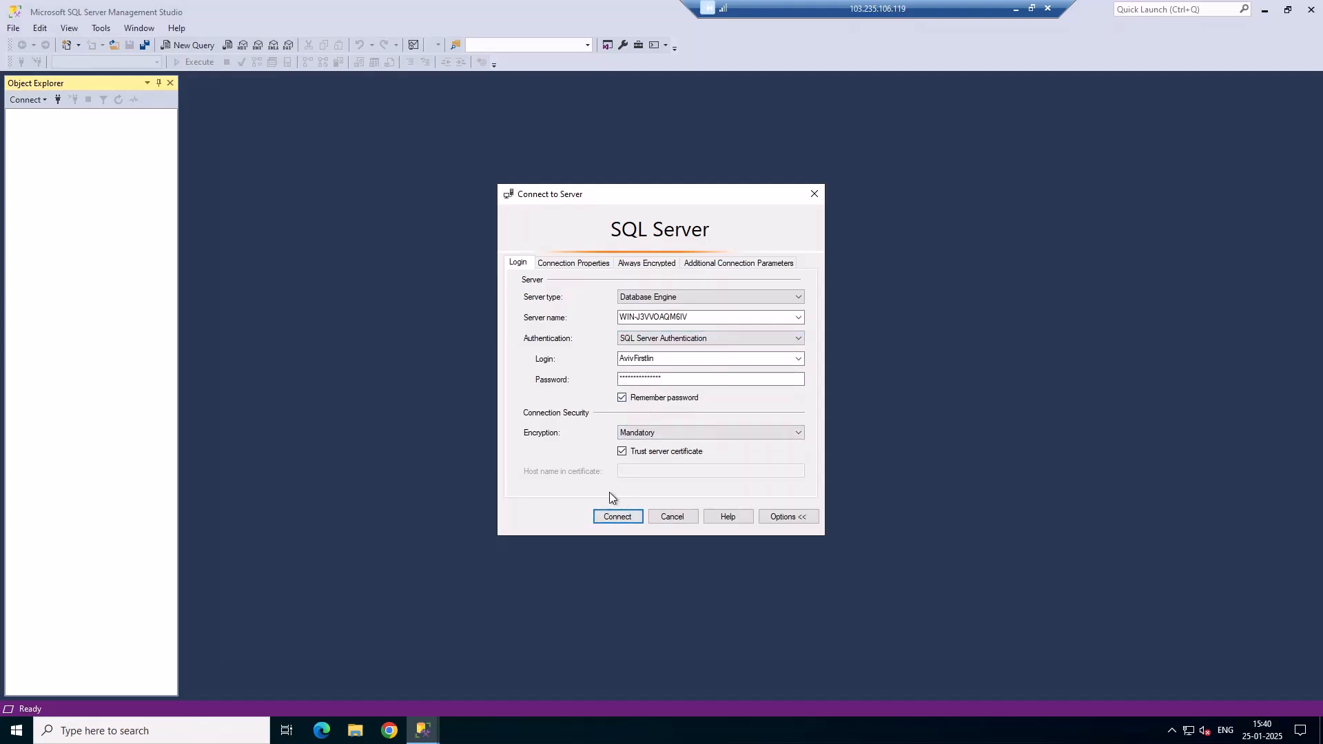
{"action": "left_click", "coordinate": [612, 517]}
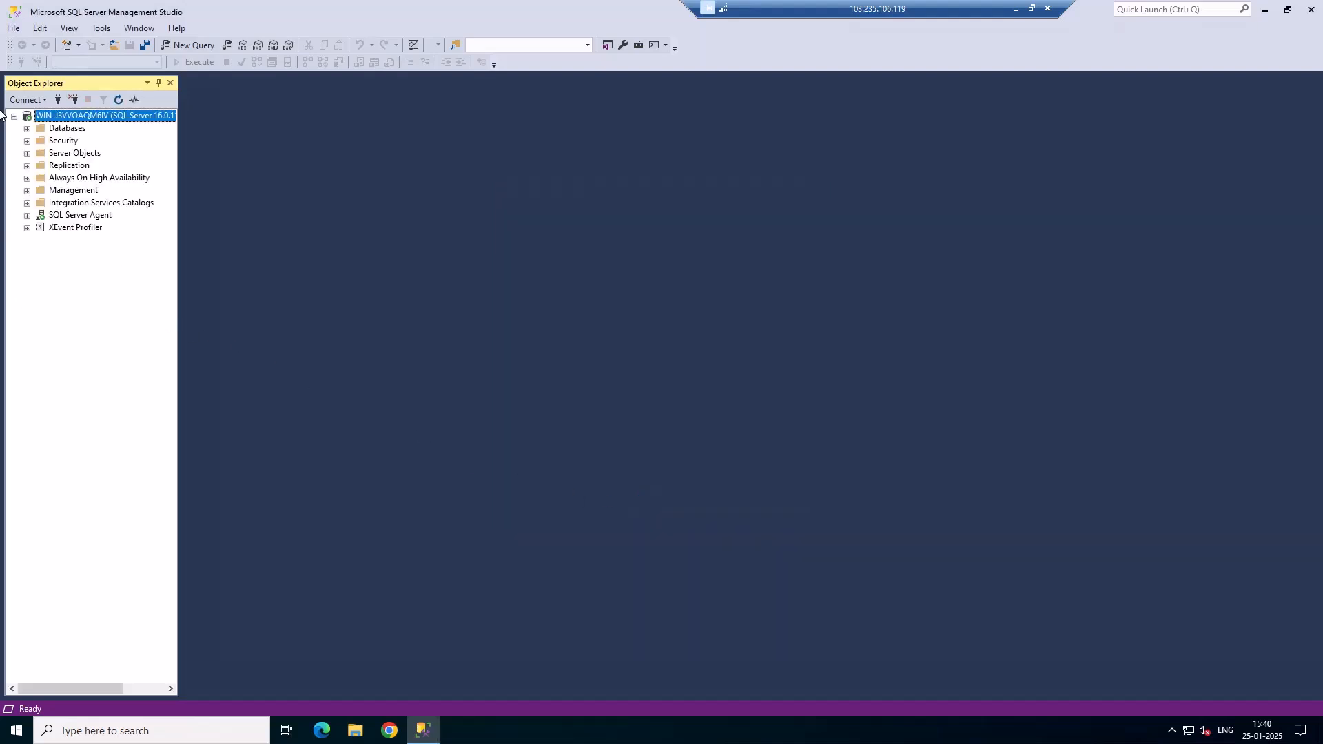
{"action": "left_click", "coordinate": [26, 129]}
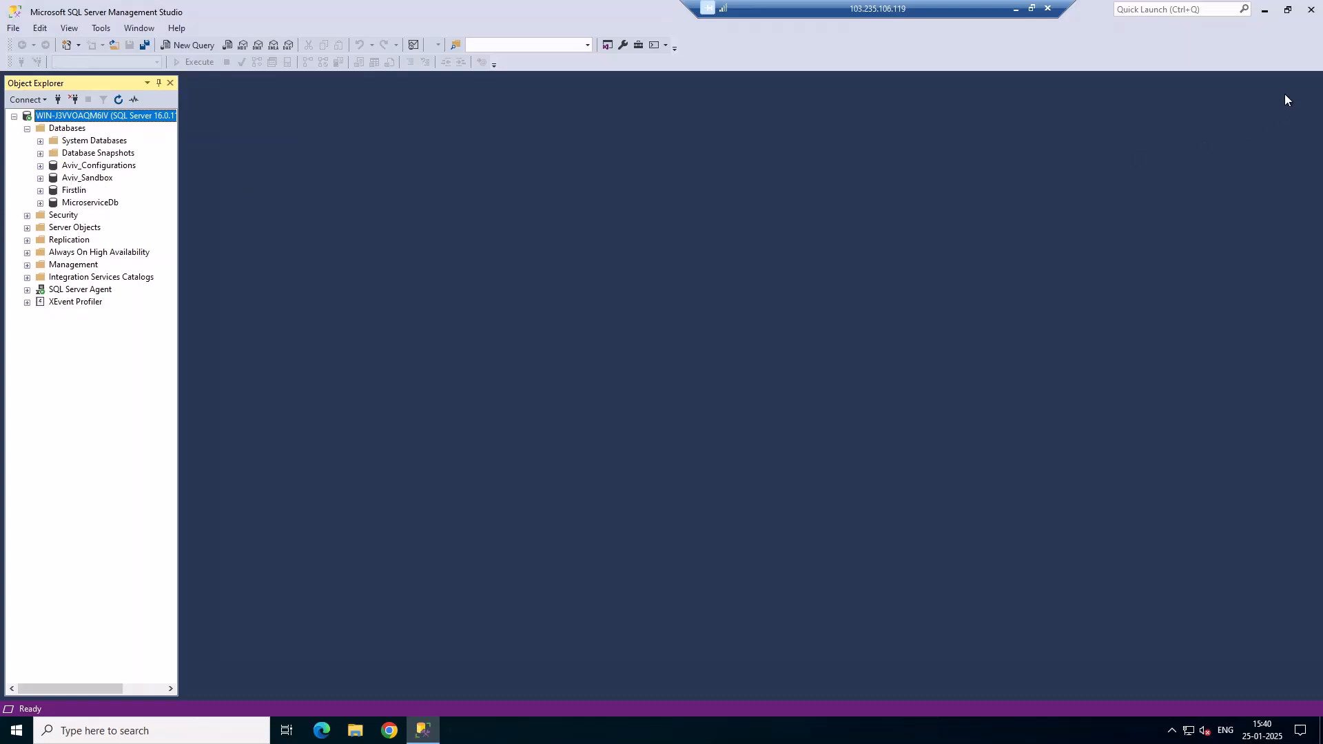
{"action": "left_click", "coordinate": [1265, 11]}
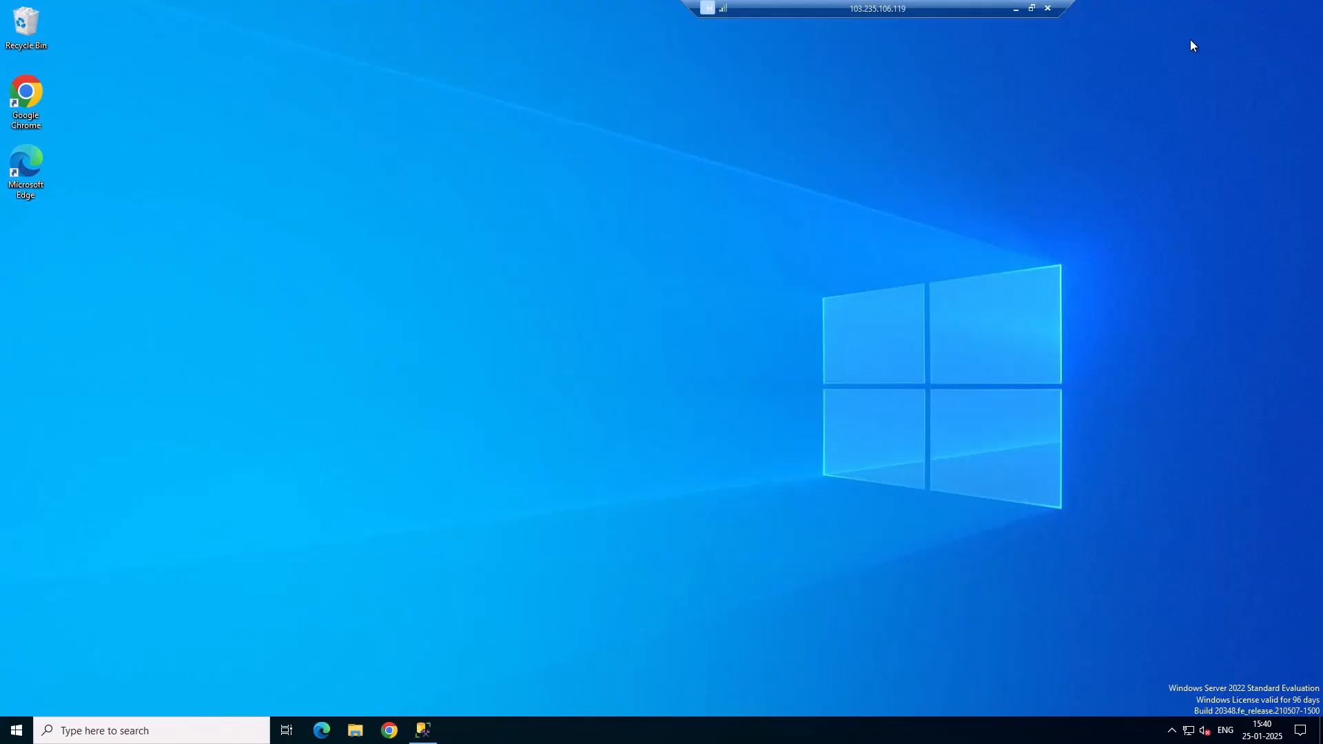
{"action": "left_click", "coordinate": [1016, 9]}
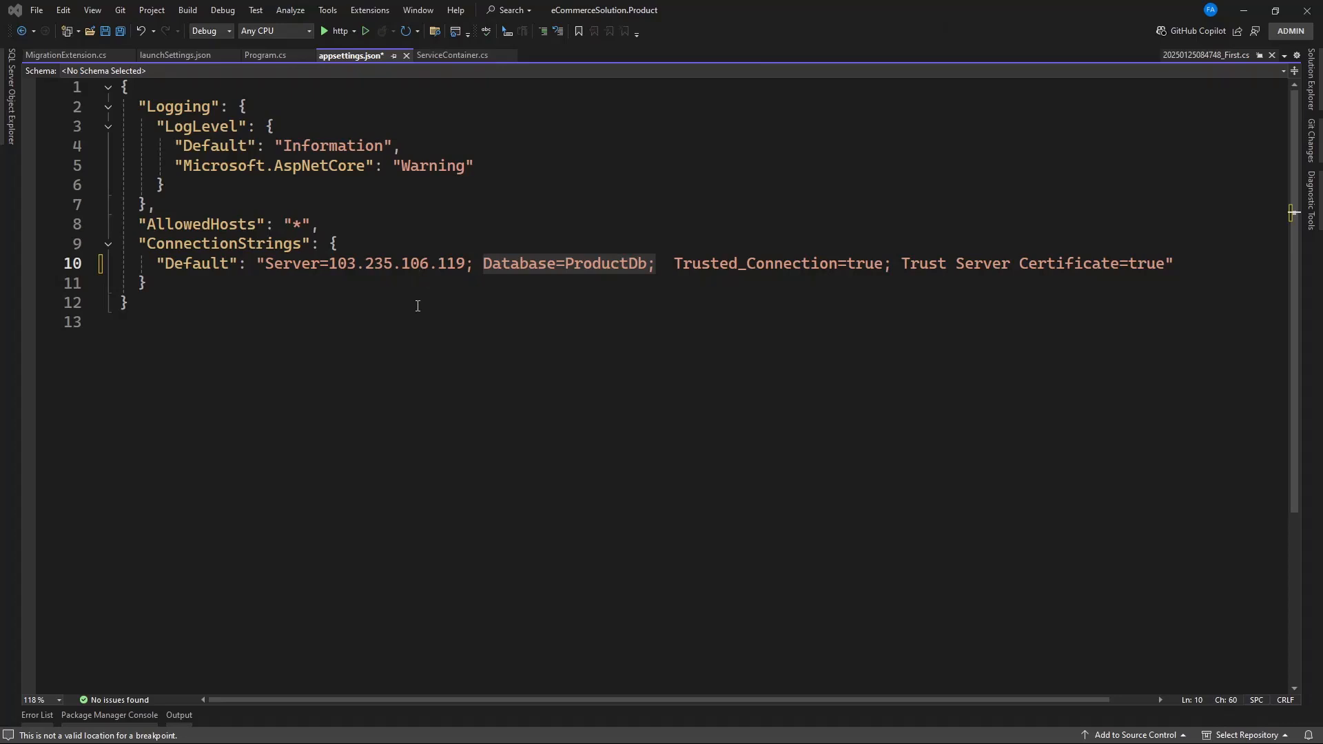
- Insert empty "User Id=;" and "Password=;" entries after Database=ProductDb in the Default connection string
{"action": "left_click", "coordinate": [665, 263]}
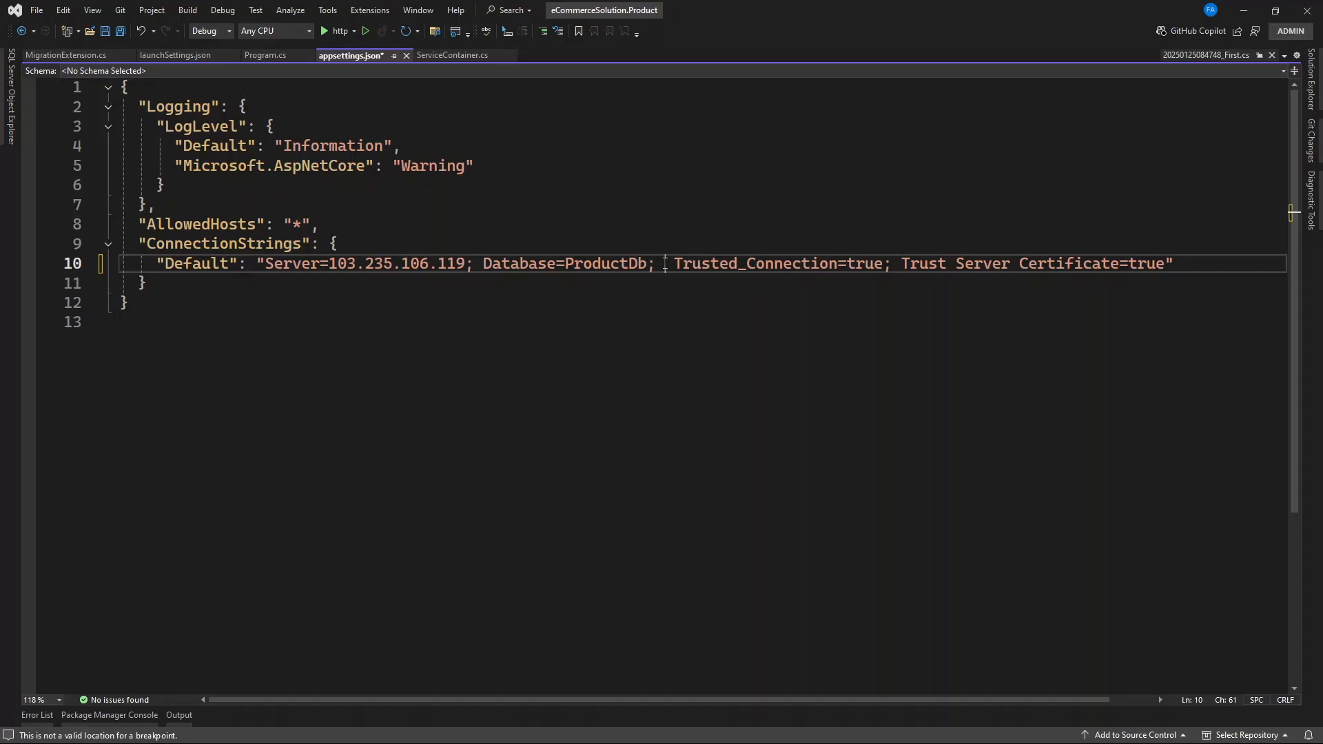
{"action": "type", "text": "User Id="}
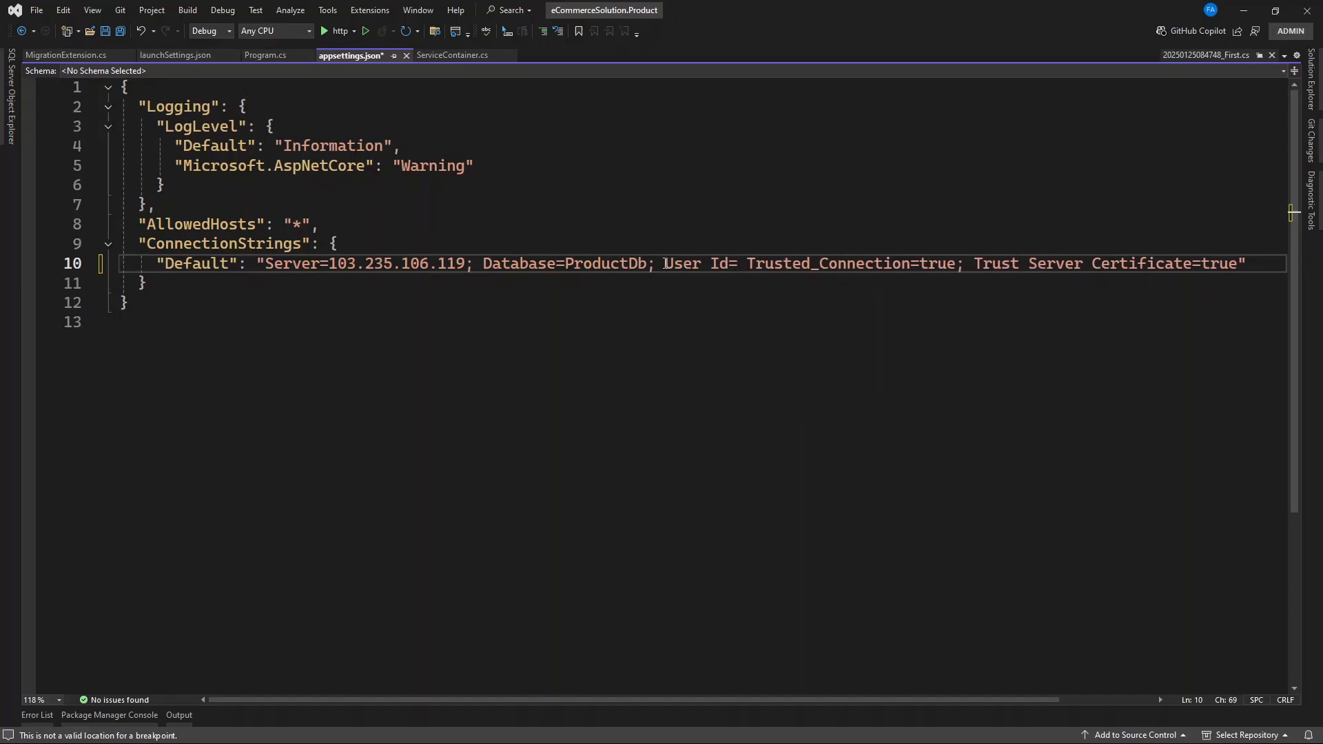
{"action": "type", "text": "\""}
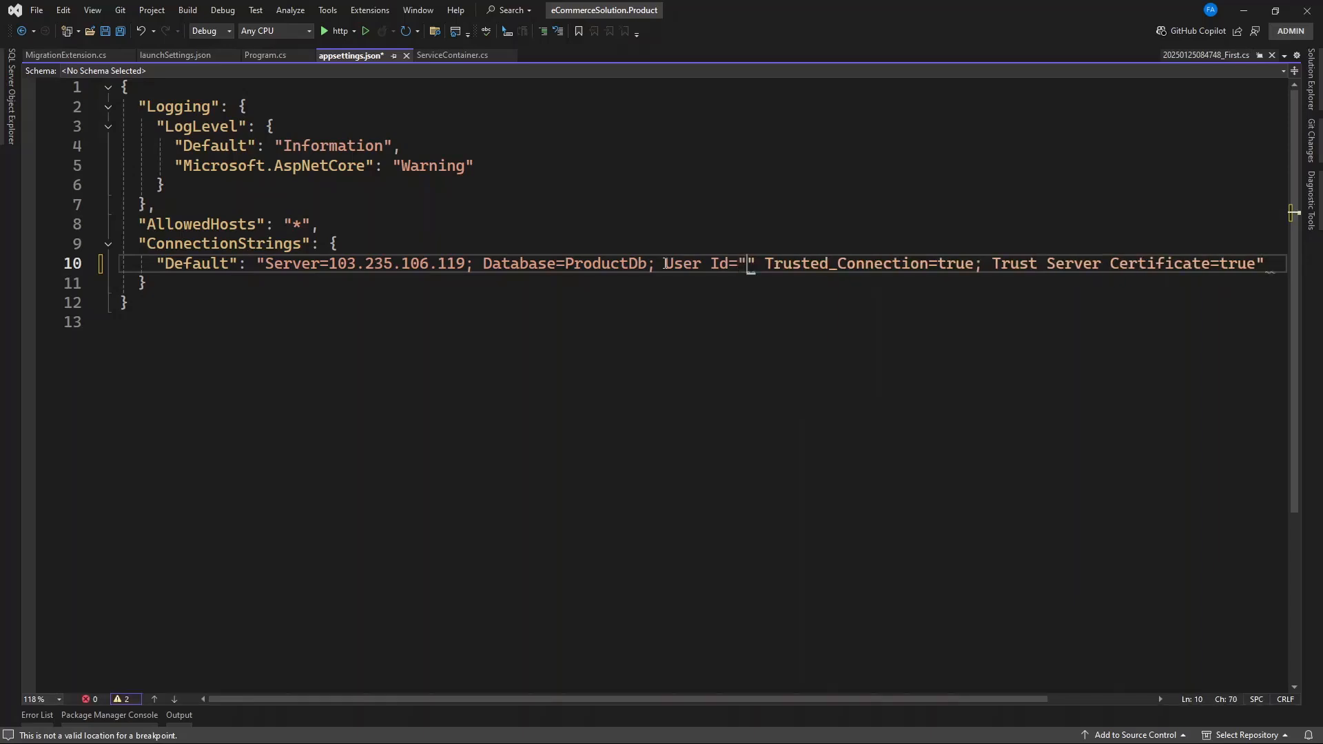
{"action": "key", "text": "Delete"}
{"action": "key", "text": "BackSpace"}
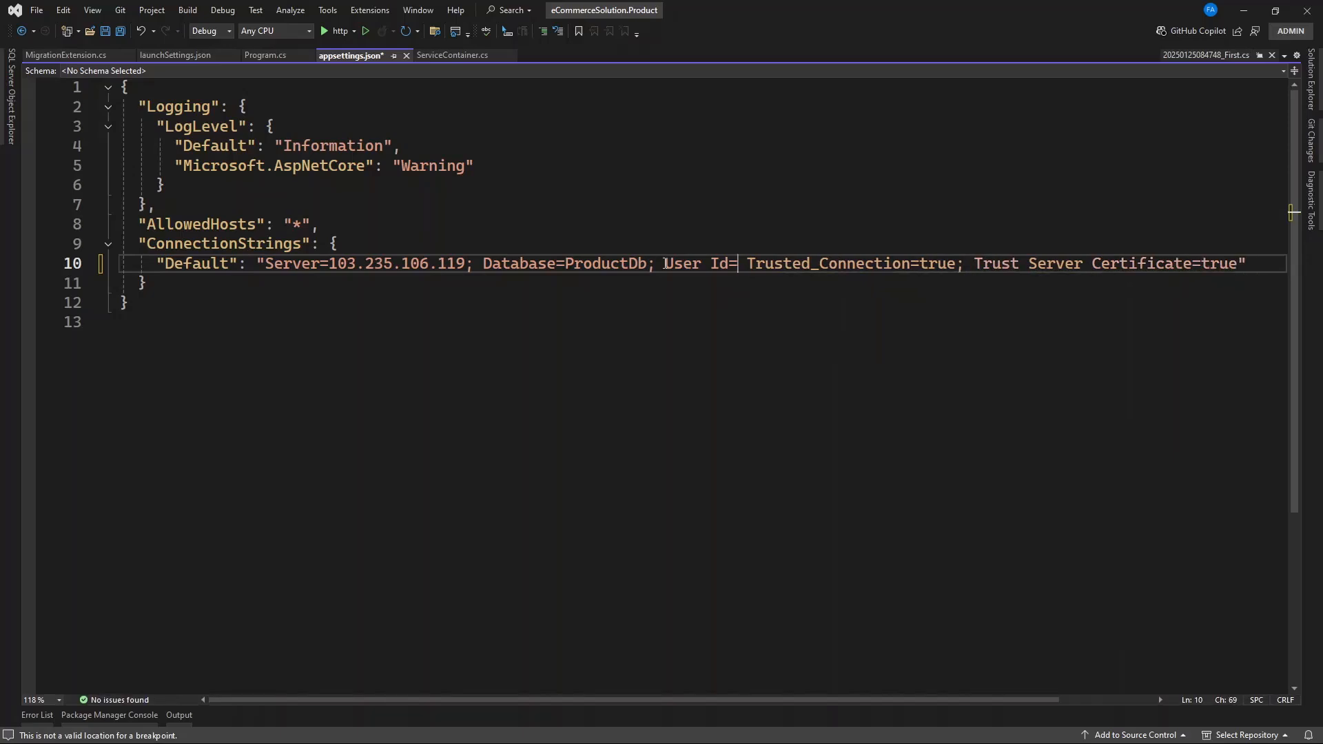
{"action": "type", "text": ";"}
{"action": "type", "text": " Passwor"}
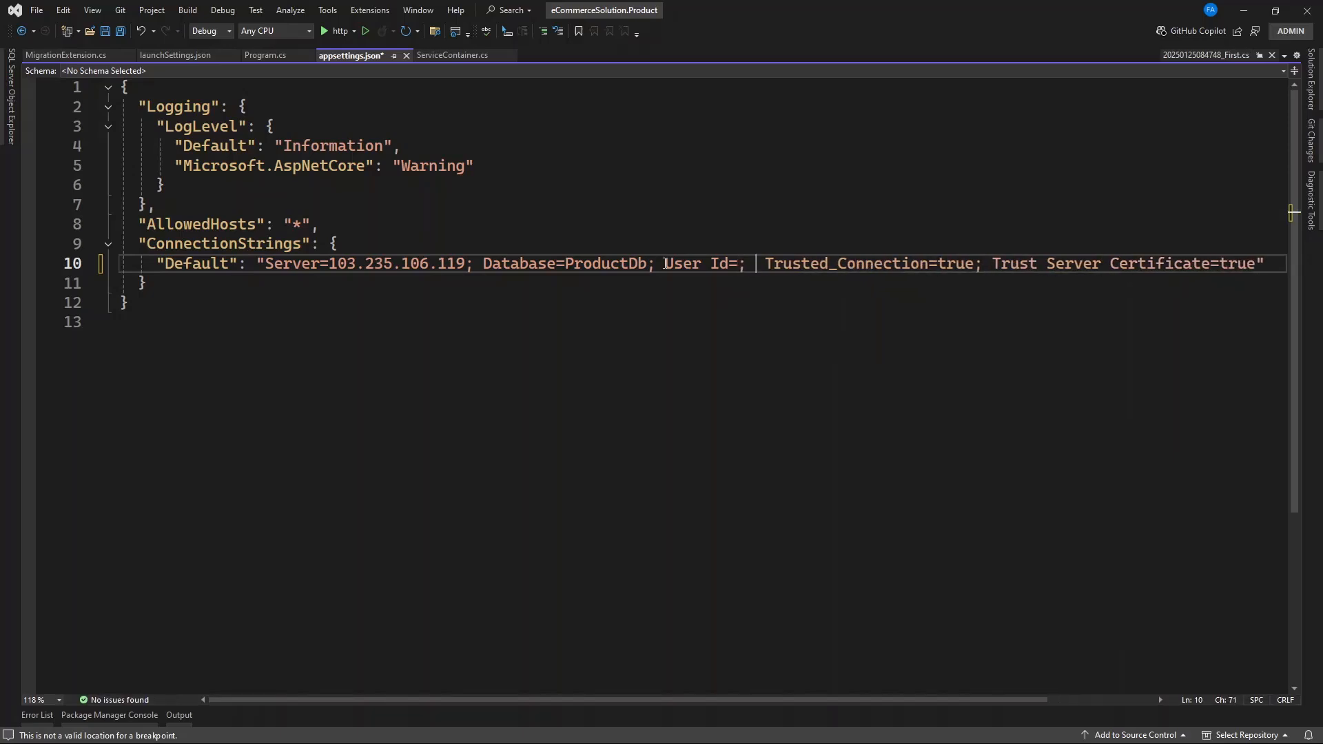
{"action": "type", "text": "d="}
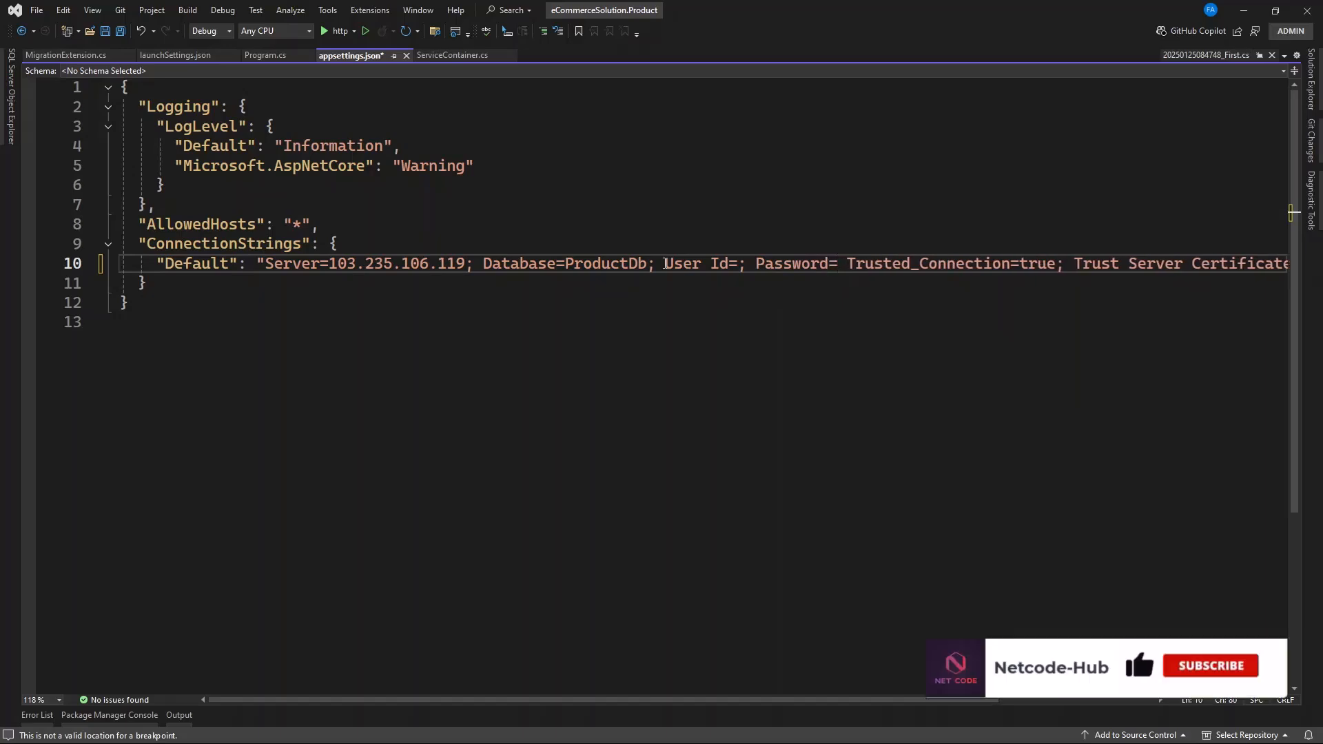
{"action": "type", "text": ";"}
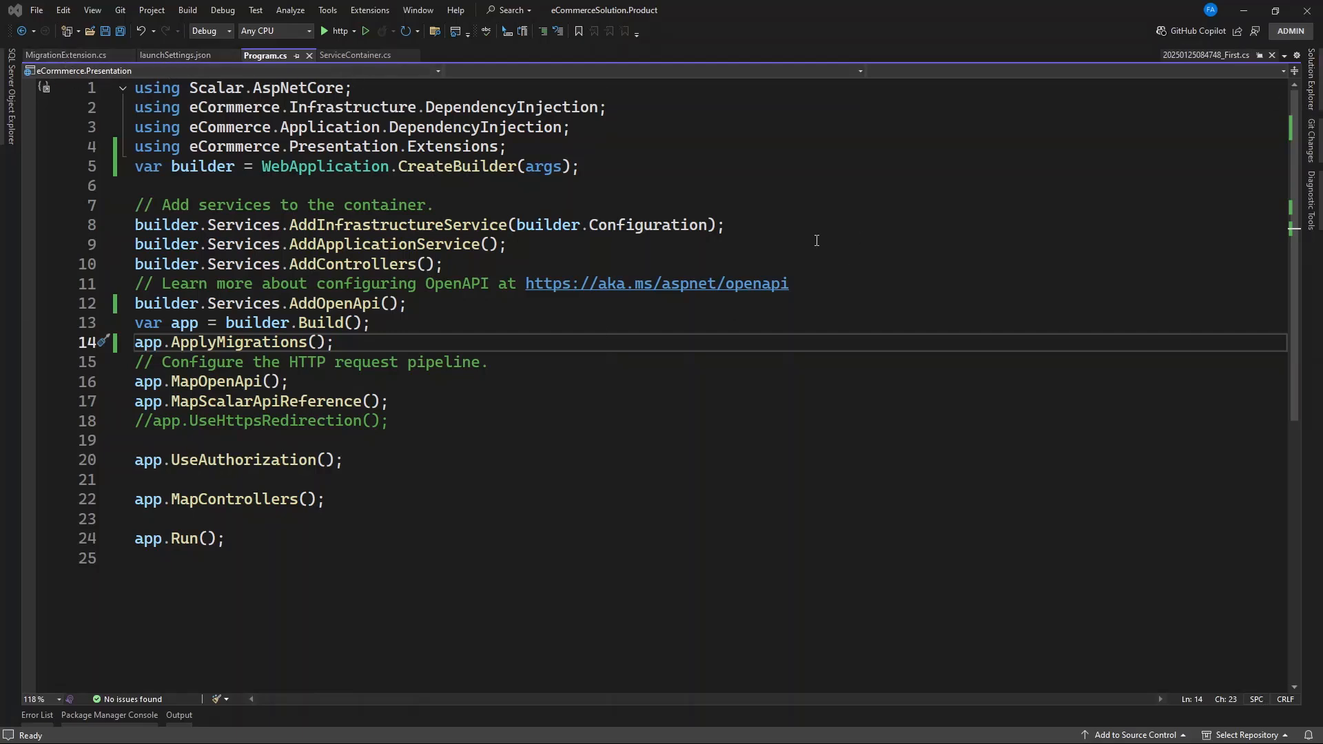
- Open the Presentation project's launchSettings.json, review the http and https profiles' application URLs, and save all files
{"action": "left_click", "coordinate": [1312, 102]}
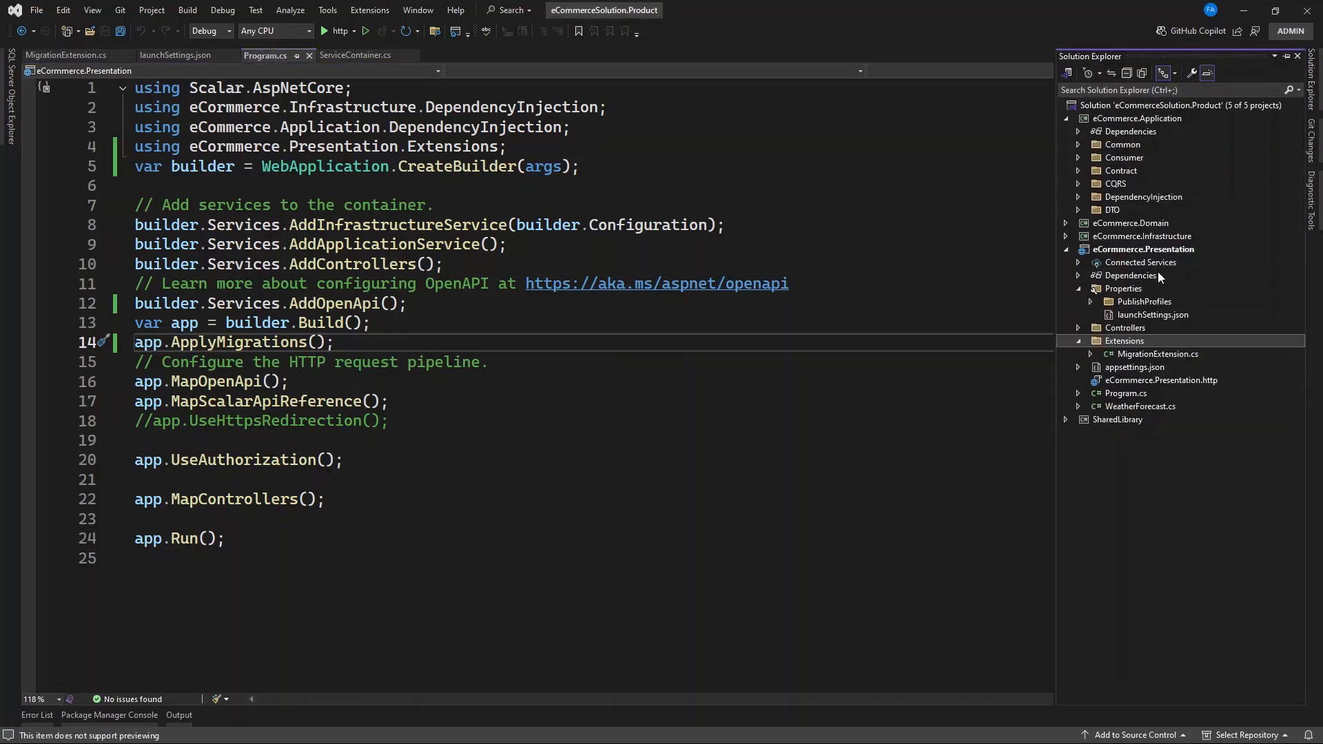
{"action": "double_click", "coordinate": [1148, 316]}
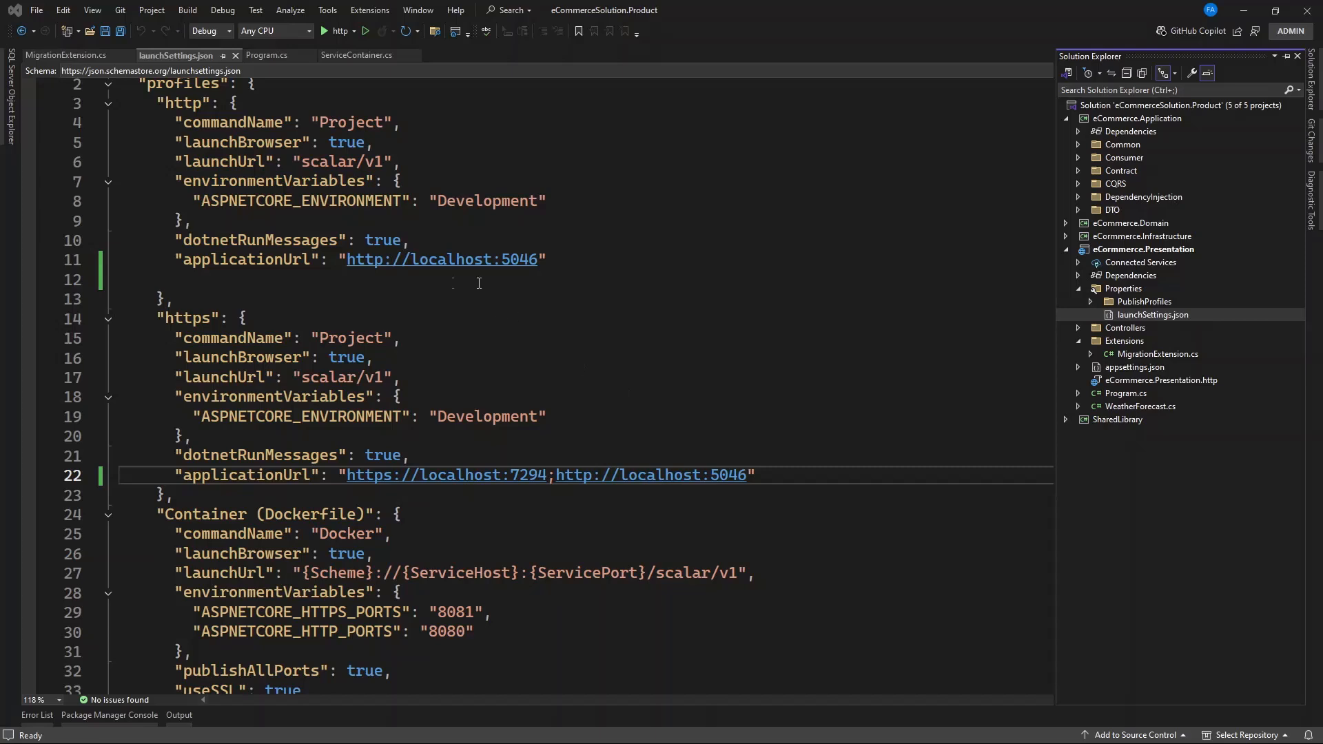
{"action": "left_click", "coordinate": [120, 31]}
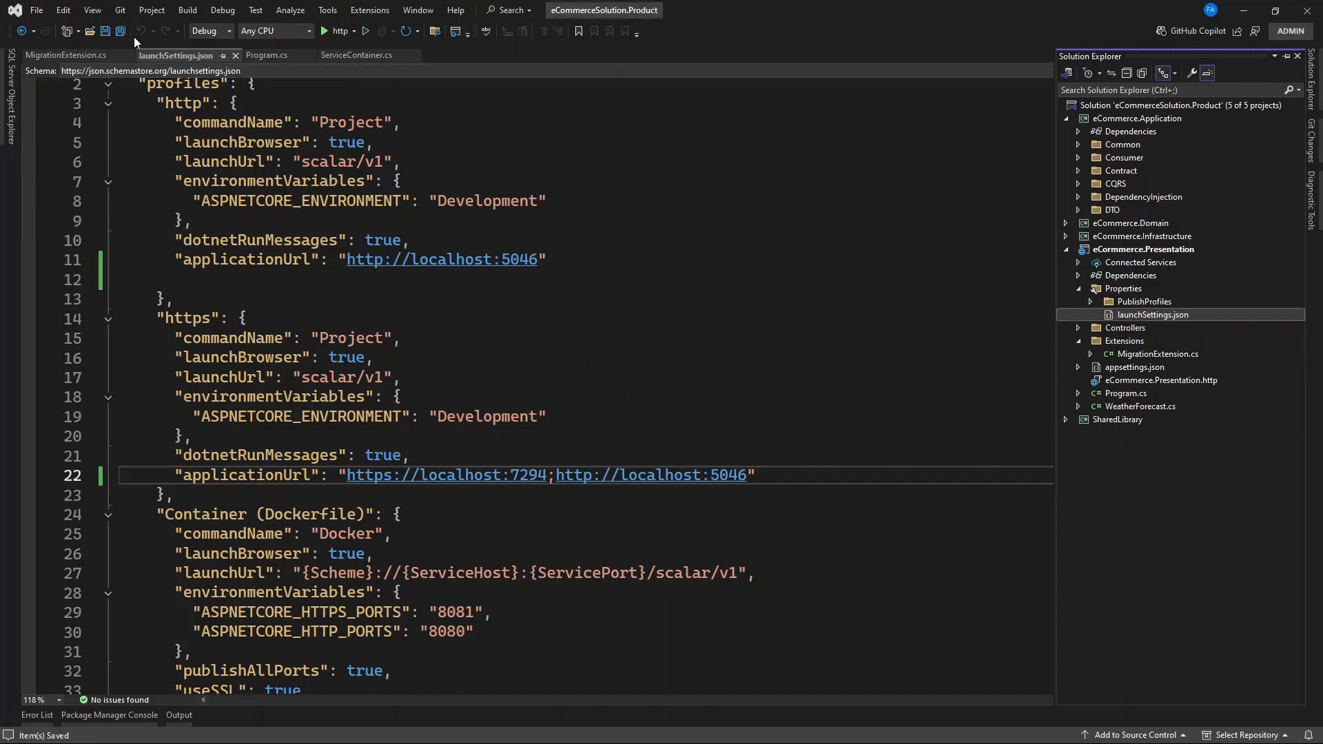
- Create a new Folder publish profile for the eCommerce.Presentation project with bin\Release\net9.0\publish\ as its location
{"action": "right_click", "coordinate": [1165, 250]}
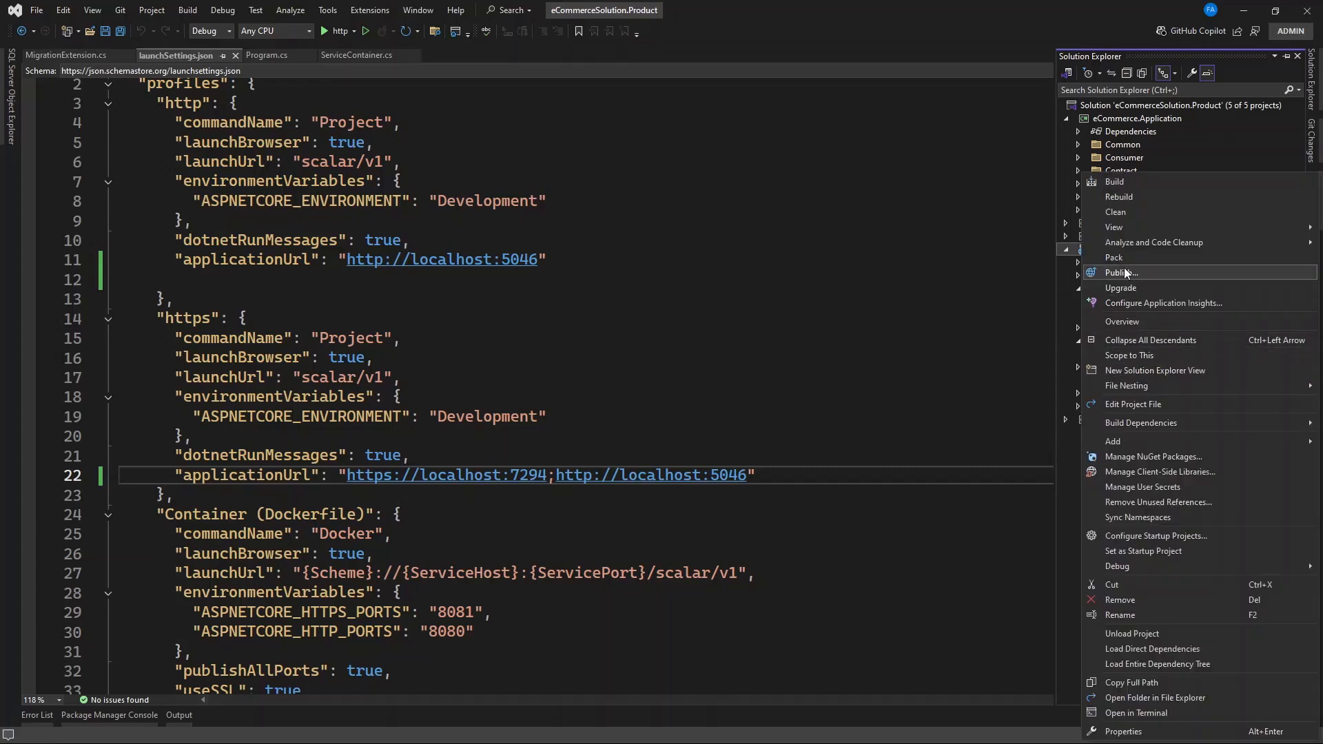
{"action": "left_click", "coordinate": [1122, 272]}
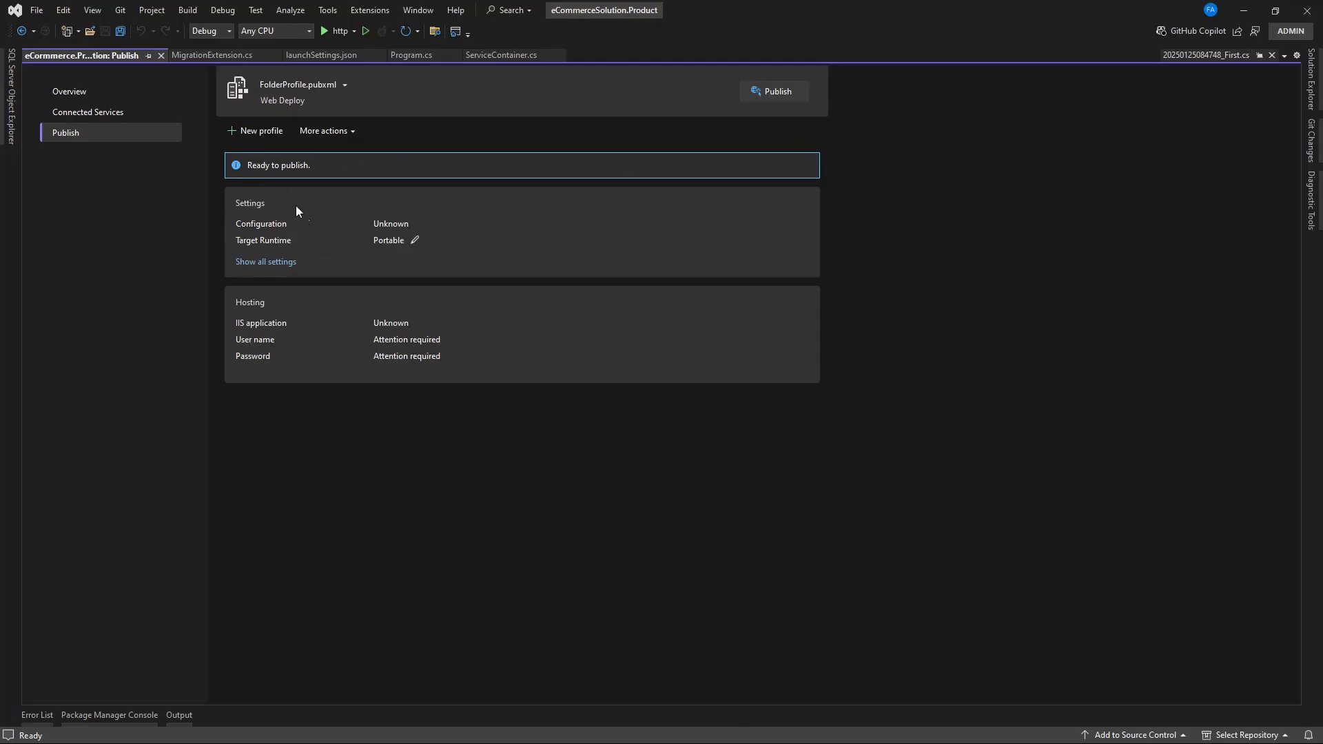
{"action": "left_click", "coordinate": [268, 134]}
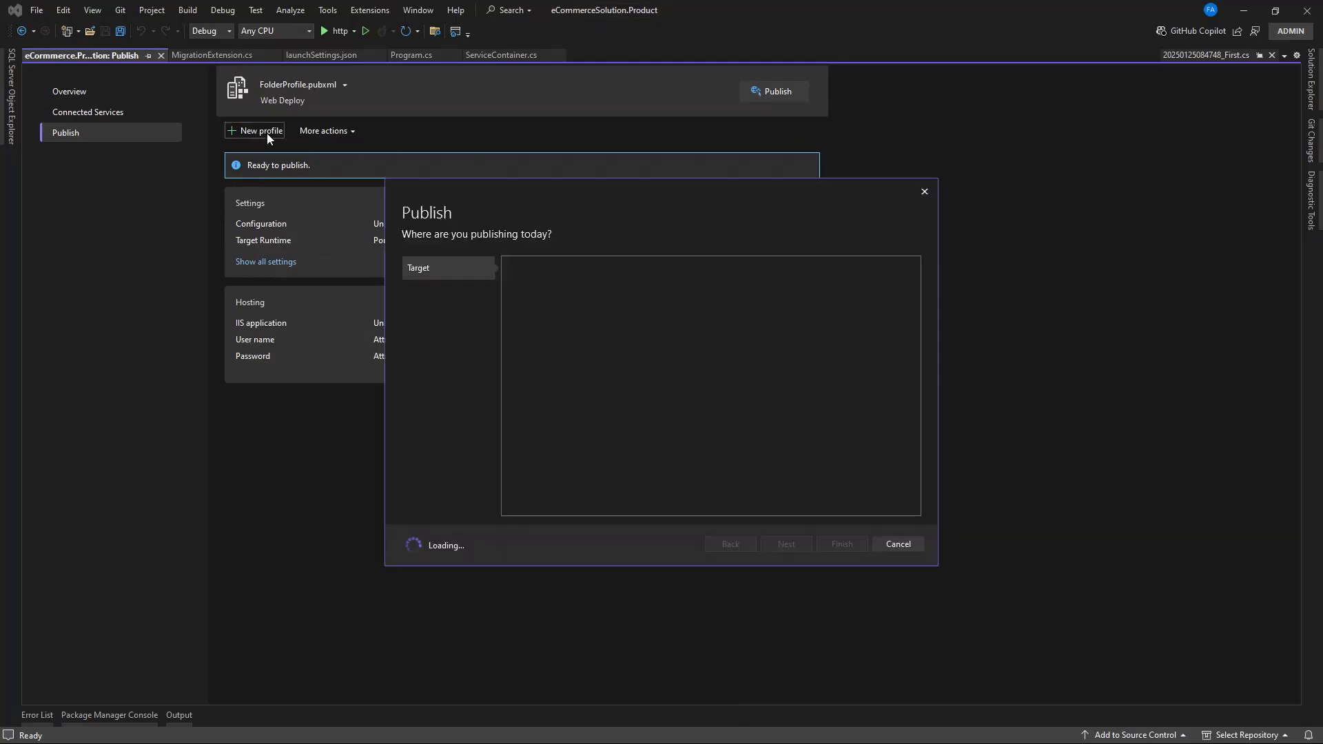
{"action": "left_click", "coordinate": [555, 362]}
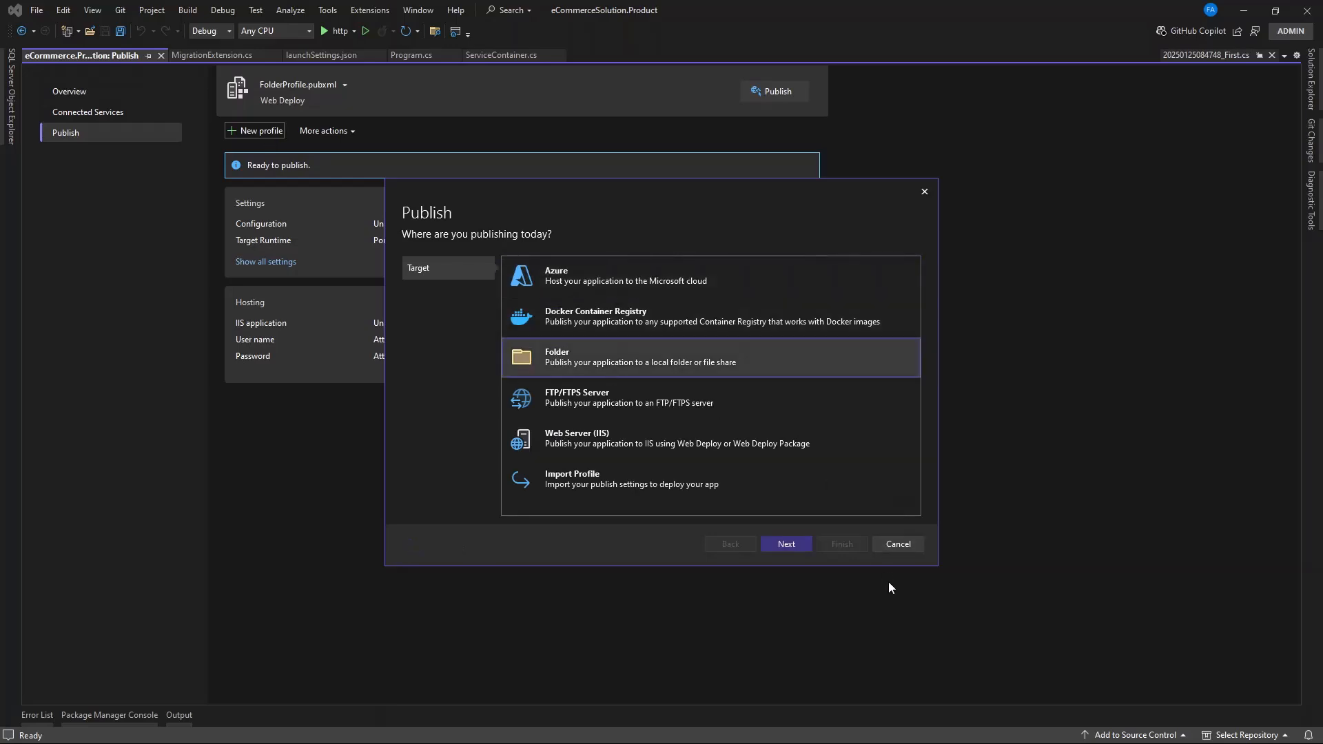
{"action": "left_click", "coordinate": [786, 545]}
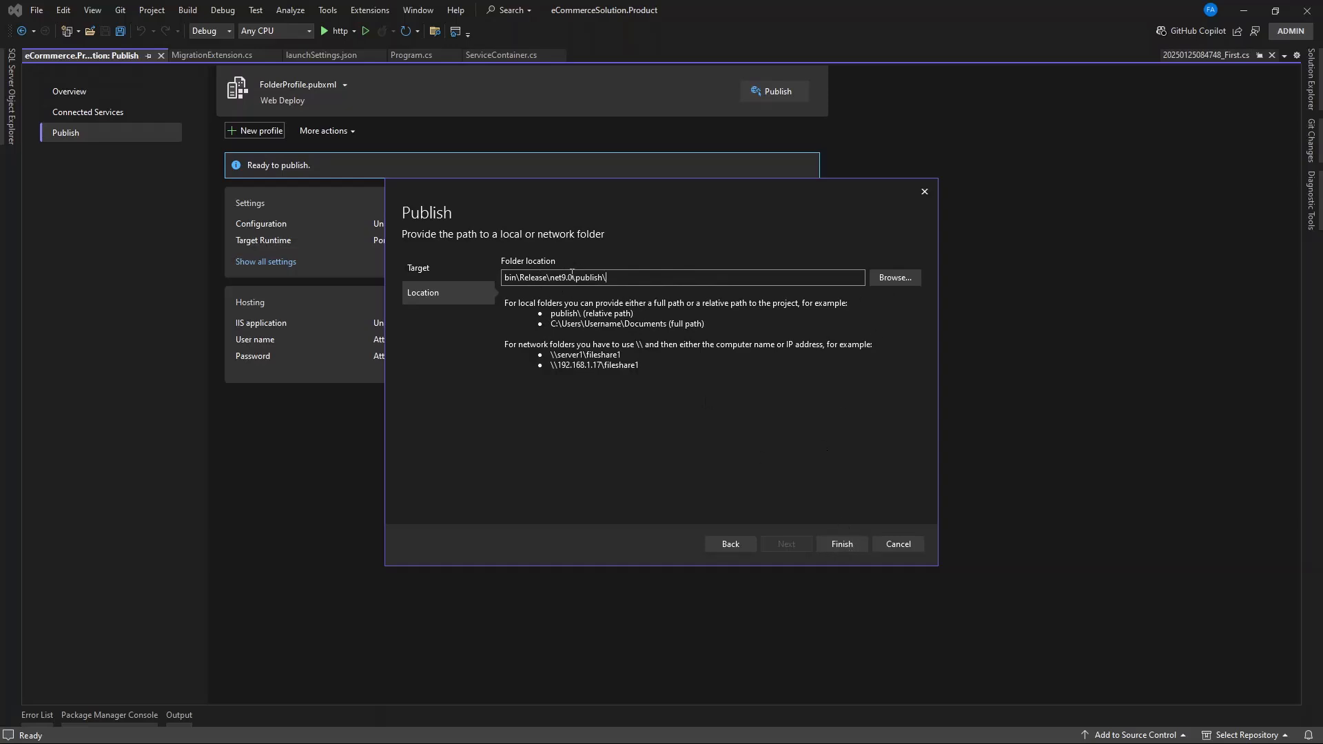
{"action": "left_click", "coordinate": [839, 545]}
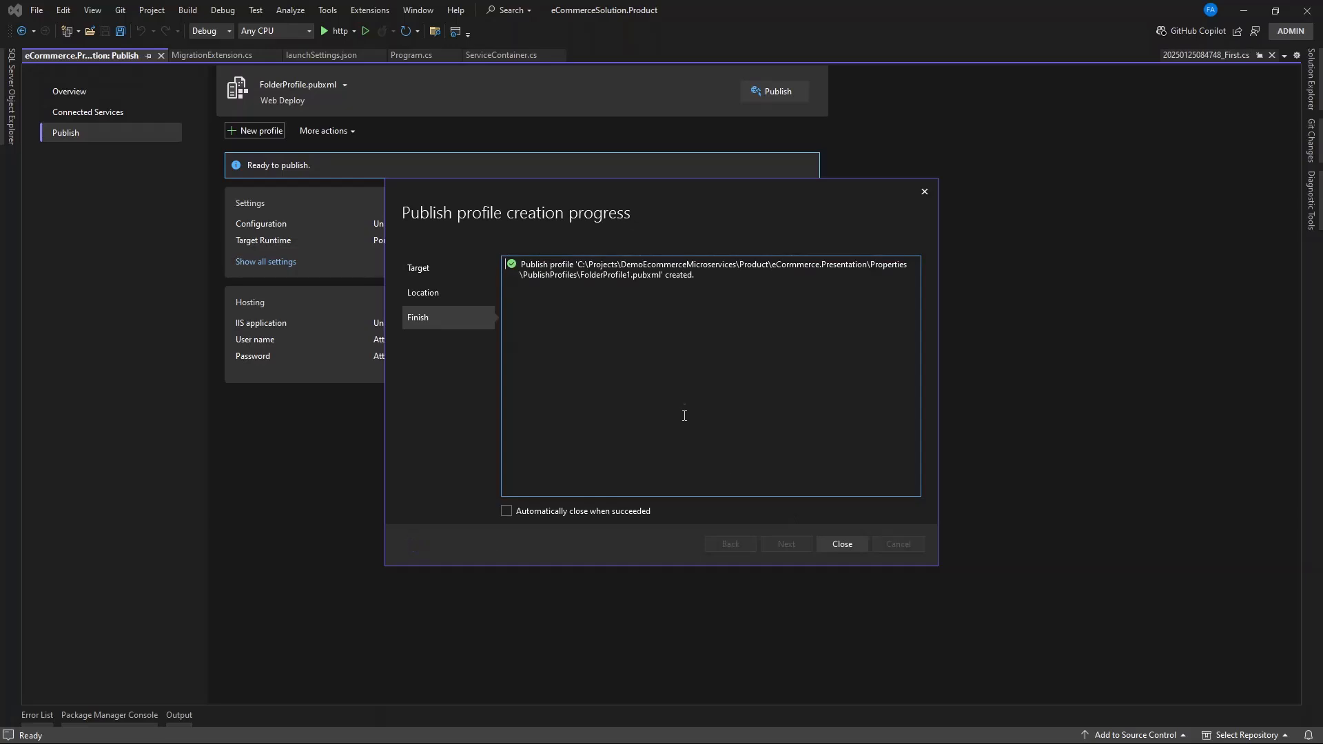
{"action": "left_click", "coordinate": [842, 544]}
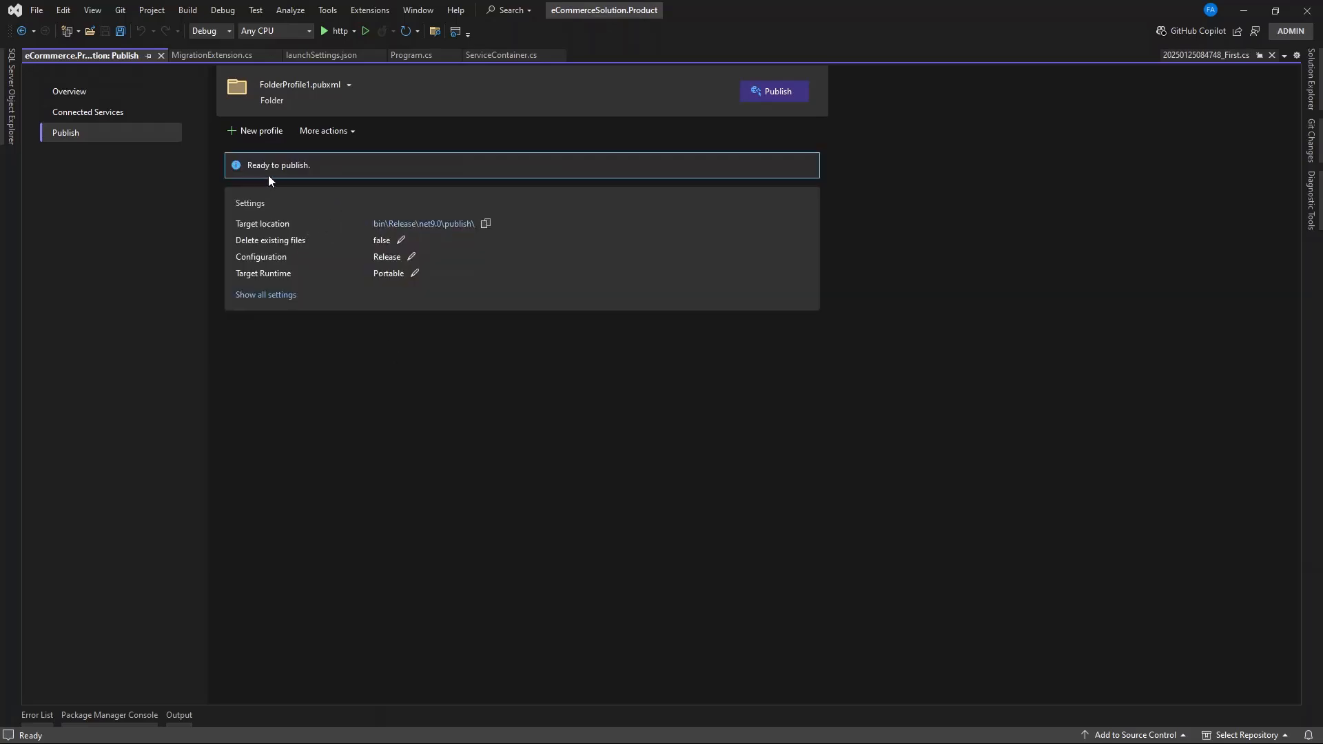
- Configure the folder profile for Release and net9.0 with Self-contained deployment and the win-x64 target runtime, and save it
{"action": "left_click", "coordinate": [258, 301]}
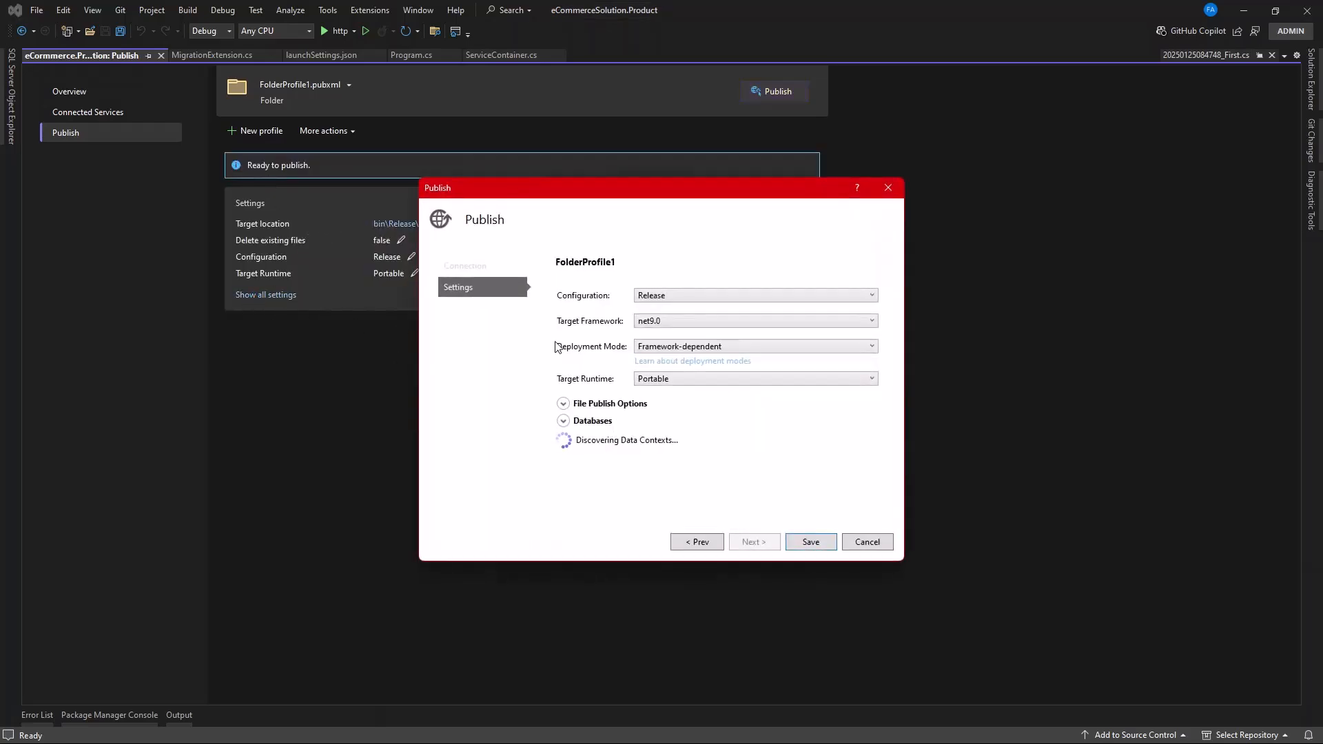
{"action": "left_click", "coordinate": [692, 299]}
{"action": "left_click", "coordinate": [692, 301]}
{"action": "left_click", "coordinate": [668, 323]}
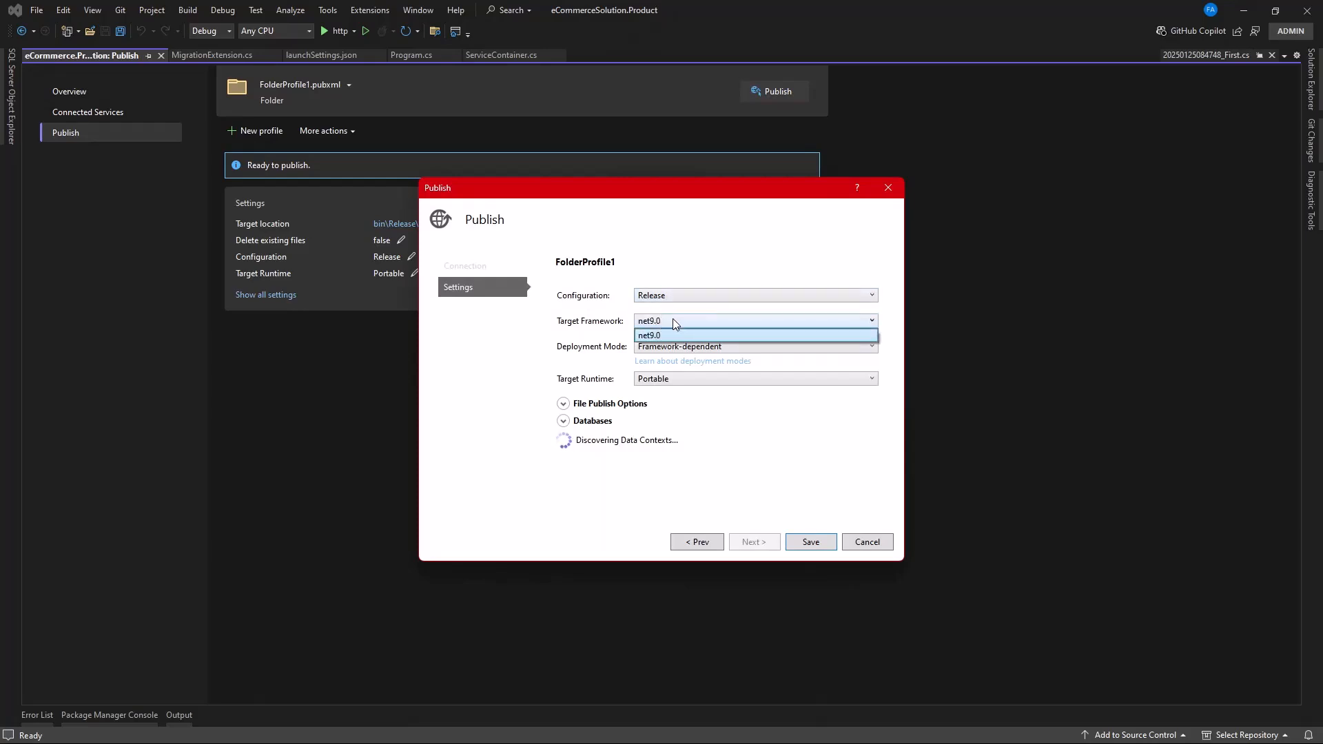
{"action": "left_click", "coordinate": [663, 335]}
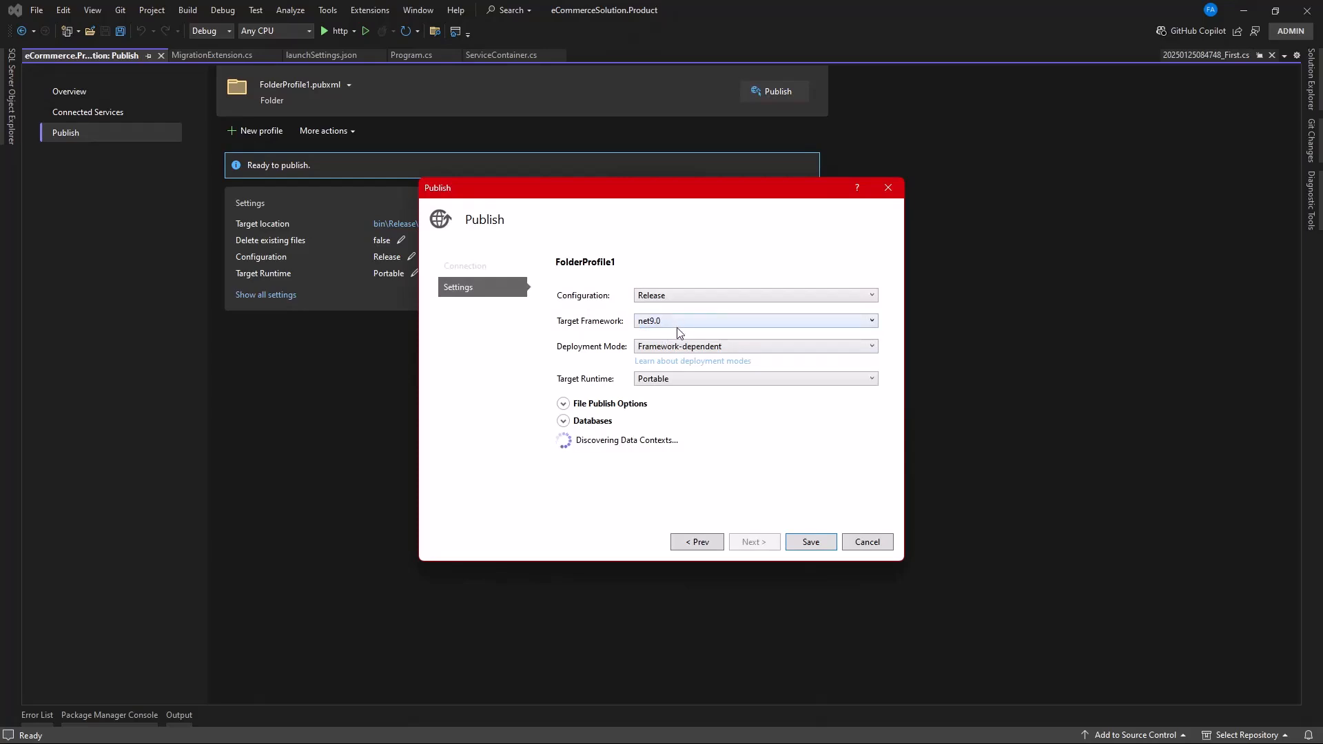
{"action": "left_click", "coordinate": [678, 348]}
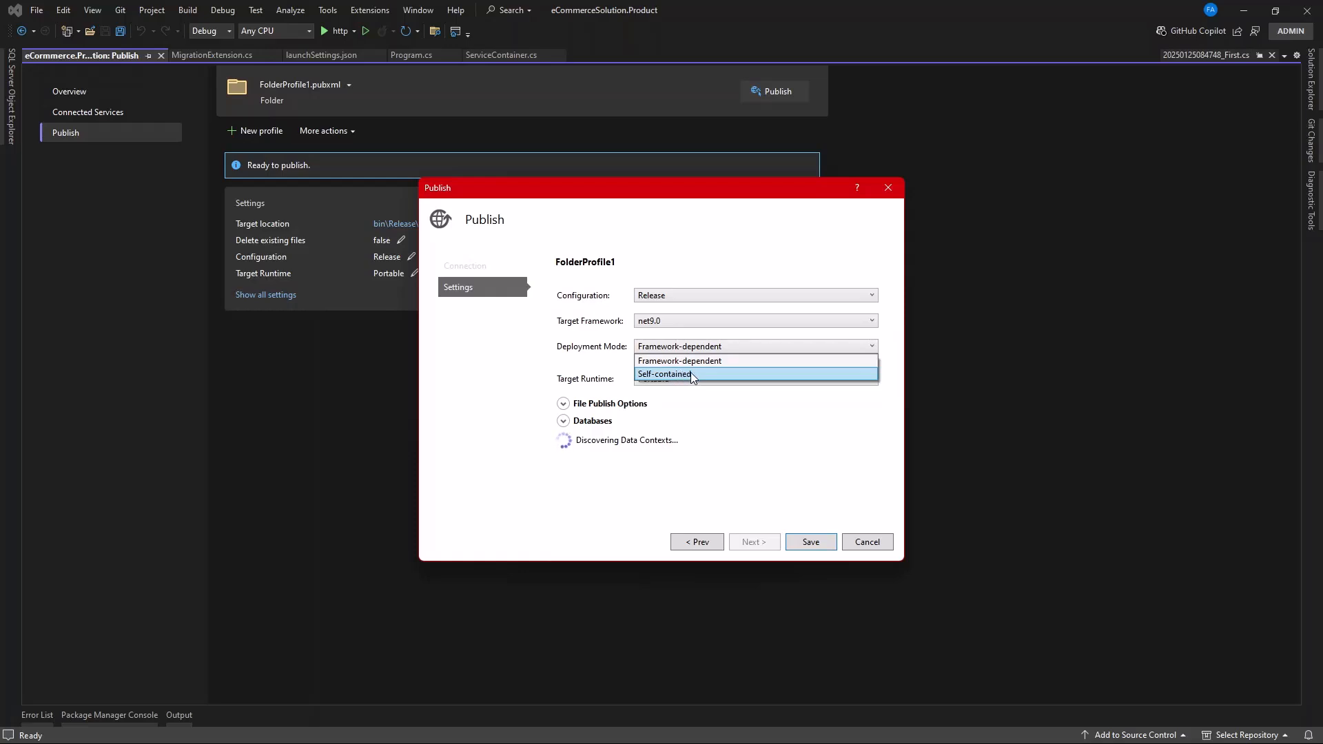
{"action": "left_click", "coordinate": [689, 374]}
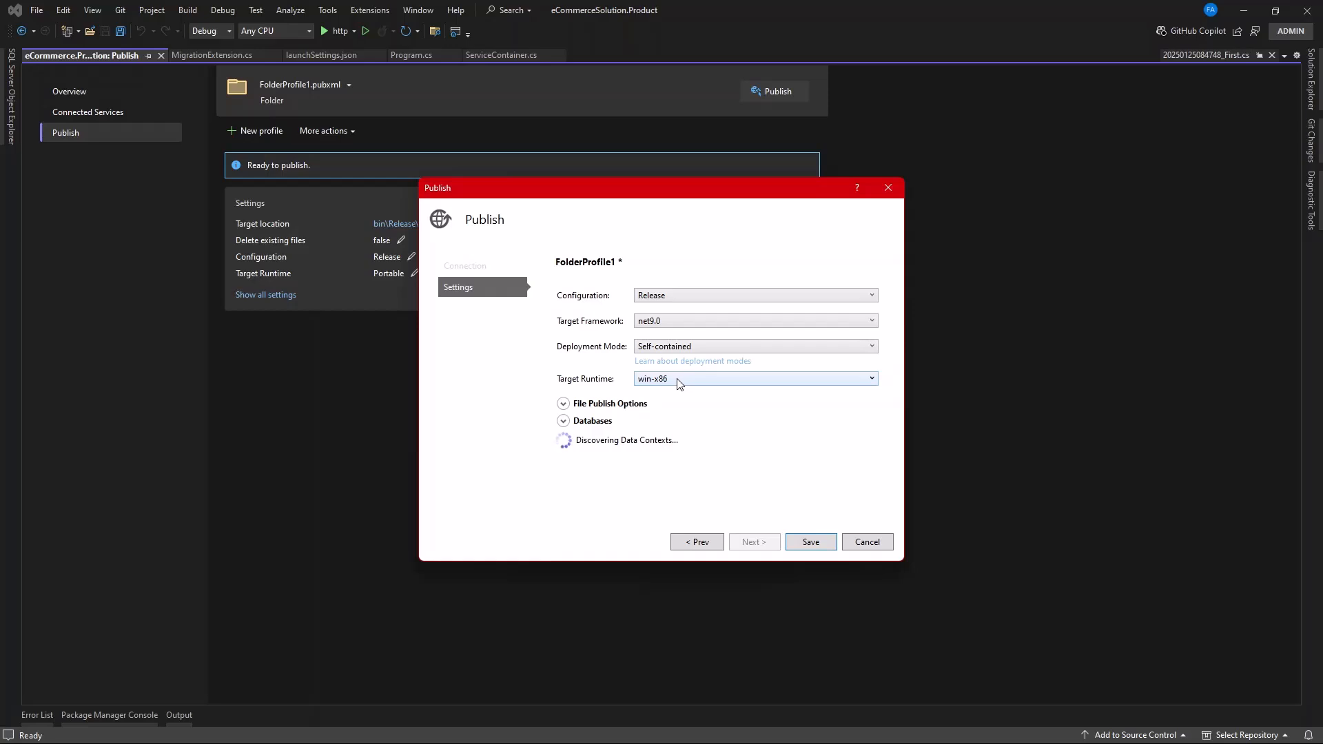
{"action": "left_click", "coordinate": [678, 381]}
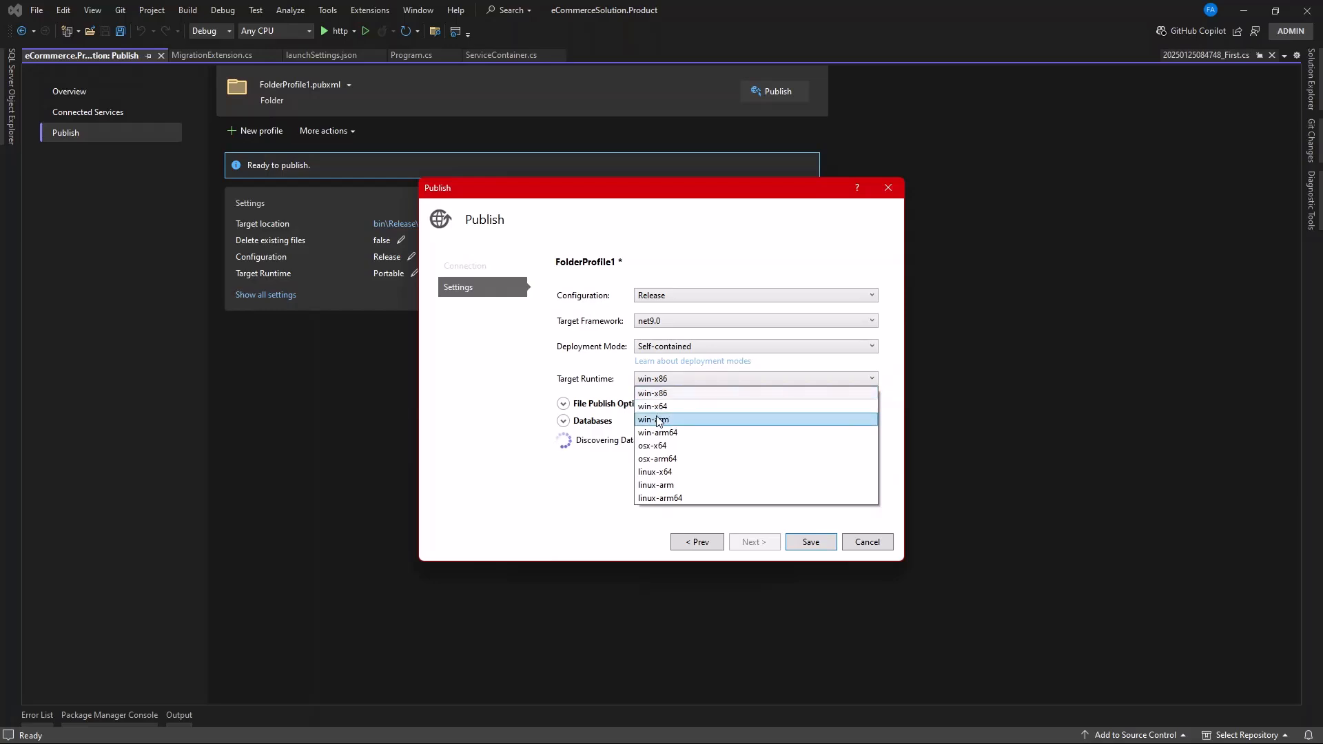
{"action": "left_click", "coordinate": [660, 408]}
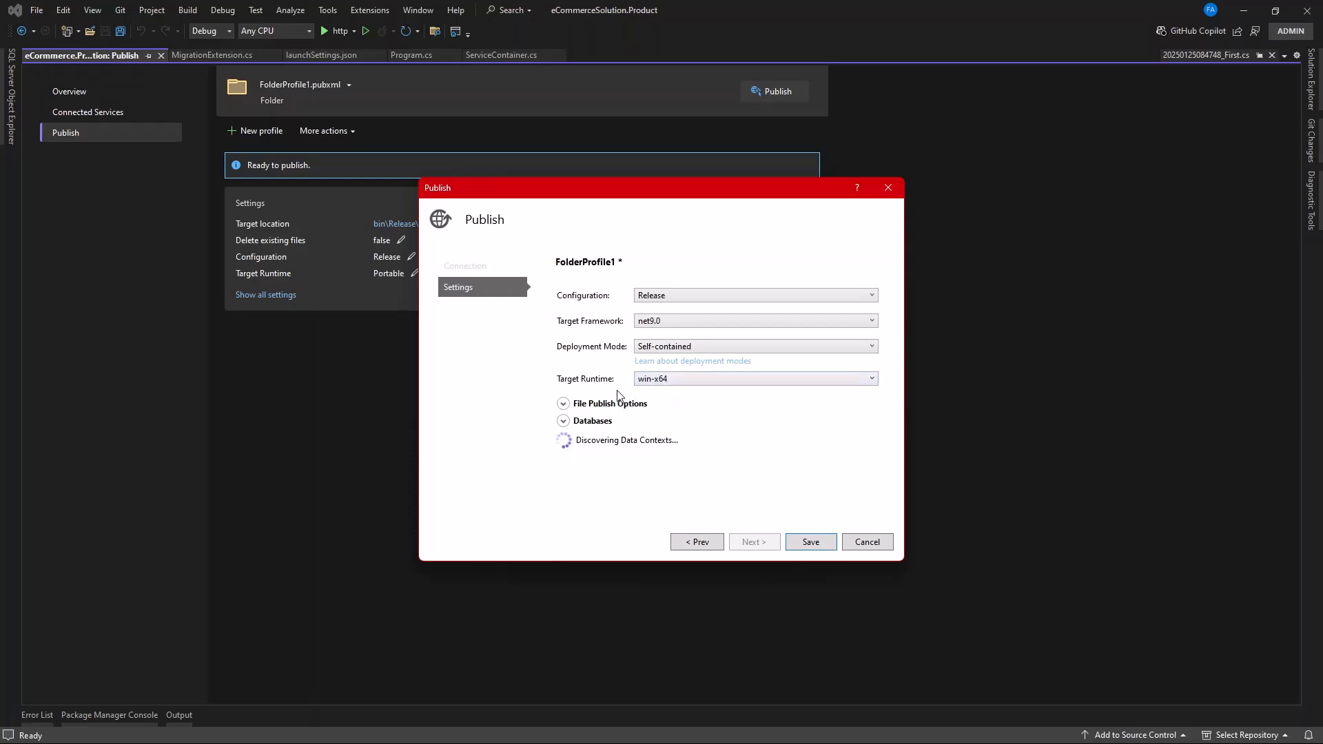
{"action": "key", "text": "Escape"}
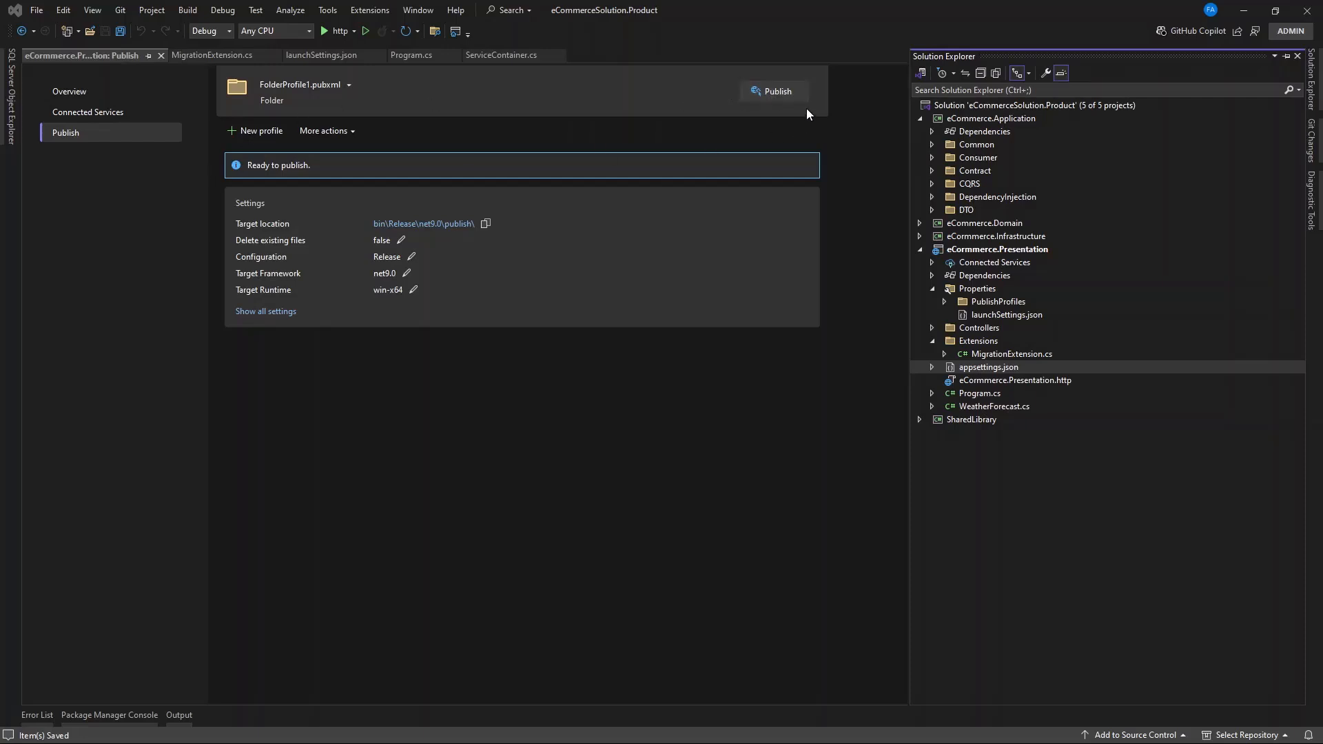
- Publish the eCommerce.Presentation project with the folder profile and open the resulting publish folder in File Explorer
{"action": "left_click", "coordinate": [766, 93]}
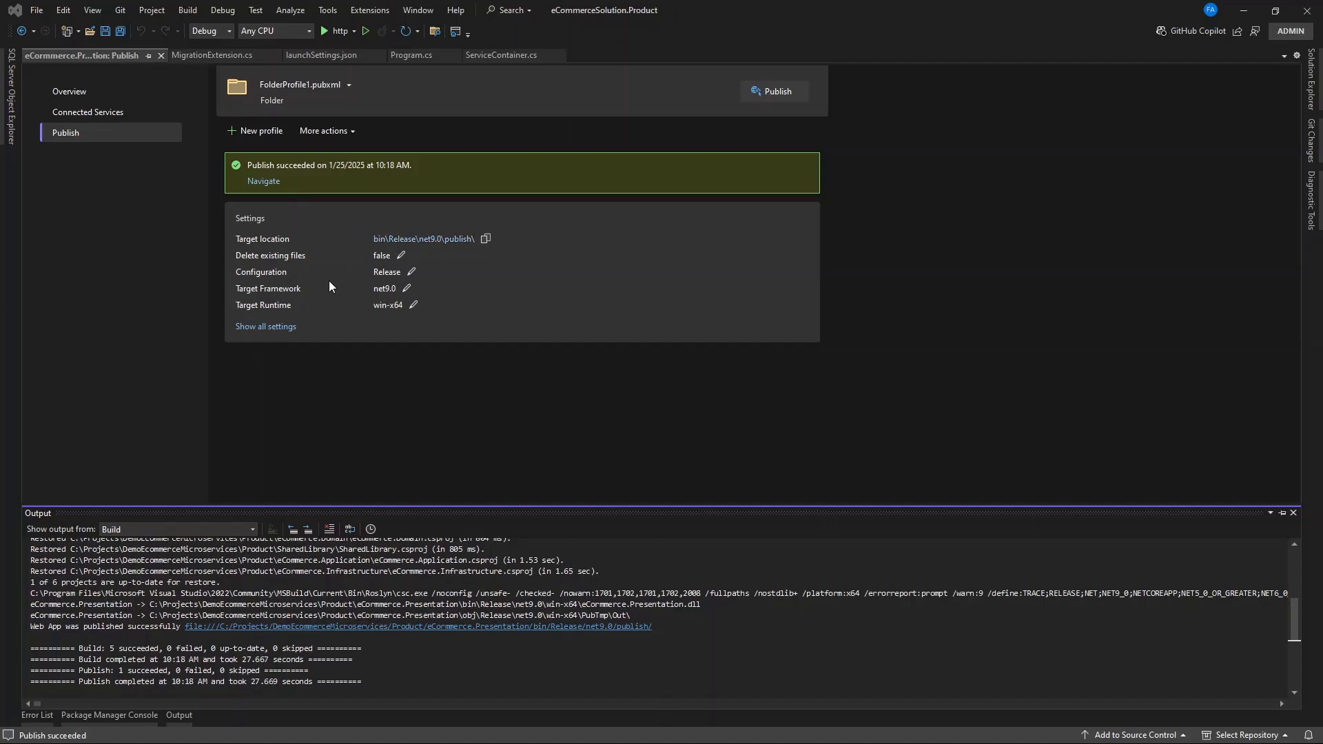
{"action": "left_click", "coordinate": [264, 181]}
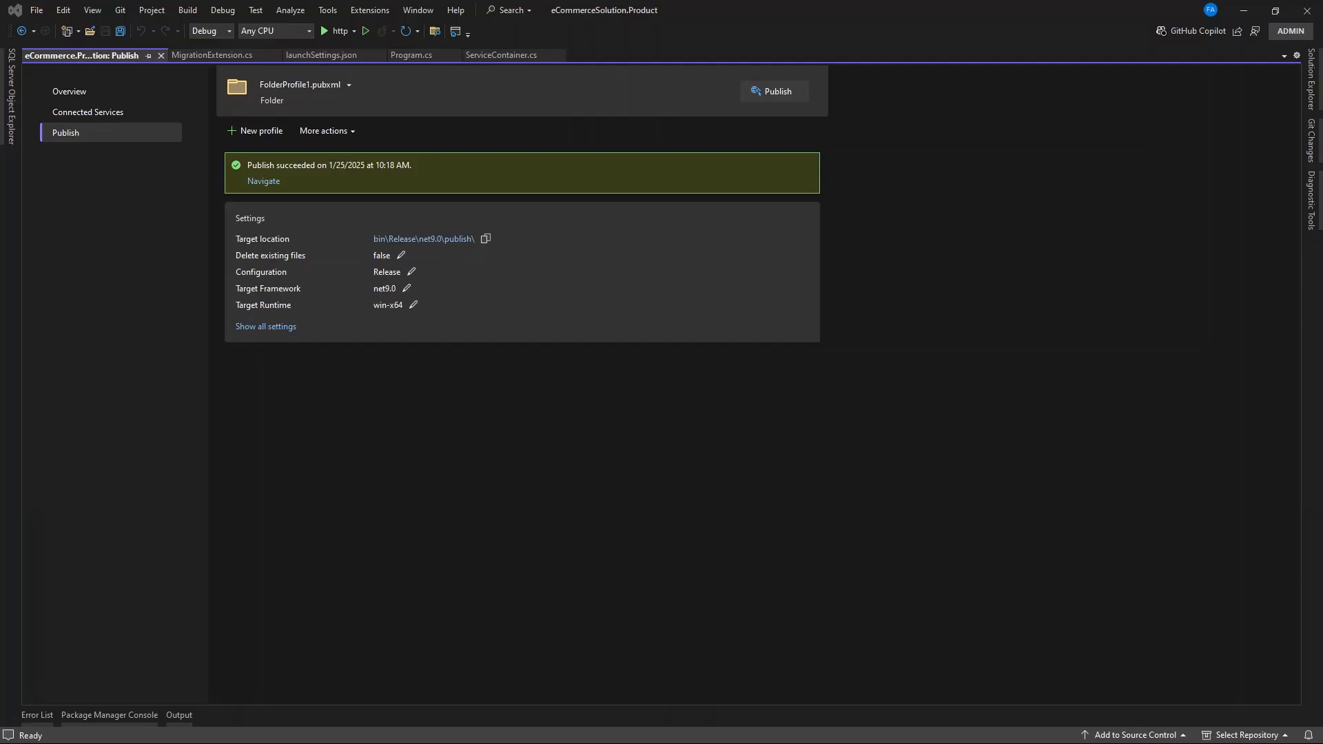
{"action": "left_click_drag", "start_coordinate": [0, 202], "coordinate": [525, 206]}
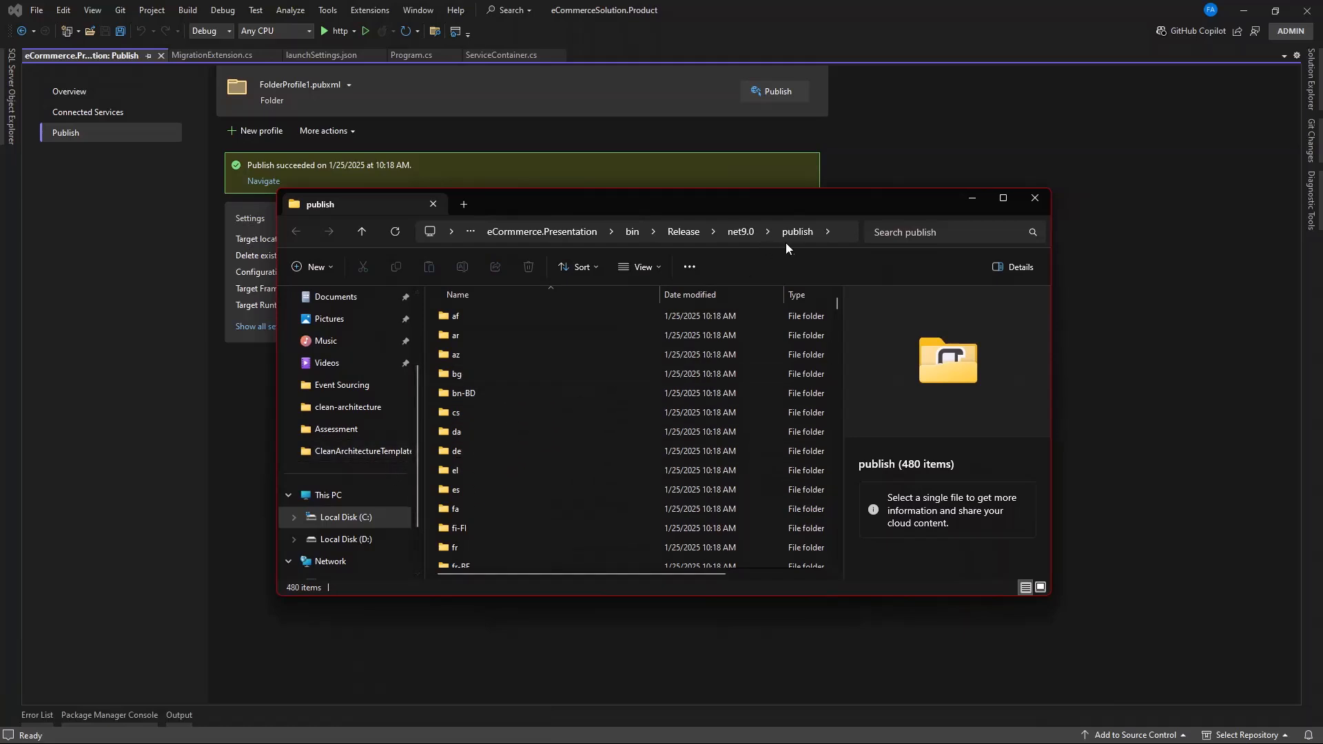
- Trace the published output's location from the eCommerce.Presentation folder through bin, Release and net9.0 into publish
{"action": "left_click", "coordinate": [738, 231]}
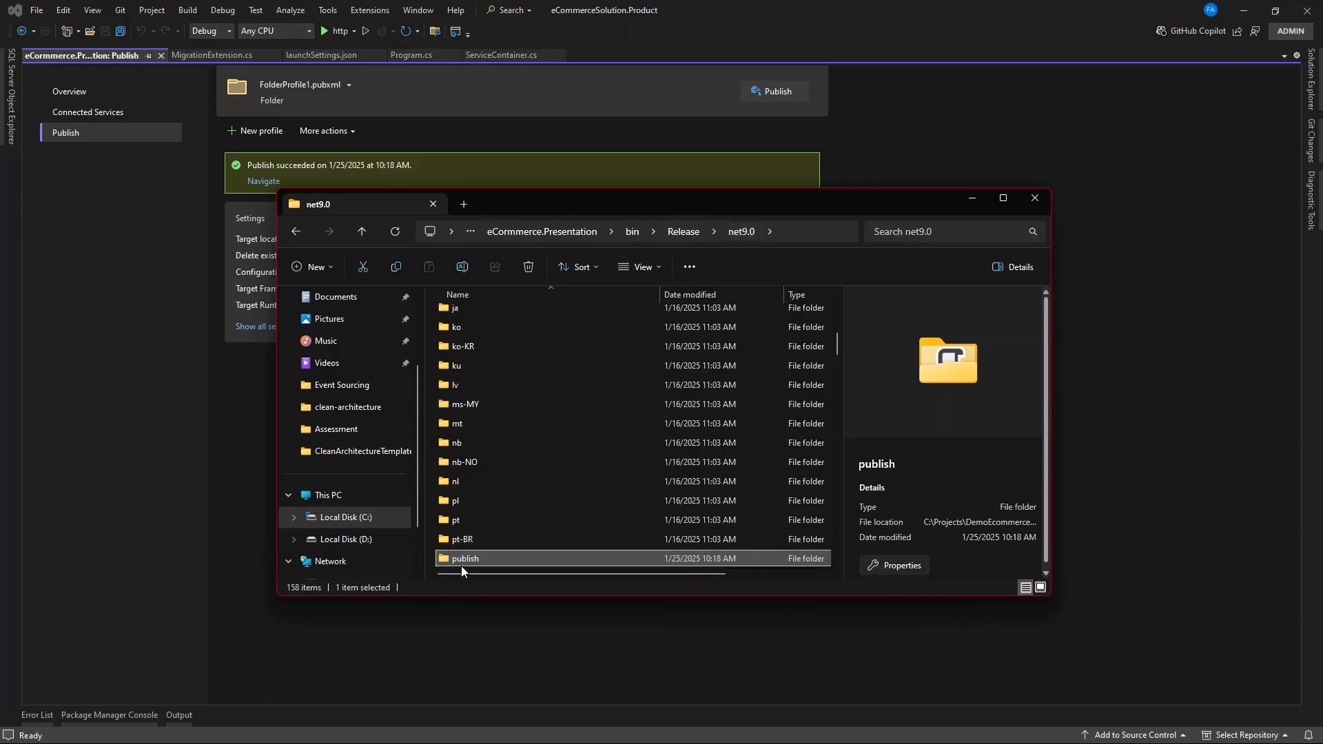
{"action": "left_click", "coordinate": [681, 233]}
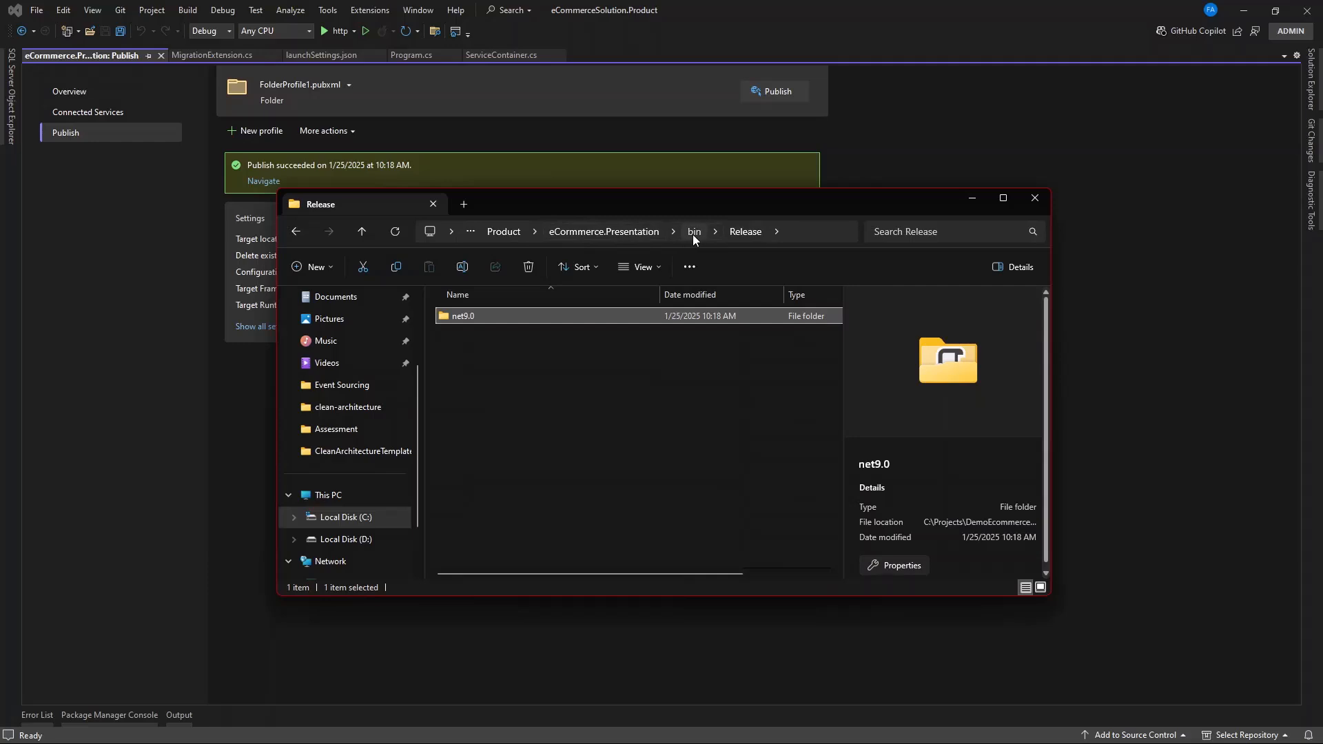
{"action": "left_click", "coordinate": [693, 233]}
{"action": "left_click", "coordinate": [635, 233]}
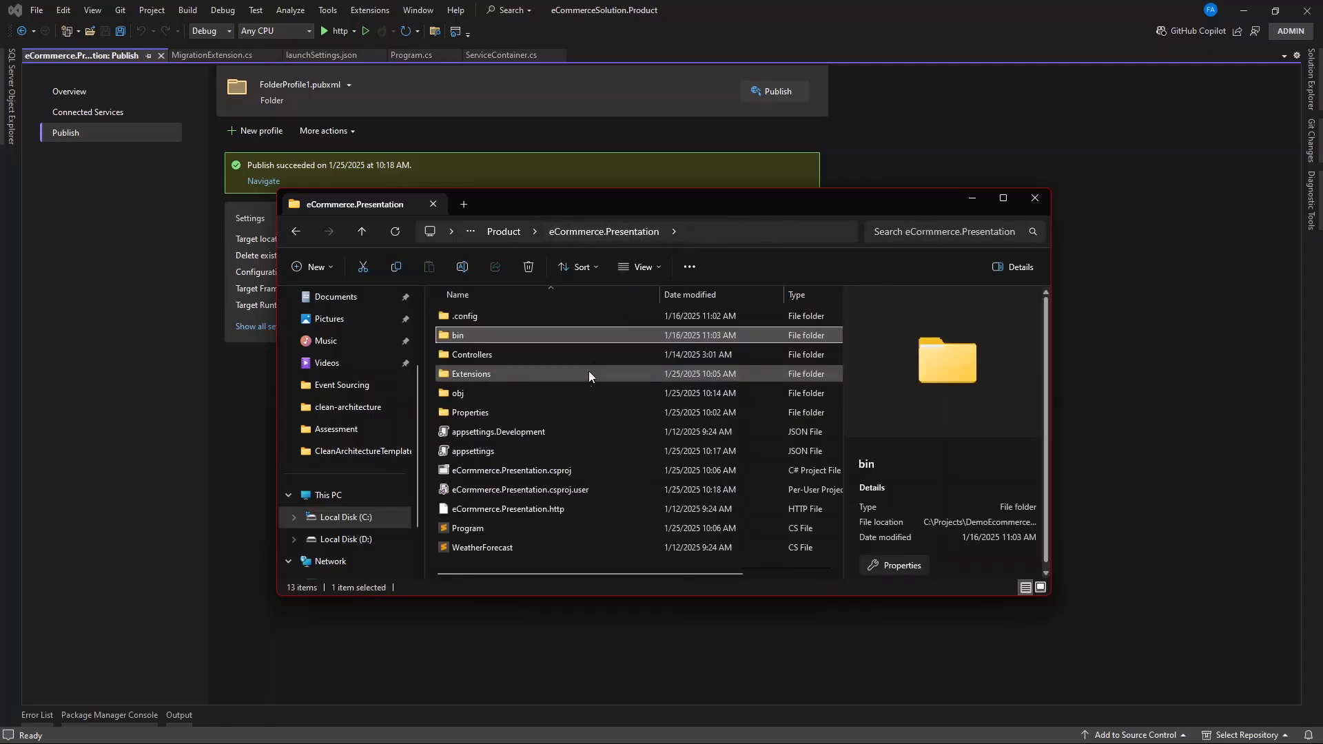
{"action": "double_click", "coordinate": [459, 336]}
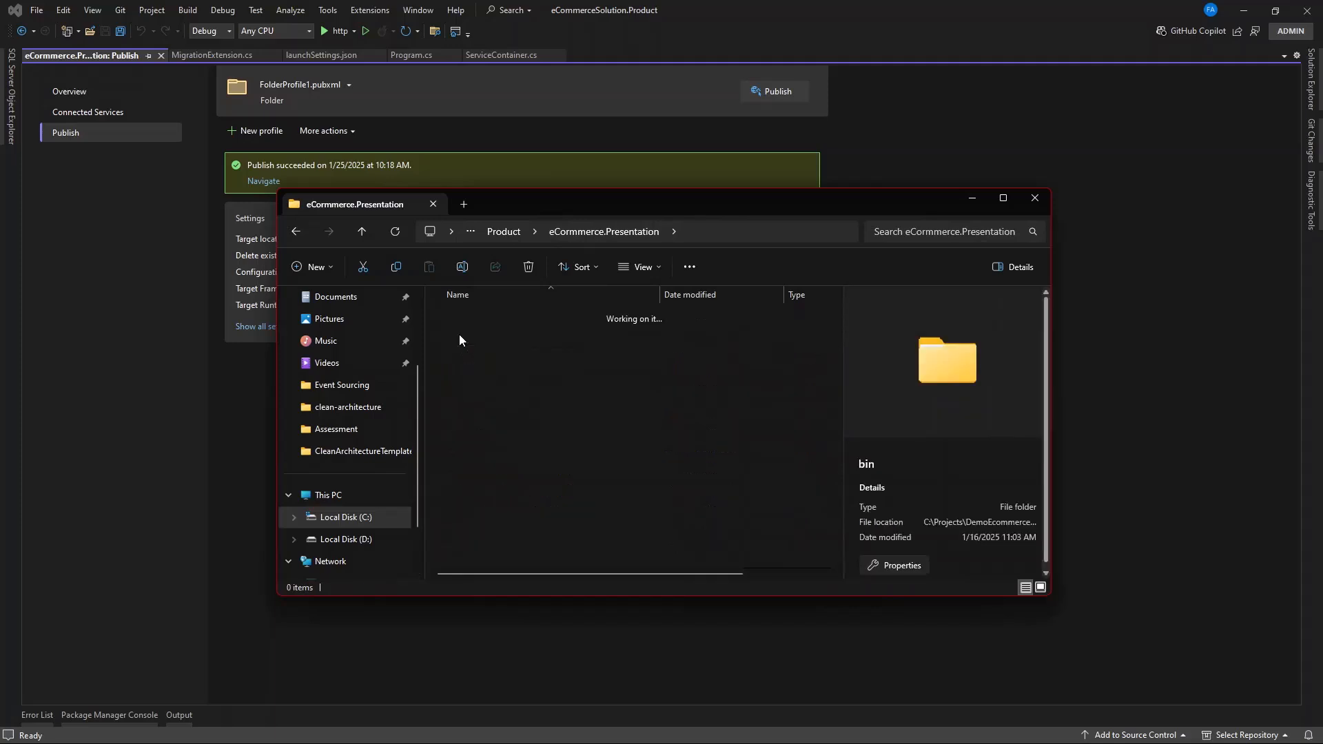
{"action": "double_click", "coordinate": [466, 335]}
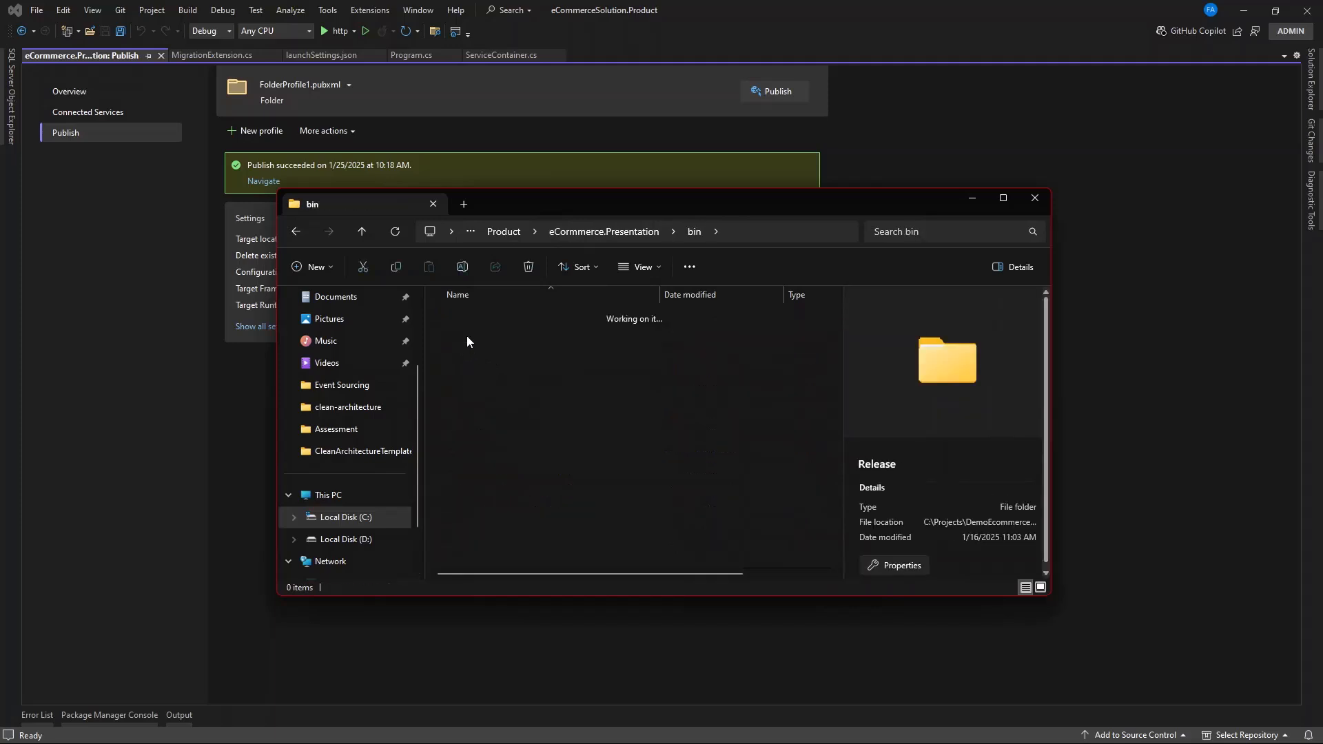
{"action": "left_click", "coordinate": [460, 317]}
{"action": "double_click", "coordinate": [461, 316]}
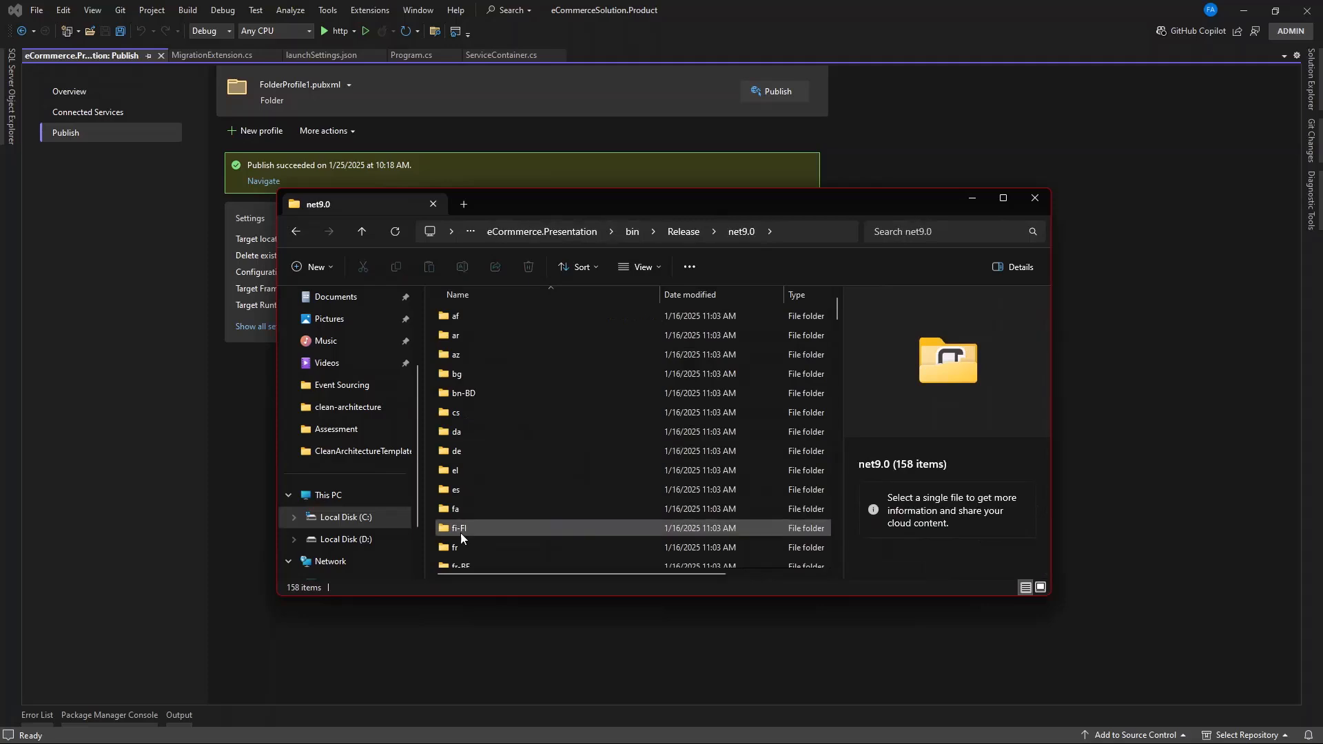
{"action": "scroll", "coordinate": [452, 503], "scroll_direction": "down", "scroll_amount": 5}
{"action": "scroll", "coordinate": [455, 539], "scroll_direction": "down", "scroll_amount": 10}
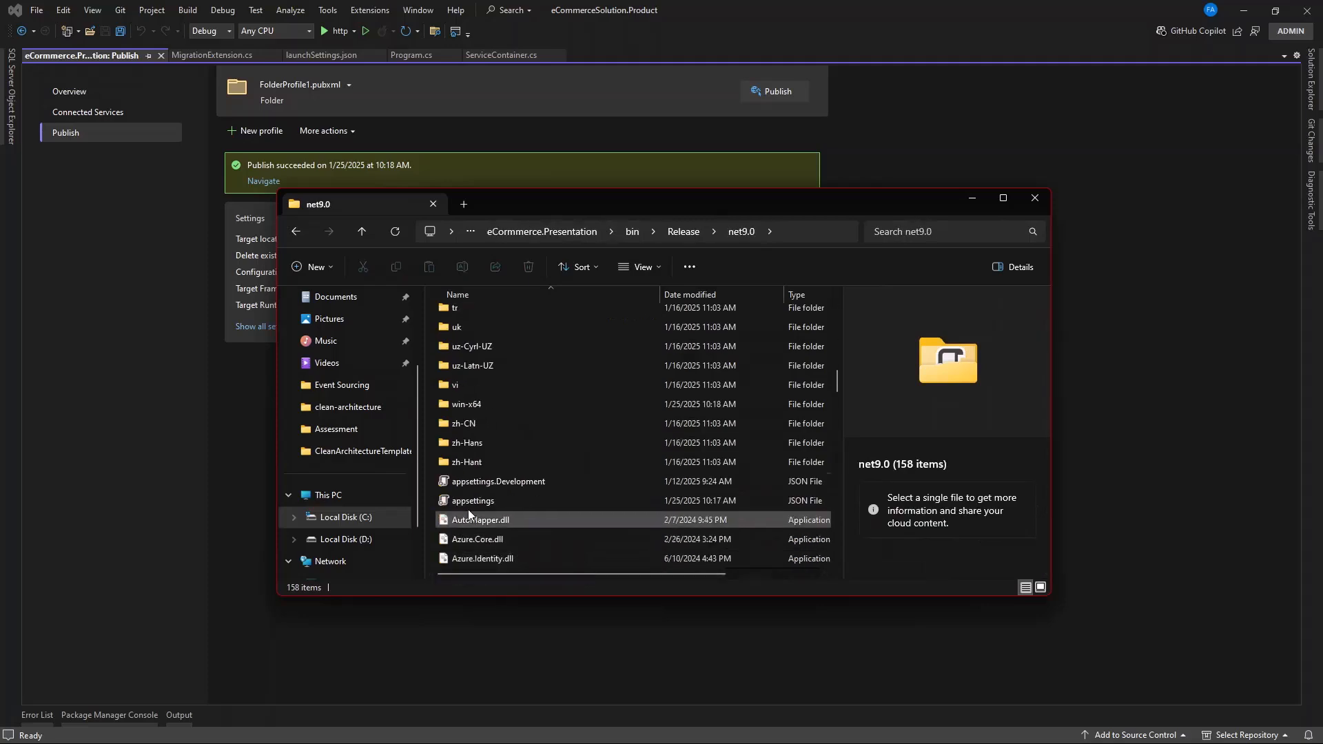
{"action": "left_click", "coordinate": [462, 423]}
{"action": "key", "text": "p"}
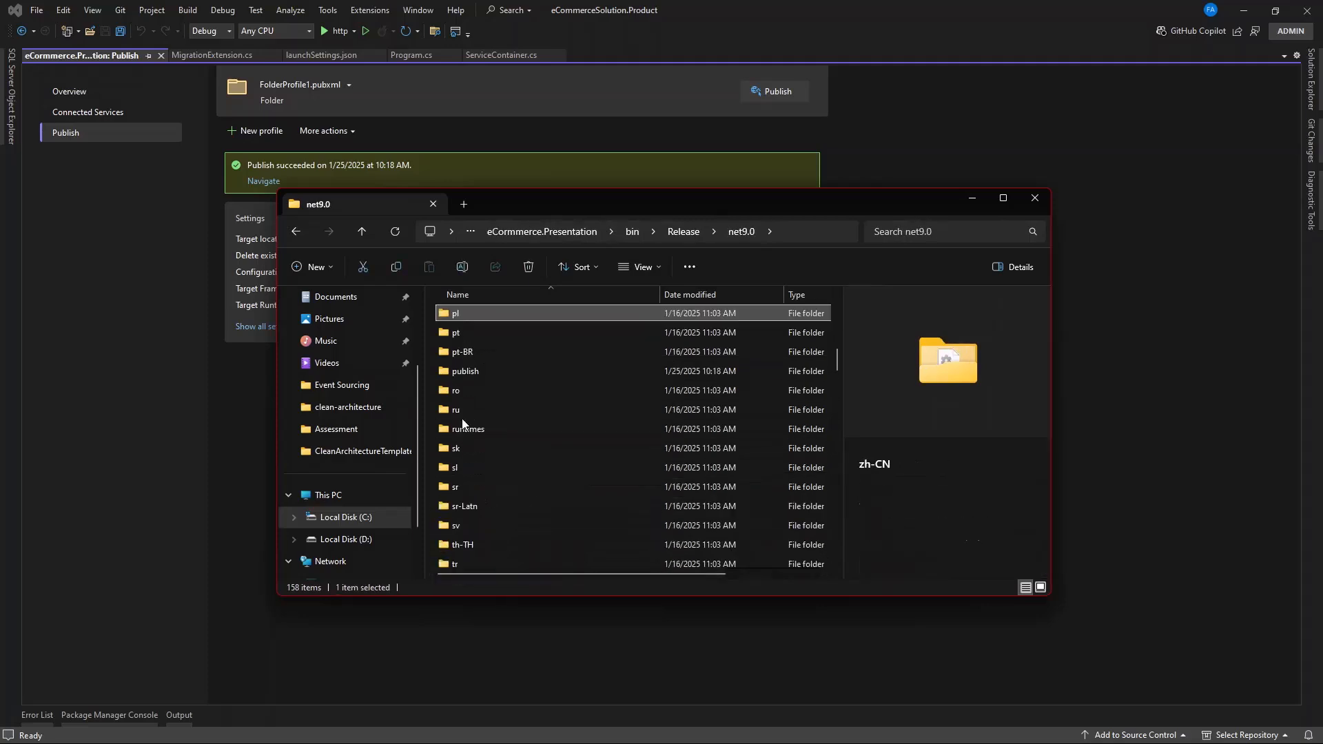
{"action": "double_click", "coordinate": [466, 373]}
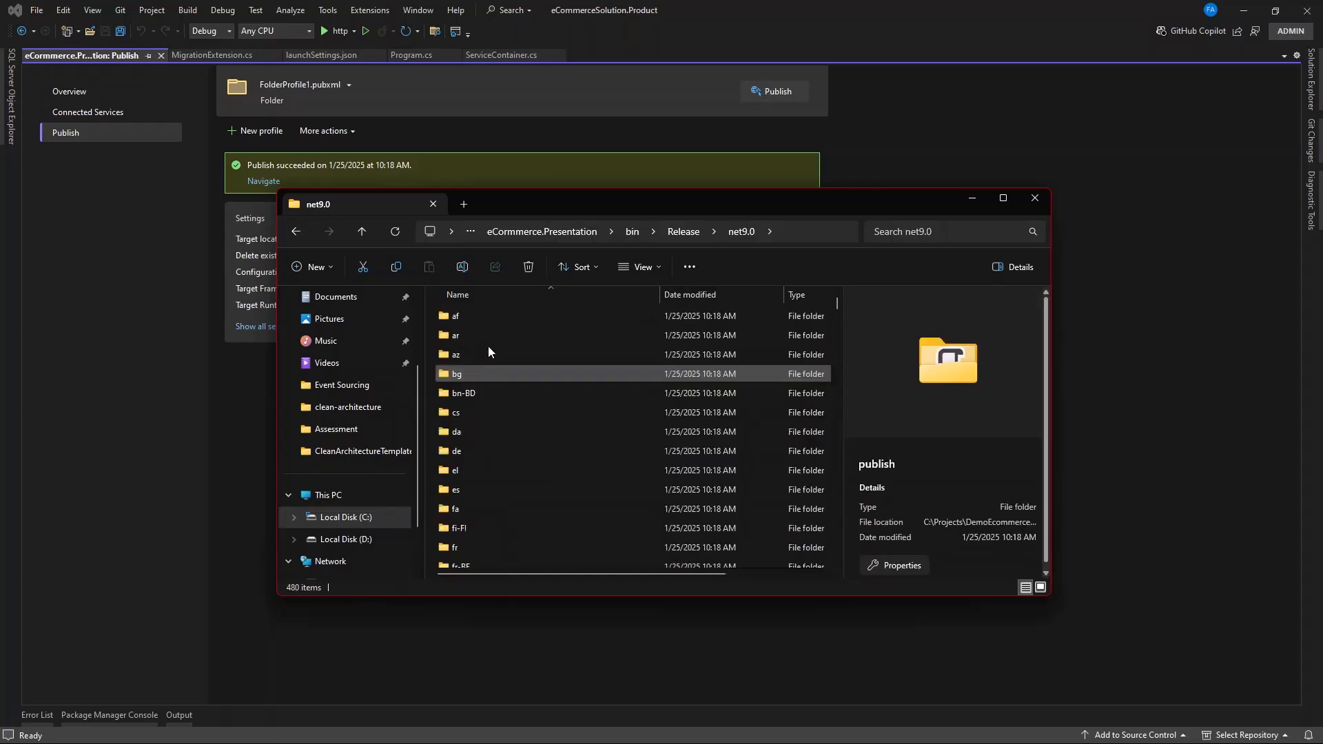
{"action": "left_click", "coordinate": [295, 231]}
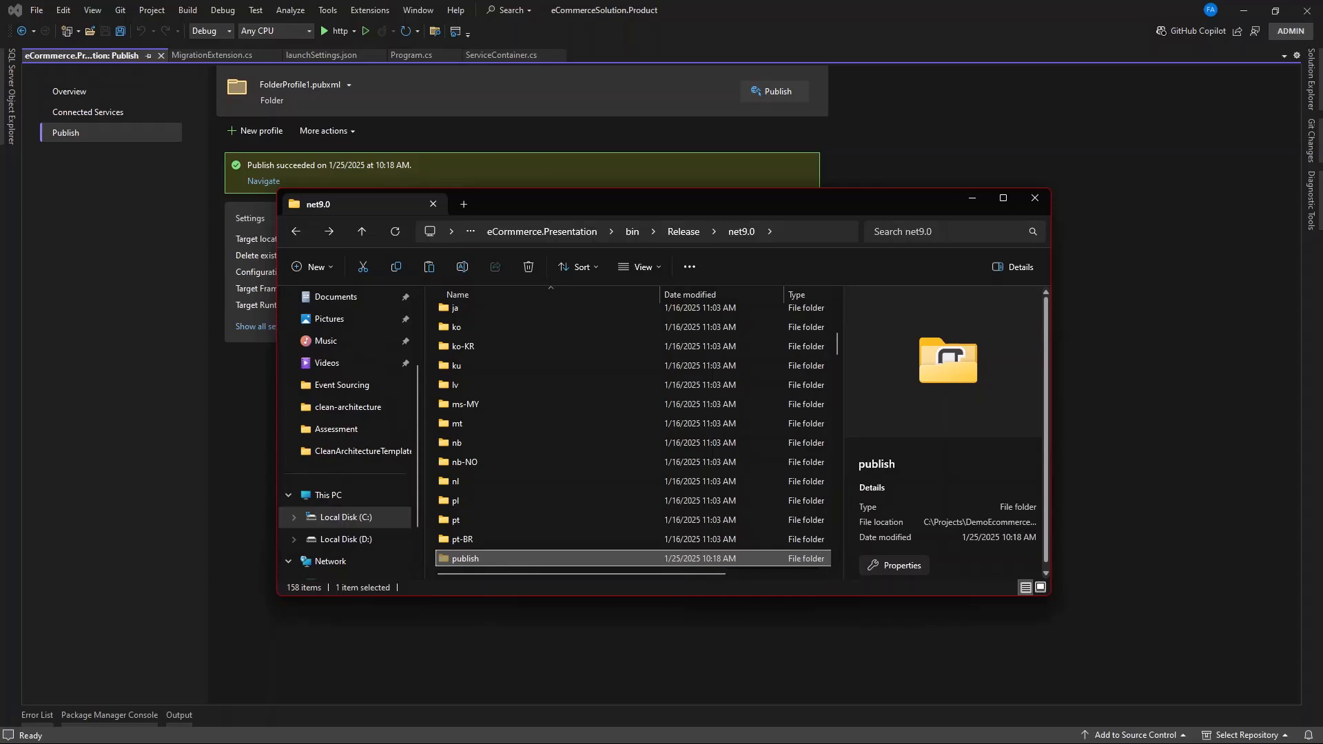
{"action": "key", "text": "alt+Tab"}
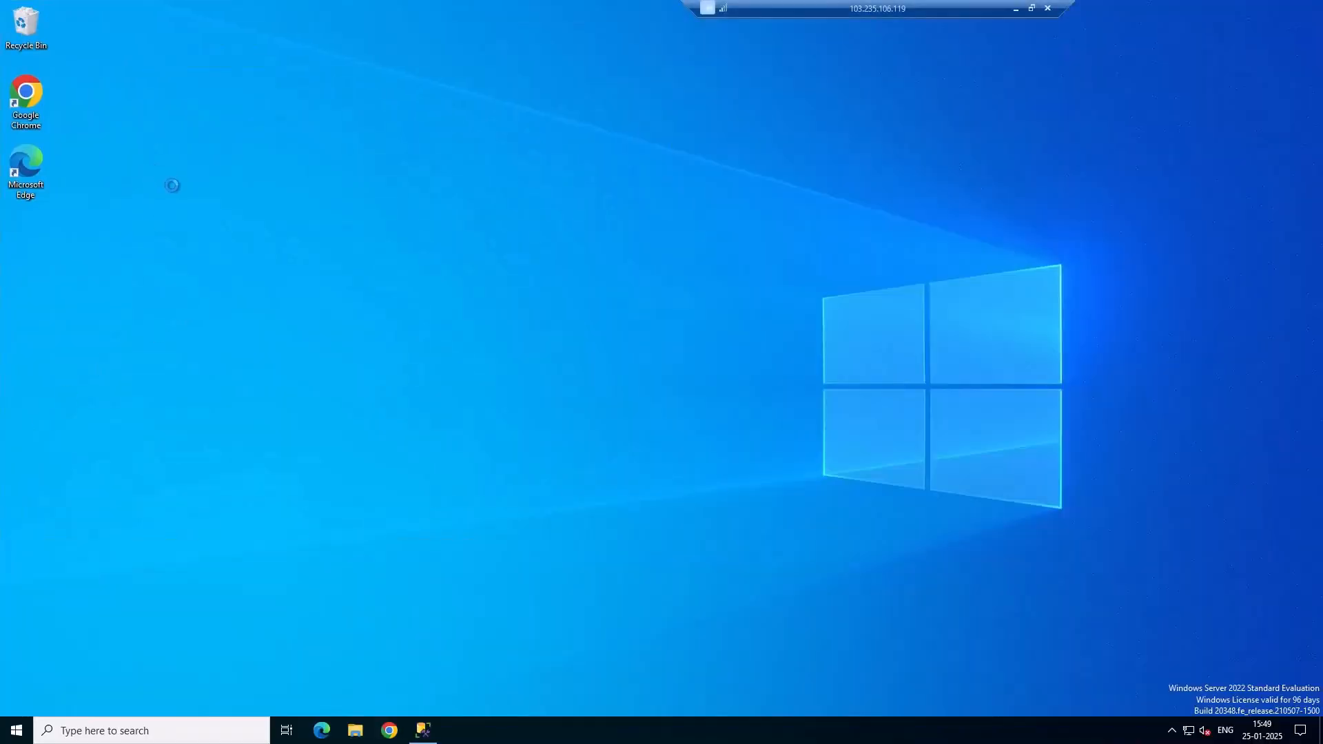
{"action": "right_click", "coordinate": [139, 167]}
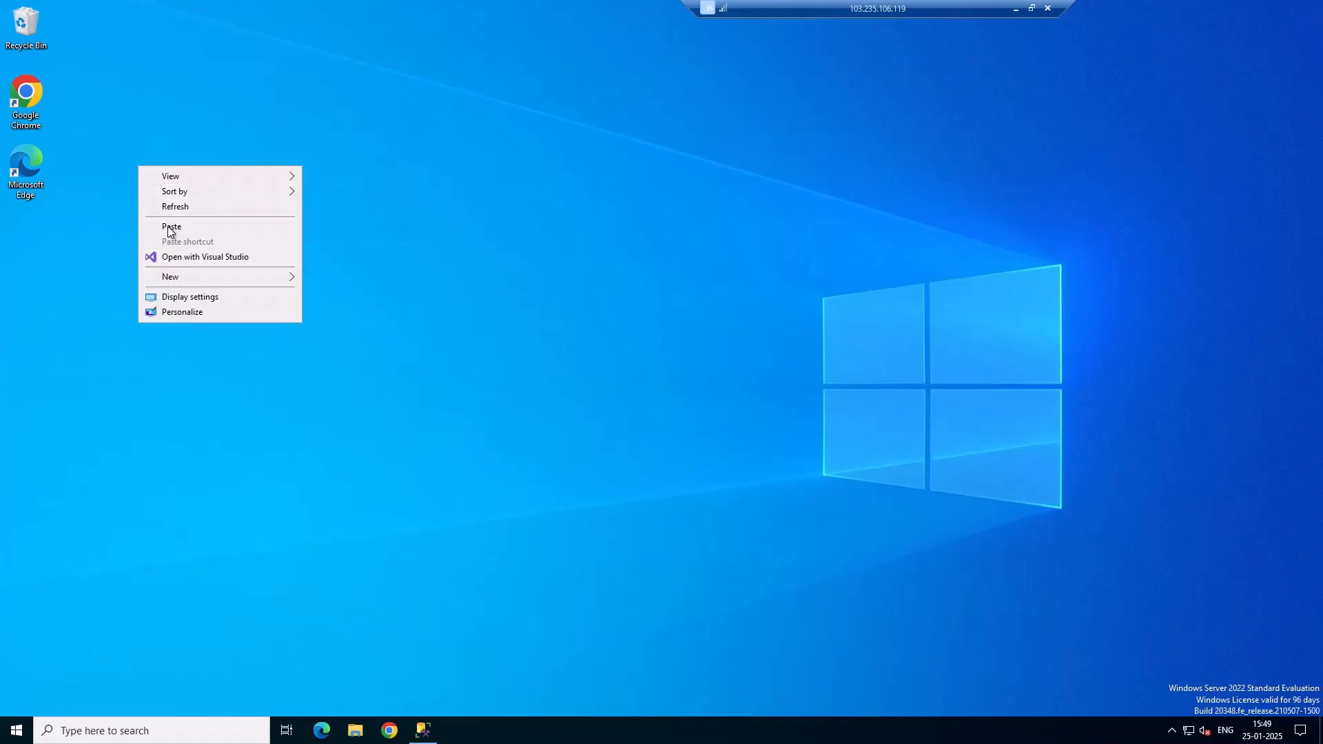
{"action": "left_click", "coordinate": [171, 230]}
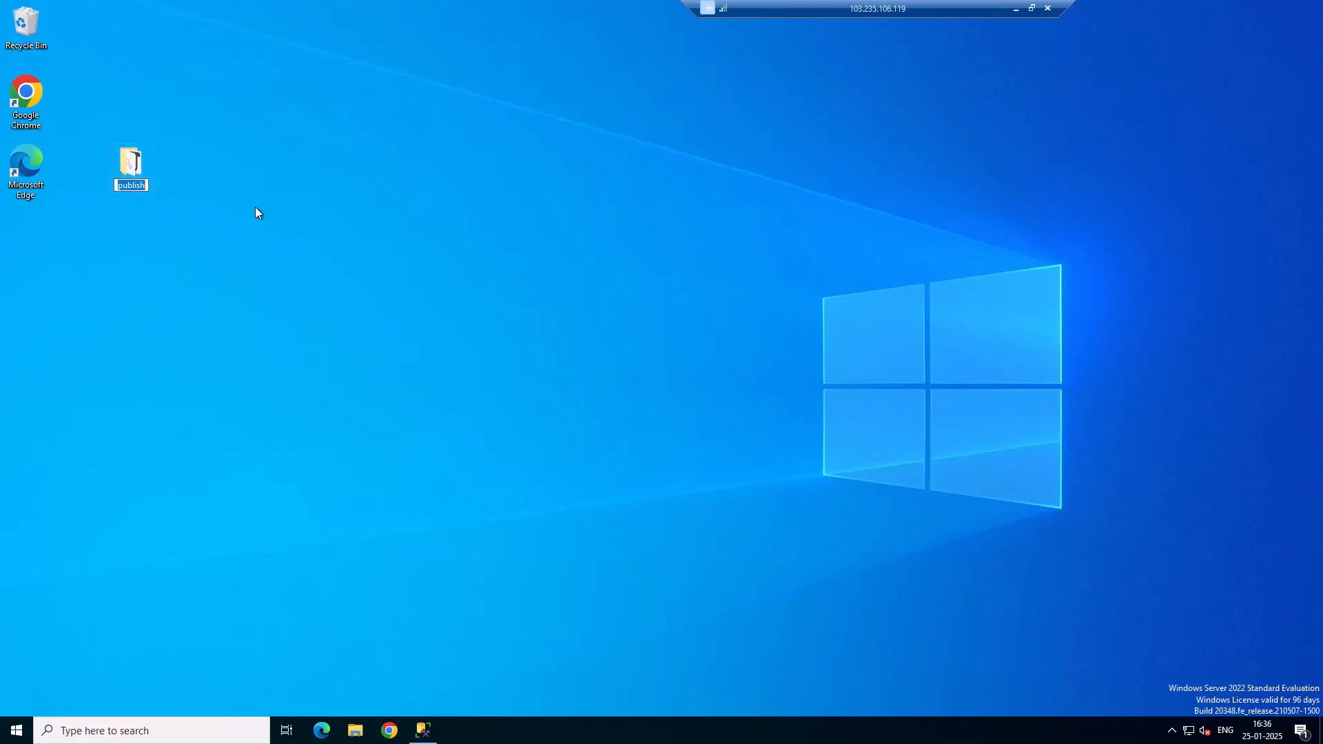
{"action": "type", "text": "ProductApi"}
{"action": "key", "text": "Return"}
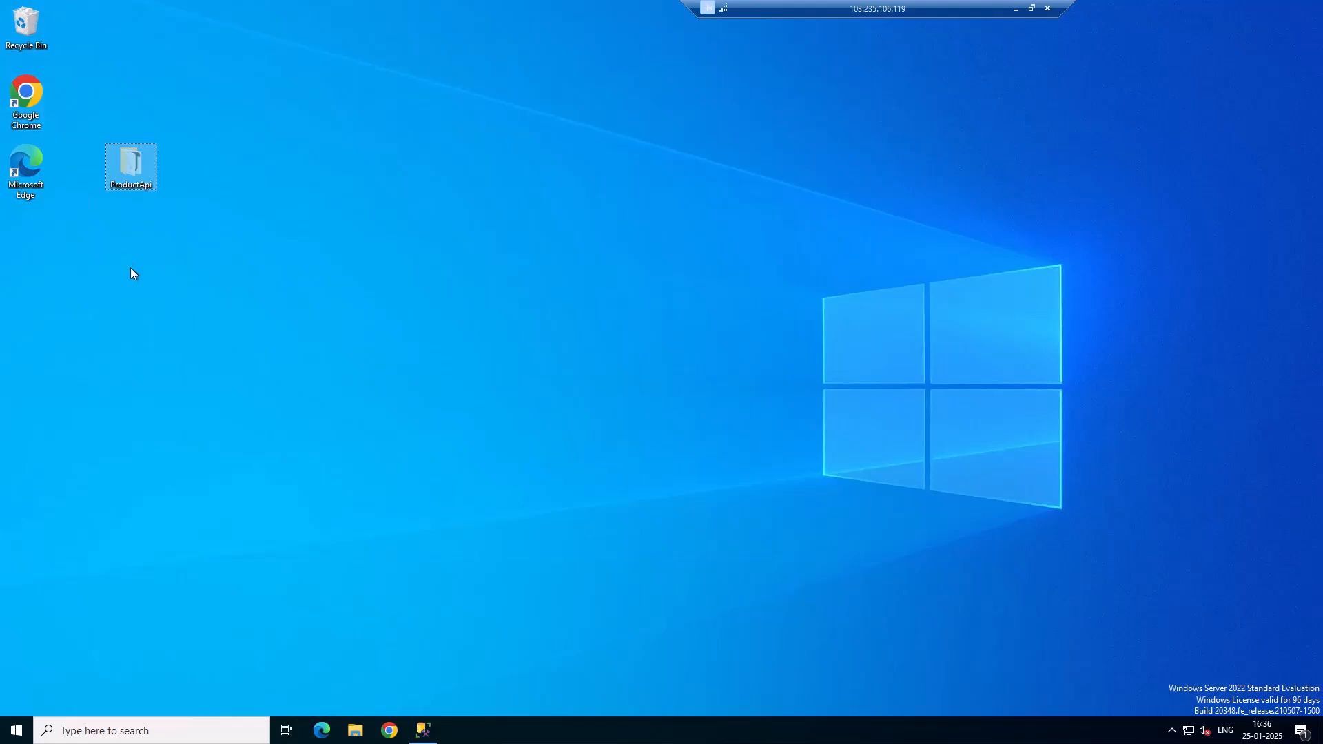
- Move the ProductApi folder from the remote server's desktop to the root of Local Disk (C:)
{"action": "key", "text": "super+e"}
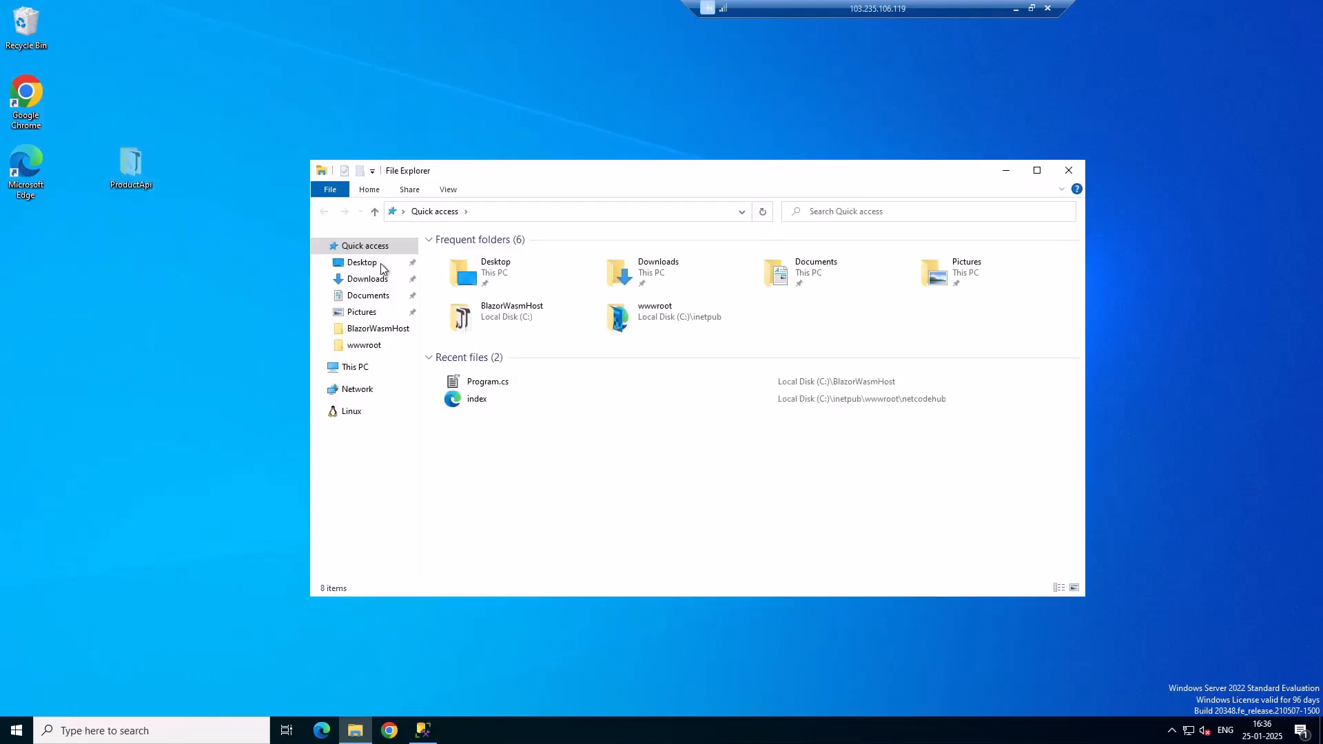
{"action": "left_click", "coordinate": [353, 372]}
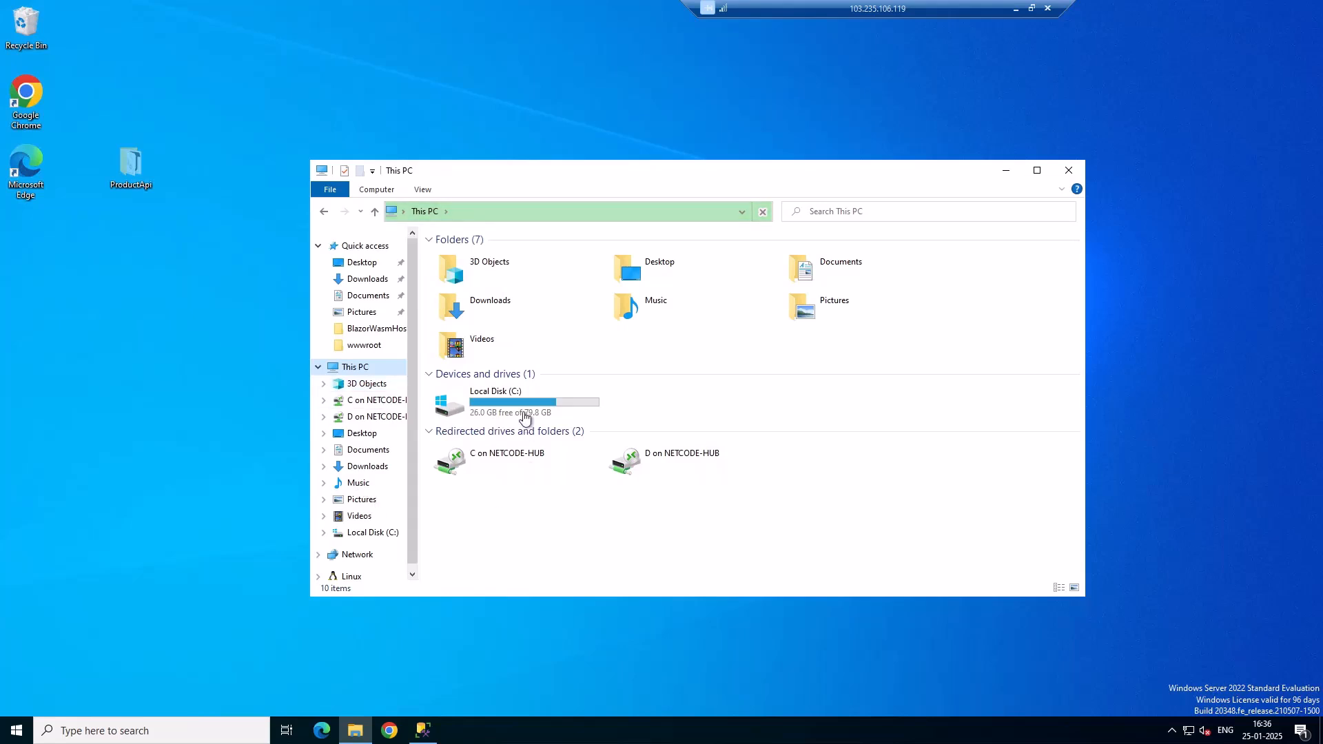
{"action": "double_click", "coordinate": [513, 411]}
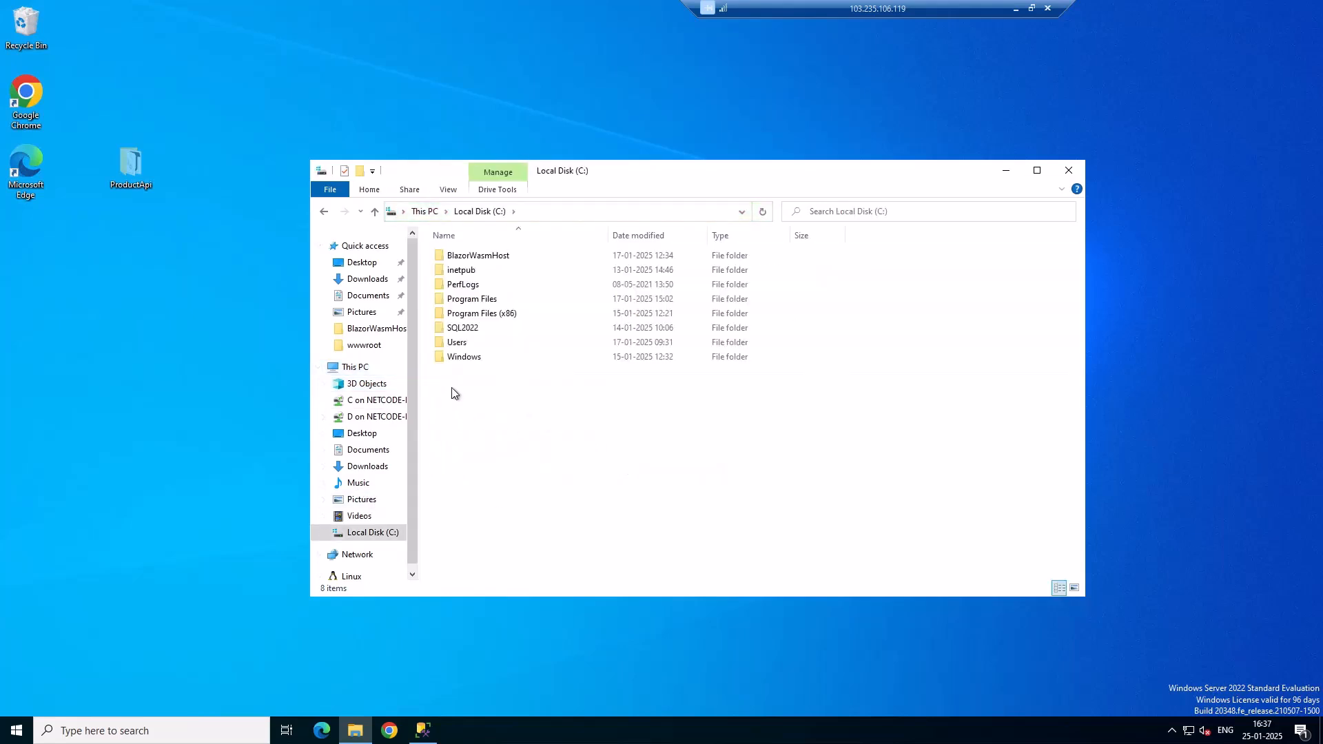
{"action": "key", "text": "ctrl+v"}
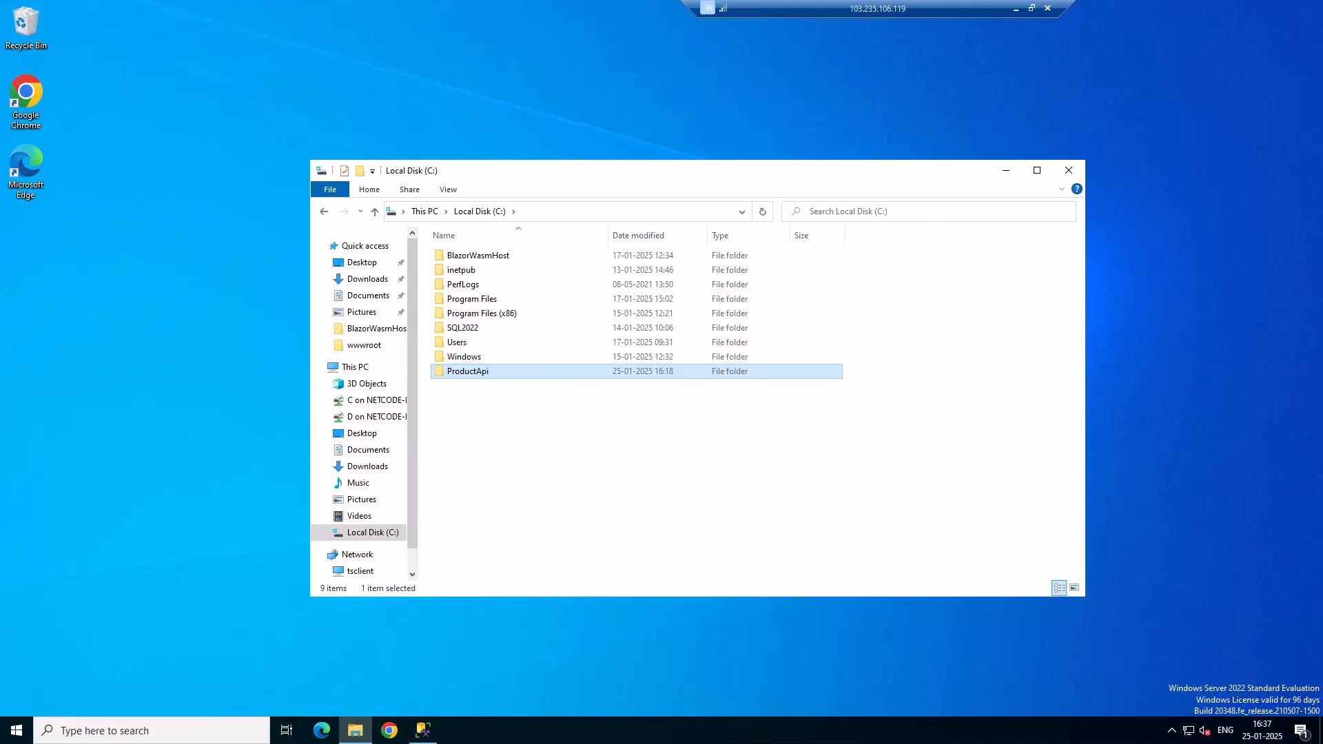
- Search Google in Chrome for "download .net runtime" and view Microsoft's page of all .NET 9.0 downloads
{"action": "left_click", "coordinate": [25, 102]}
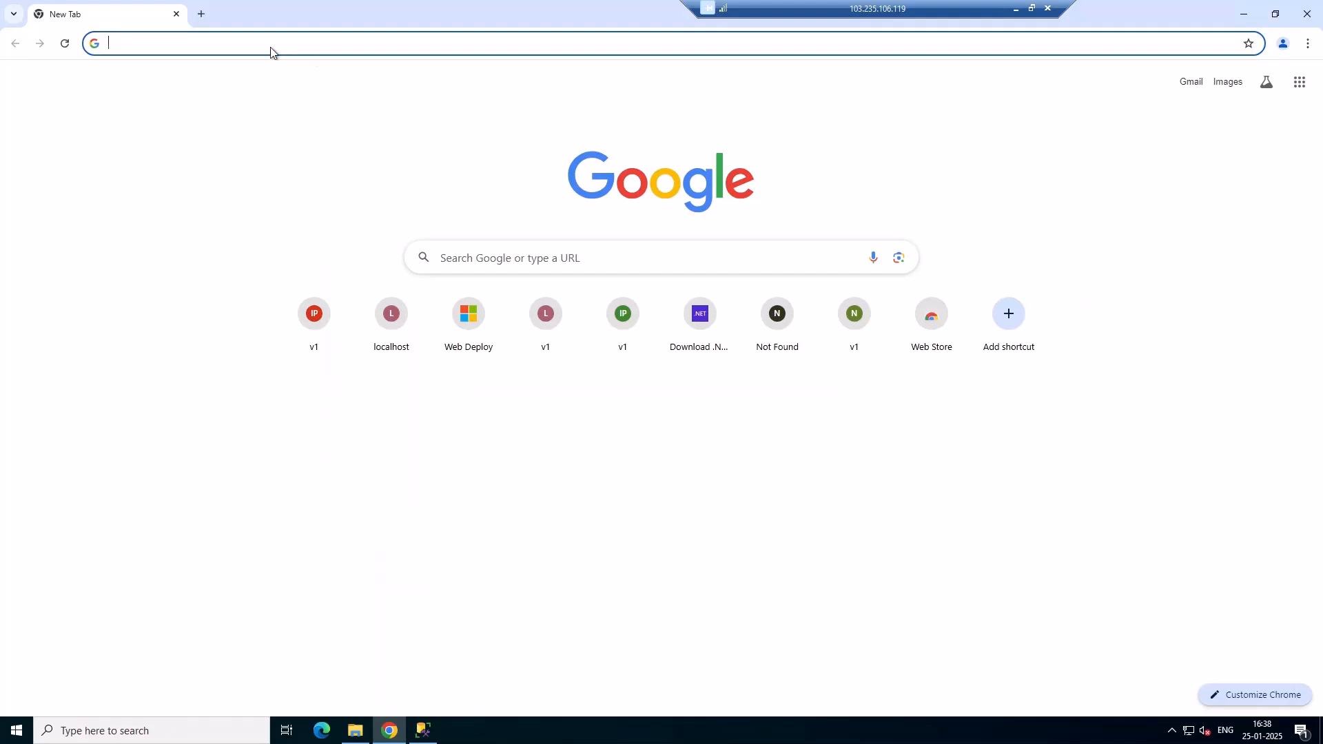
{"action": "left_click", "coordinate": [312, 45]}
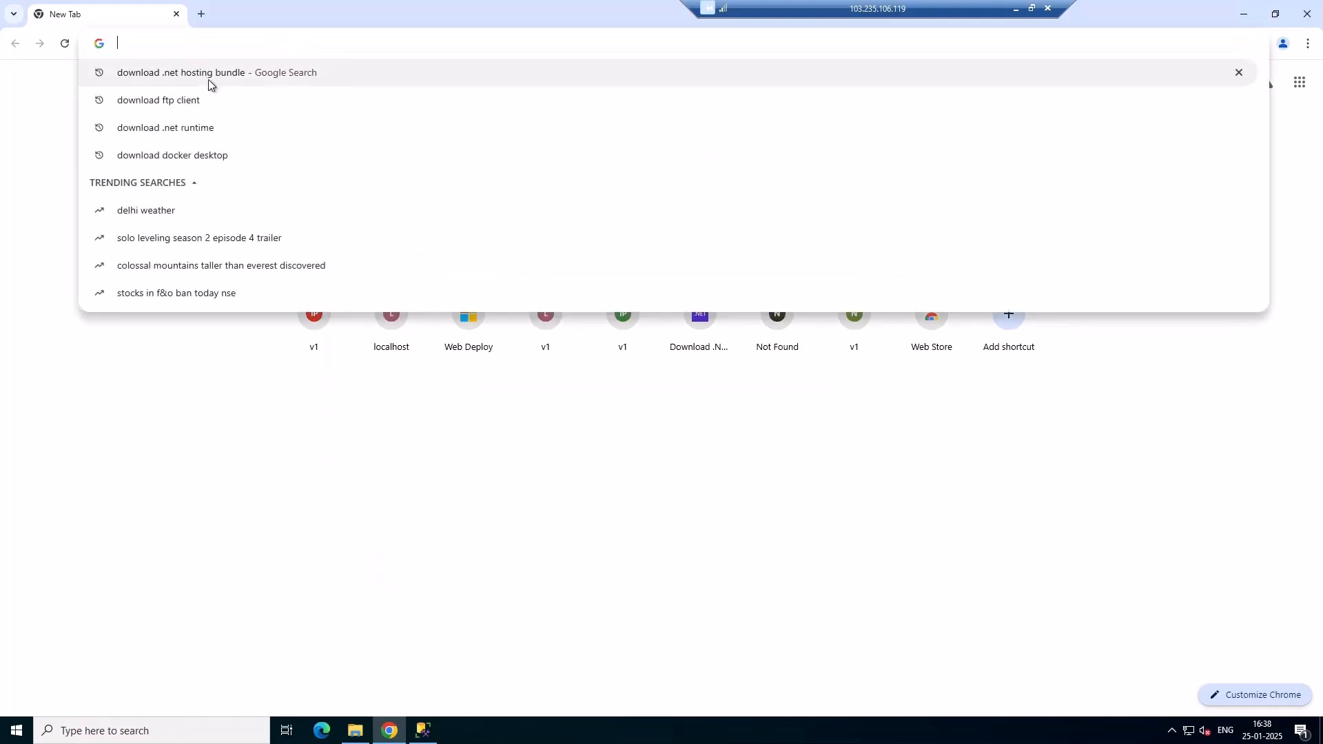
{"action": "left_click", "coordinate": [163, 126]}
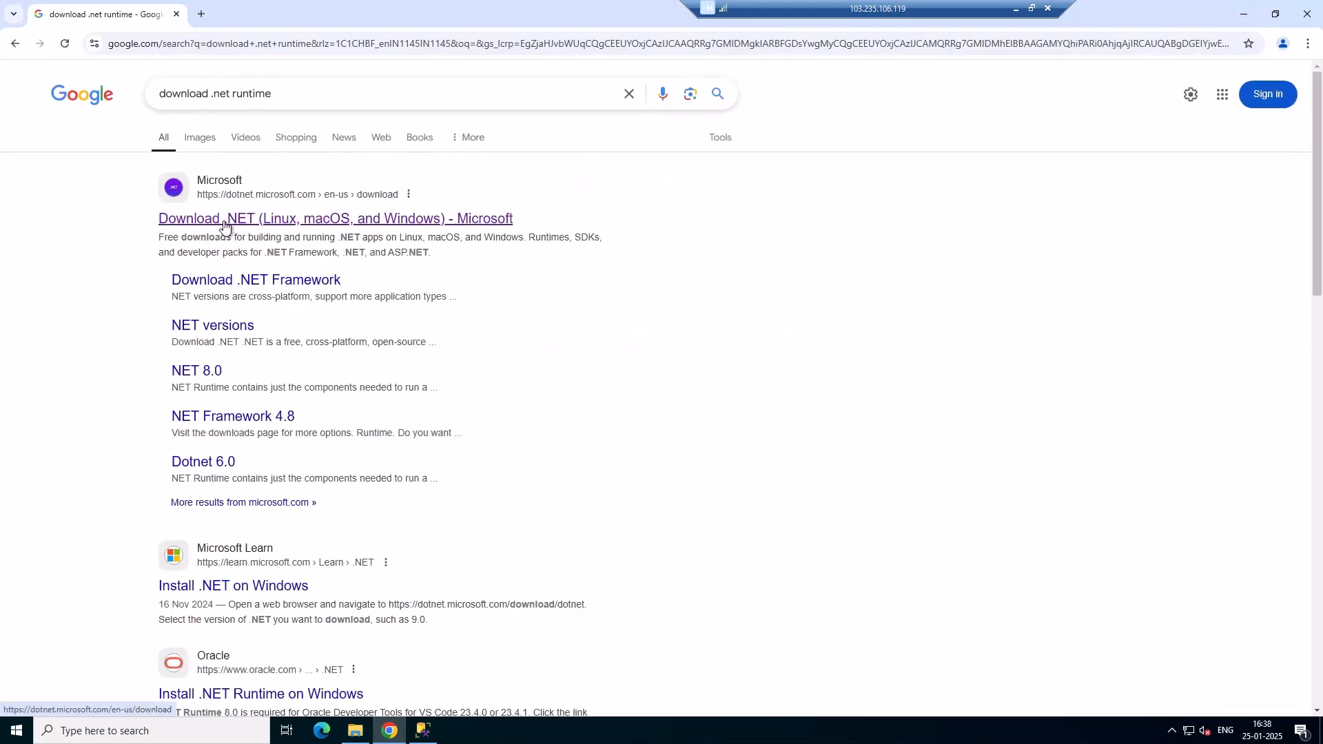
{"action": "left_click", "coordinate": [232, 227]}
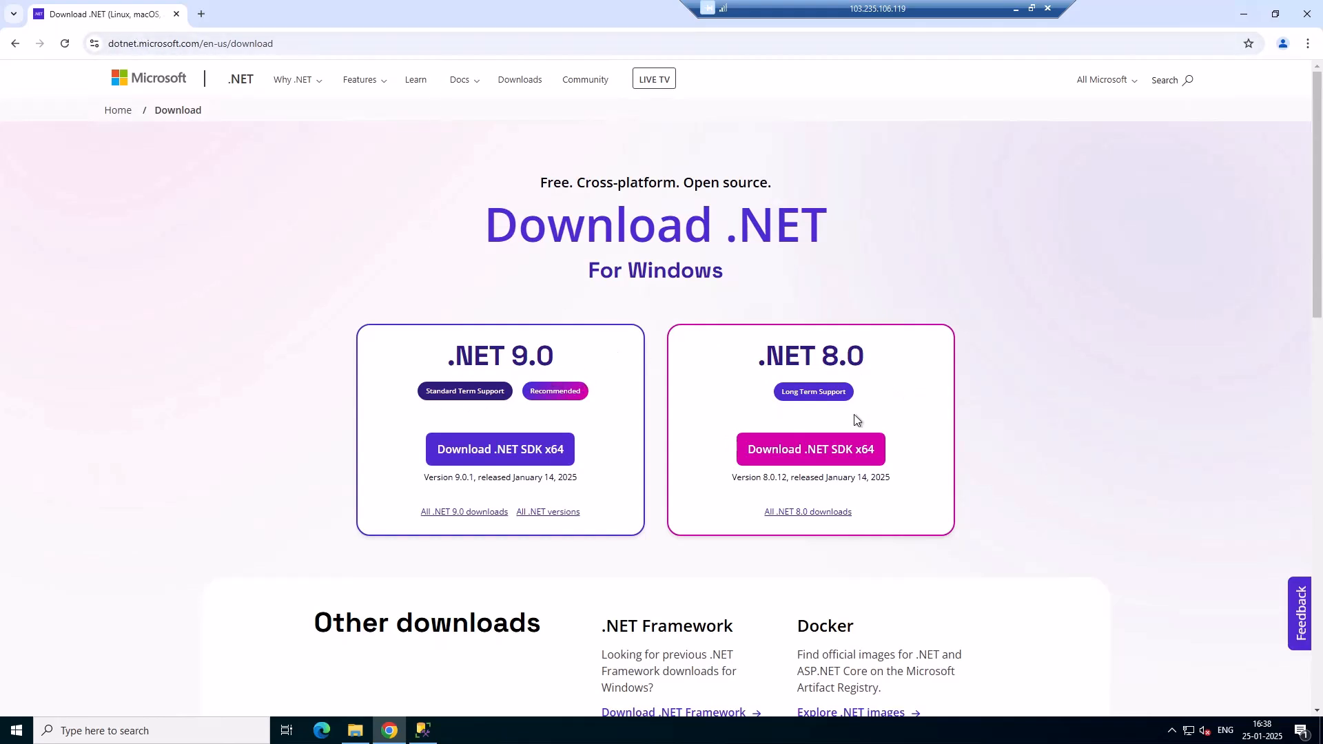
{"action": "left_click", "coordinate": [467, 522]}
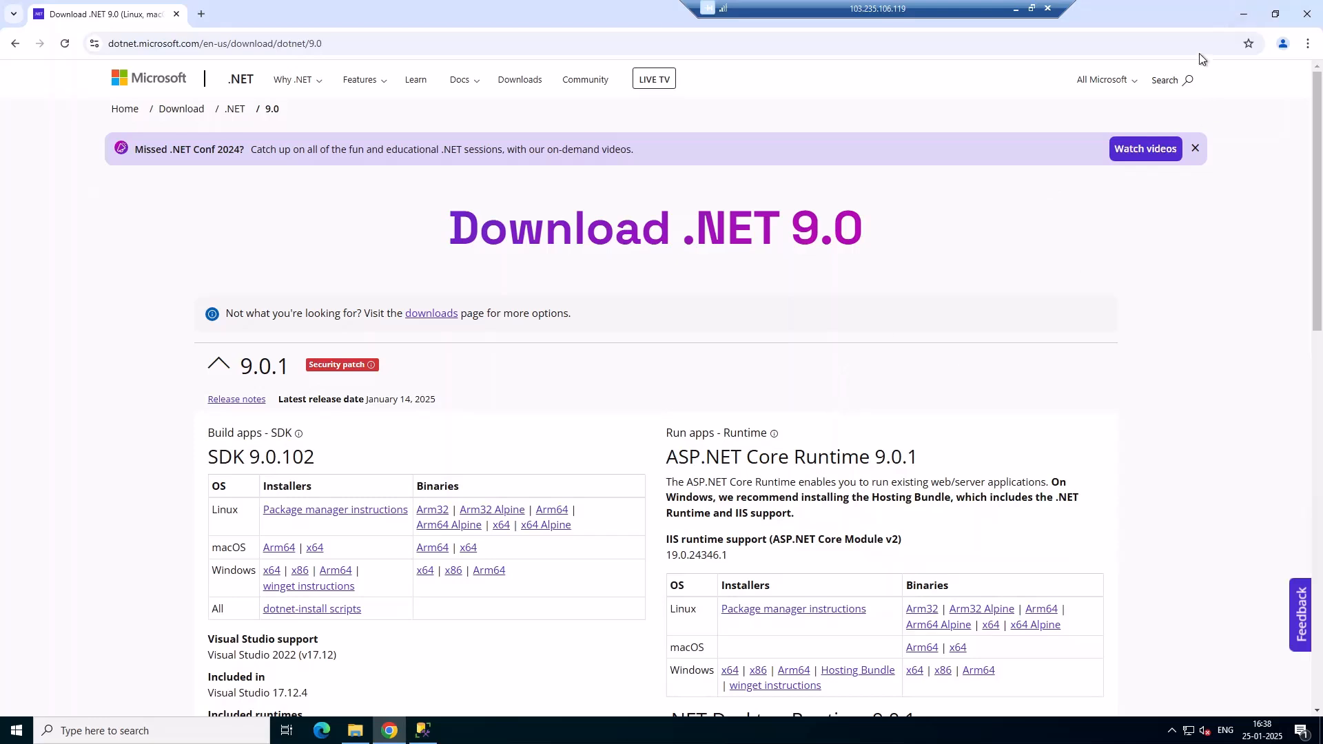
{"action": "left_click", "coordinate": [1243, 18]}
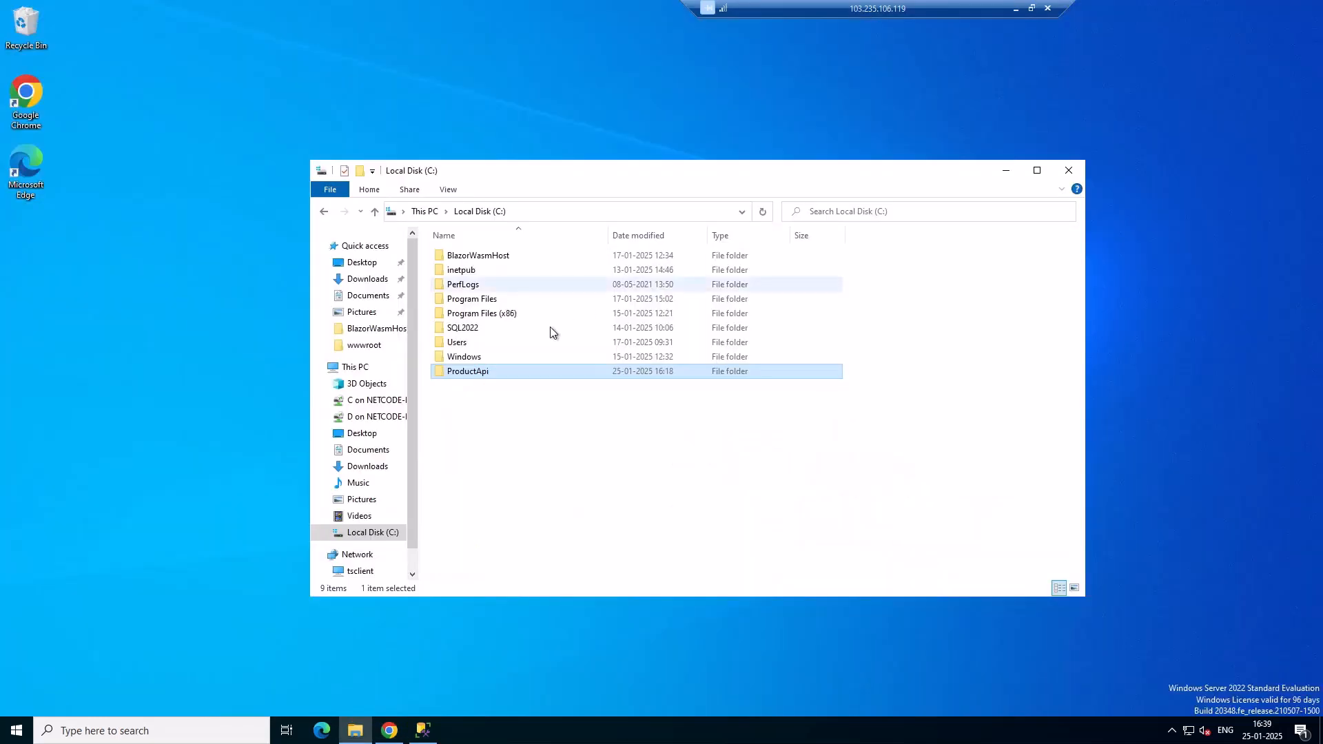
- Start Windows PowerShell as administrator on the remote server
{"action": "right_click", "coordinate": [493, 417]}
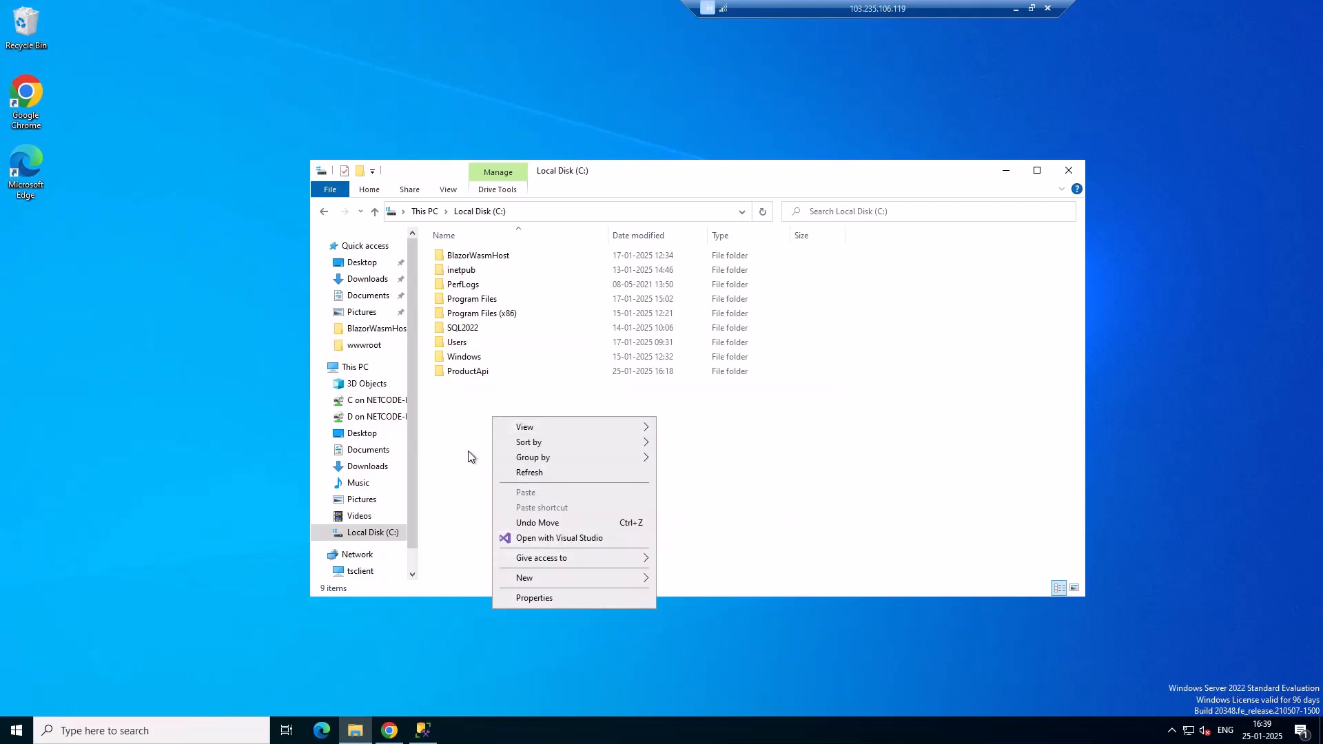
{"action": "left_click", "coordinate": [729, 490]}
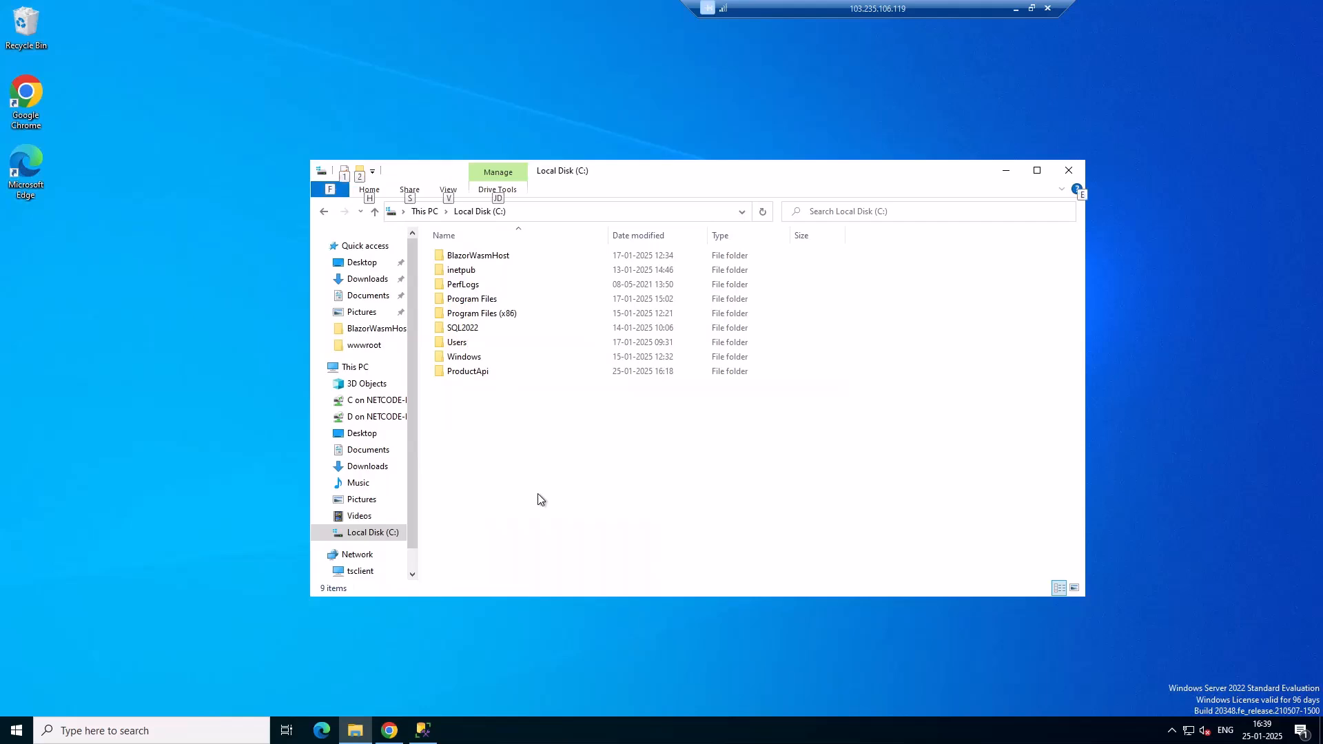
{"action": "key", "text": "super"}
{"action": "type", "text": "powe"}
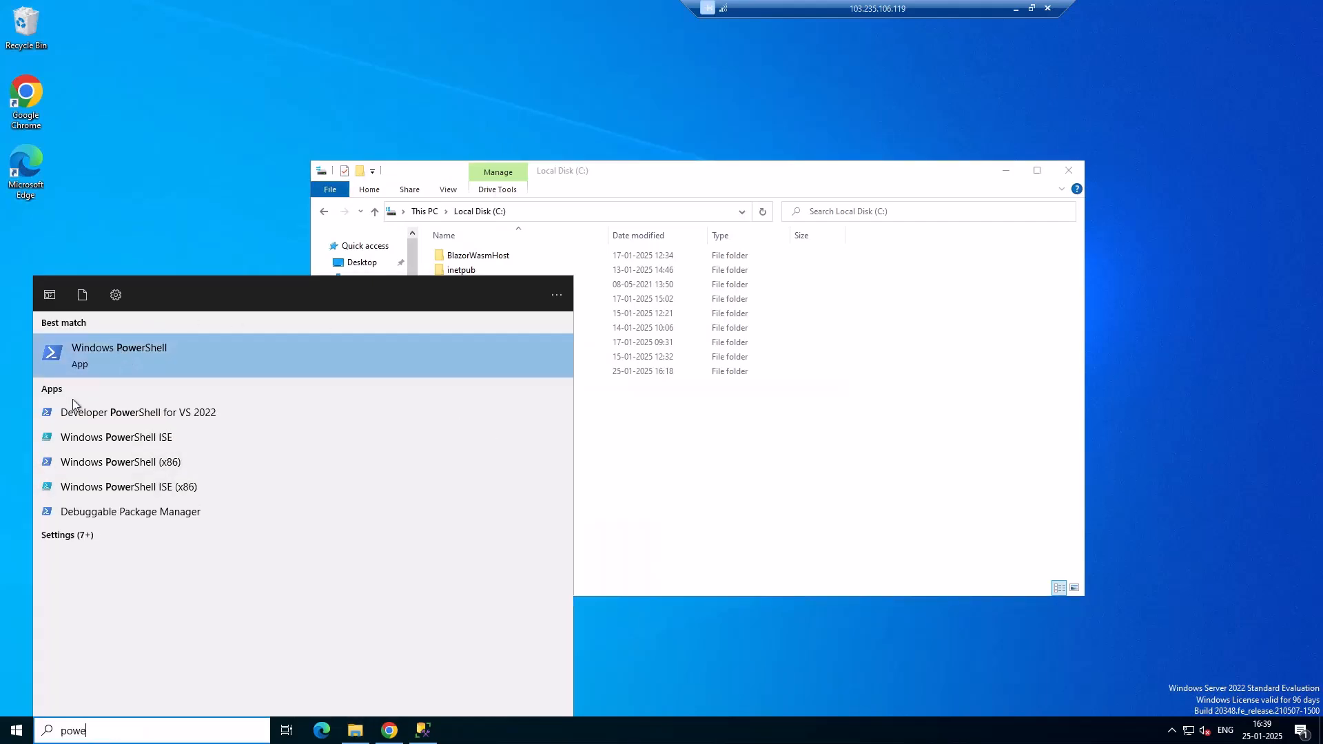
{"action": "right_click", "coordinate": [129, 358]}
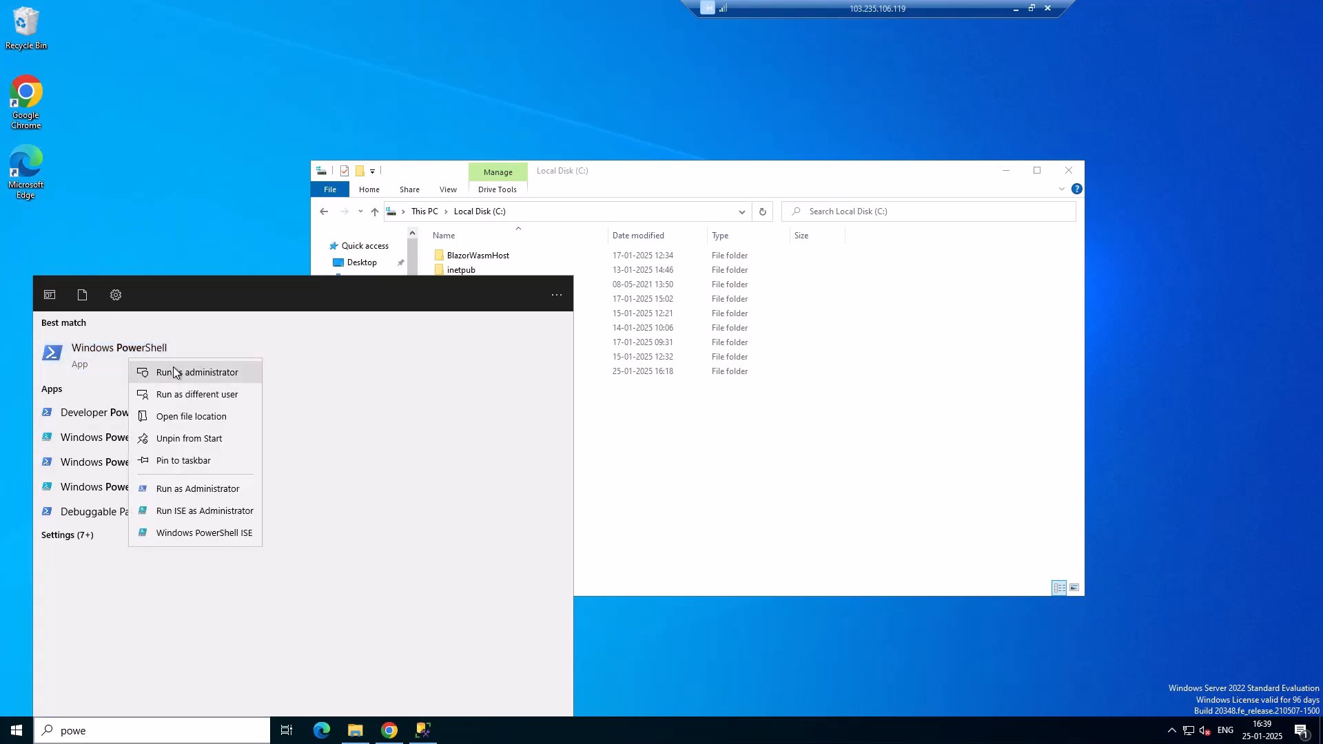
{"action": "left_click", "coordinate": [190, 371]}
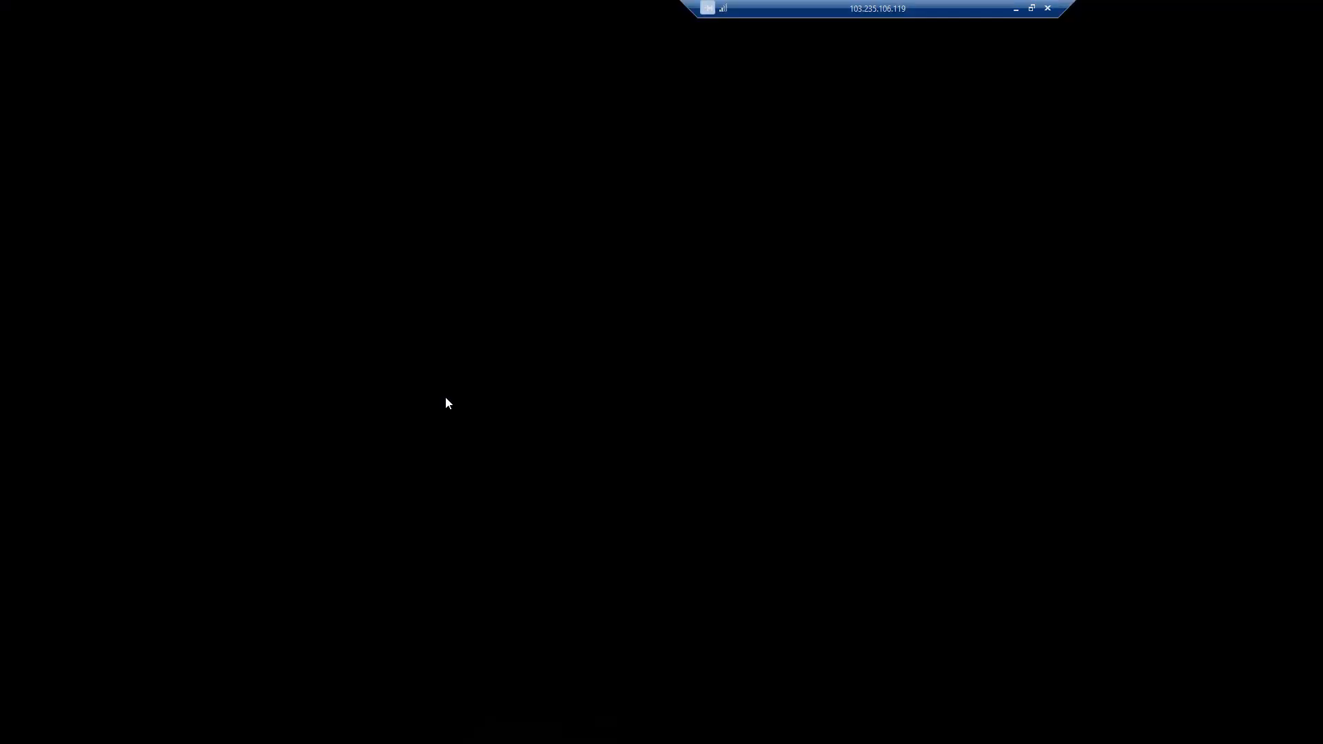
{"action": "left_click", "coordinate": [581, 454]}
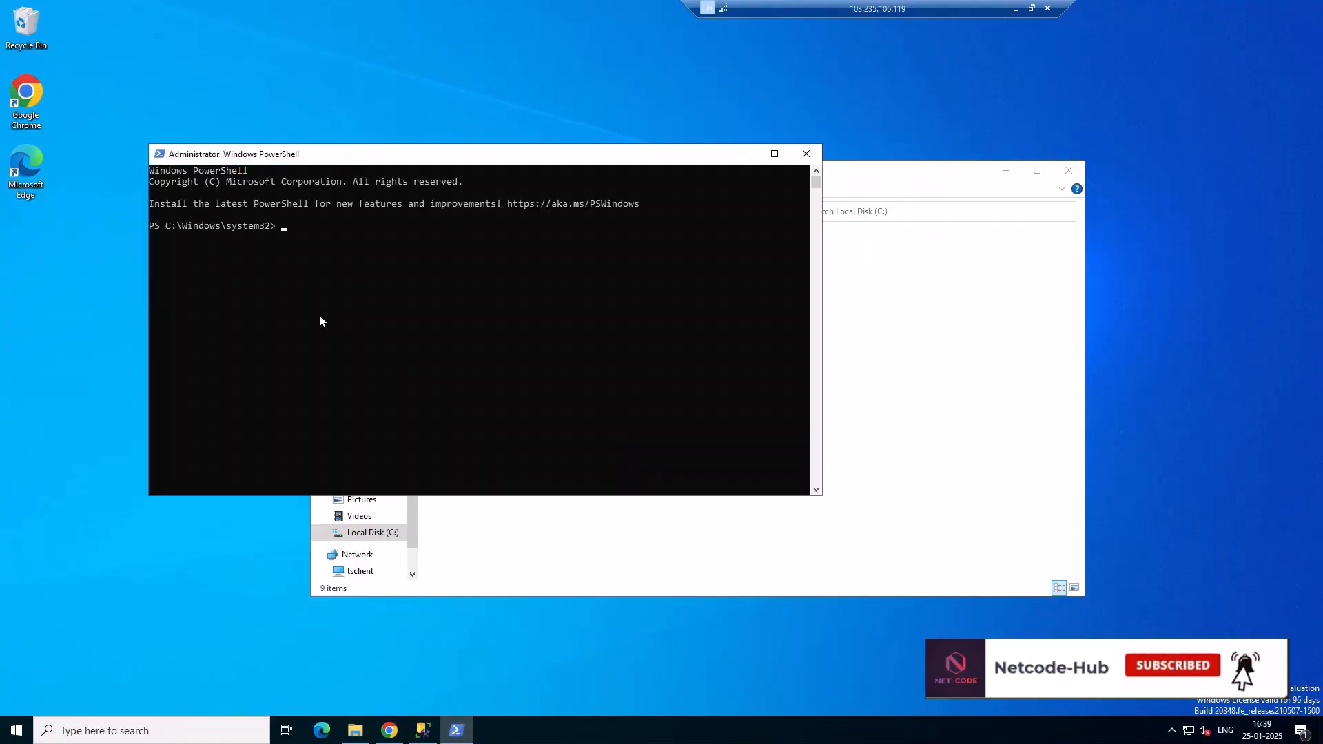
- List the system32 contents in PowerShell, go up two levels to C:\ with cd.., and list the folders there
{"action": "type", "text": "ls"}
{"action": "key", "text": "Return"}
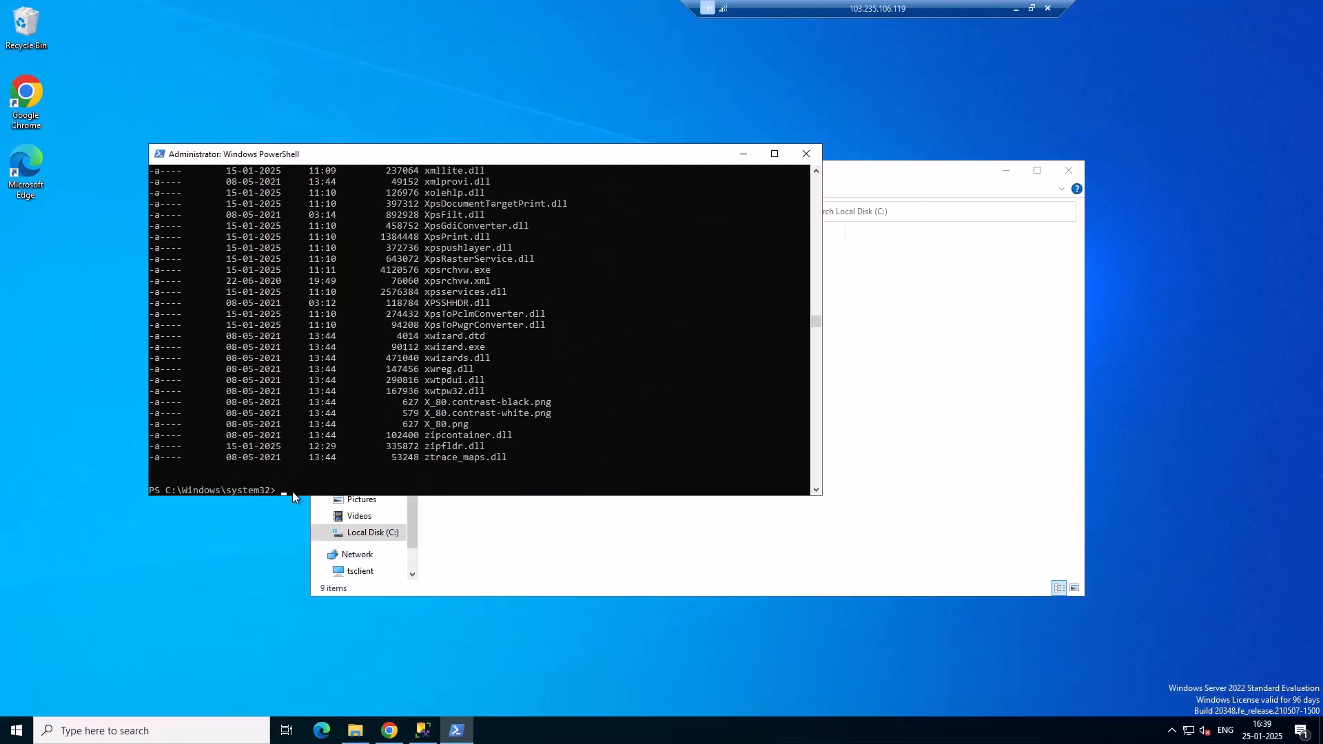
{"action": "type", "text": "d.."}
{"action": "key", "text": "Return"}
{"action": "type", "text": "cd.."}
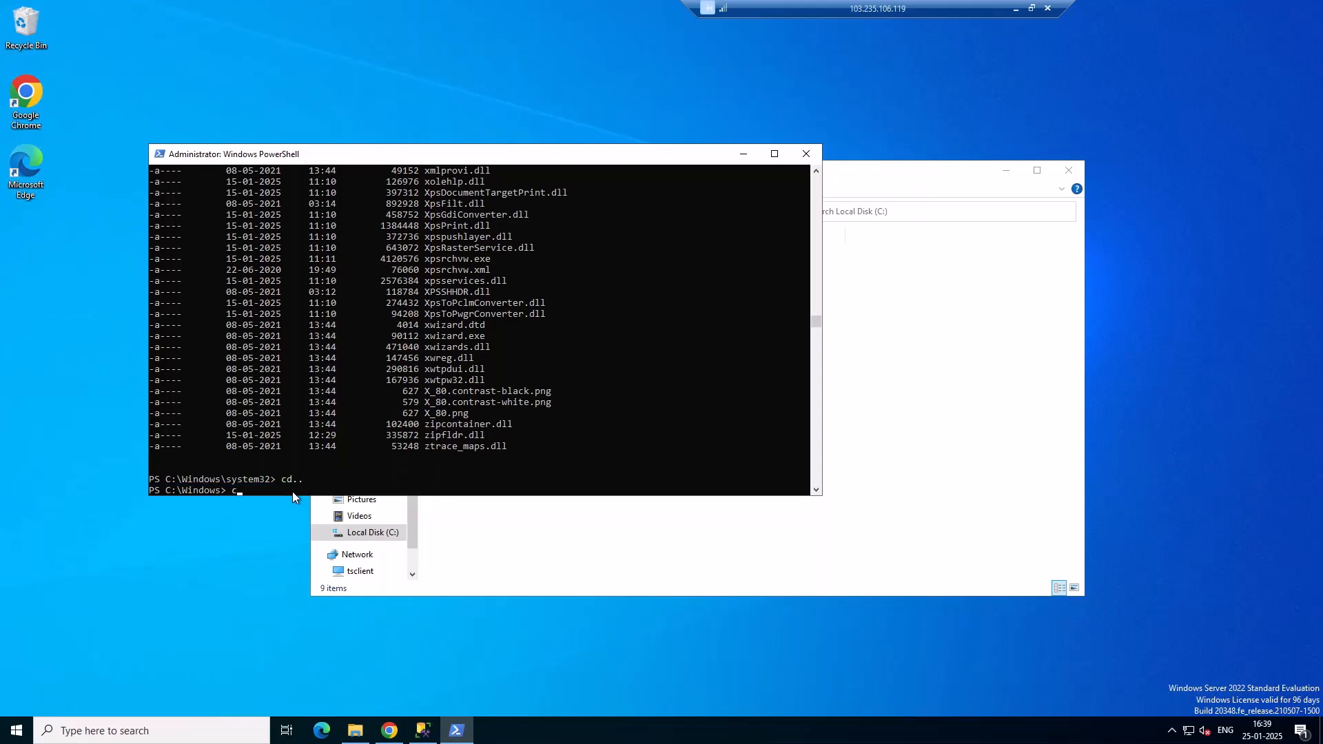
{"action": "key", "text": "Return"}
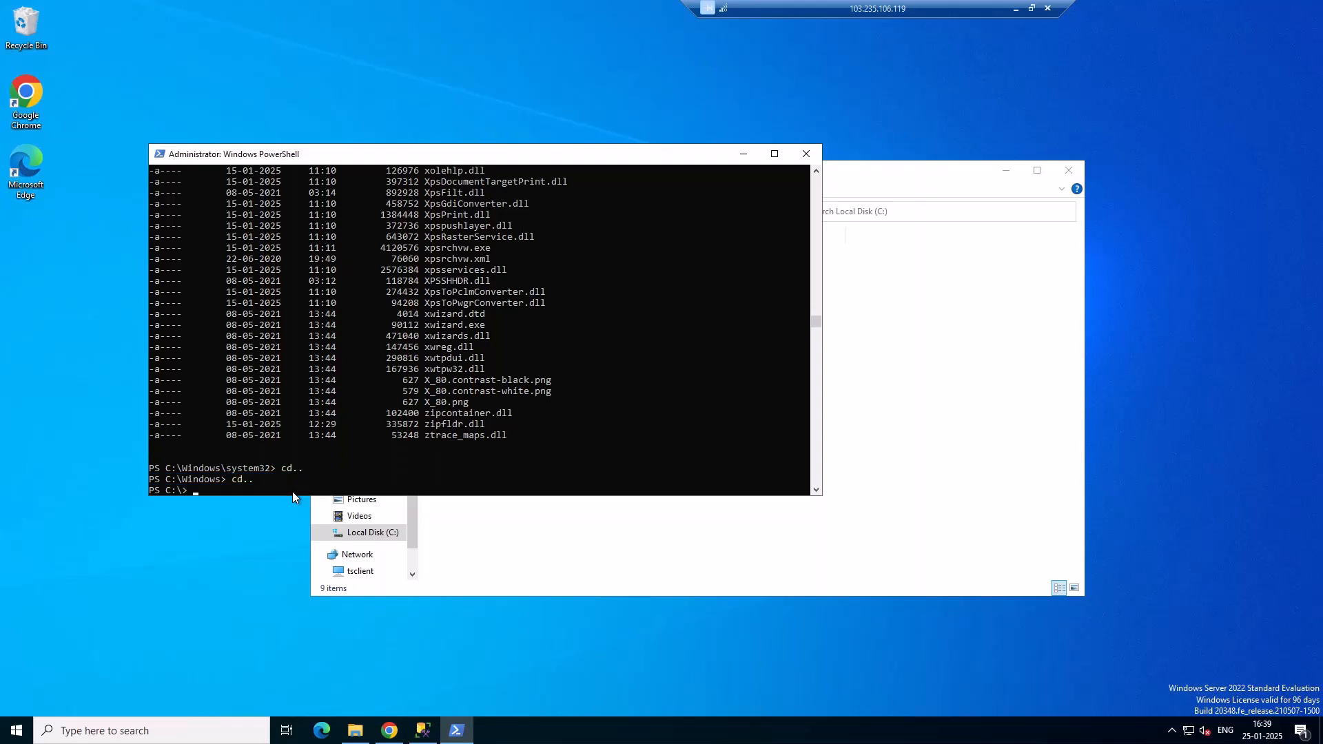
{"action": "type", "text": "ls"}
{"action": "key", "text": "Return"}
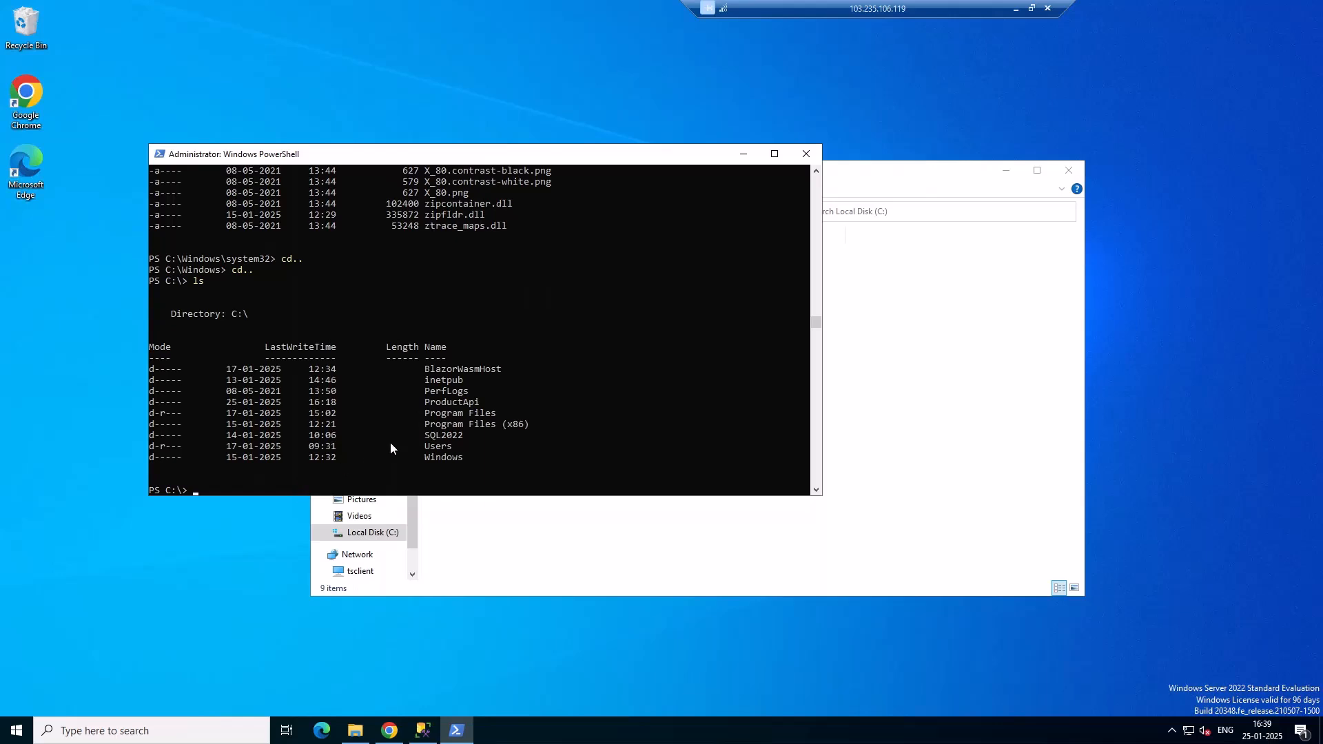
- Change the PowerShell directory to C:\ProductApi using the folder name copied from the listing, and list its files
{"action": "double_click", "coordinate": [464, 403]}
{"action": "key", "text": "super+c"}
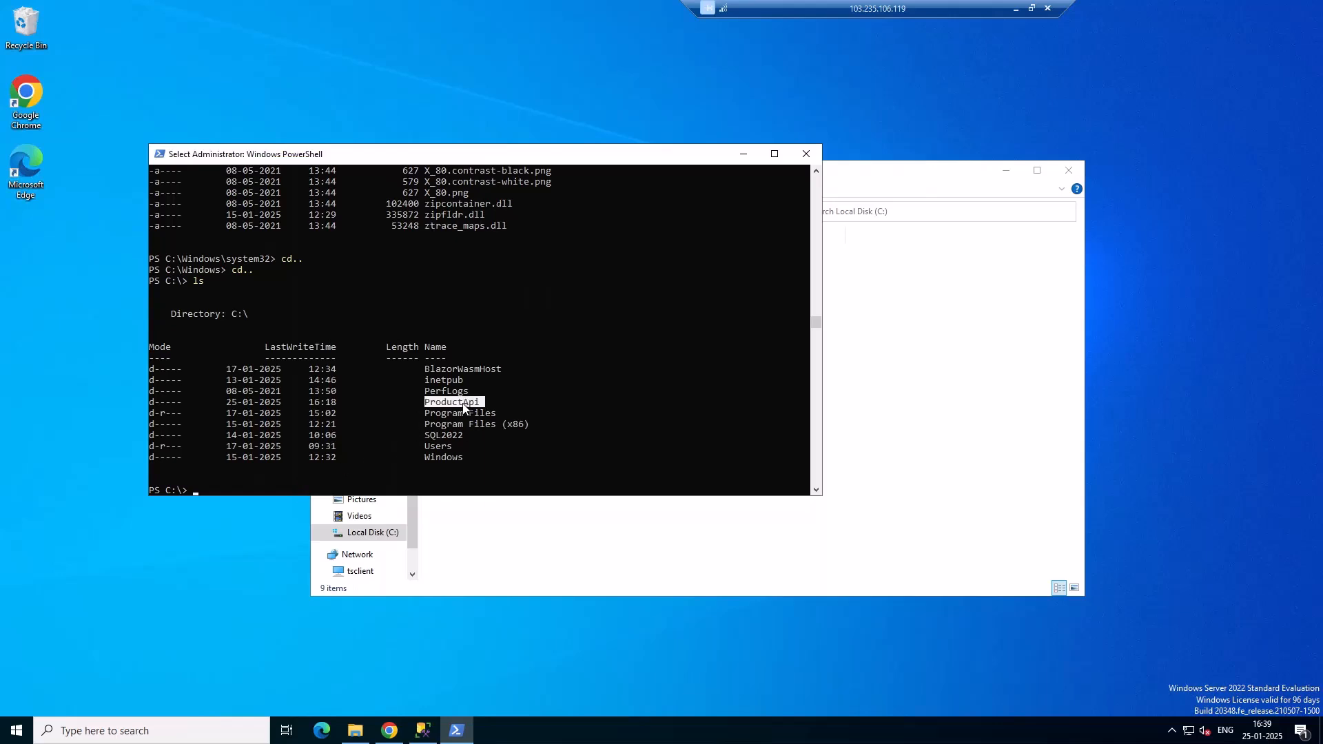
{"action": "right_click", "coordinate": [463, 408]}
{"action": "left_click", "coordinate": [307, 490]}
{"action": "type", "text": "cd"}
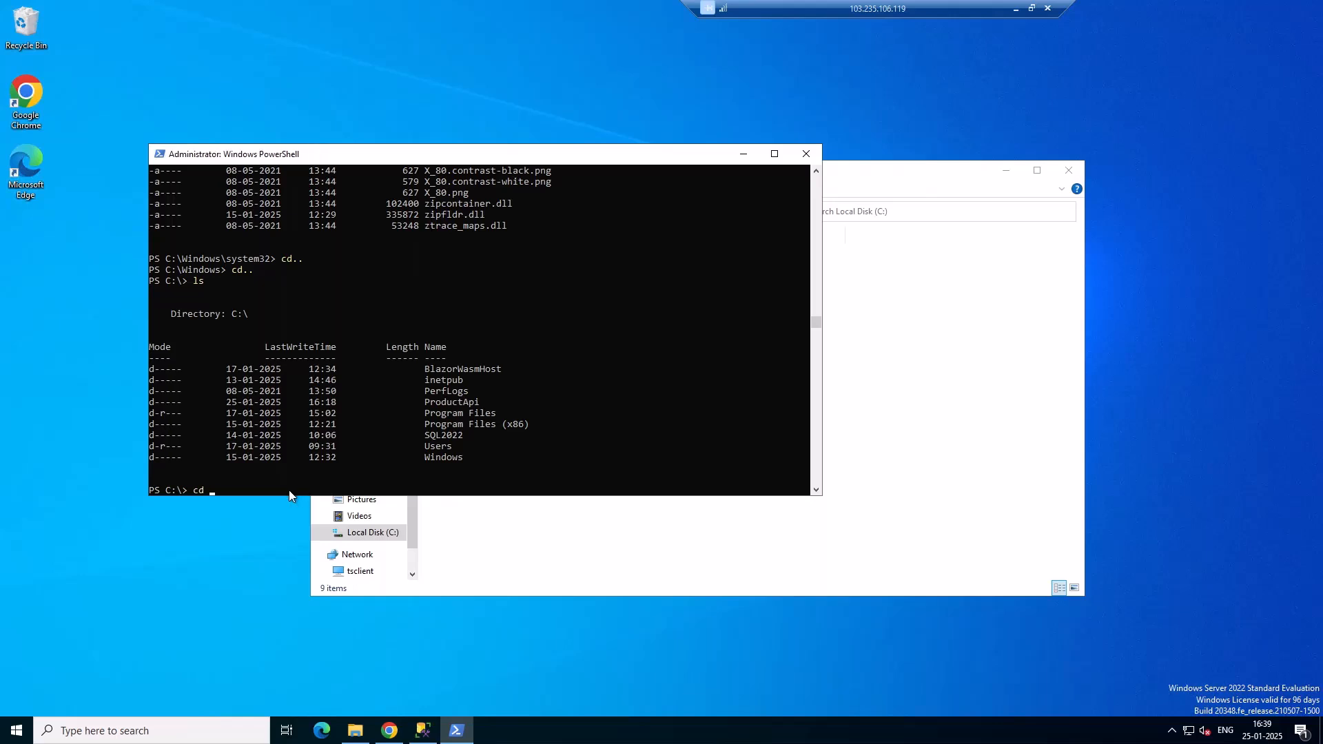
{"action": "right_click", "coordinate": [288, 490]}
{"action": "key", "text": "Return"}
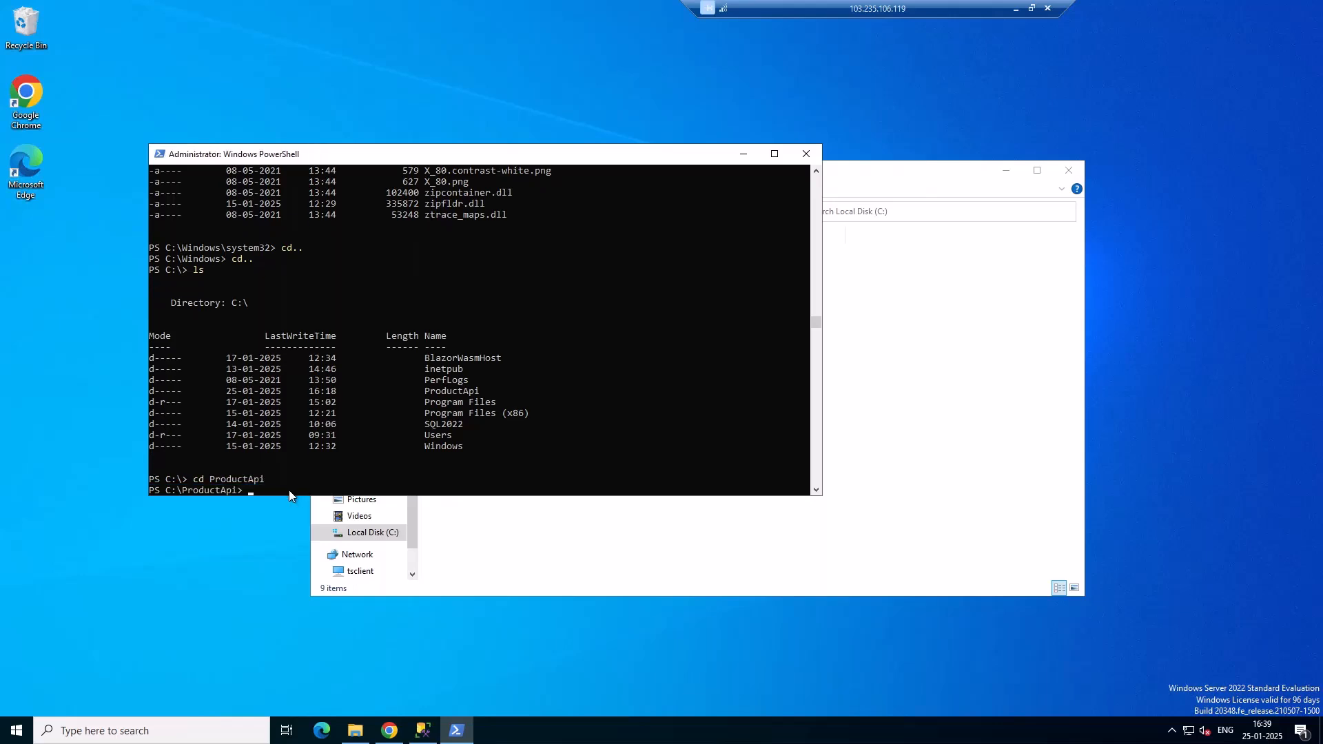
{"action": "type", "text": "ls"}
{"action": "key", "text": "Return"}
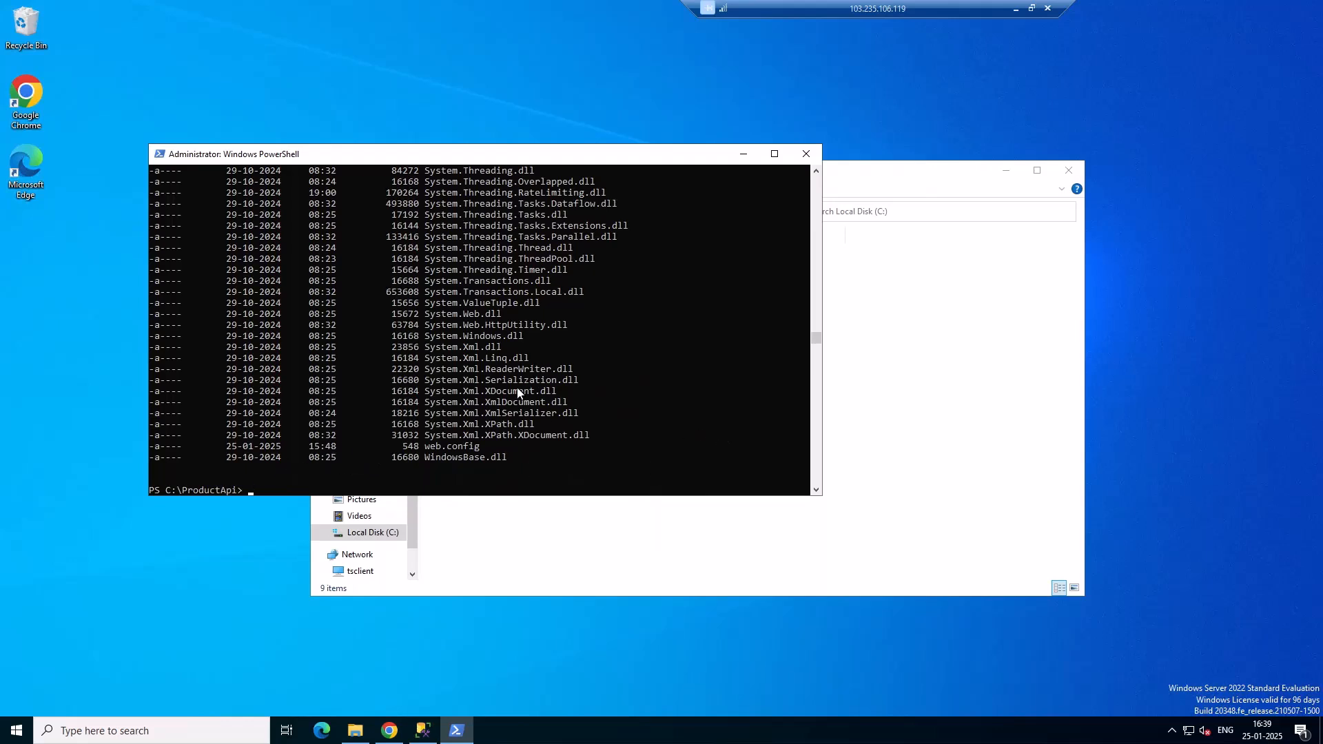
- Find eCommerce.Presentation.dll in the C:\ProductApi folder in File Explorer and copy its full name including the extension
{"action": "left_click", "coordinate": [967, 378]}
{"action": "double_click", "coordinate": [460, 373]}
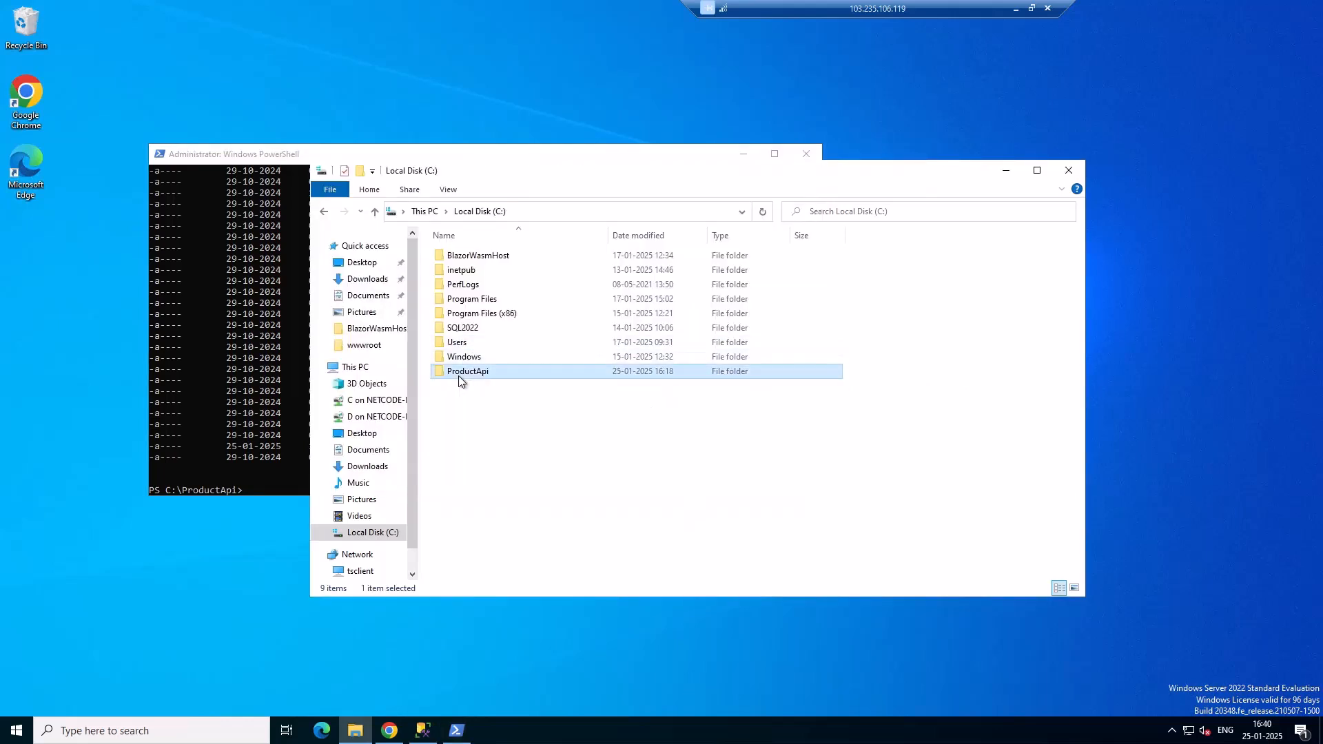
{"action": "scroll", "coordinate": [455, 474], "scroll_direction": "down", "scroll_amount": 15}
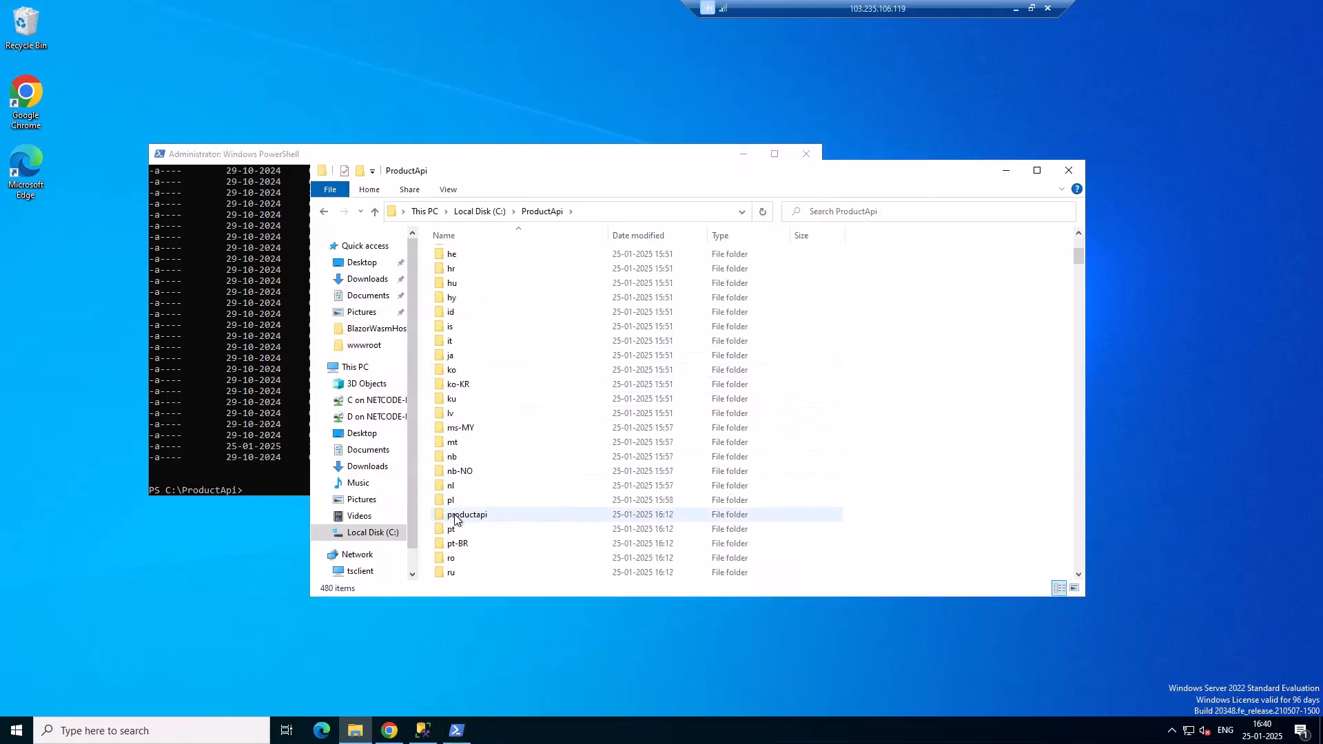
{"action": "scroll", "coordinate": [455, 474], "scroll_direction": "down", "scroll_amount": 7}
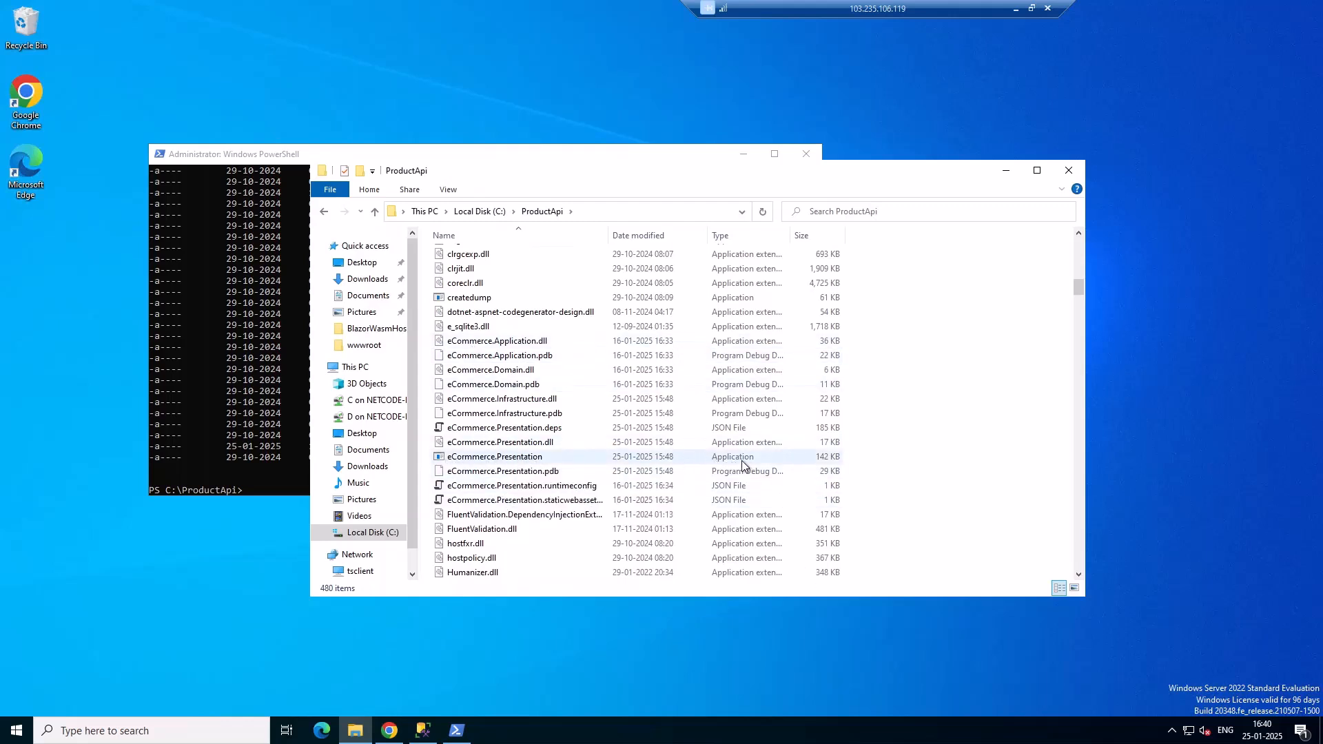
{"action": "left_click", "coordinate": [506, 444]}
{"action": "left_click", "coordinate": [547, 443]}
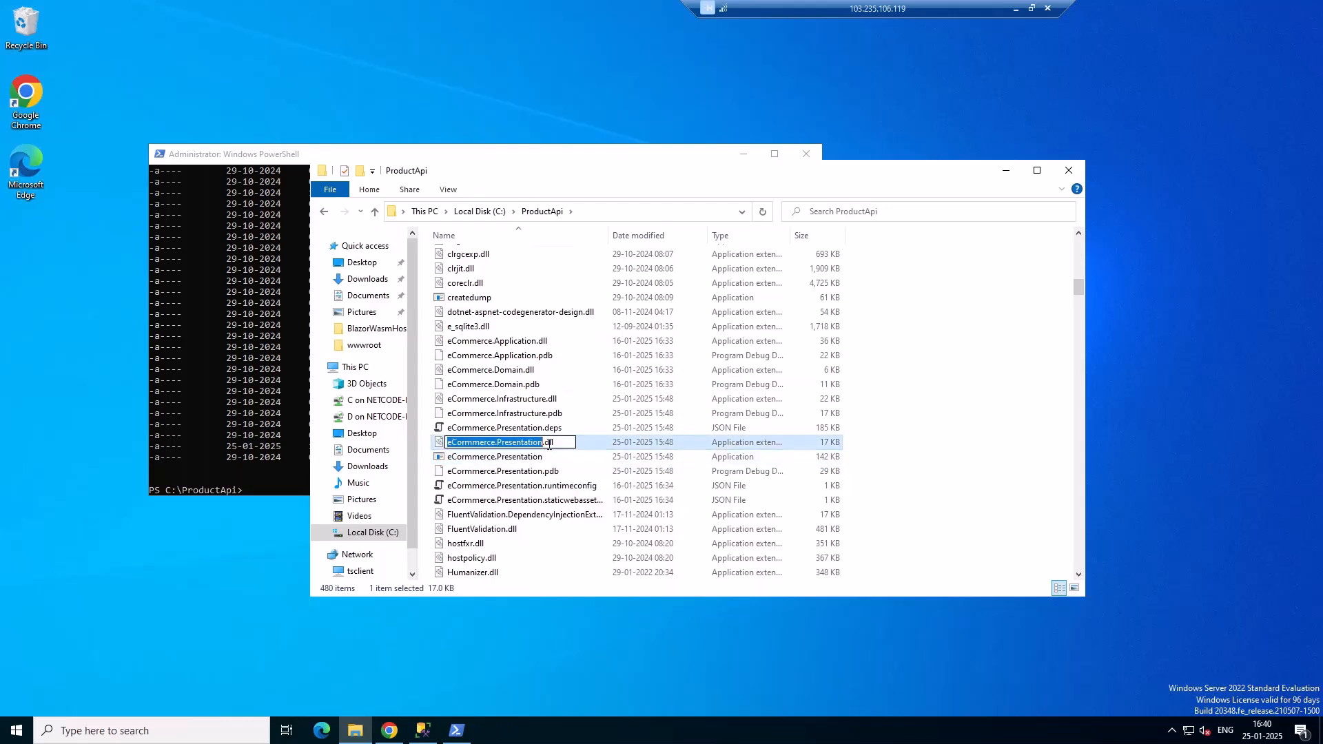
{"action": "left_click_drag", "start_coordinate": [559, 444], "coordinate": [436, 445]}
- Enter the command dotnet eCommerce.Presentation.dll at the C:\ProductApi PowerShell prompt without running it
{"action": "left_click", "coordinate": [258, 489]}
{"action": "left_click", "coordinate": [273, 491]}
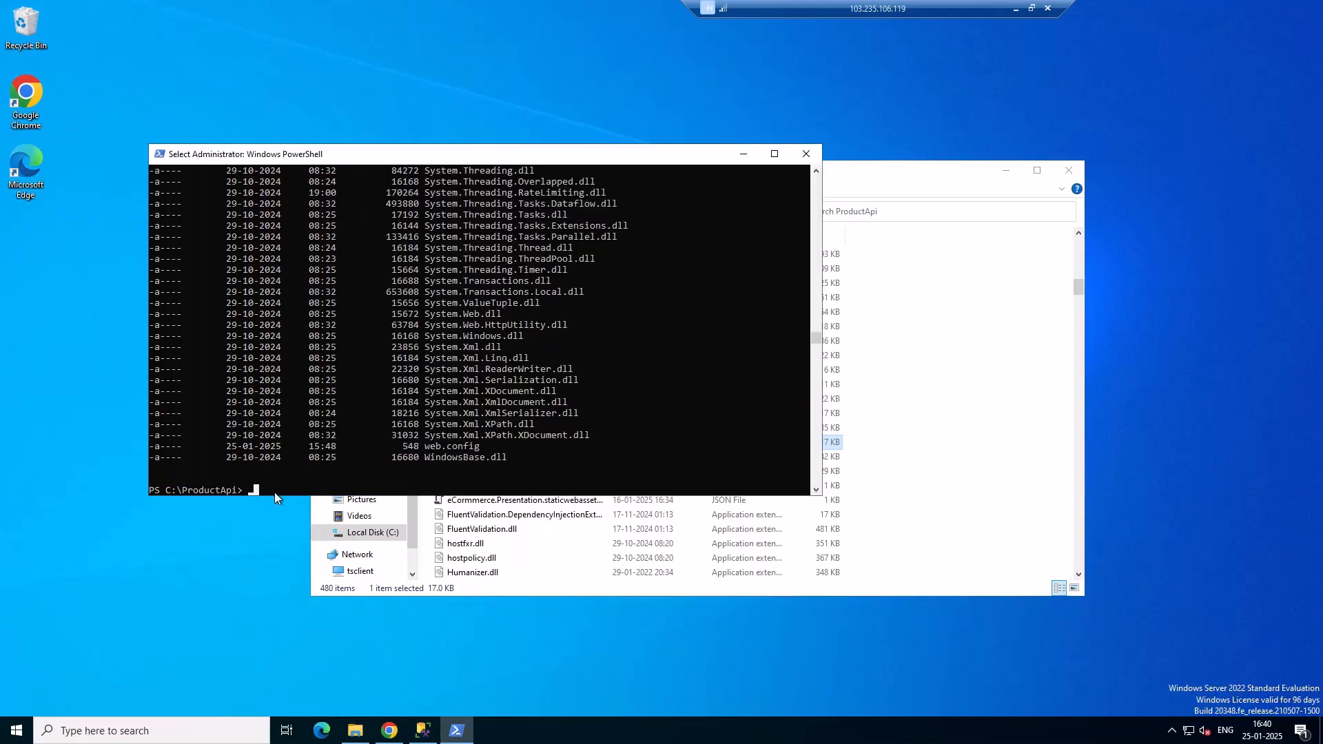
{"action": "type", "text": "dotnet"}
{"action": "type", "text": "eCommerce.Presentation.dll"}
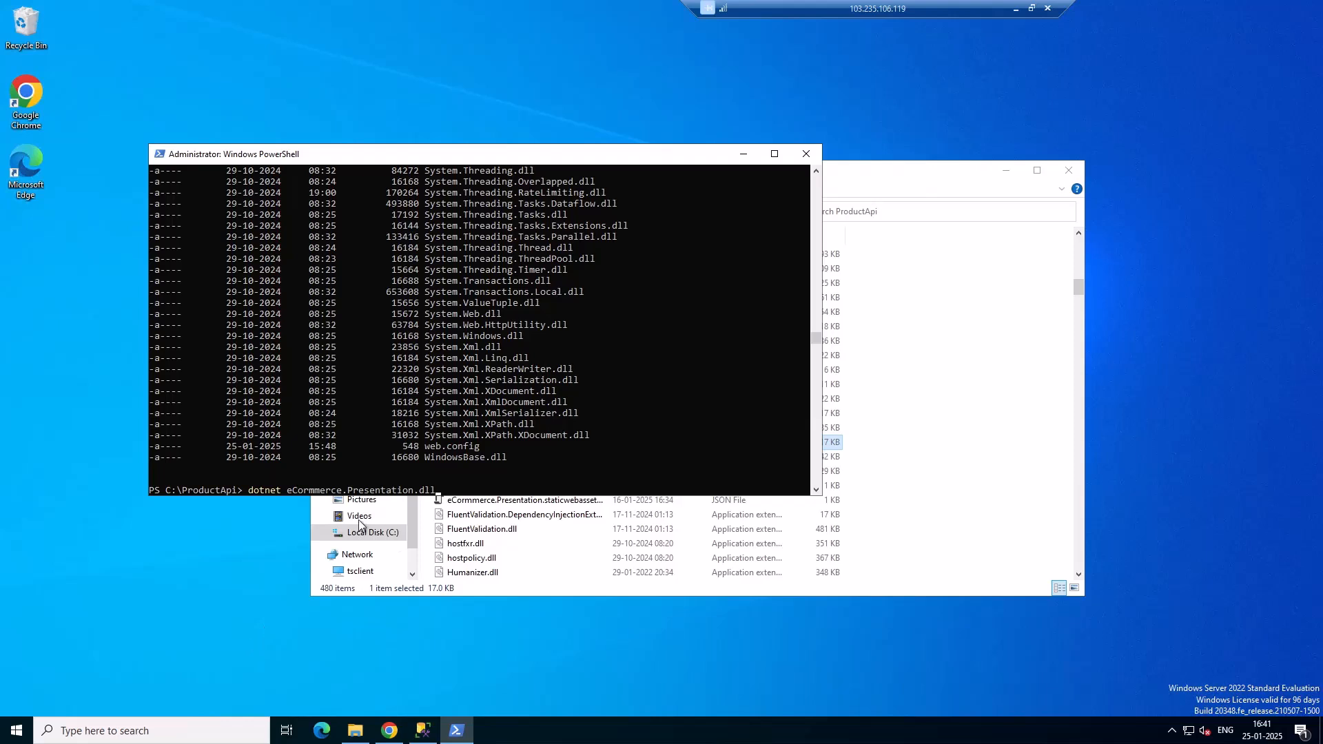
- Open the inbound rules in Windows Defender Firewall's advanced settings and select the FTP Passive rule
{"action": "left_click", "coordinate": [144, 732]}
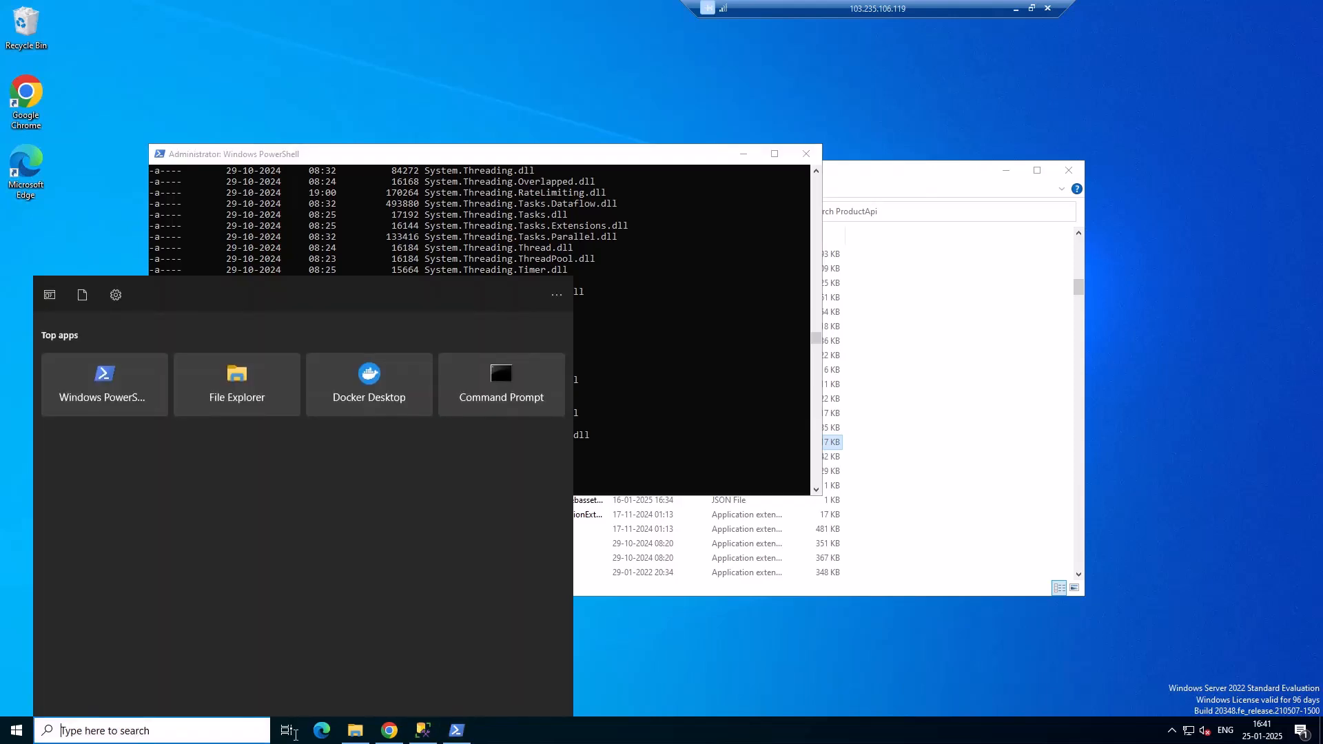
{"action": "type", "text": "firewal"}
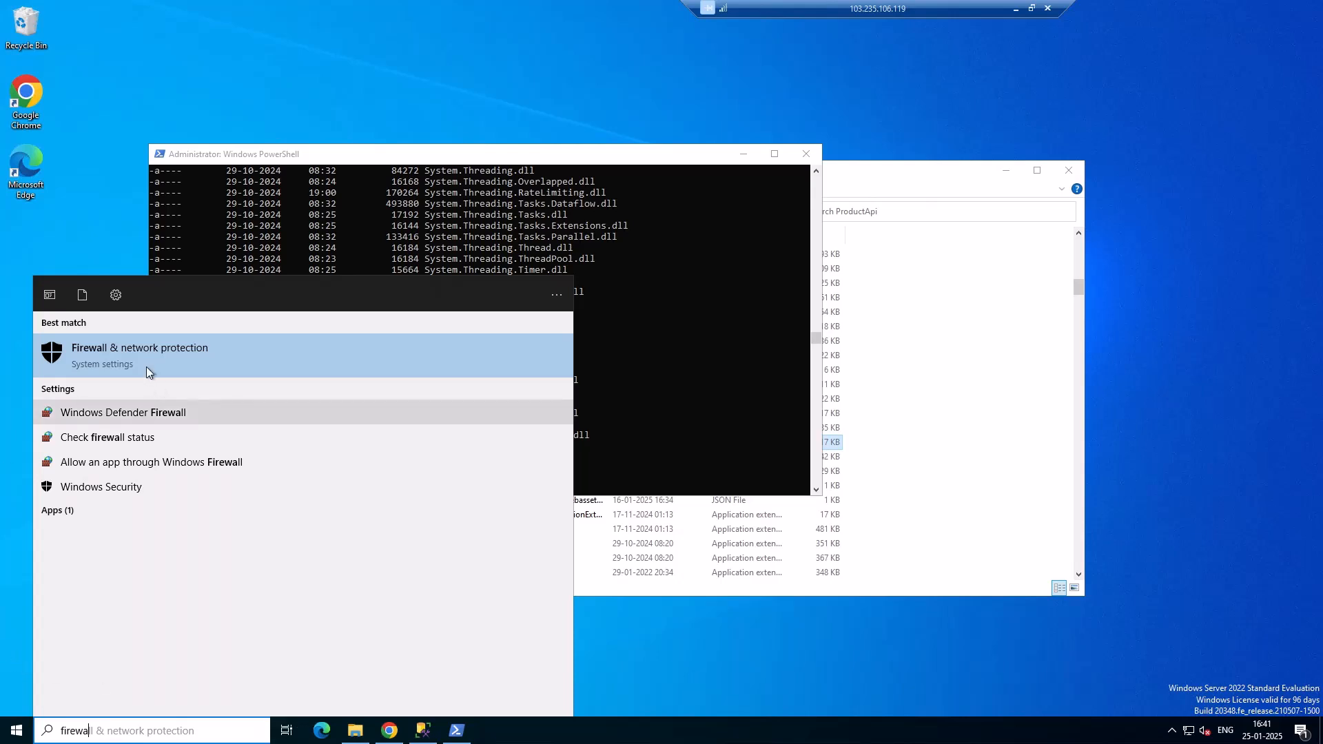
{"action": "left_click", "coordinate": [132, 412]}
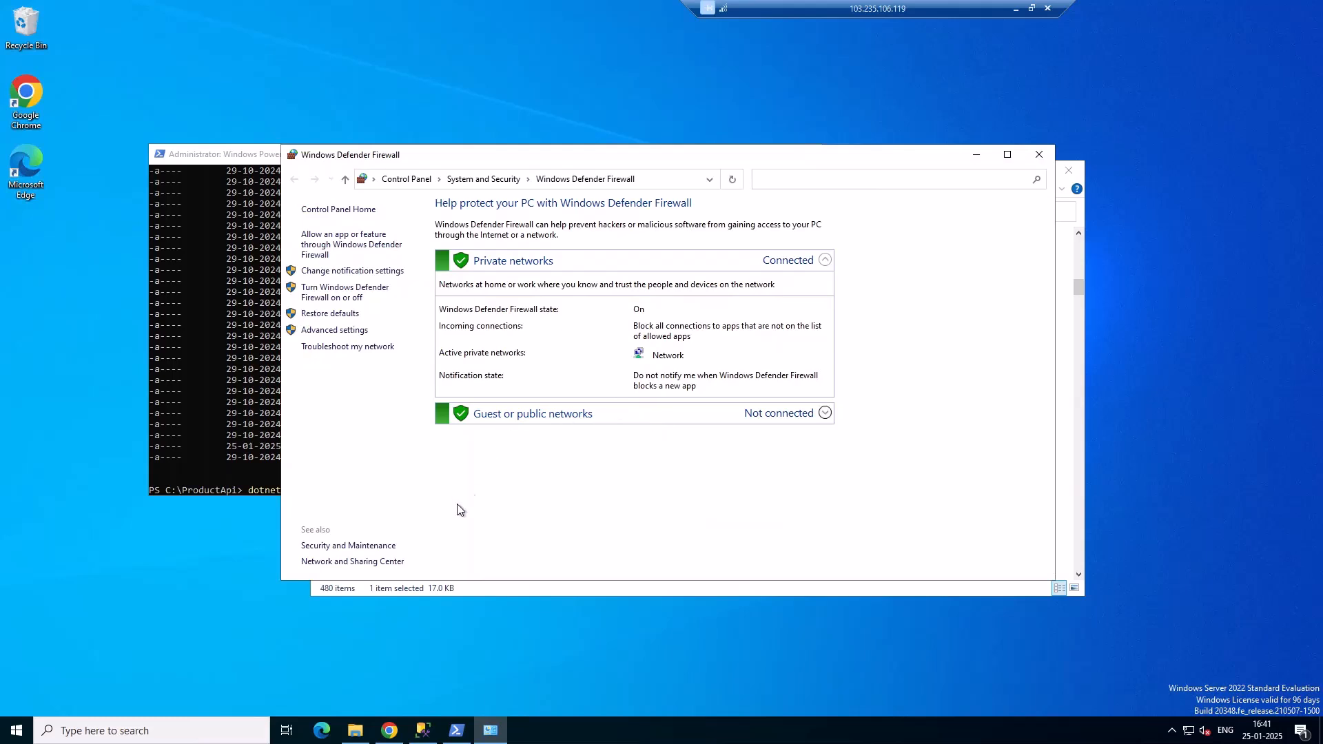
{"action": "left_click", "coordinate": [359, 335]}
{"action": "left_click", "coordinate": [76, 93]}
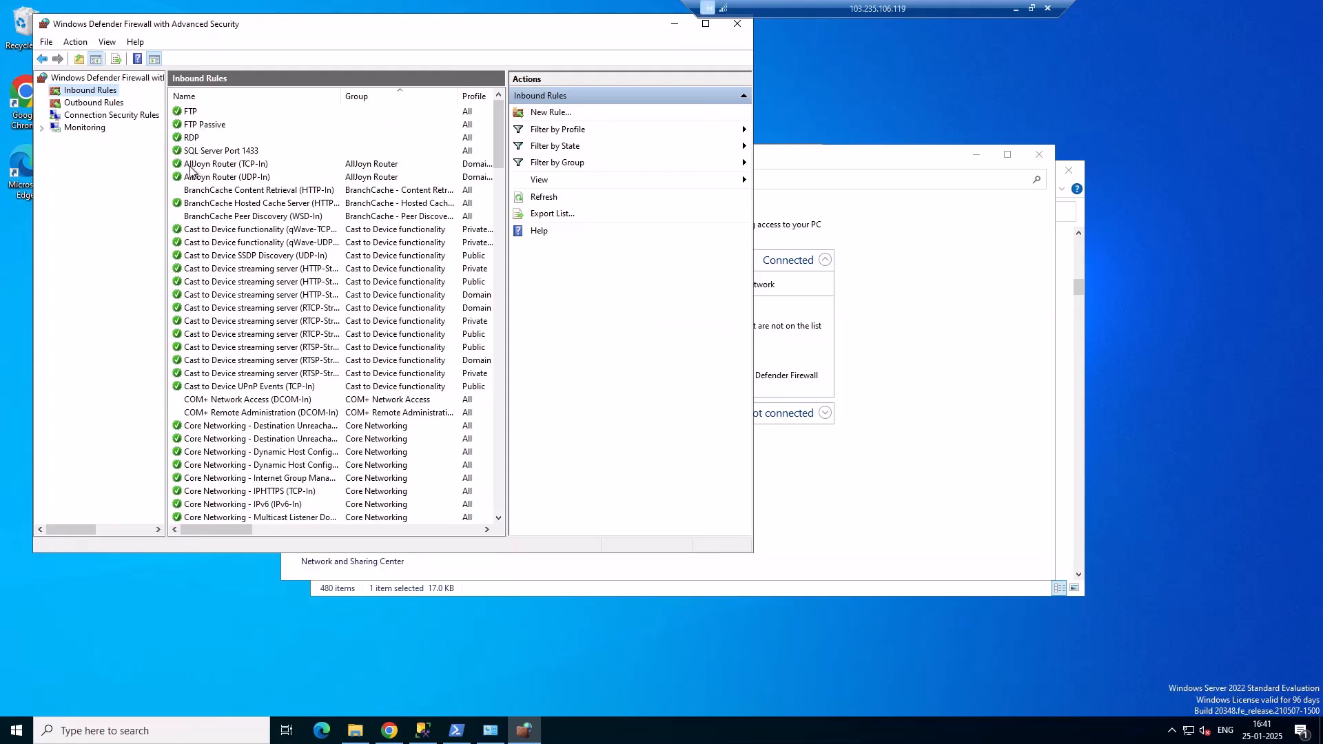
{"action": "left_click", "coordinate": [196, 125]}
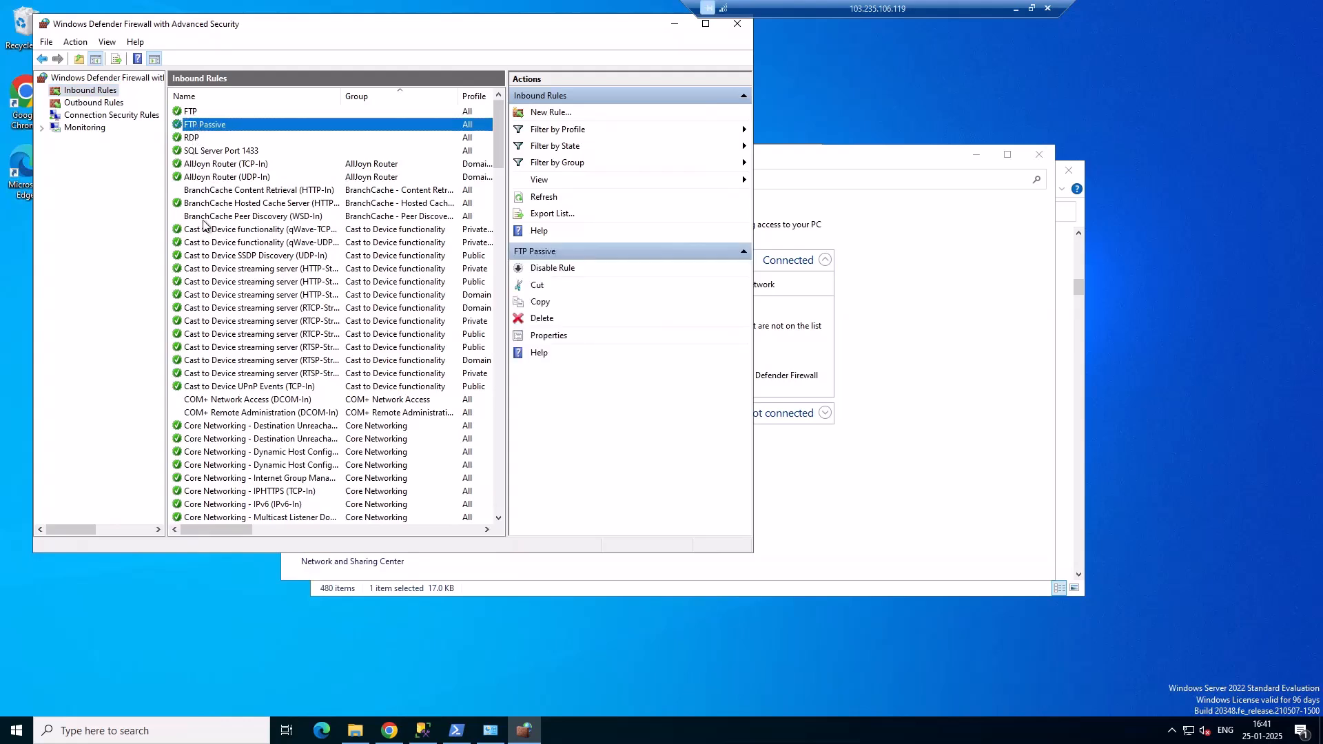
- Look through the existing inbound rules, including the RDP and SQL Server Port 1433 rules
{"action": "scroll", "coordinate": [219, 331], "scroll_direction": "down", "scroll_amount": 5}
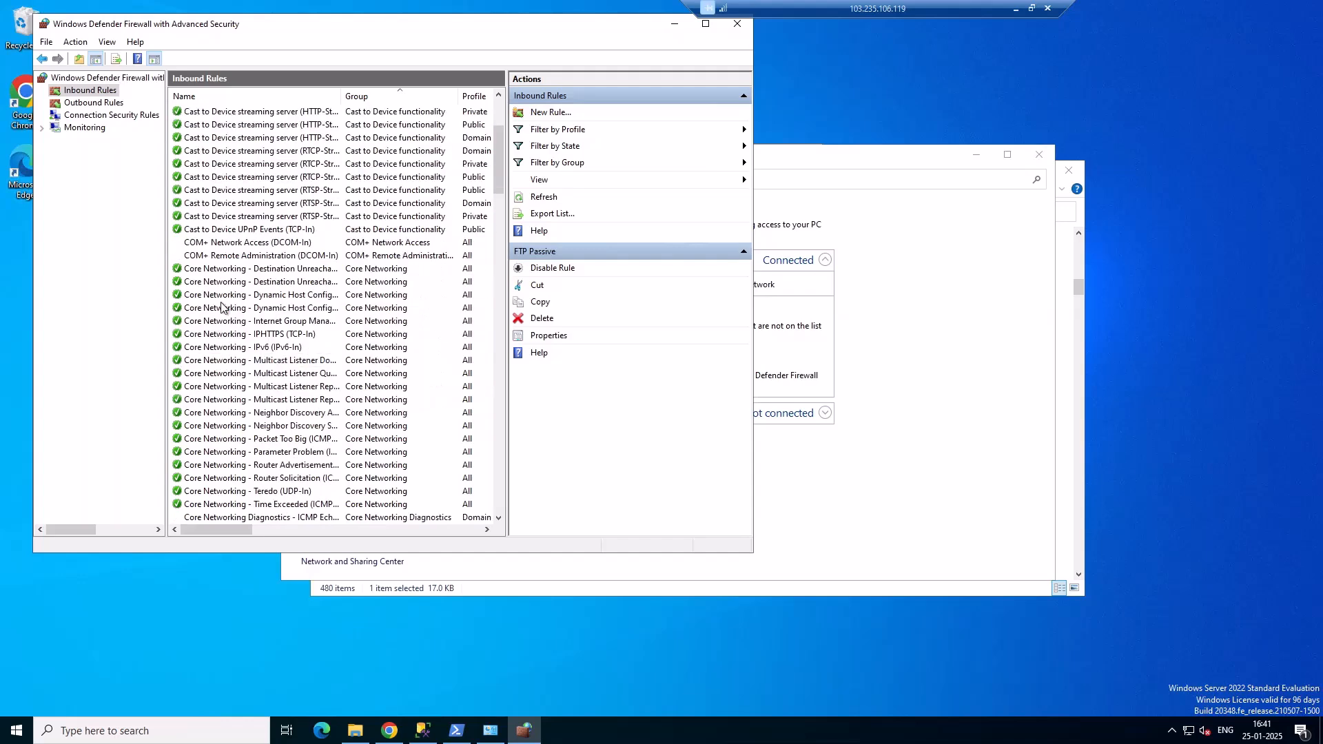
{"action": "scroll", "coordinate": [216, 286], "scroll_direction": "up", "scroll_amount": 5}
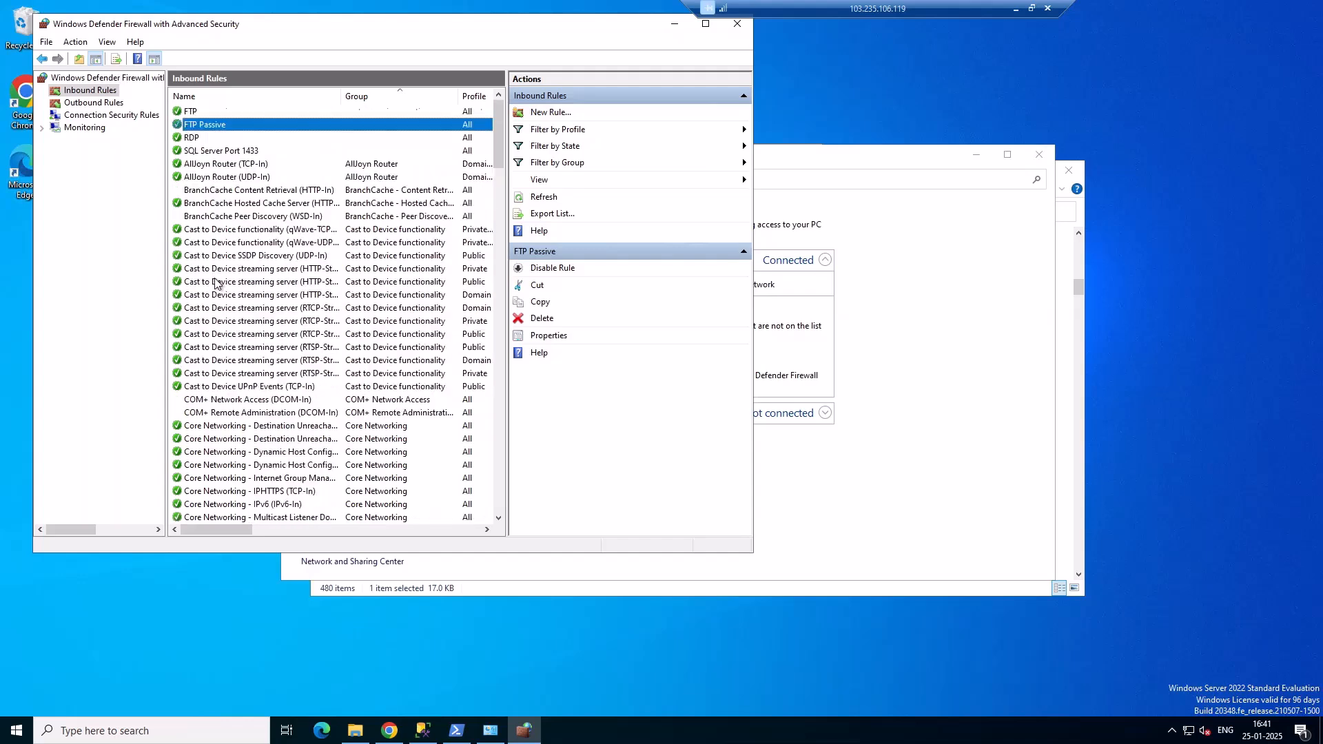
{"action": "left_click", "coordinate": [196, 139]}
{"action": "left_click", "coordinate": [221, 152]}
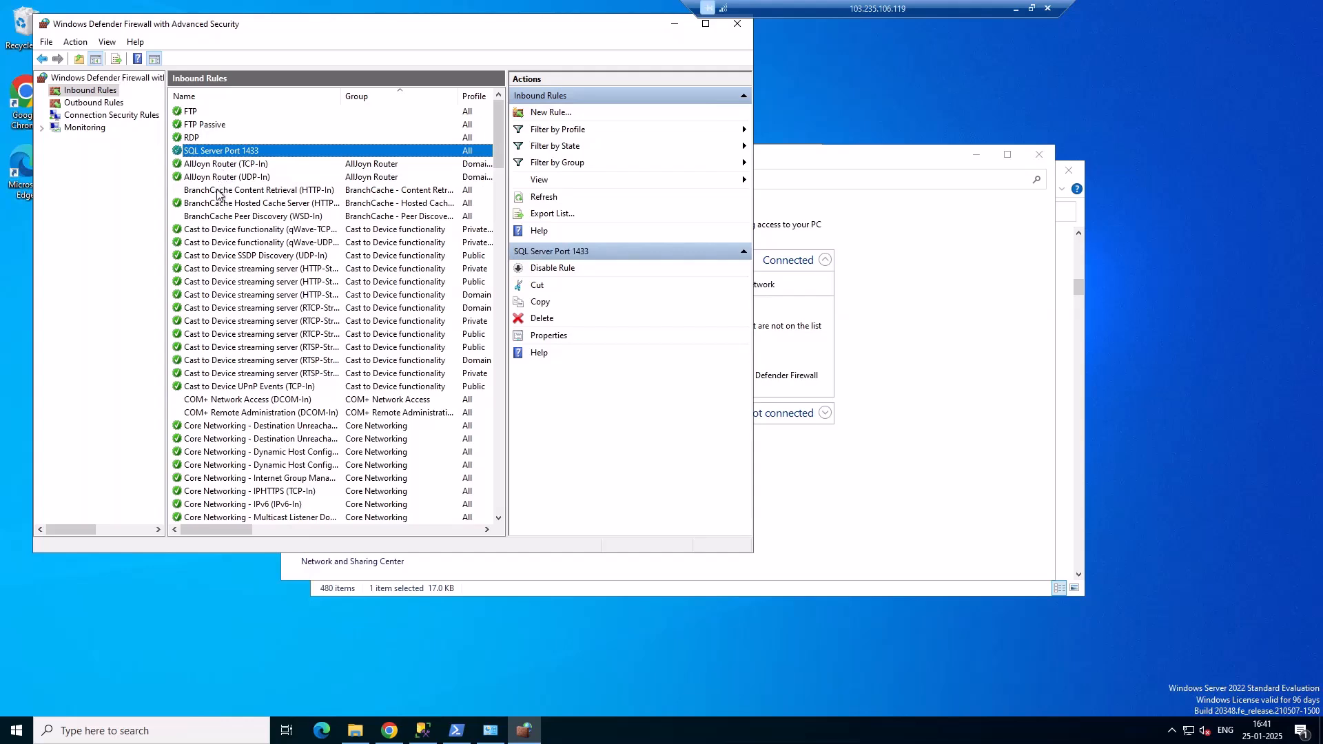
{"action": "scroll", "coordinate": [283, 396], "scroll_direction": "down", "scroll_amount": 20}
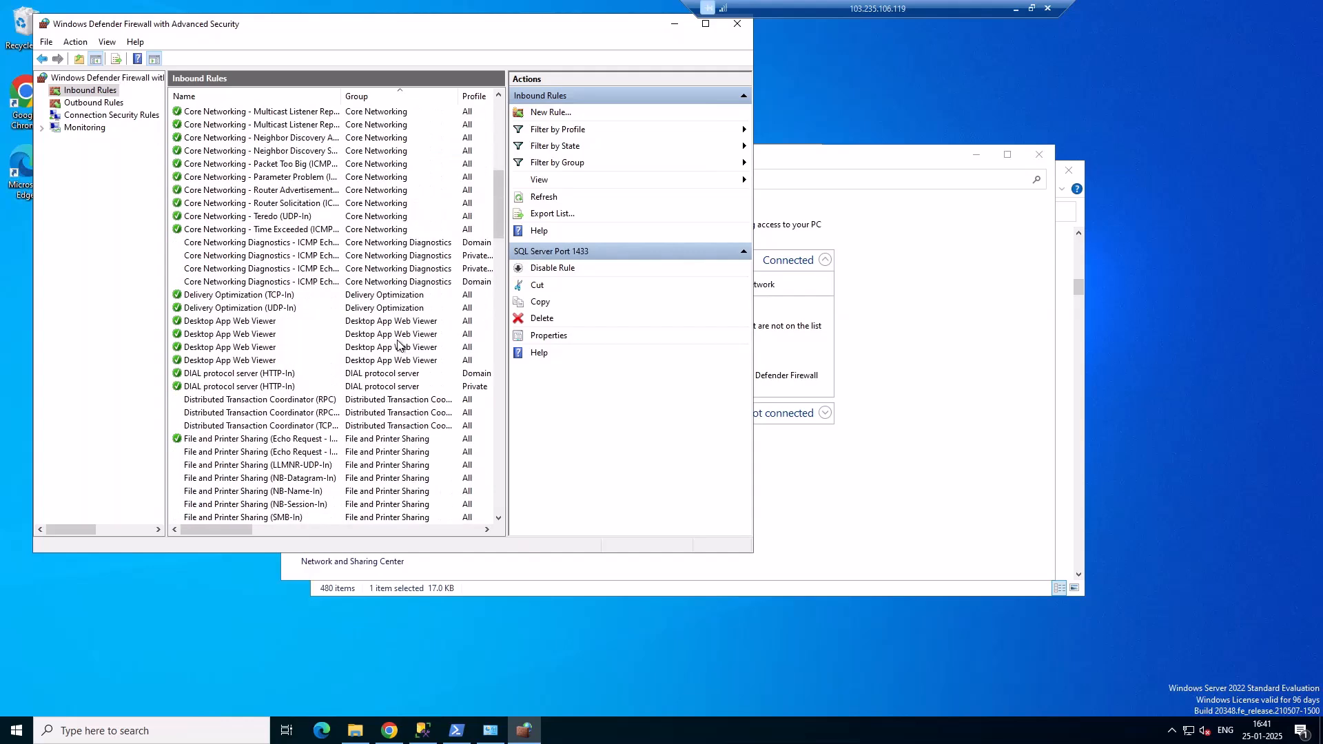
{"action": "scroll", "coordinate": [234, 410], "scroll_direction": "down", "scroll_amount": 15}
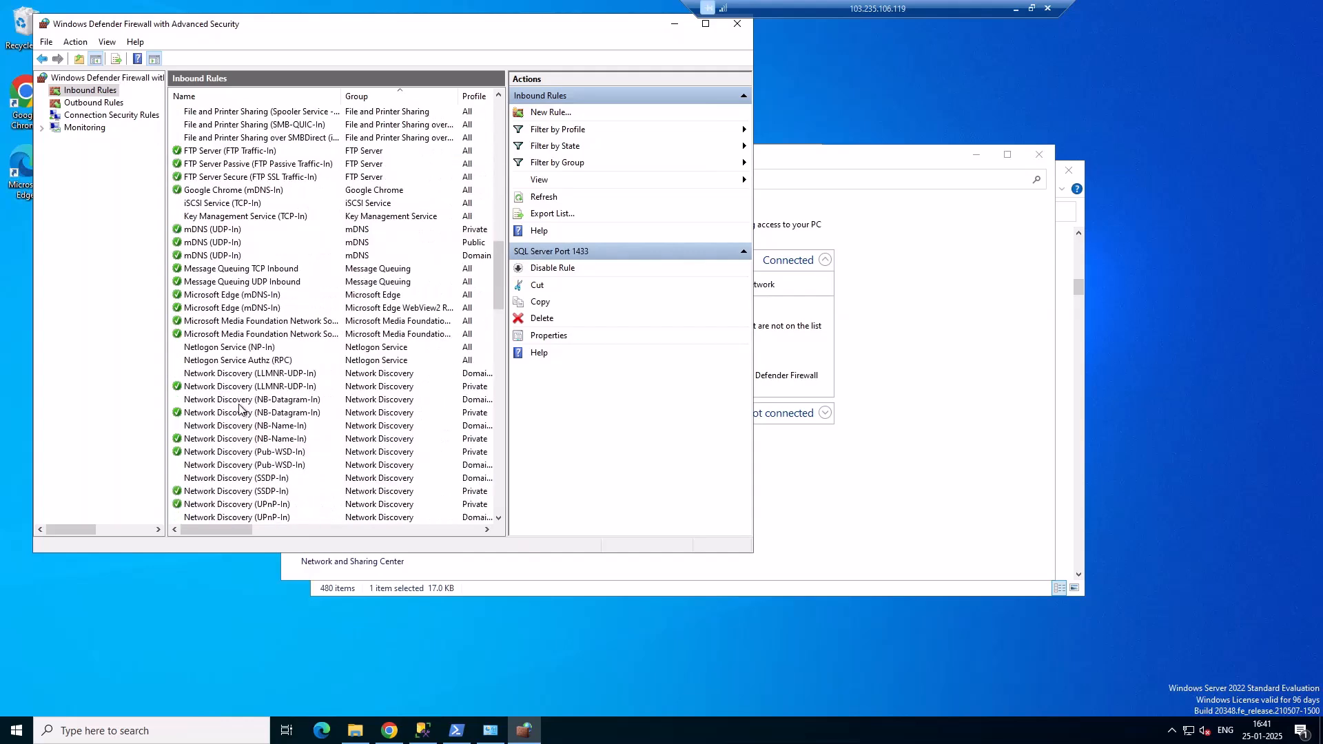
{"action": "scroll", "coordinate": [243, 407], "scroll_direction": "down", "scroll_amount": 7}
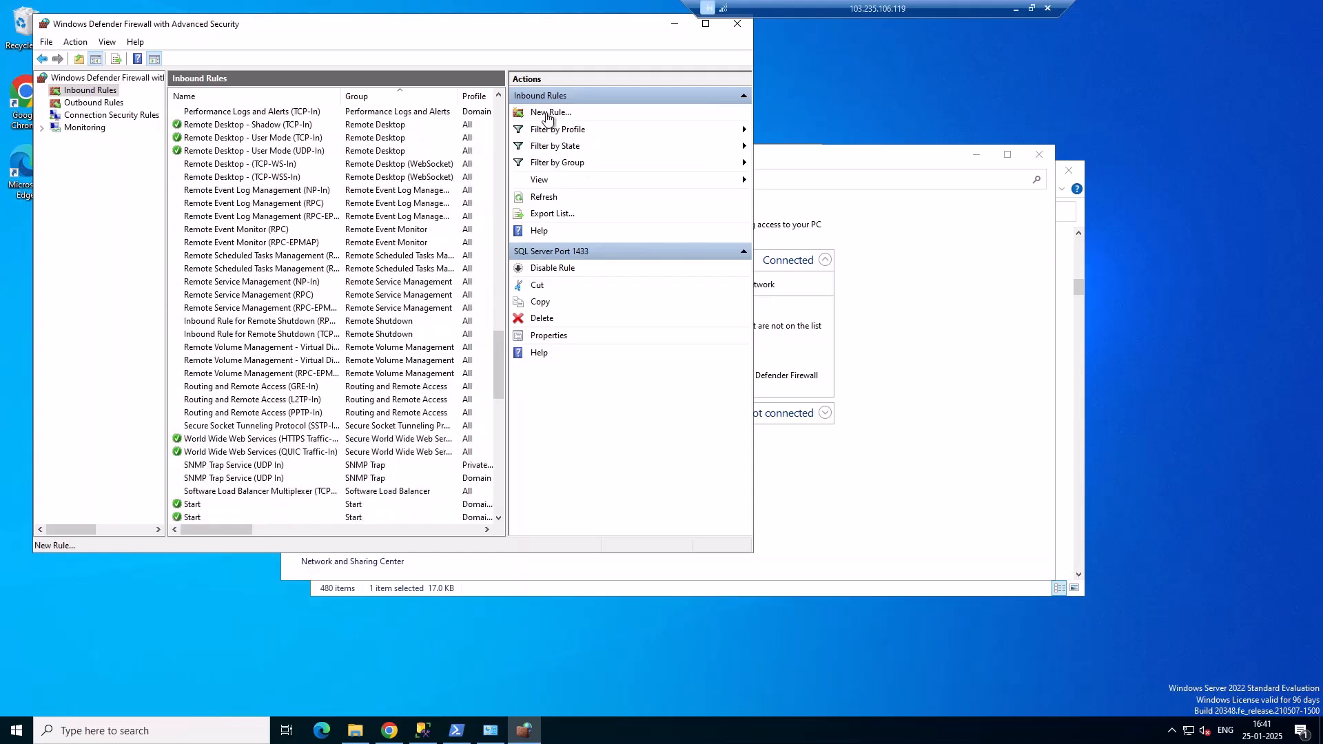
- Create an inbound port rule for TCP port 80 that allows the connection on the Domain, Private and Public profiles, named Allow HTTP
{"action": "left_click", "coordinate": [536, 117]}
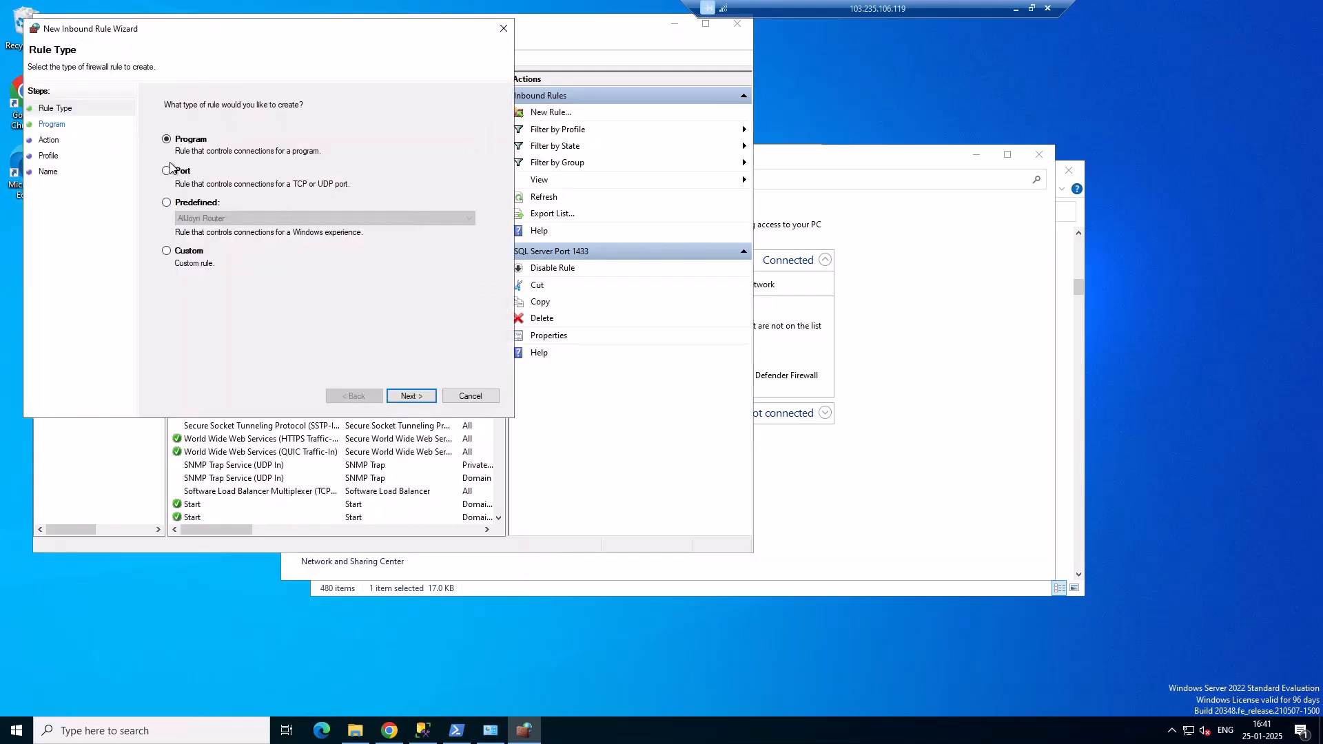
{"action": "left_click", "coordinate": [166, 172]}
{"action": "left_click", "coordinate": [407, 397]}
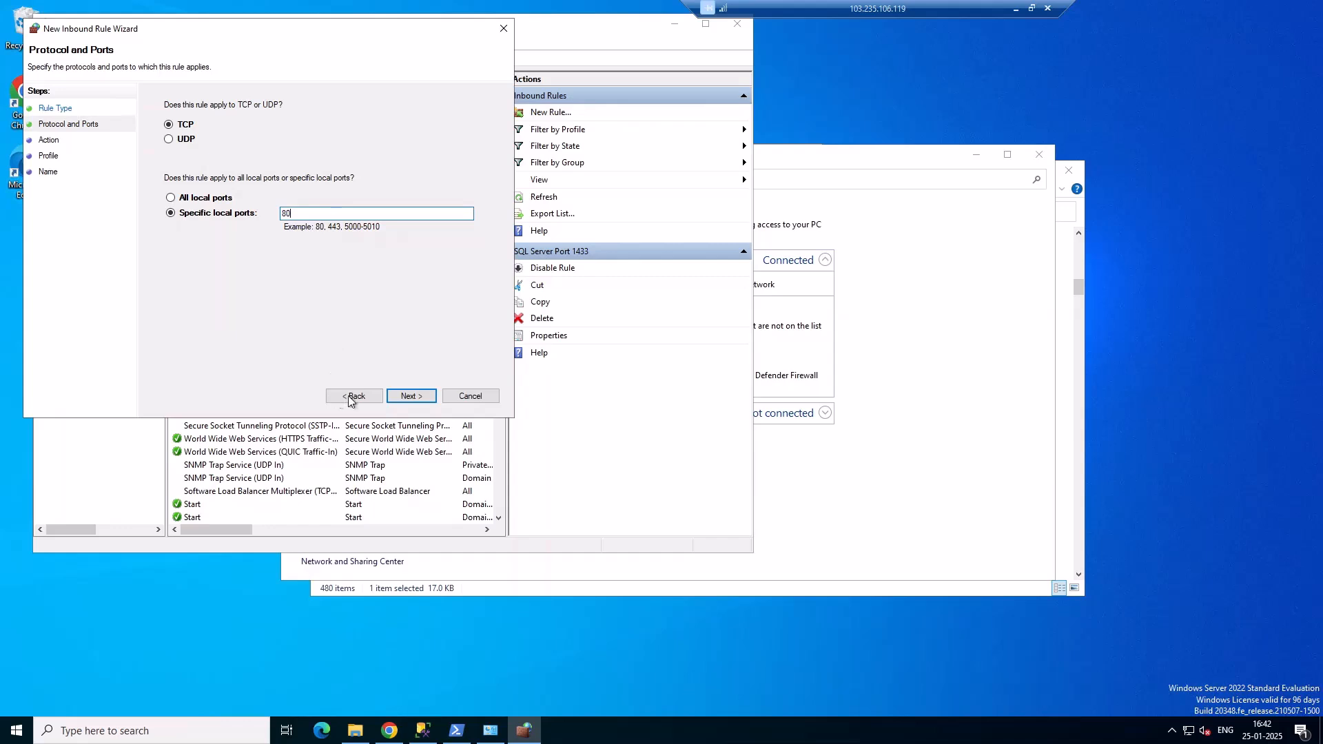
{"action": "left_click", "coordinate": [410, 393]}
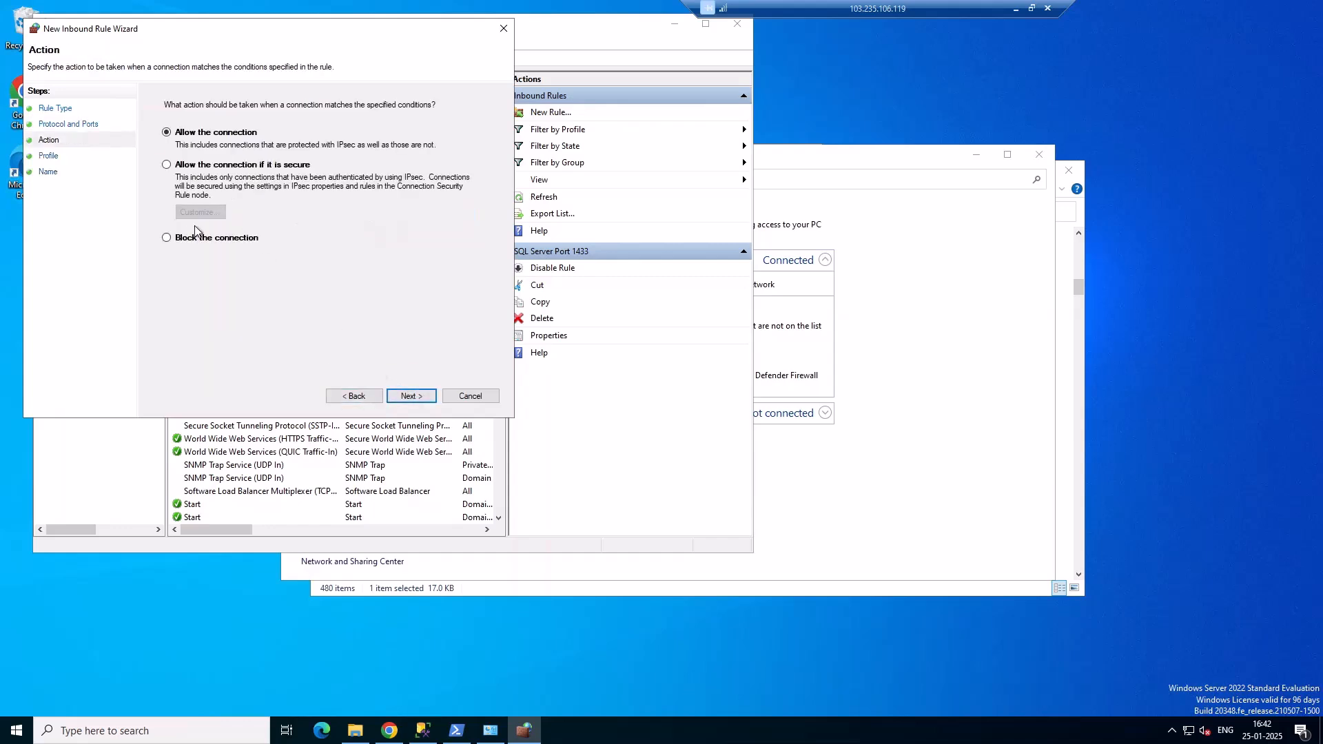
{"action": "left_click", "coordinate": [406, 396]}
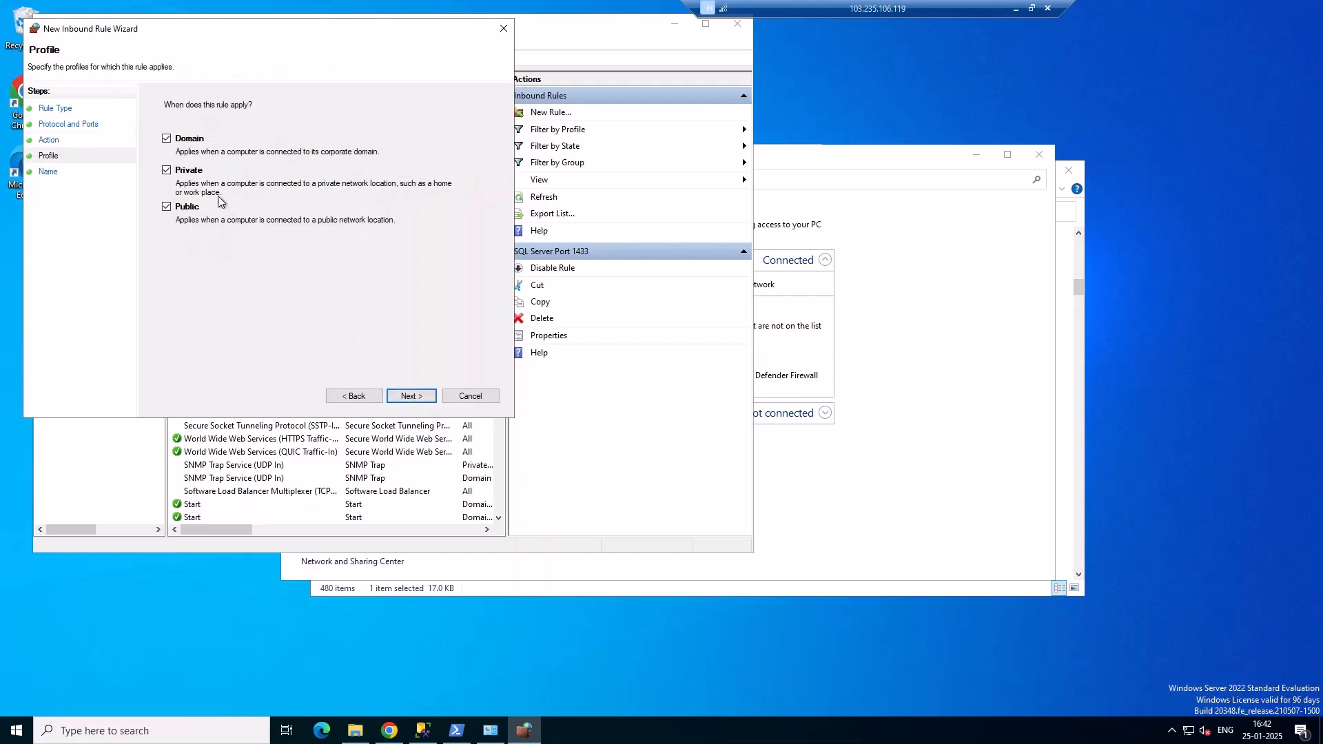
{"action": "left_click", "coordinate": [412, 396]}
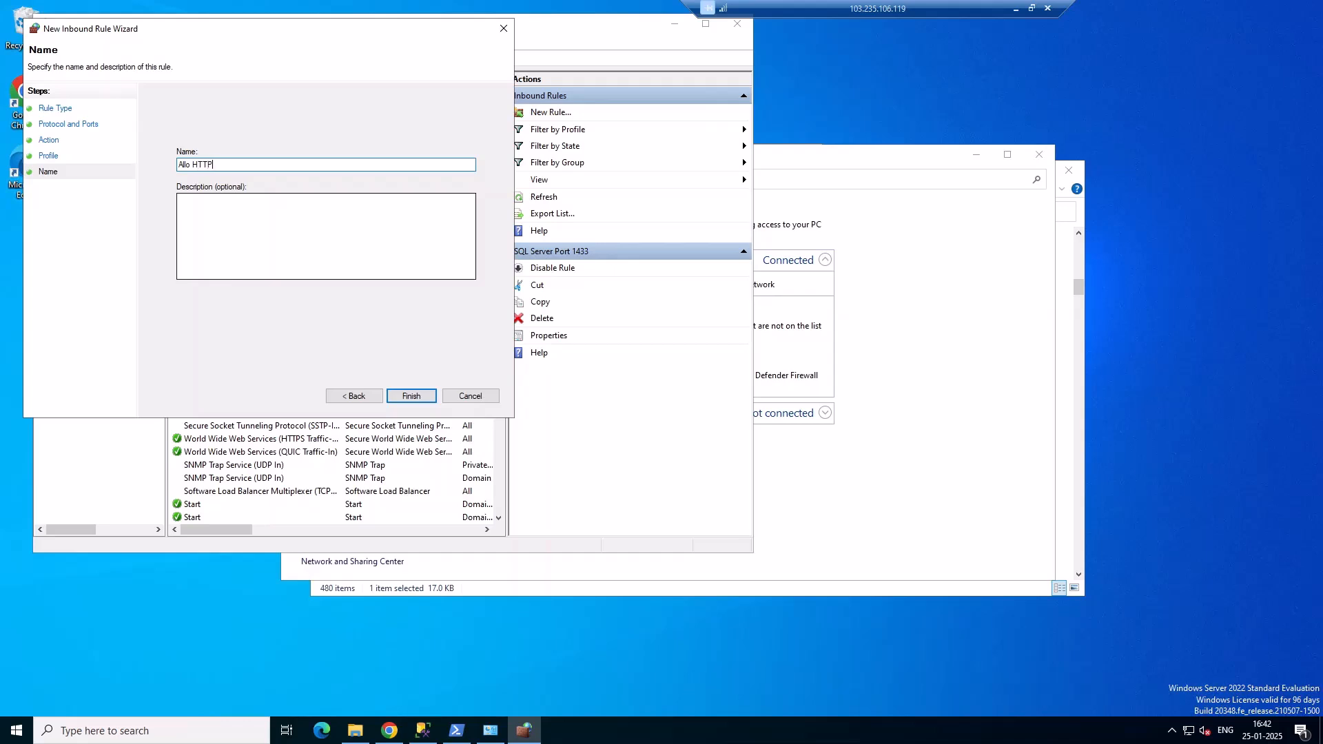
{"action": "left_click", "coordinate": [195, 165]}
{"action": "type", "text": "w"}
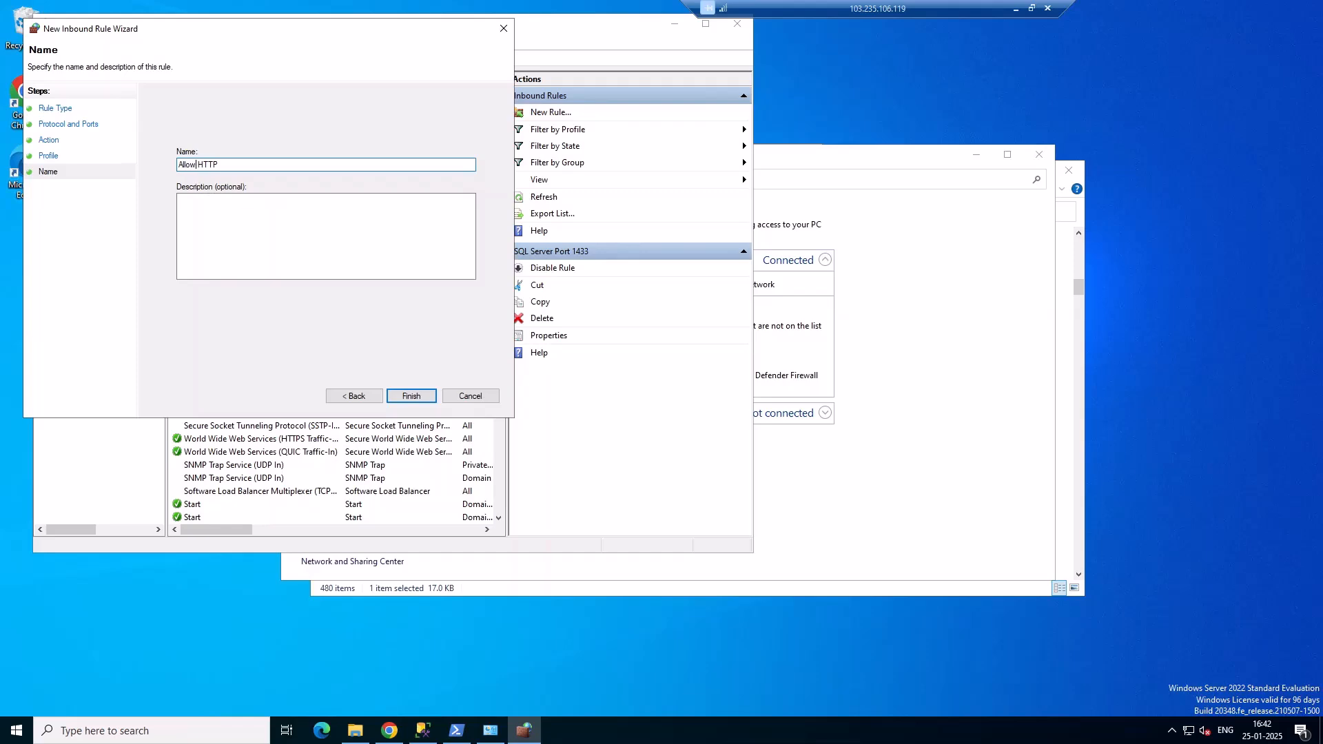
{"action": "left_click", "coordinate": [411, 396]}
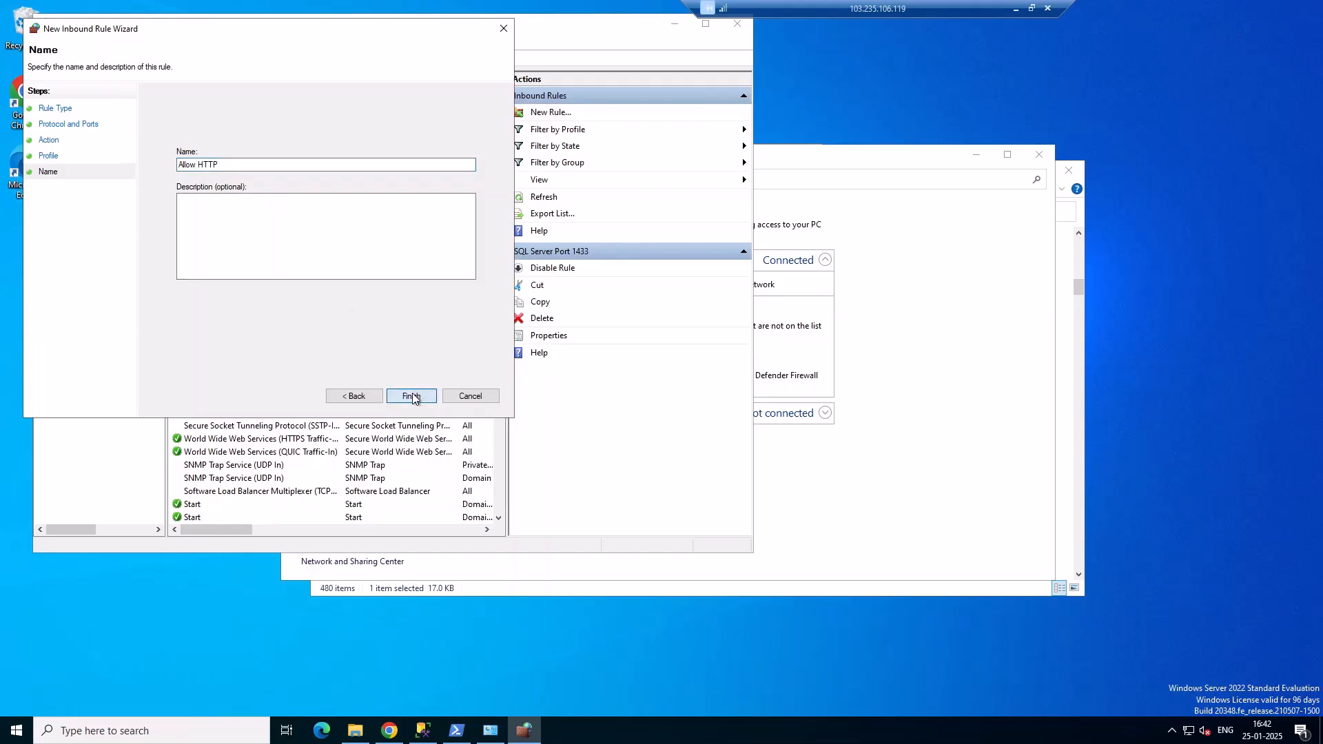
- Check the protocol and local port settings in the Allow HTTP rule's properties, leaving them unchanged
{"action": "scroll", "coordinate": [228, 276], "scroll_direction": "up", "scroll_amount": 20}
{"action": "left_click", "coordinate": [208, 138]}
{"action": "scroll", "coordinate": [210, 172], "scroll_direction": "up", "scroll_amount": 15}
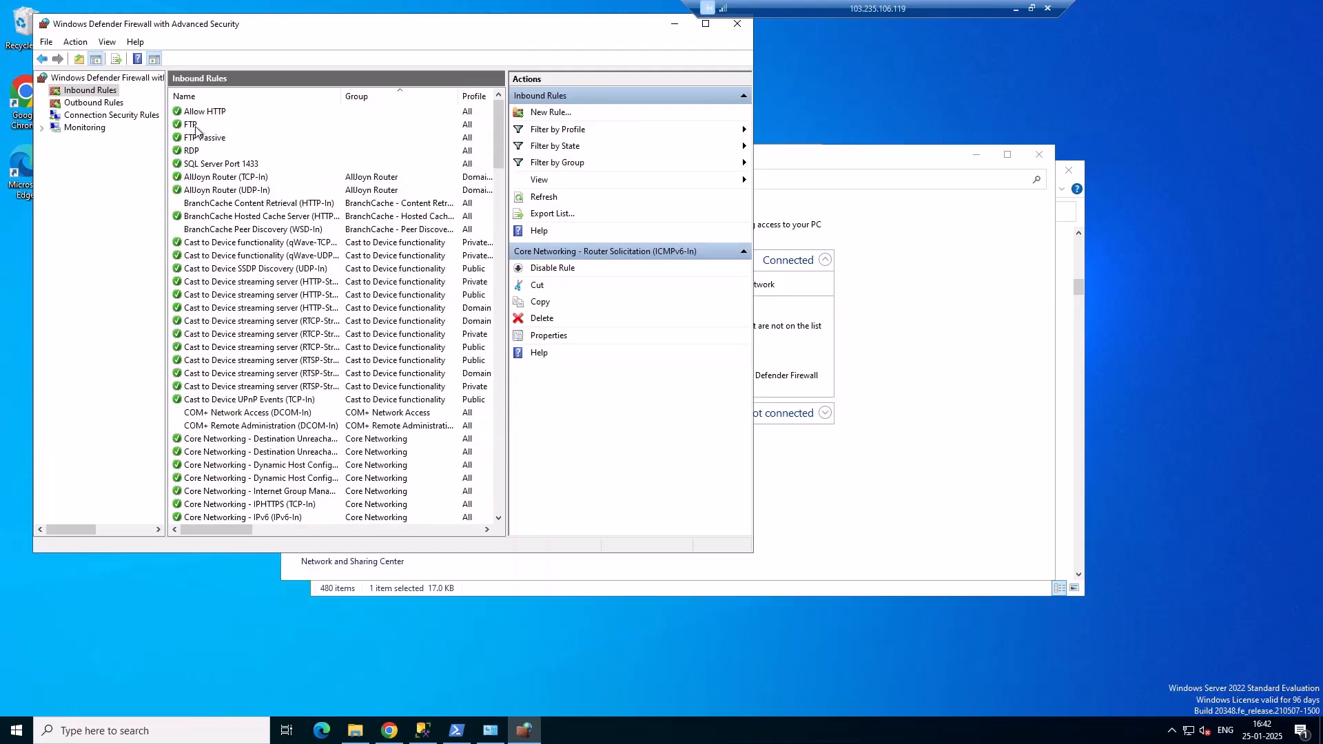
{"action": "left_click", "coordinate": [207, 112]}
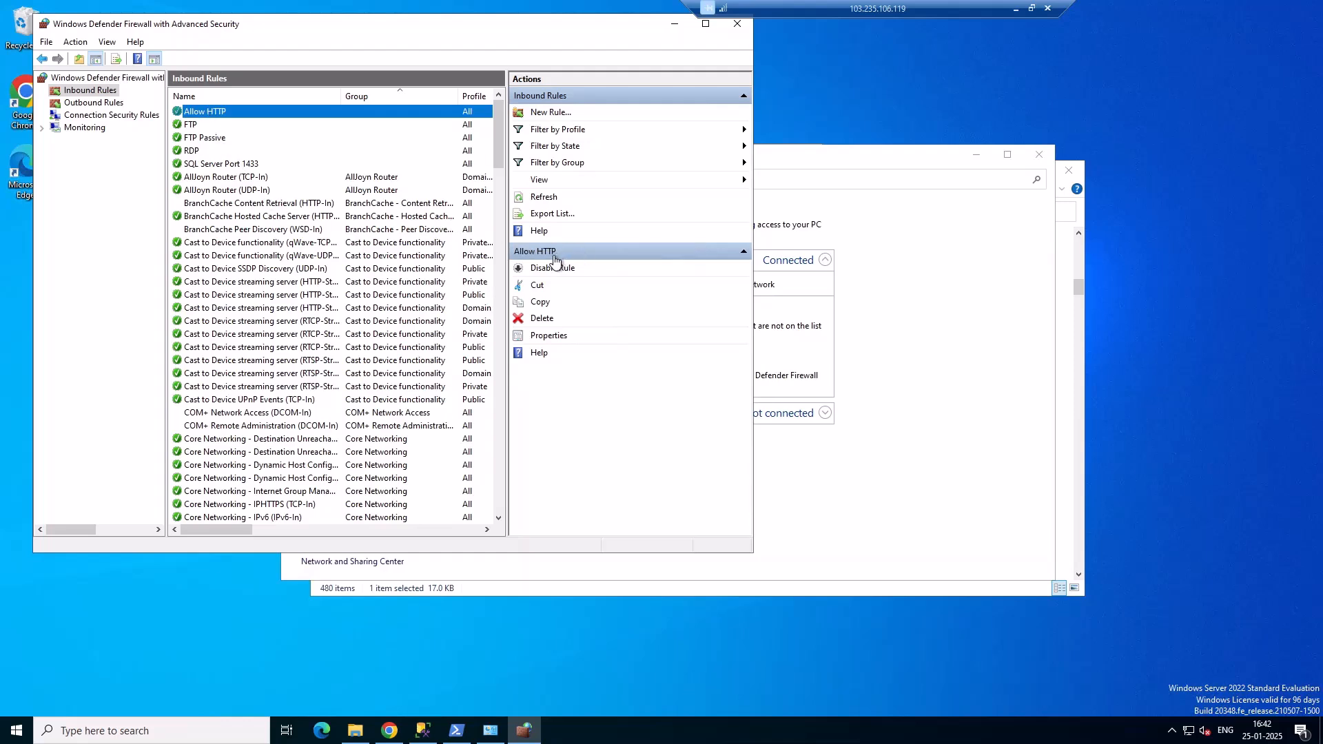
{"action": "left_click", "coordinate": [549, 337]}
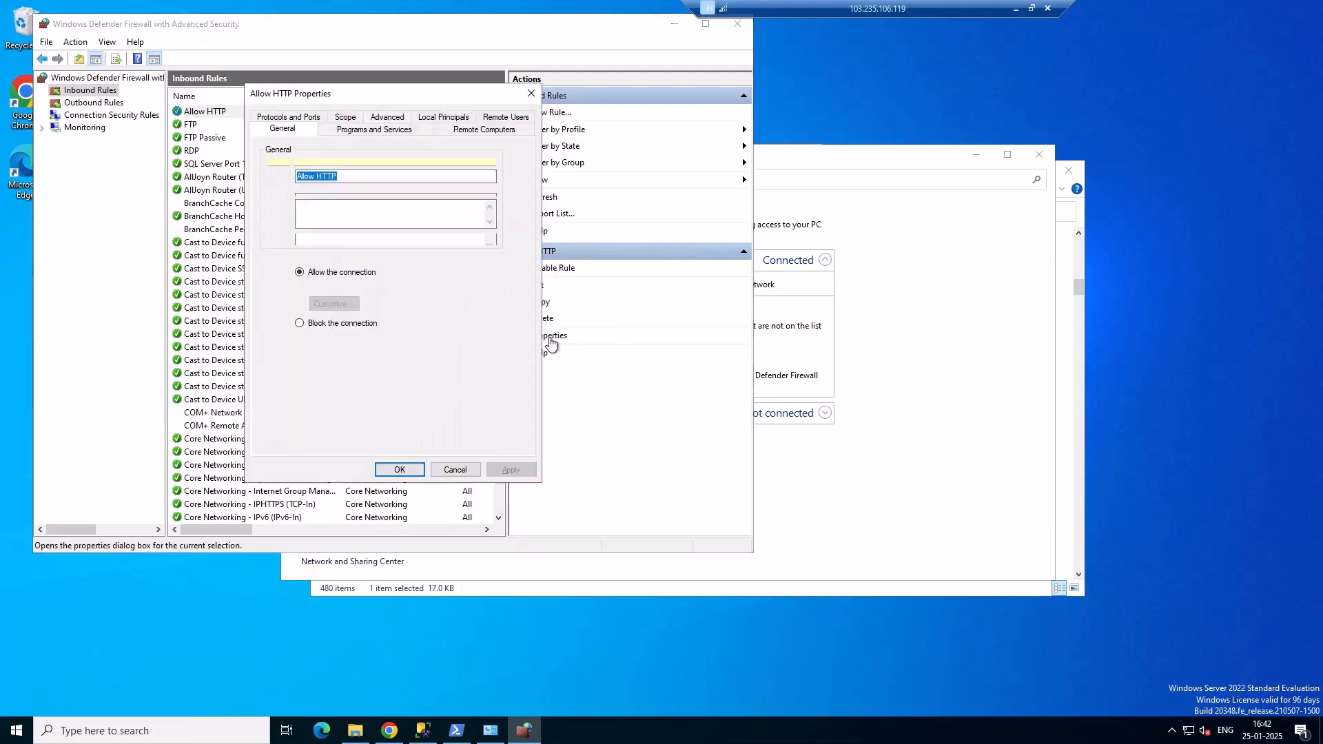
{"action": "left_click", "coordinate": [288, 117]}
{"action": "left_click", "coordinate": [389, 229]}
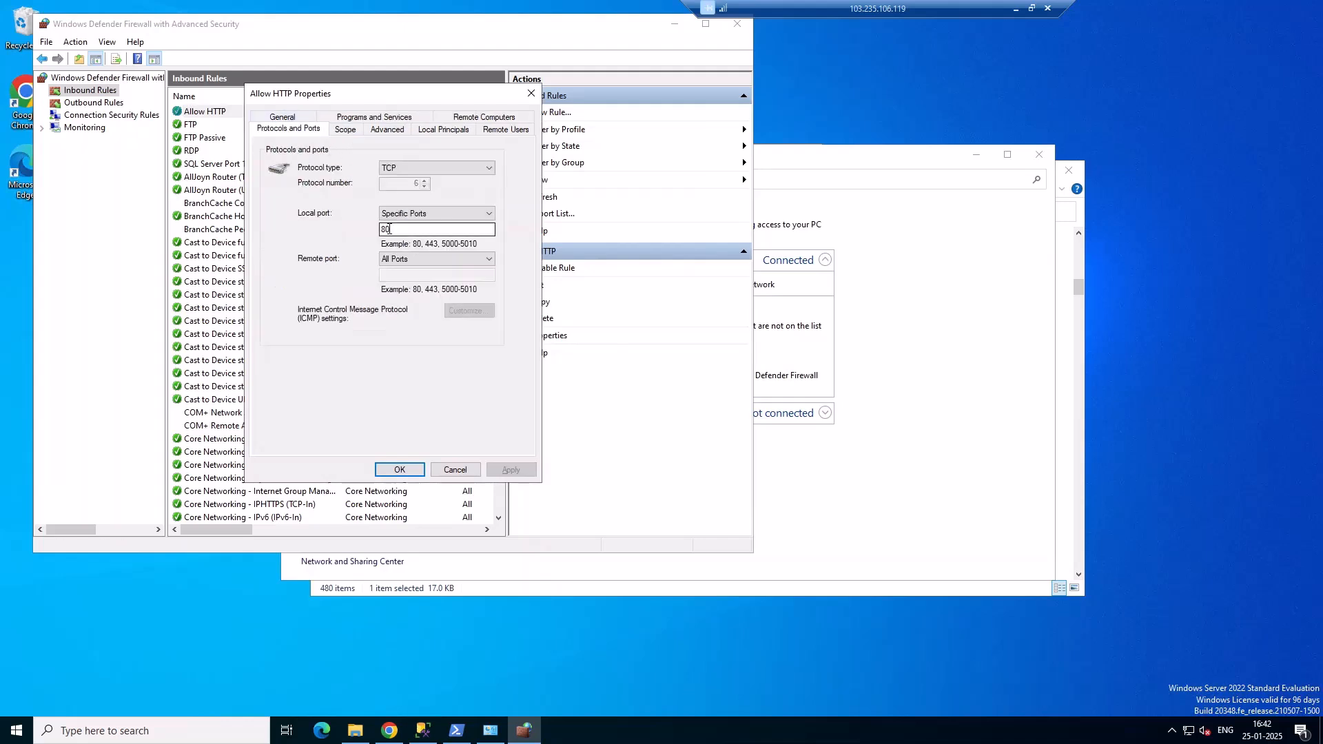
{"action": "left_click", "coordinate": [455, 470]}
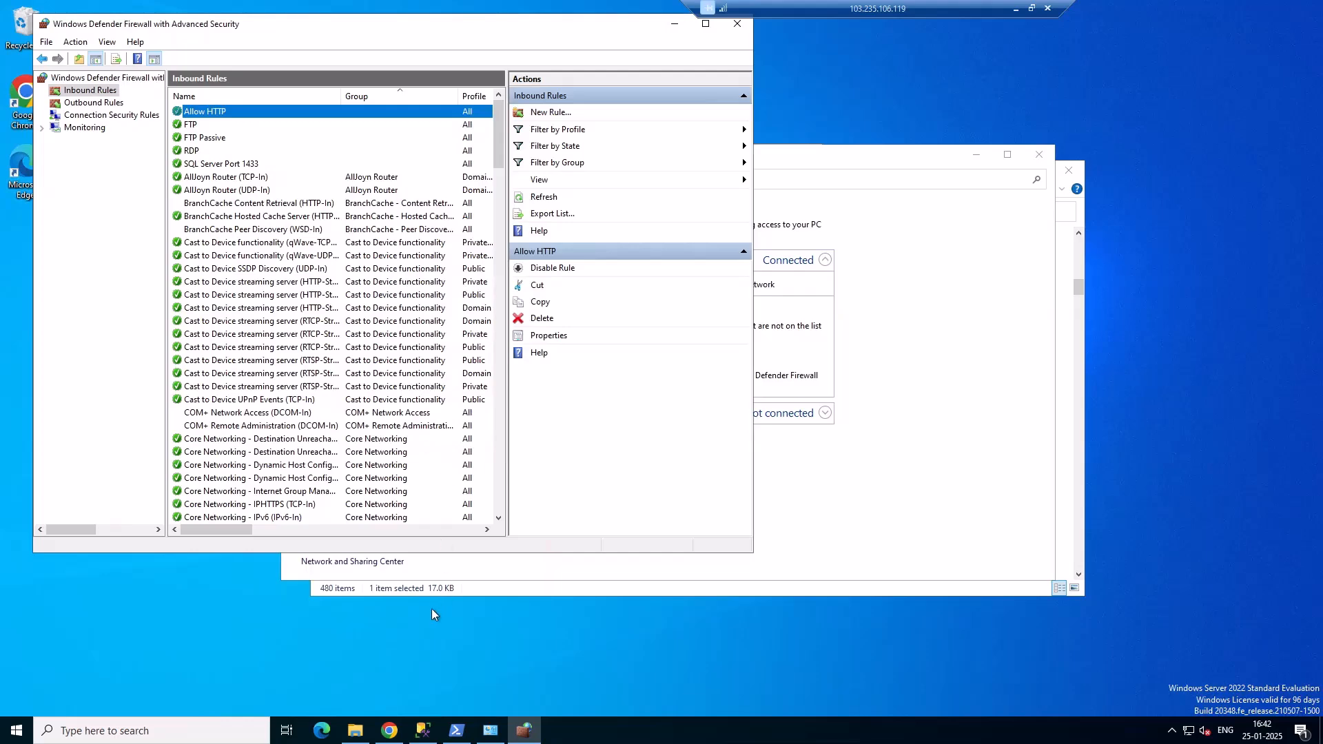
- Run the prepared dotnet command for the eCommerce presentation DLL in PowerShell at C:\ProductApi to start the API
{"action": "left_click", "coordinate": [457, 731]}
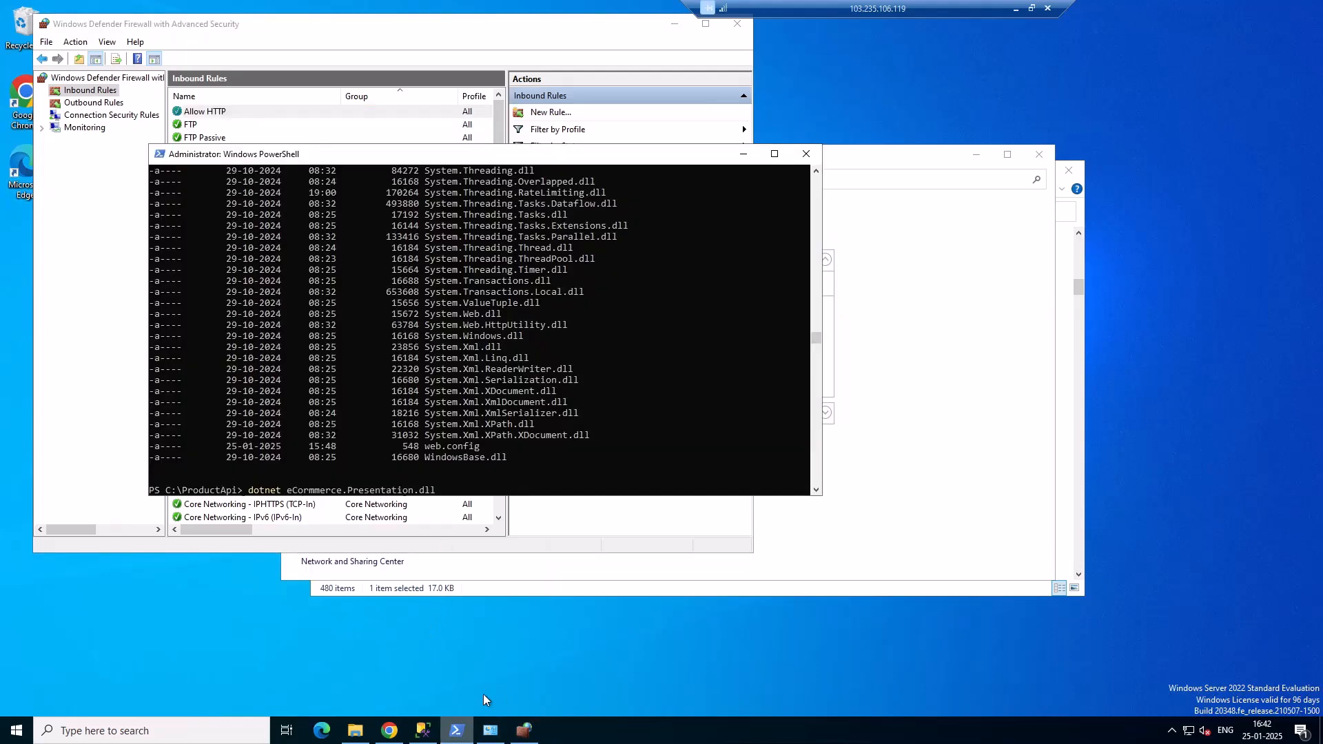
{"action": "left_click", "coordinate": [473, 491]}
{"action": "key", "text": "Return"}
{"action": "left_click", "coordinate": [478, 478]}
{"action": "left_click", "coordinate": [448, 490]}
{"action": "key", "text": "Return"}
{"action": "key", "text": "Return"}
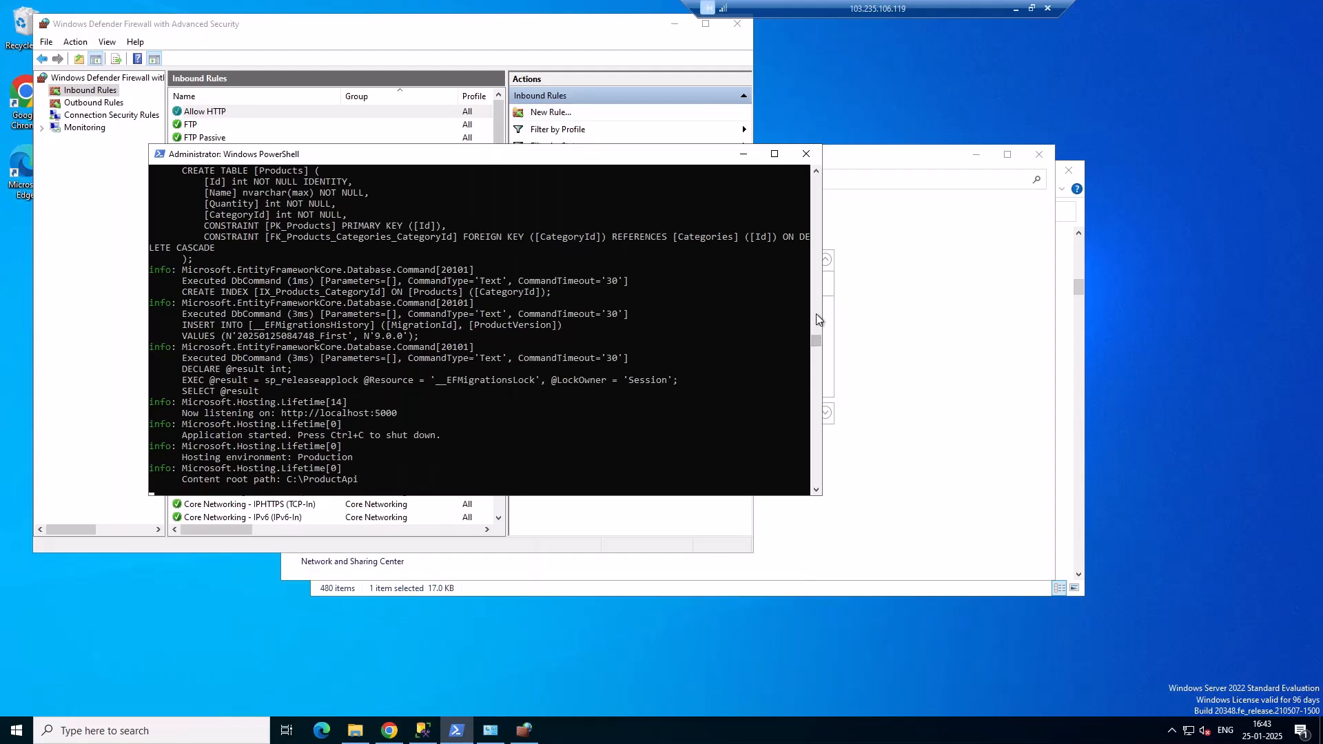
{"action": "mouse_move", "coordinate": [813, 342]}
{"action": "left_mouse_down"}
{"action": "mouse_move", "coordinate": [815, 313]}
{"action": "mouse_move", "coordinate": [813, 344]}
{"action": "left_mouse_up"}
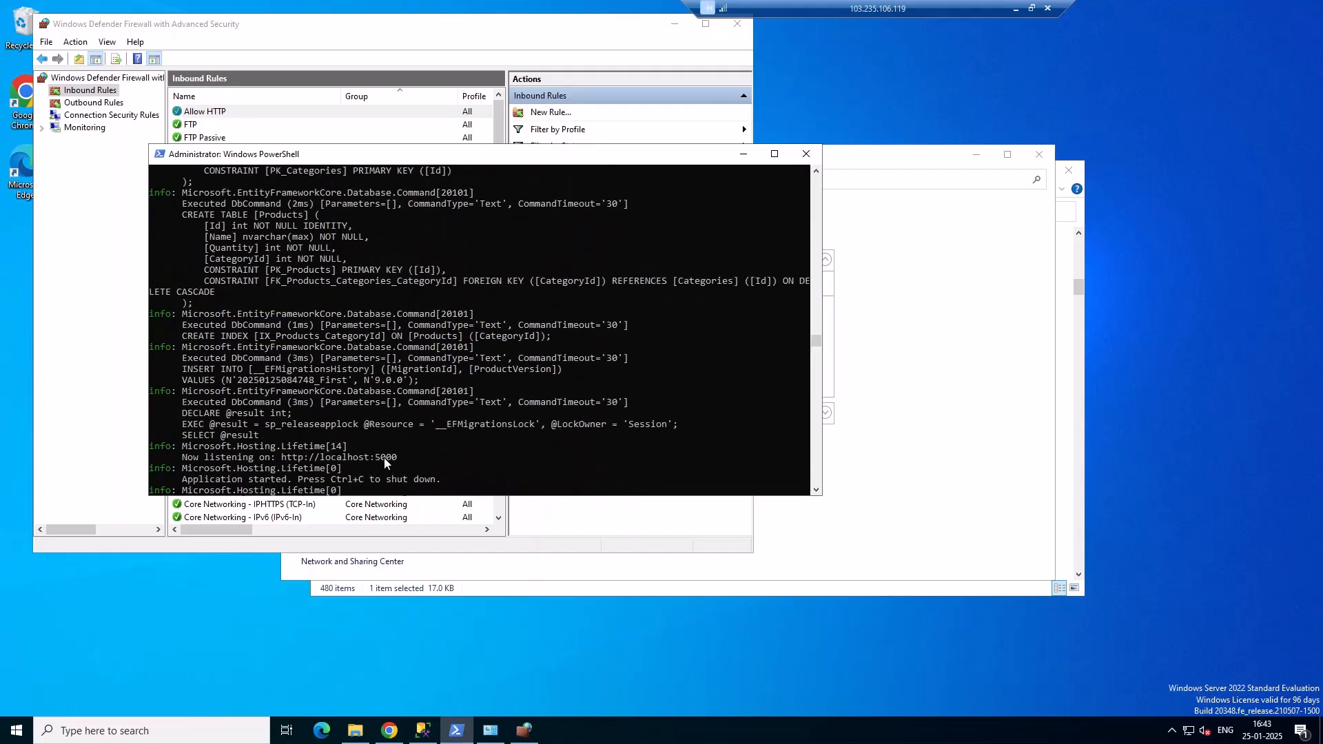
{"action": "left_click_drag", "start_coordinate": [395, 458], "coordinate": [348, 456]}
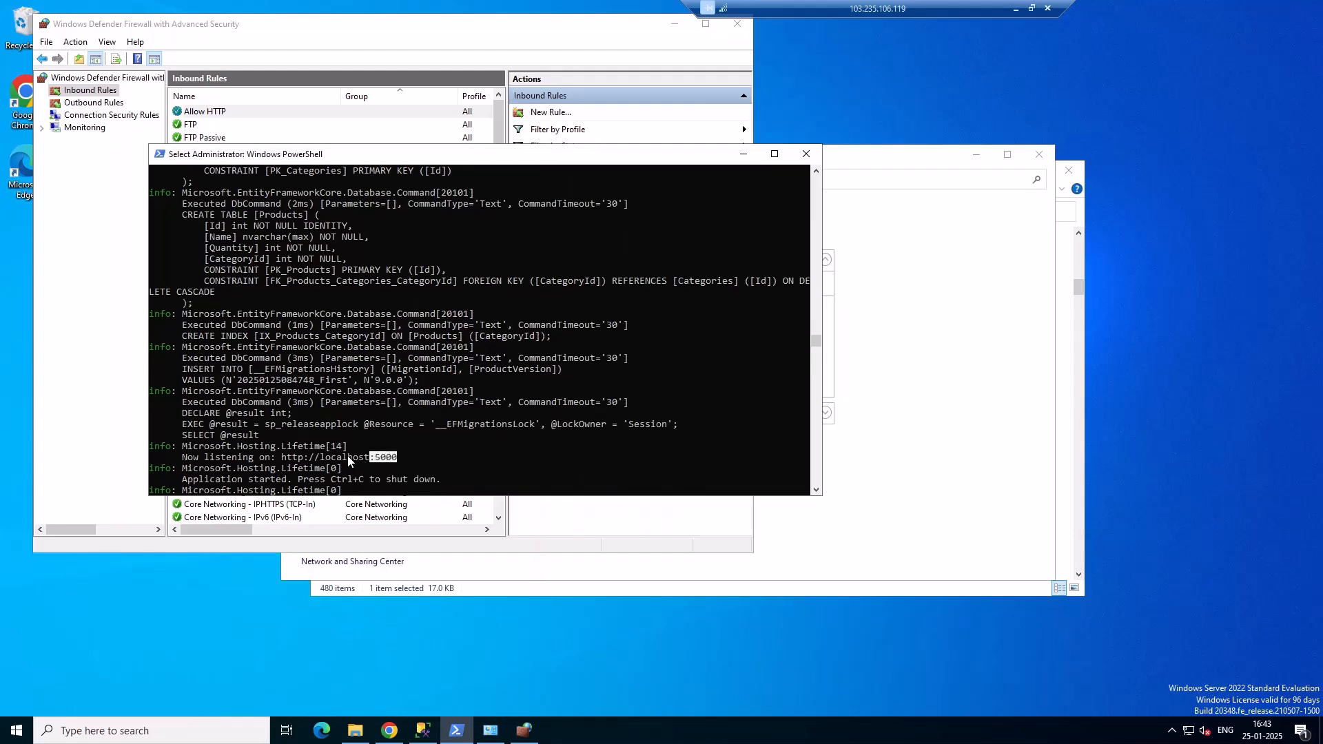
{"action": "right_click", "coordinate": [283, 460]}
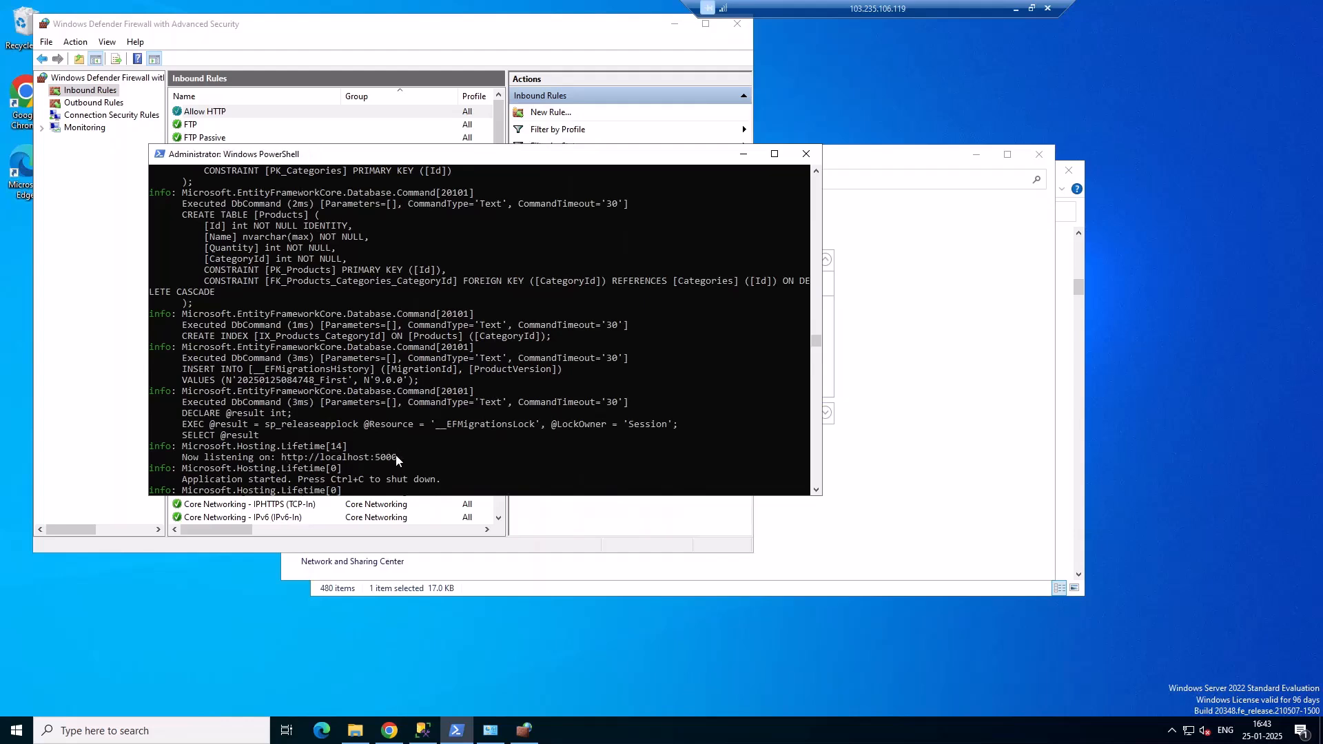
{"action": "left_click", "coordinate": [391, 736]}
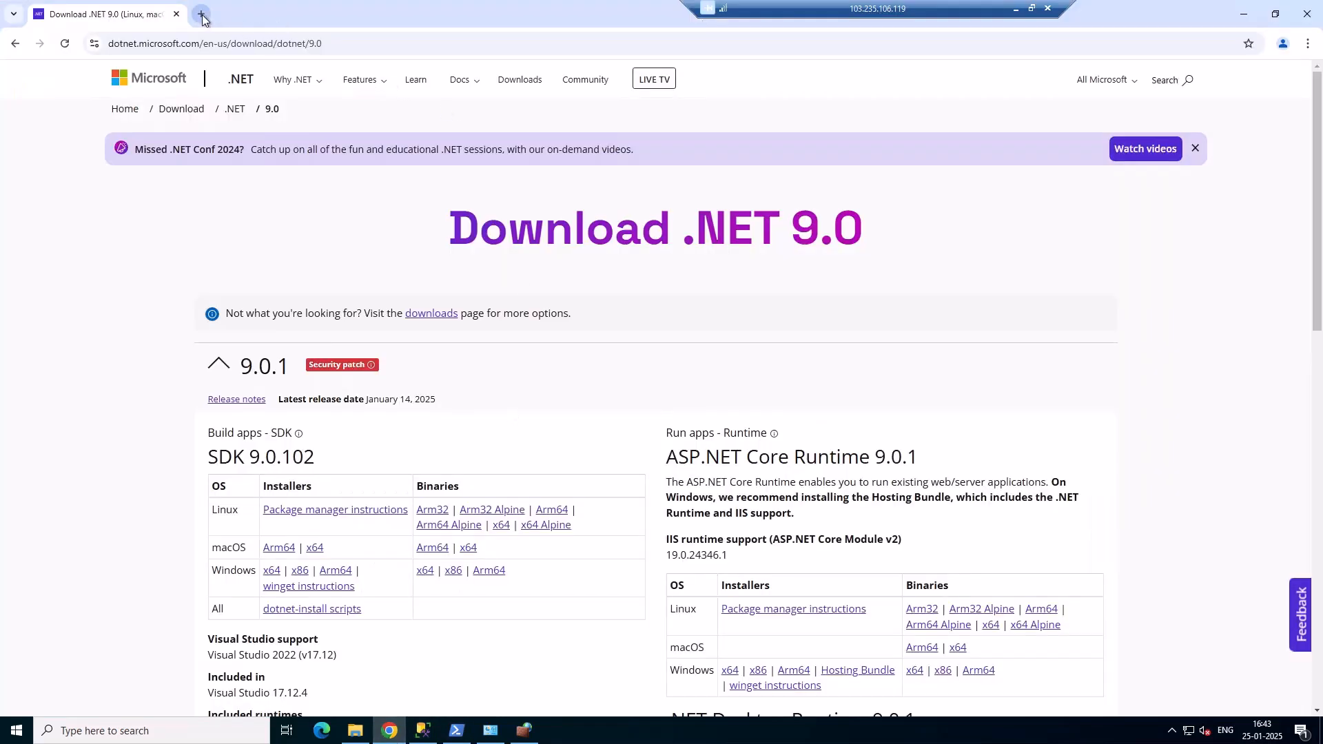
{"action": "key", "text": "ctrl+t"}
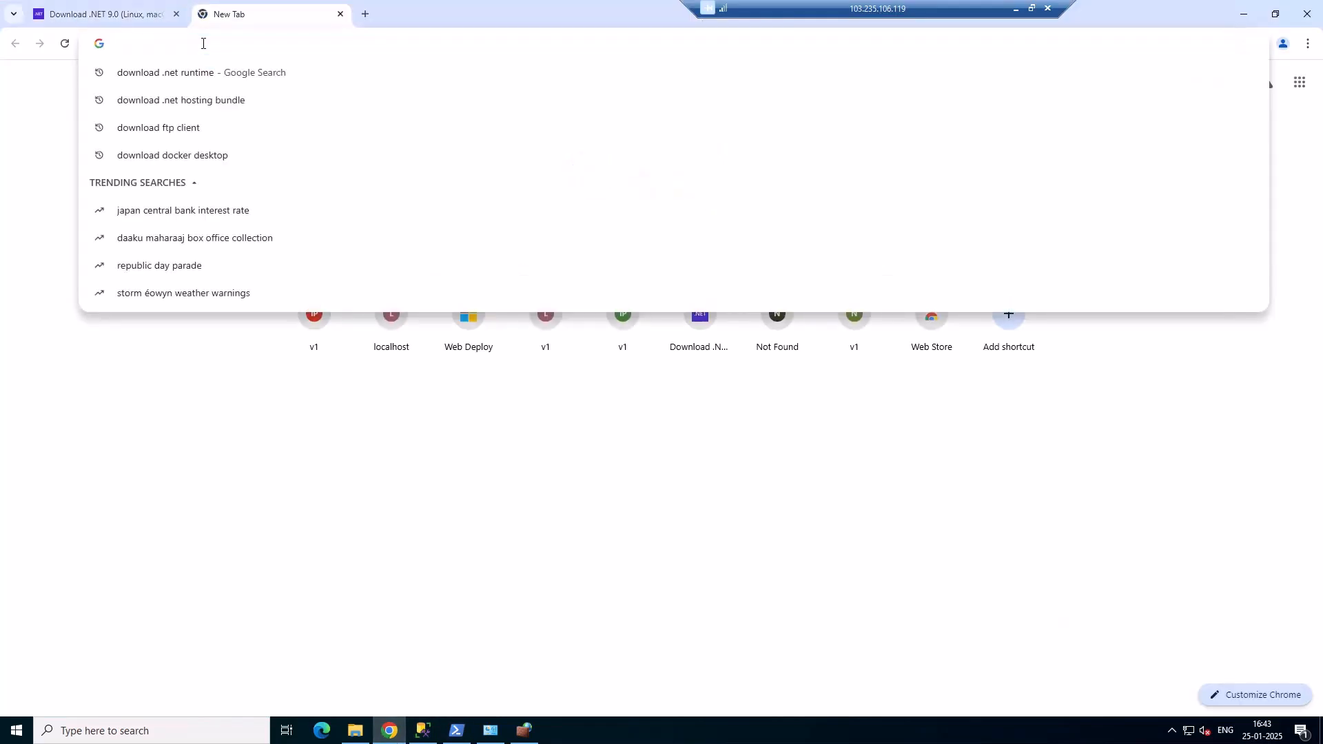
{"action": "type", "text": "http://localhost:5000"}
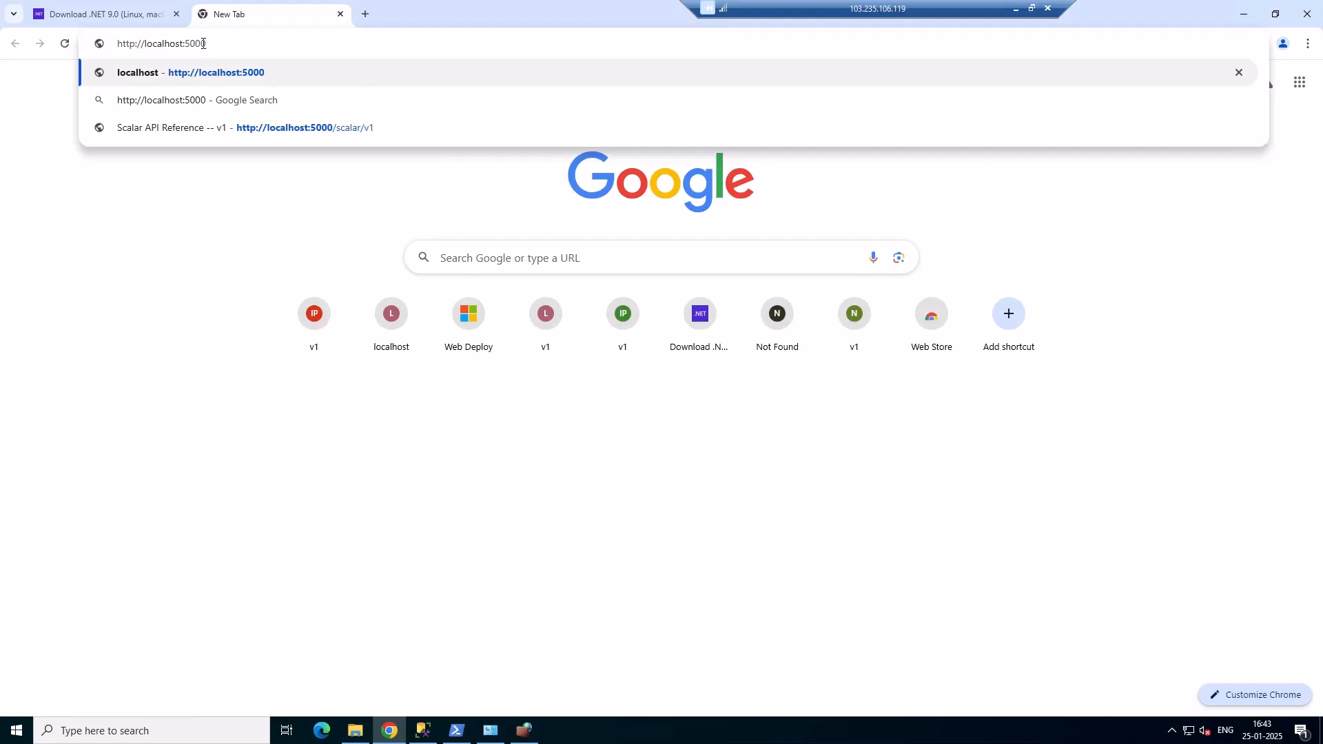
{"action": "type", "text": "/scala"}
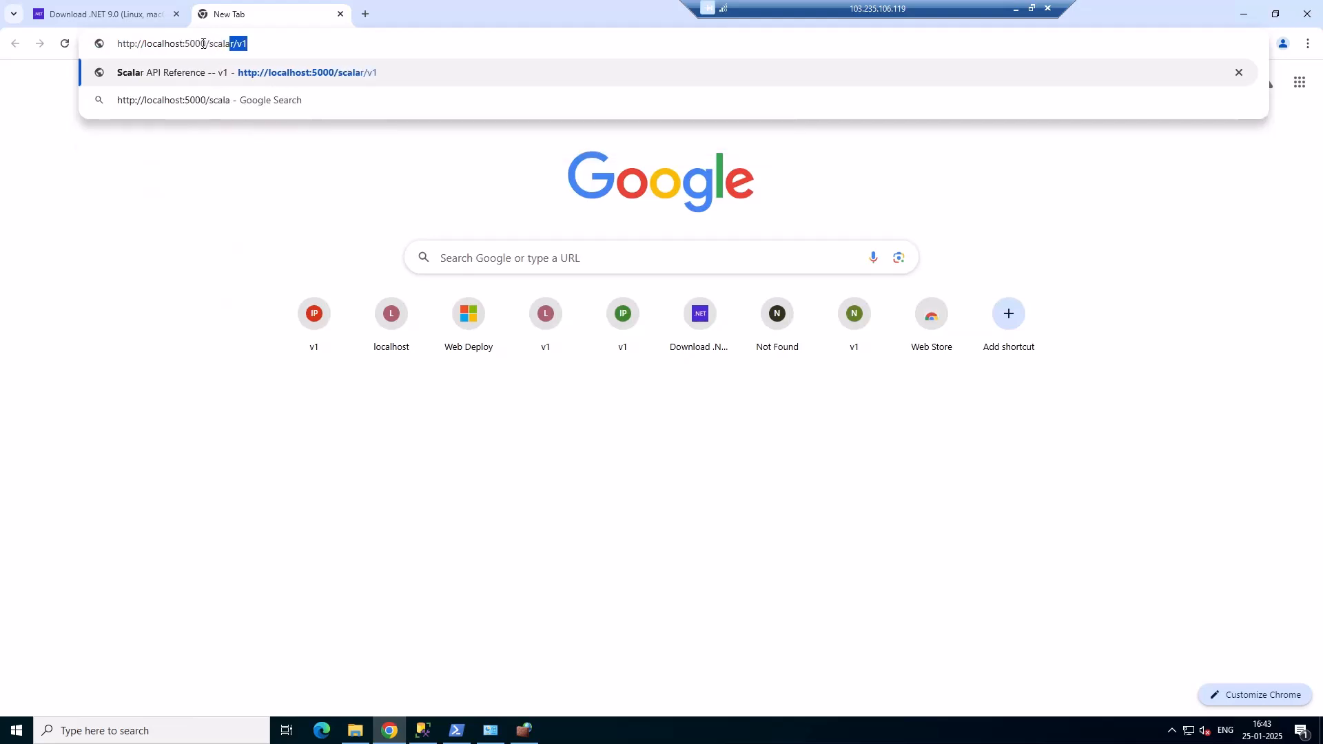
{"action": "key", "text": "Right"}
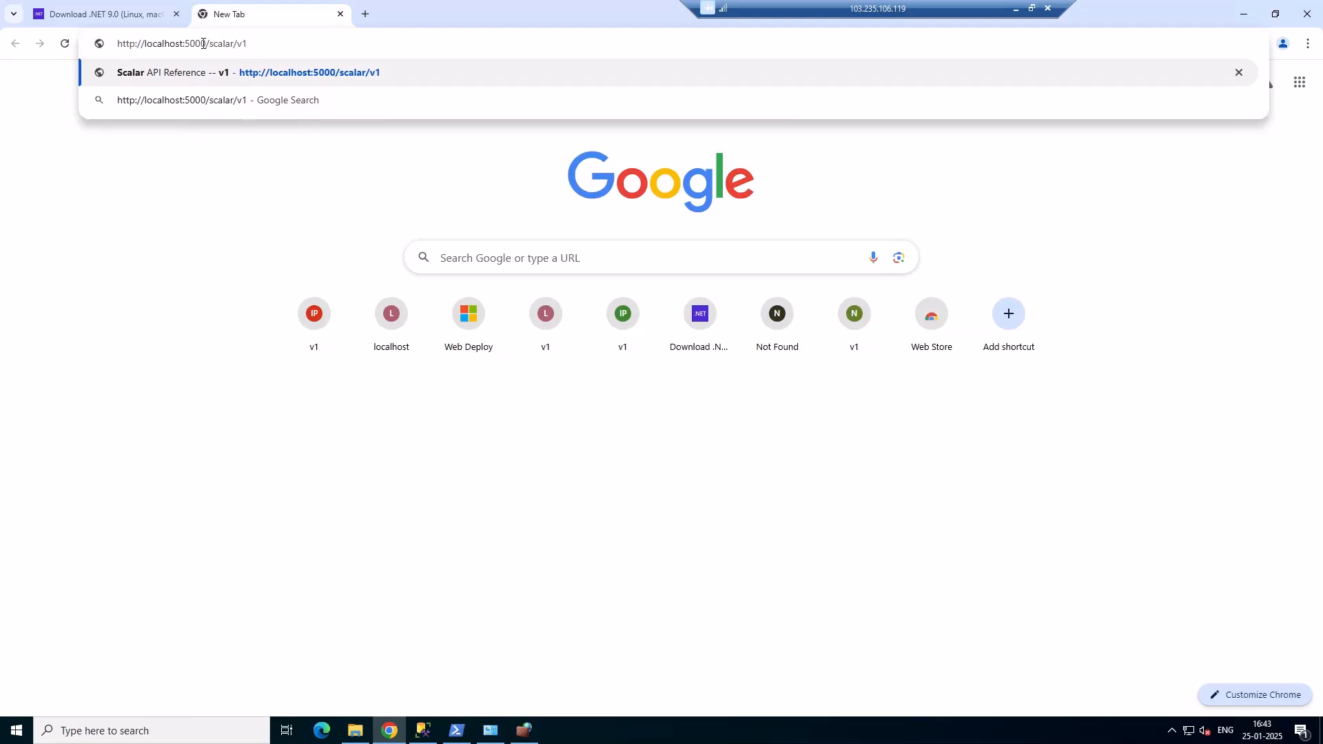
{"action": "key", "text": "Return"}
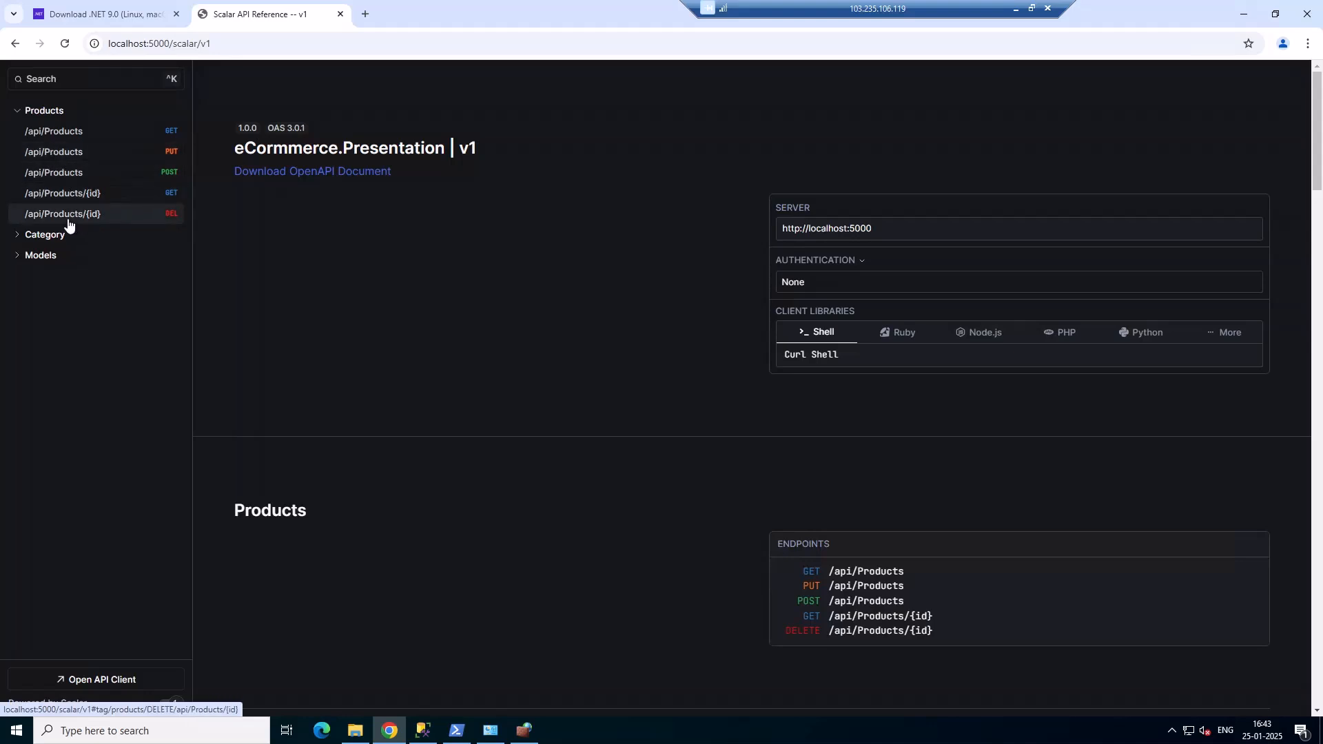
- Expand the Category endpoints in the Scalar reference and send a test GET request to /api/Products
{"action": "left_click", "coordinate": [54, 237]}
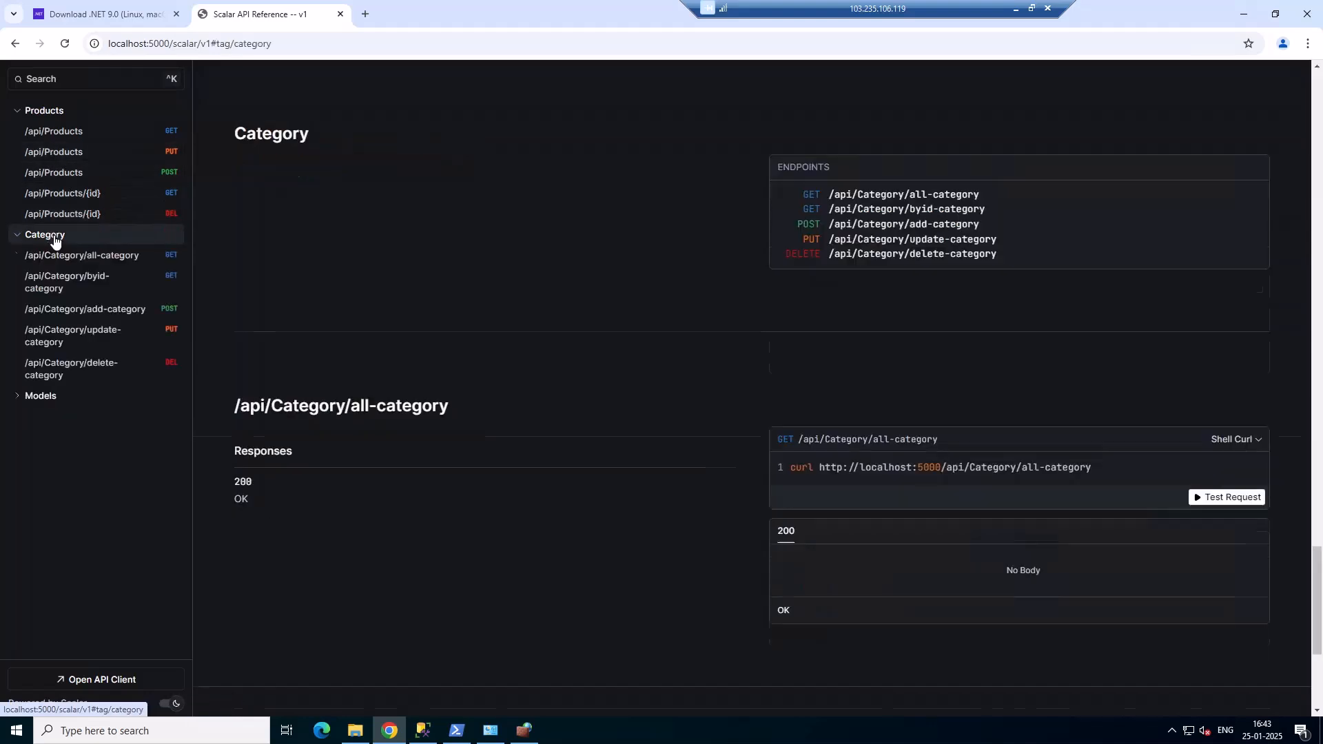
{"action": "left_click", "coordinate": [44, 131]}
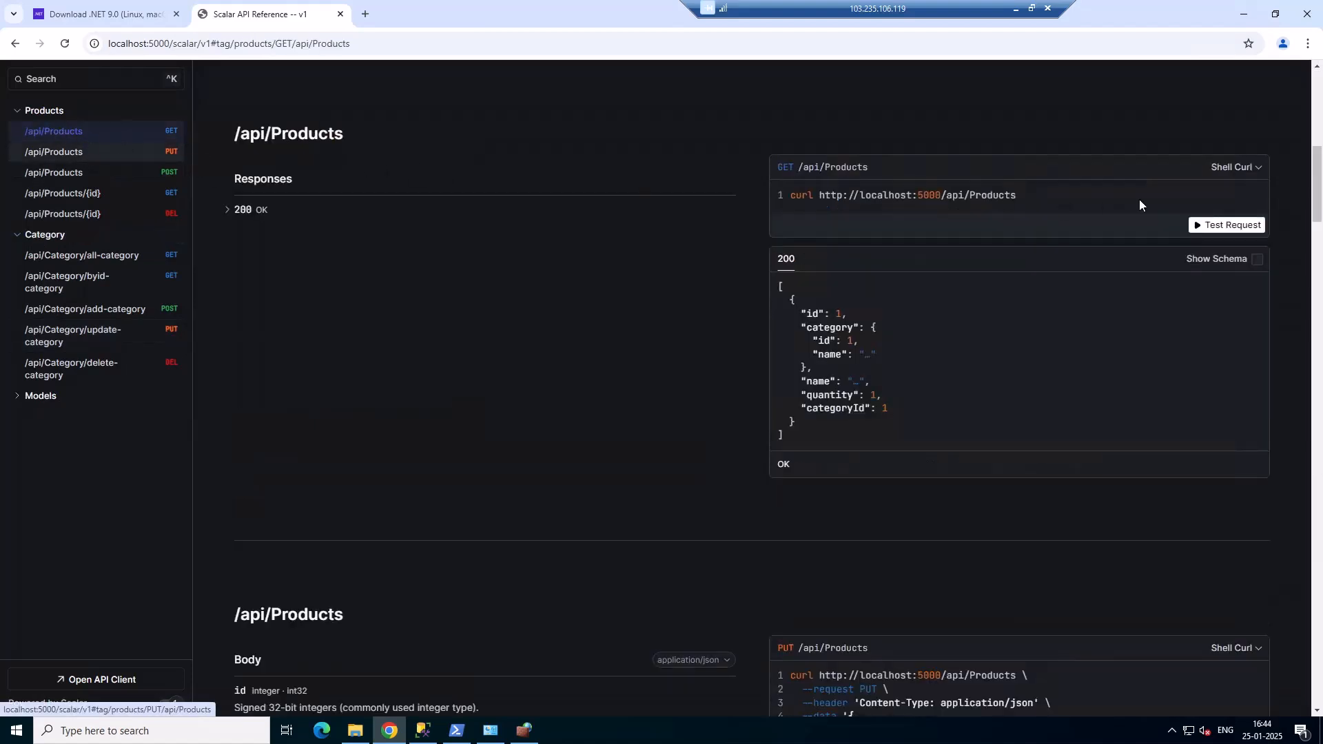
{"action": "left_click", "coordinate": [1221, 230]}
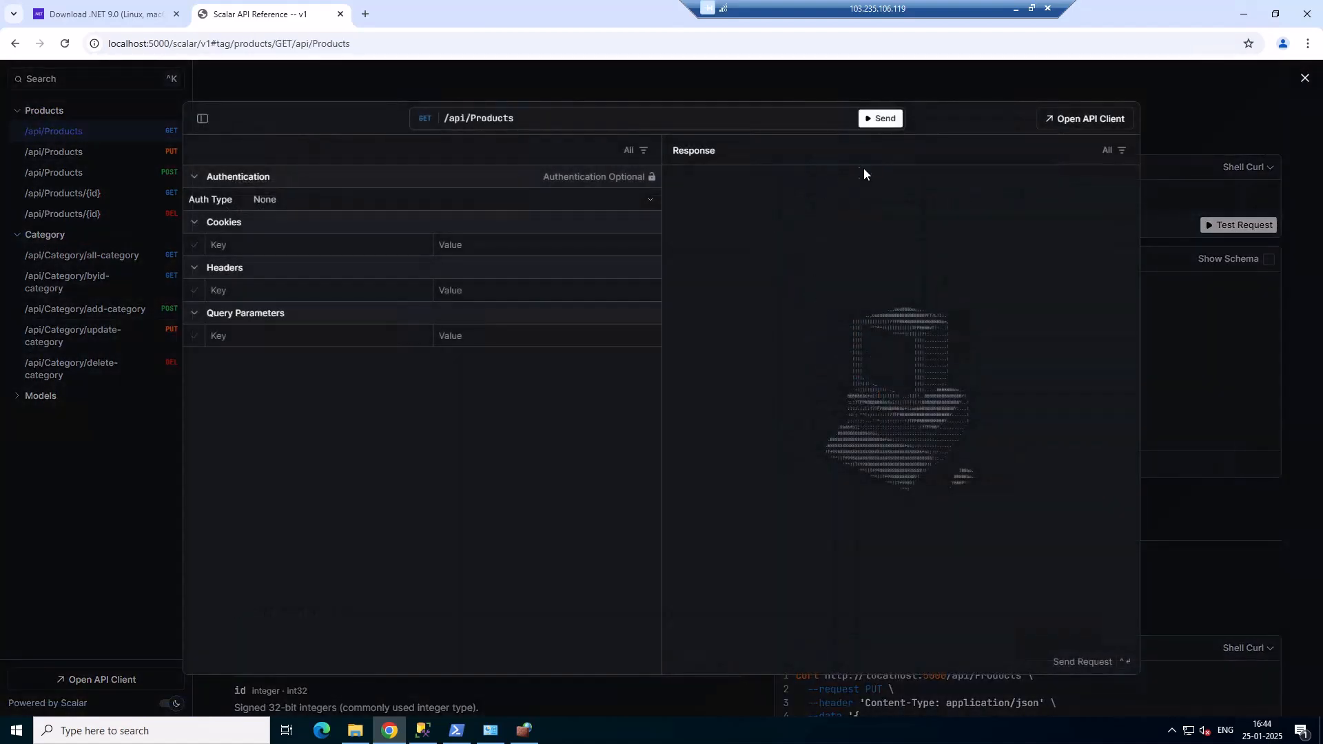
{"action": "left_click", "coordinate": [879, 121]}
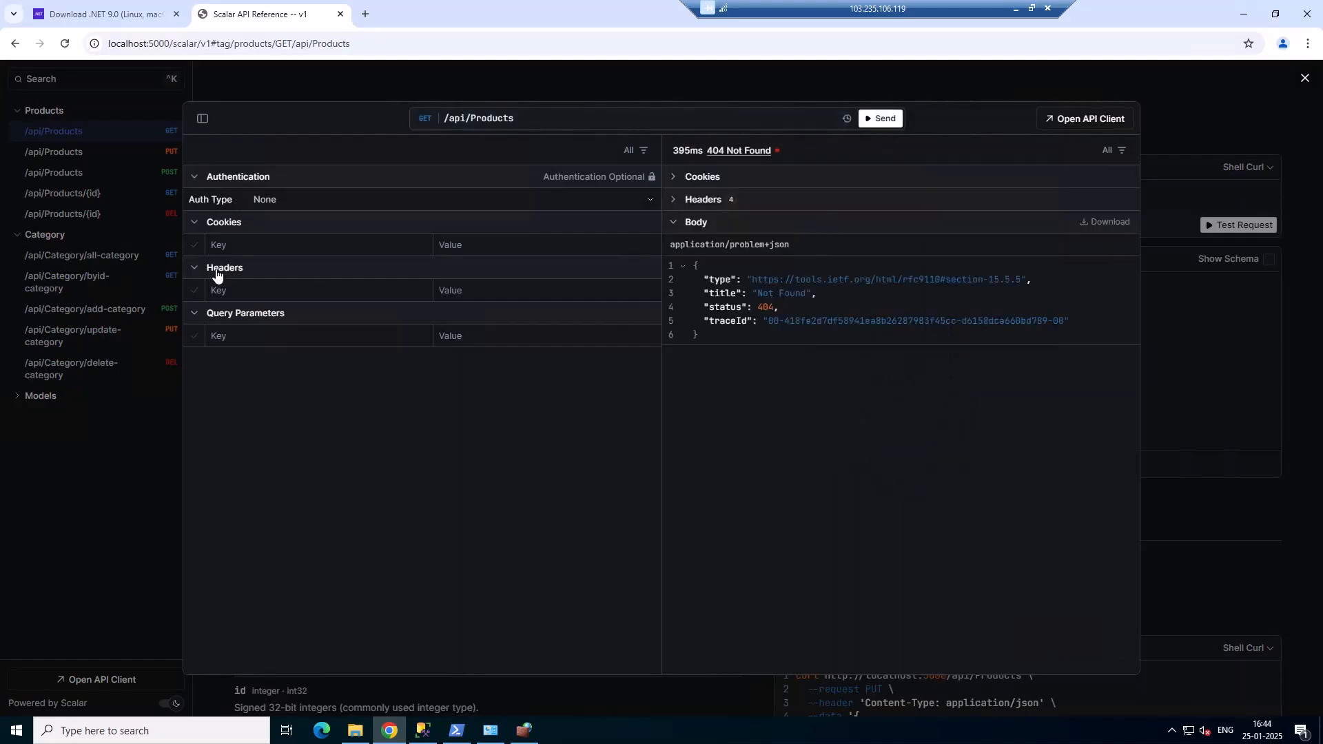
- Send a POST request to /api/Category/add-category in the Scalar request client with the name "Electronics" in the JSON body
{"action": "left_click", "coordinate": [201, 120]}
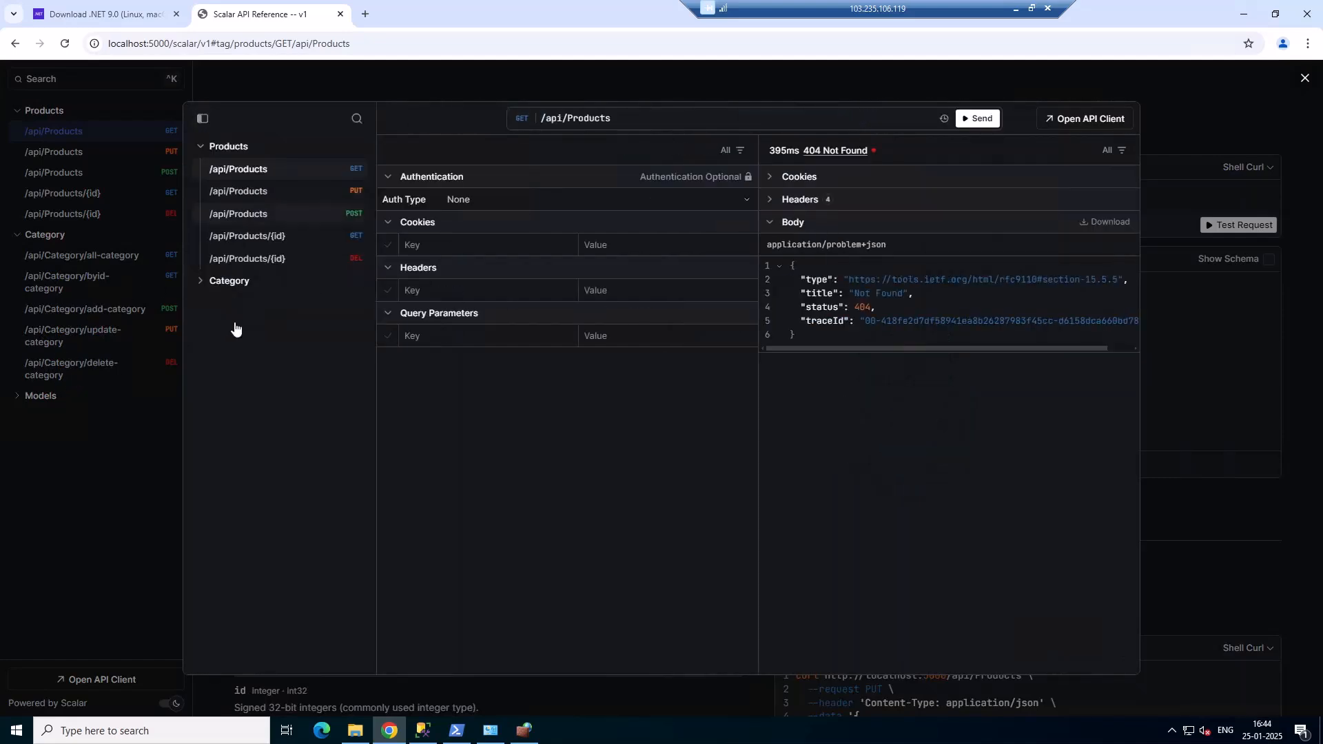
{"action": "left_click", "coordinate": [220, 284]}
{"action": "left_click", "coordinate": [303, 352]}
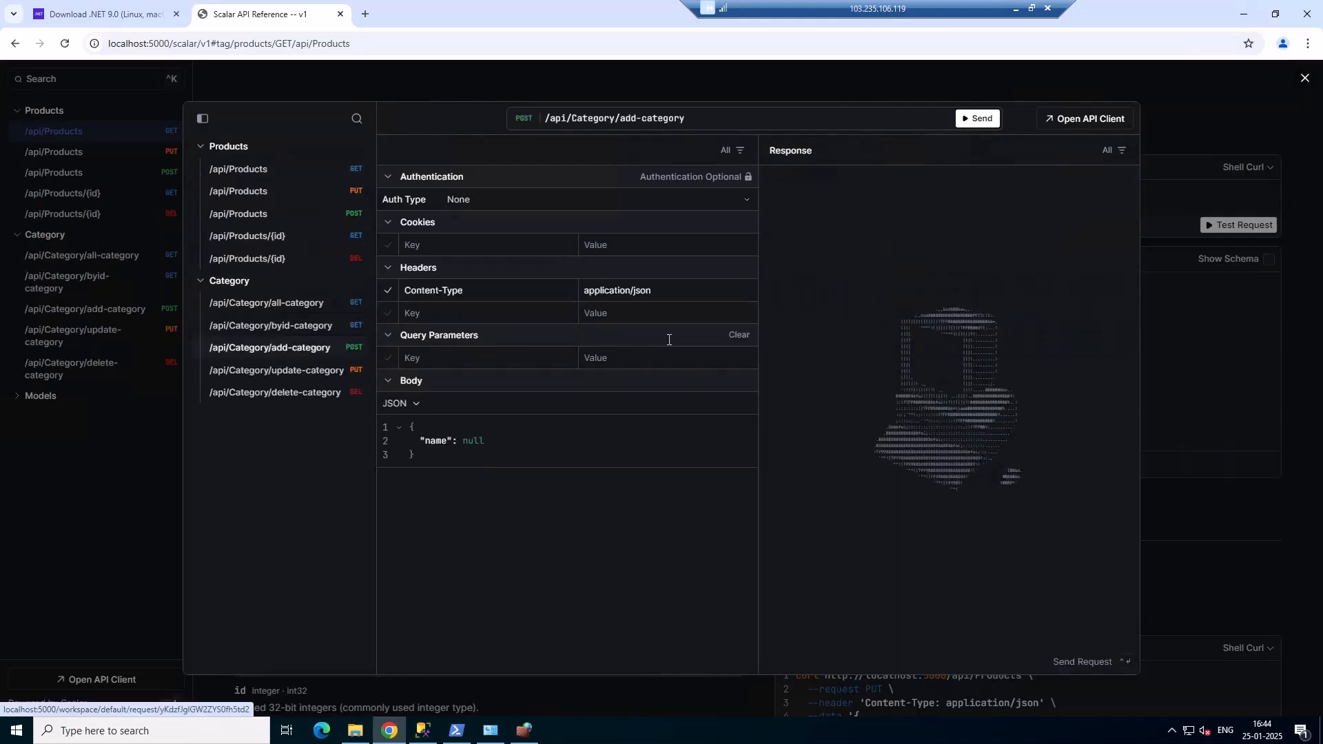
{"action": "double_click", "coordinate": [472, 440]}
{"action": "type", "text": "\"Elec"}
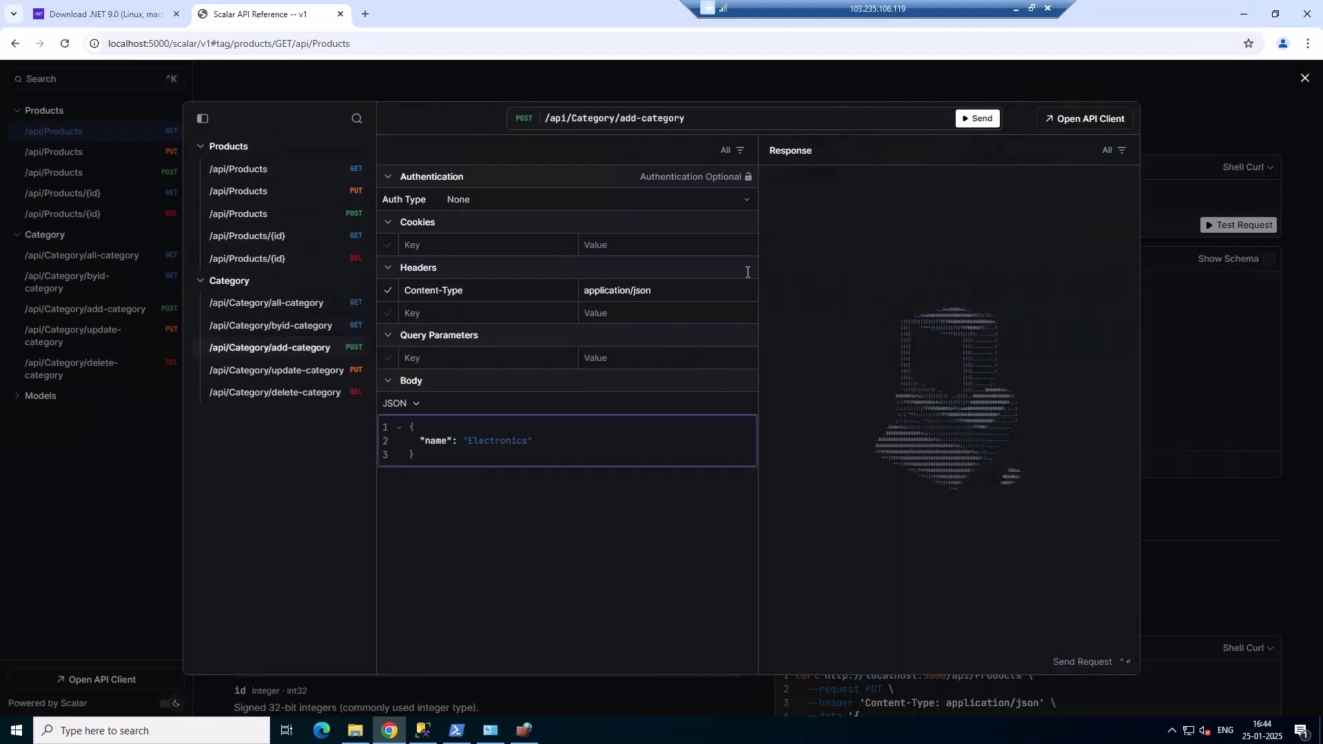
{"action": "type", "text": "tronics"}
{"action": "left_click", "coordinate": [975, 119]}
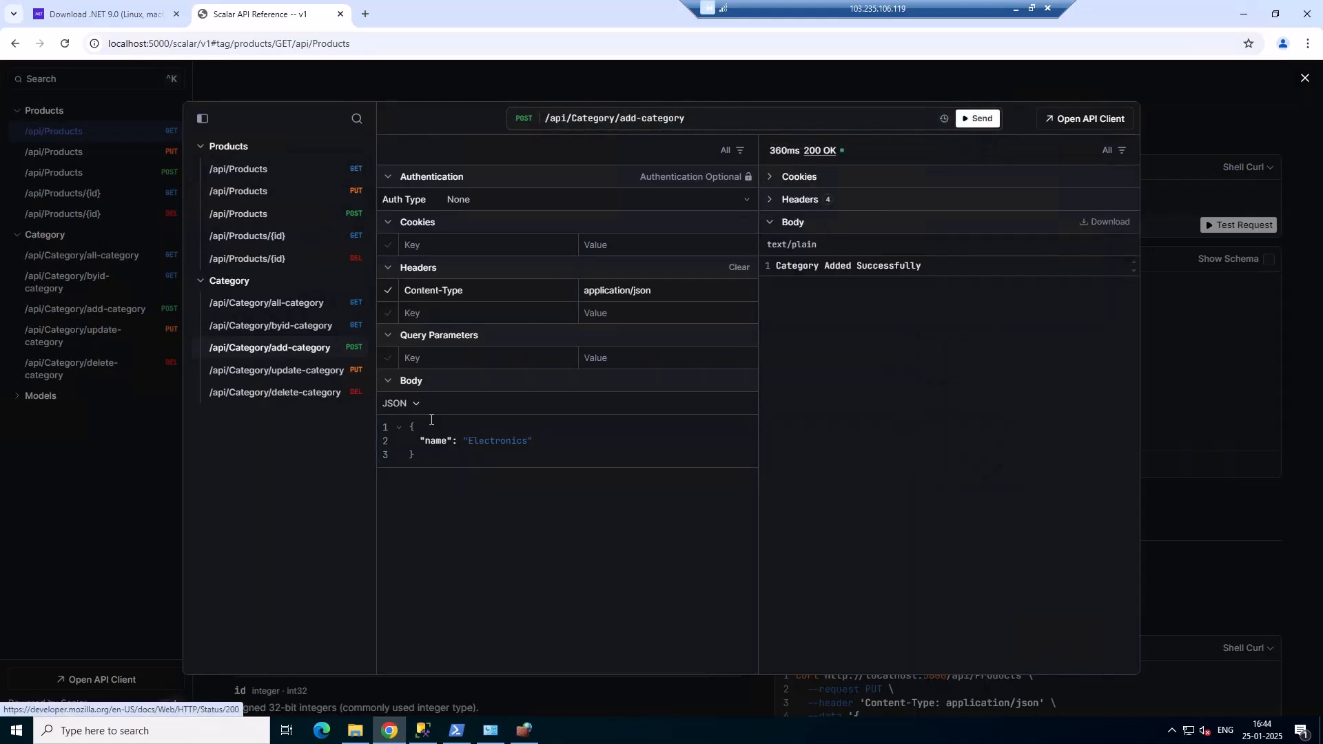
- Open the POST /api/Products test request, set the product name in the JSON body to "HP Desktopo Computer", and send it
{"action": "left_click", "coordinate": [40, 172]}
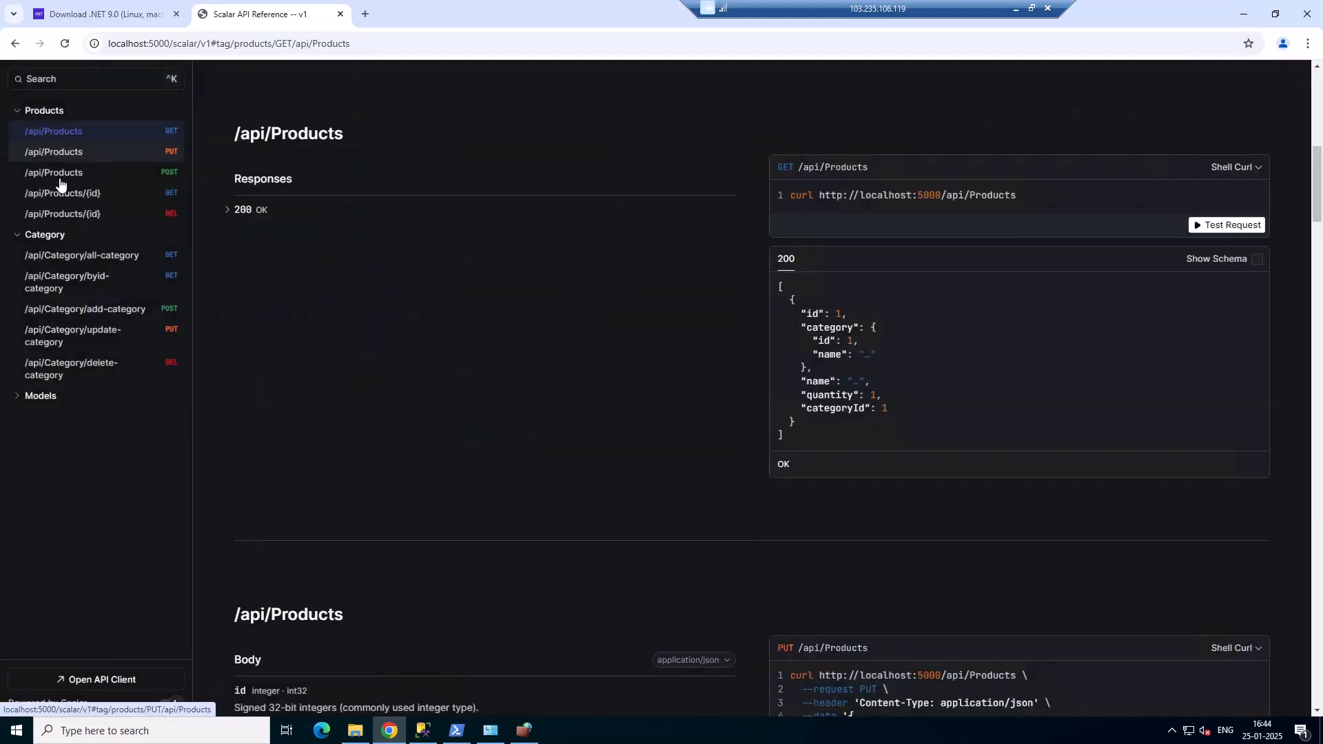
{"action": "left_click", "coordinate": [1228, 319]}
{"action": "double_click", "coordinate": [474, 443]}
{"action": "type", "text": "\"HP D"}
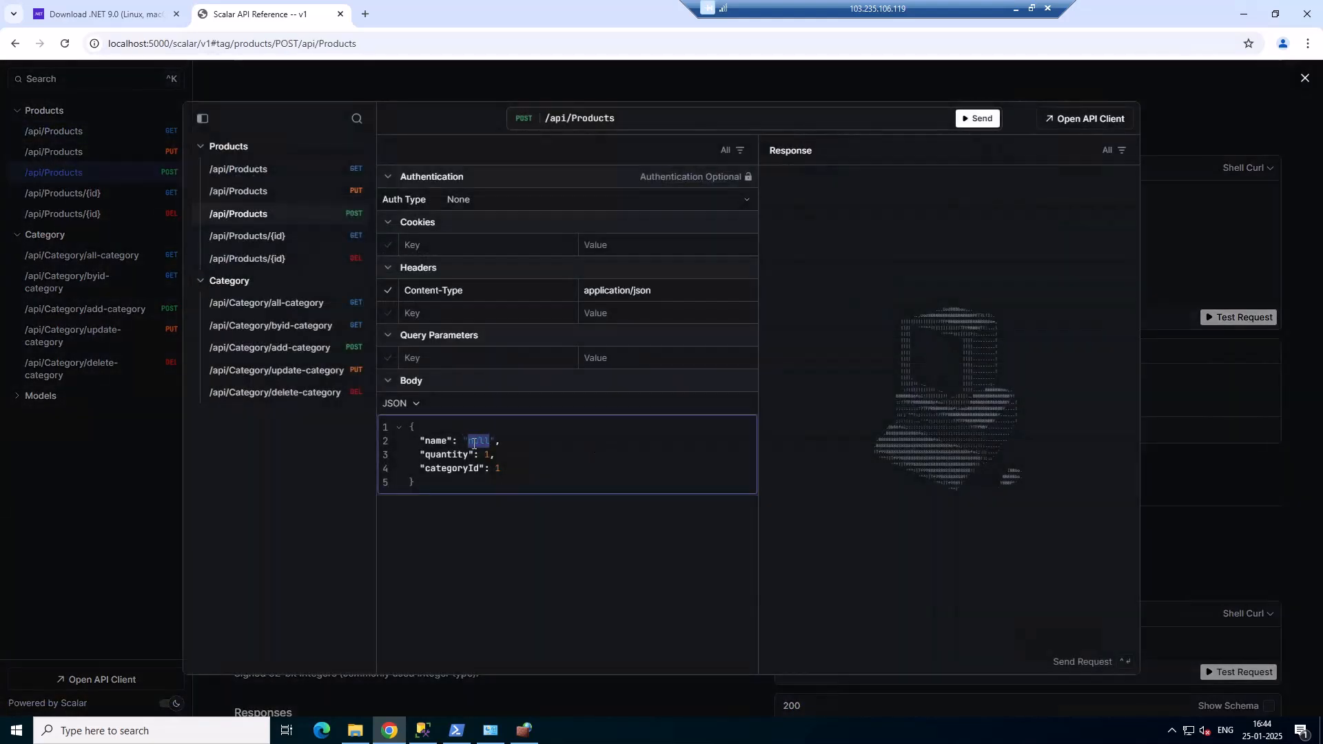
{"action": "type", "text": "esktopo Cpmo"}
{"action": "key", "text": "BackSpace"}
{"action": "type", "text": "omputer"}
{"action": "left_click", "coordinate": [971, 122]}
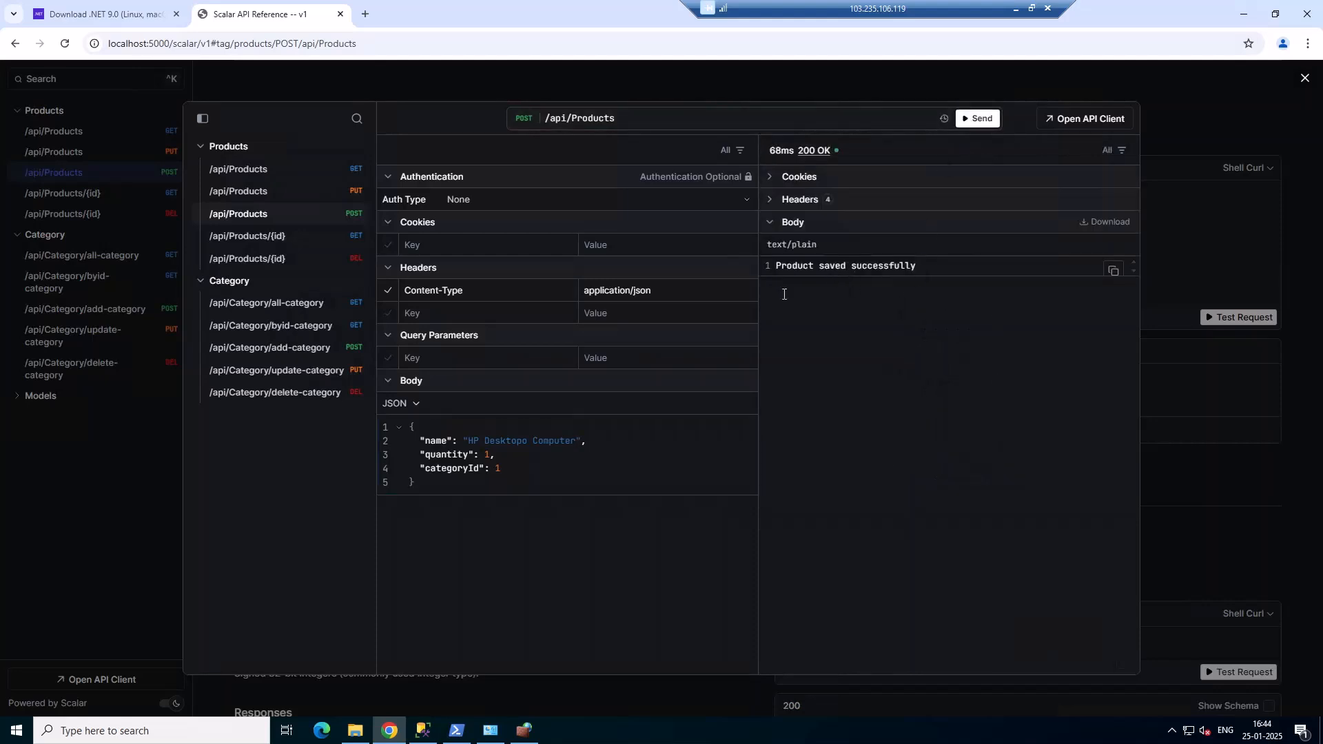
- Switch to SQL Server Management Studio, refresh the server, and expand the Tables folder of the ProductDb database
{"action": "left_click", "coordinate": [423, 734]}
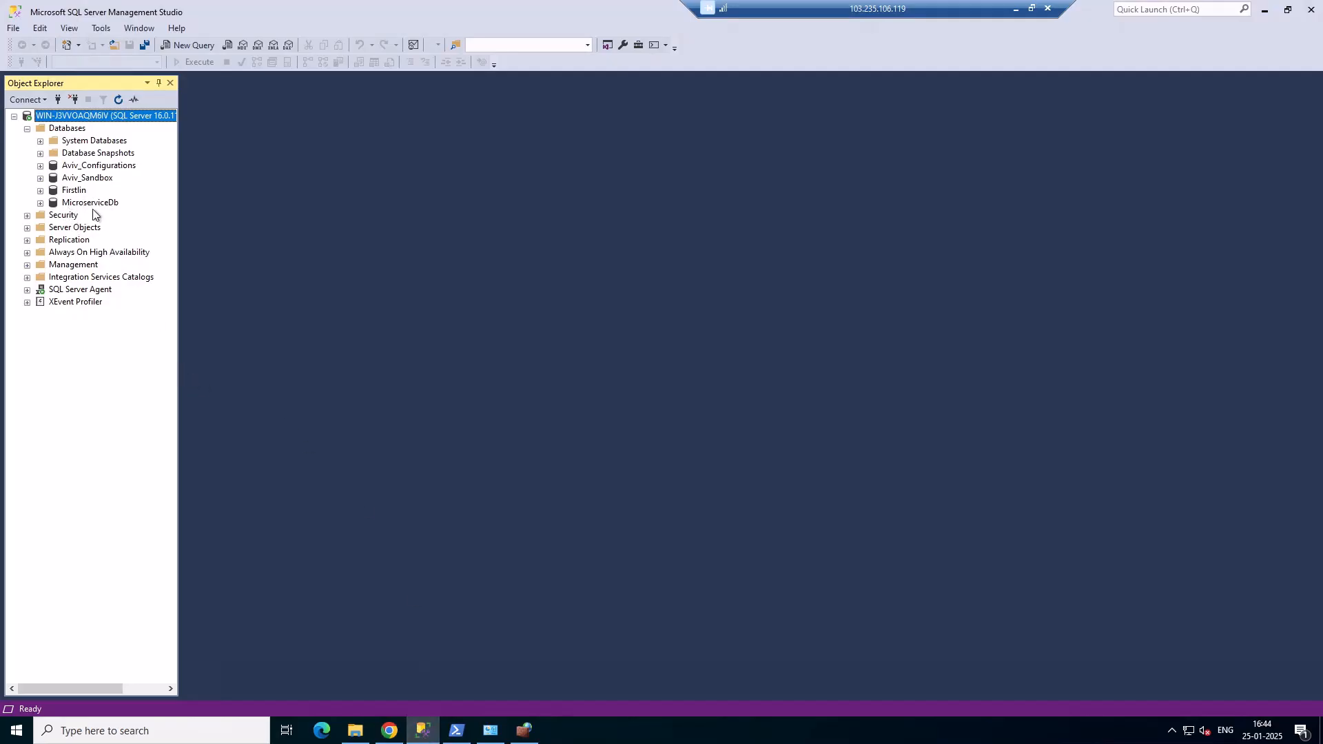
{"action": "right_click", "coordinate": [64, 118]}
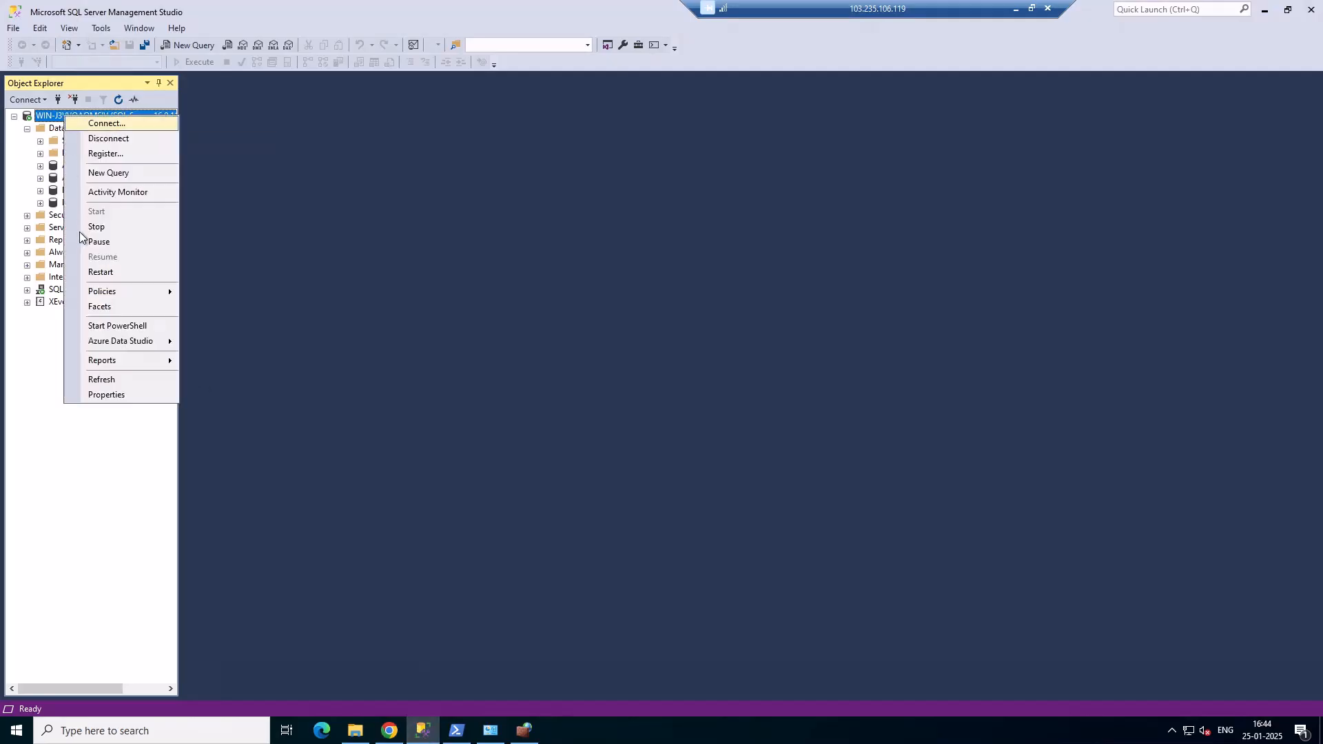
{"action": "left_click", "coordinate": [104, 378]}
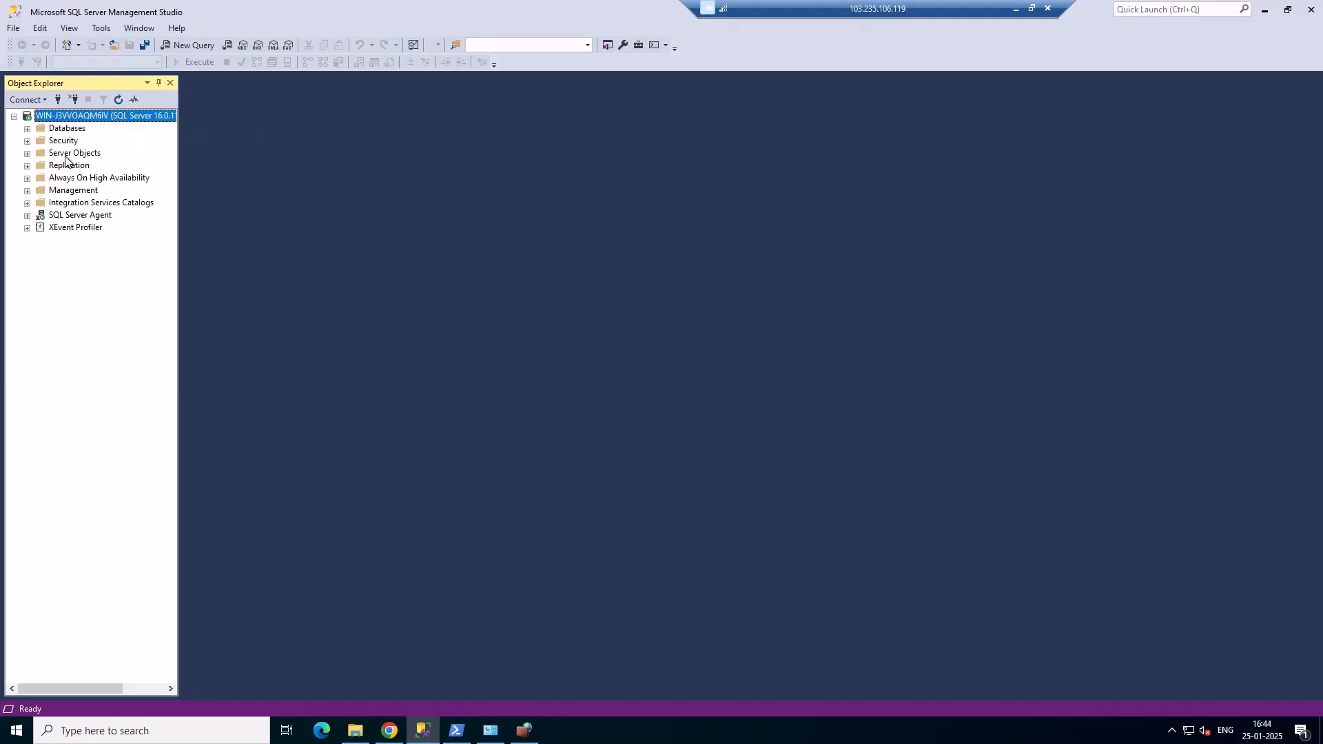
{"action": "left_click", "coordinate": [27, 129]}
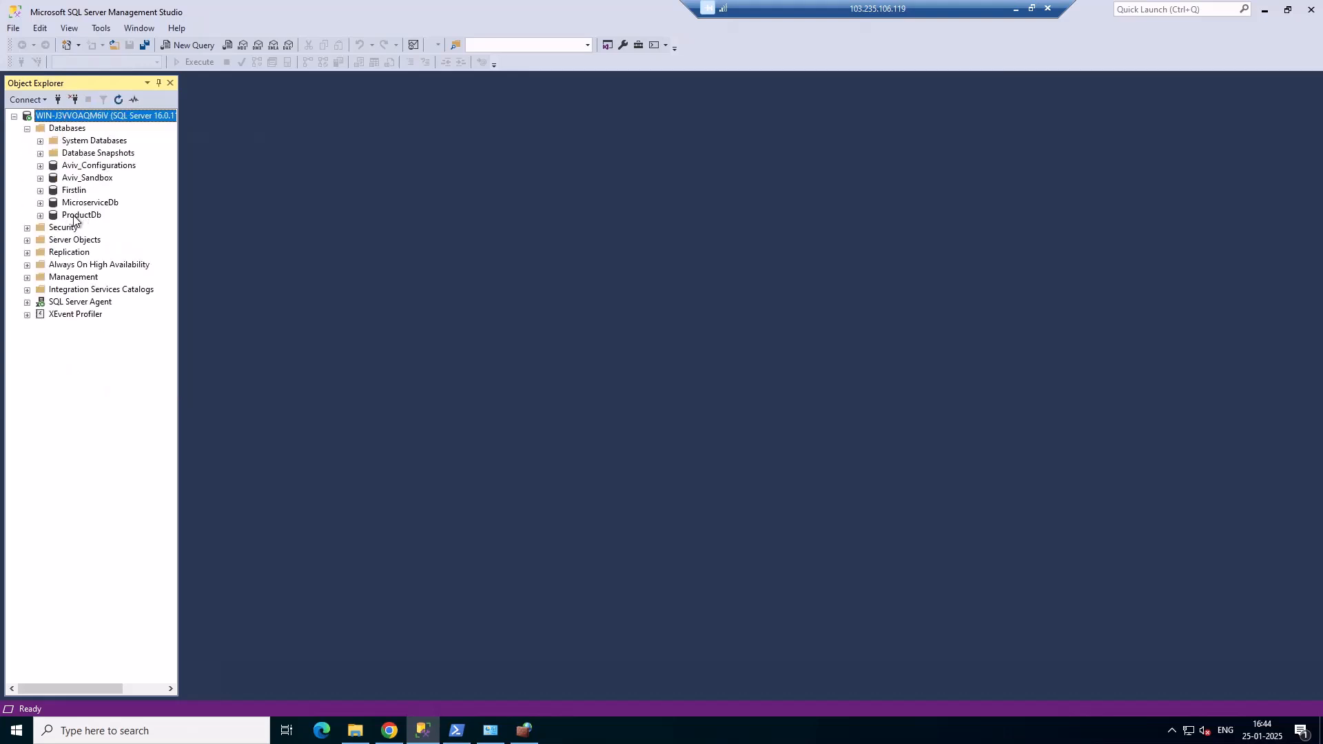
{"action": "left_click", "coordinate": [40, 215]}
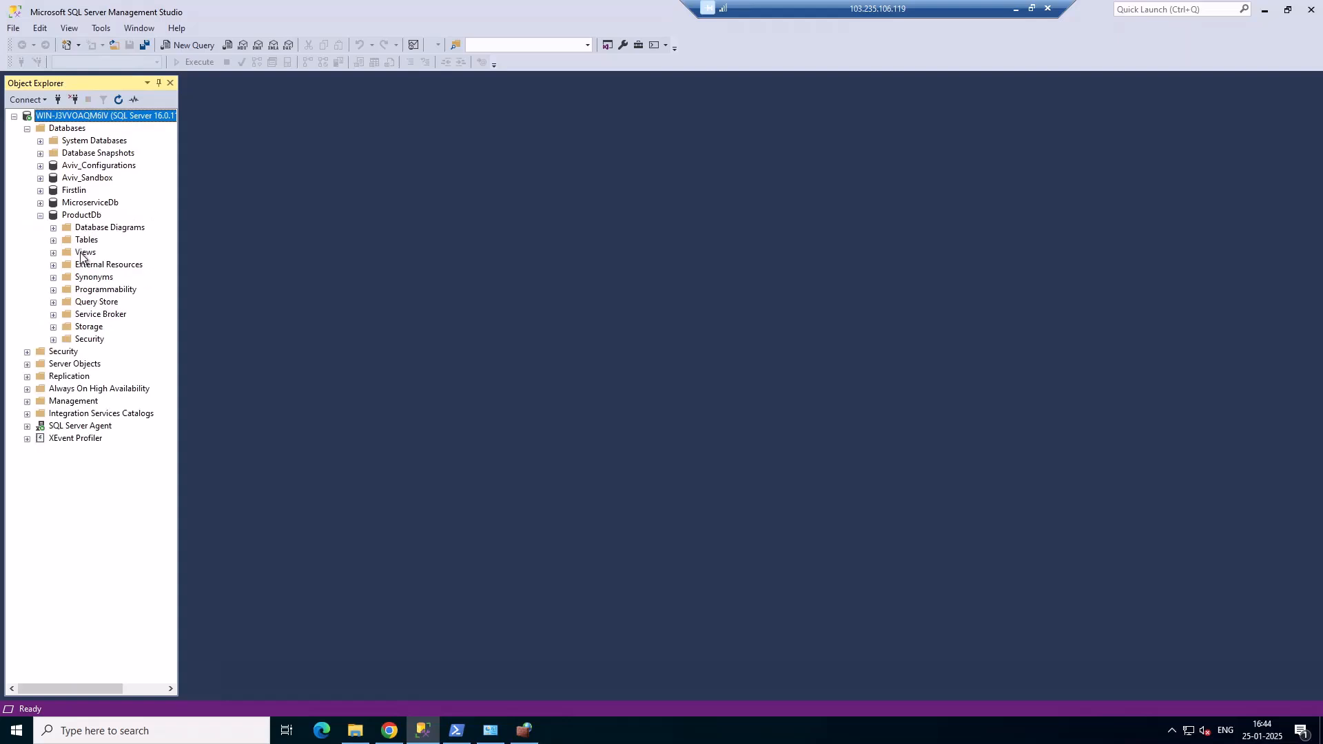
{"action": "left_click", "coordinate": [54, 241]}
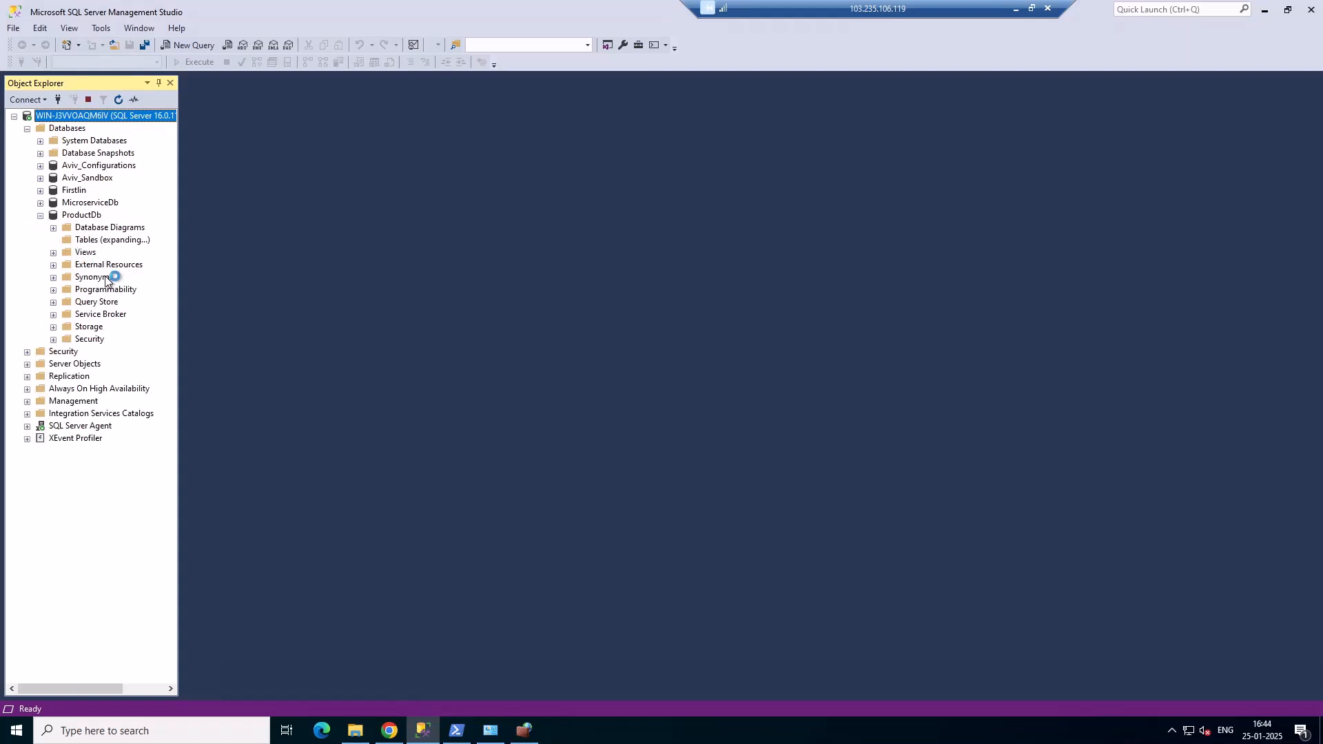